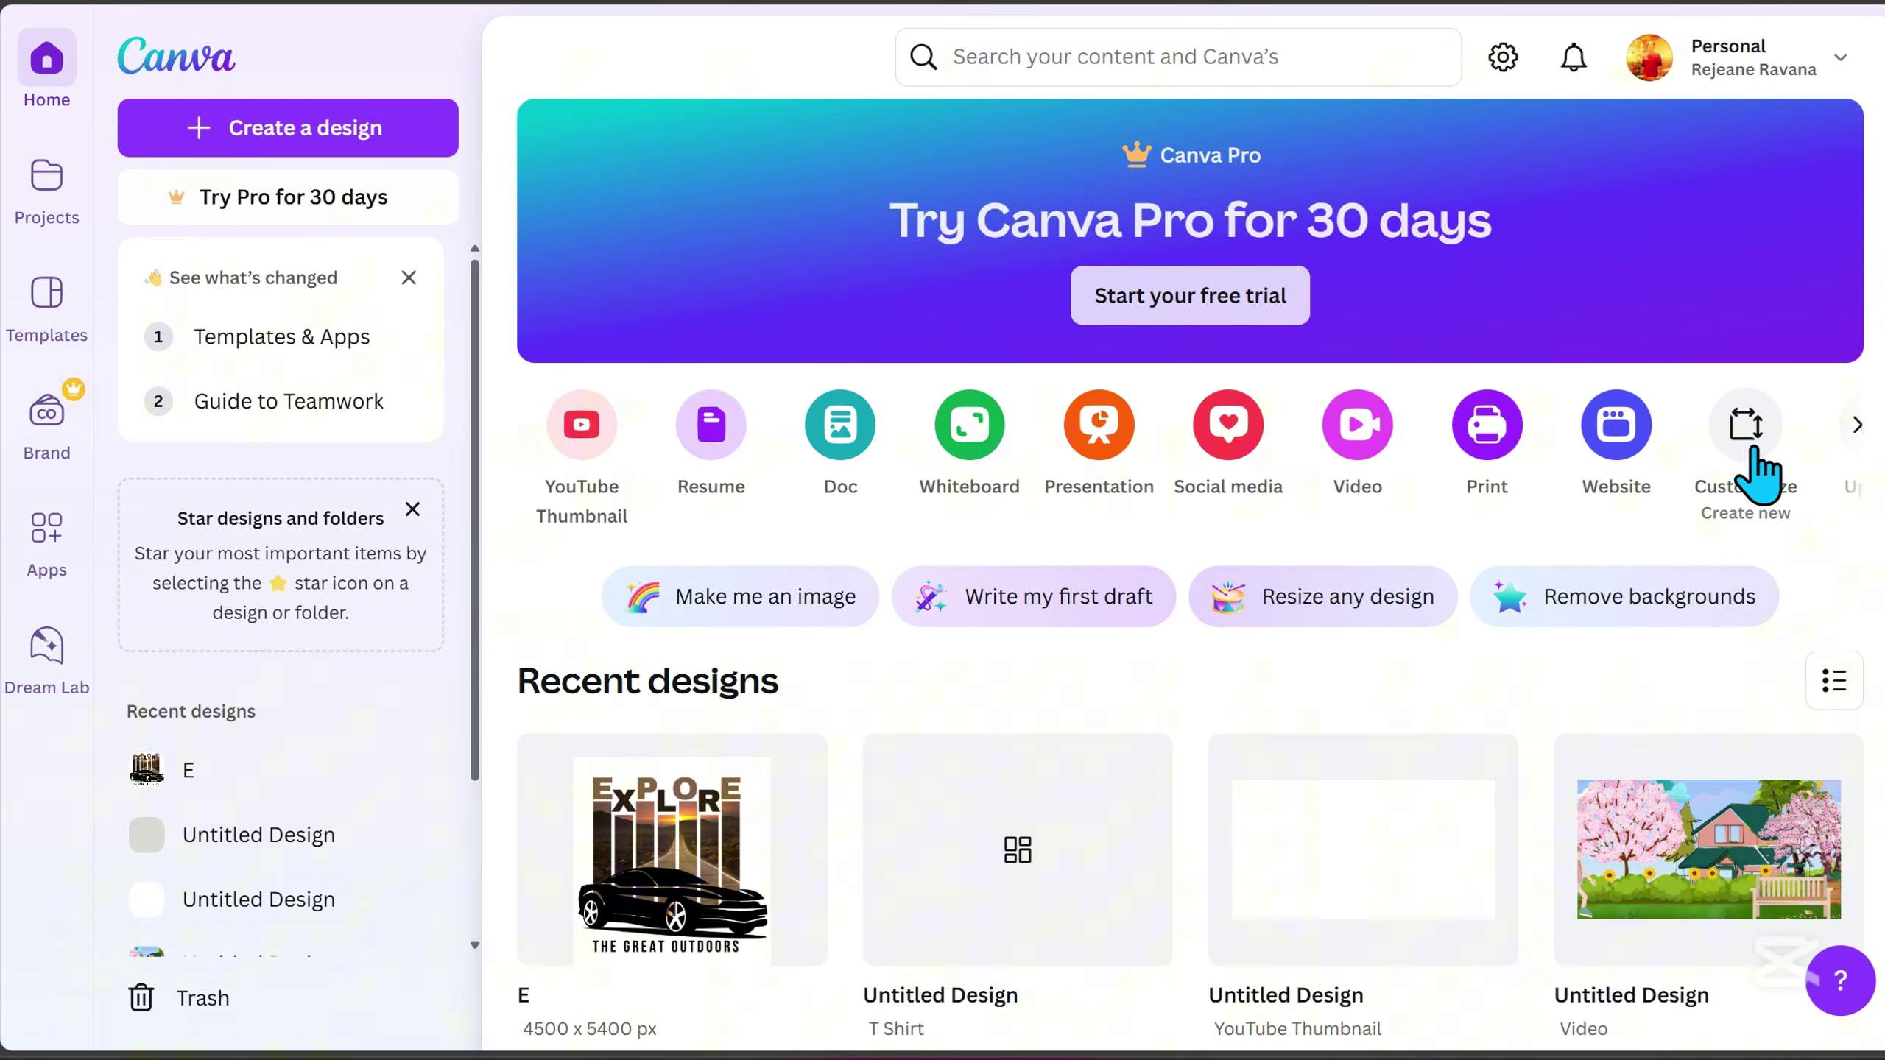
# Create a new custom-size design 4500 px wide and 5400 px high.
pyautogui.click(1748, 446)
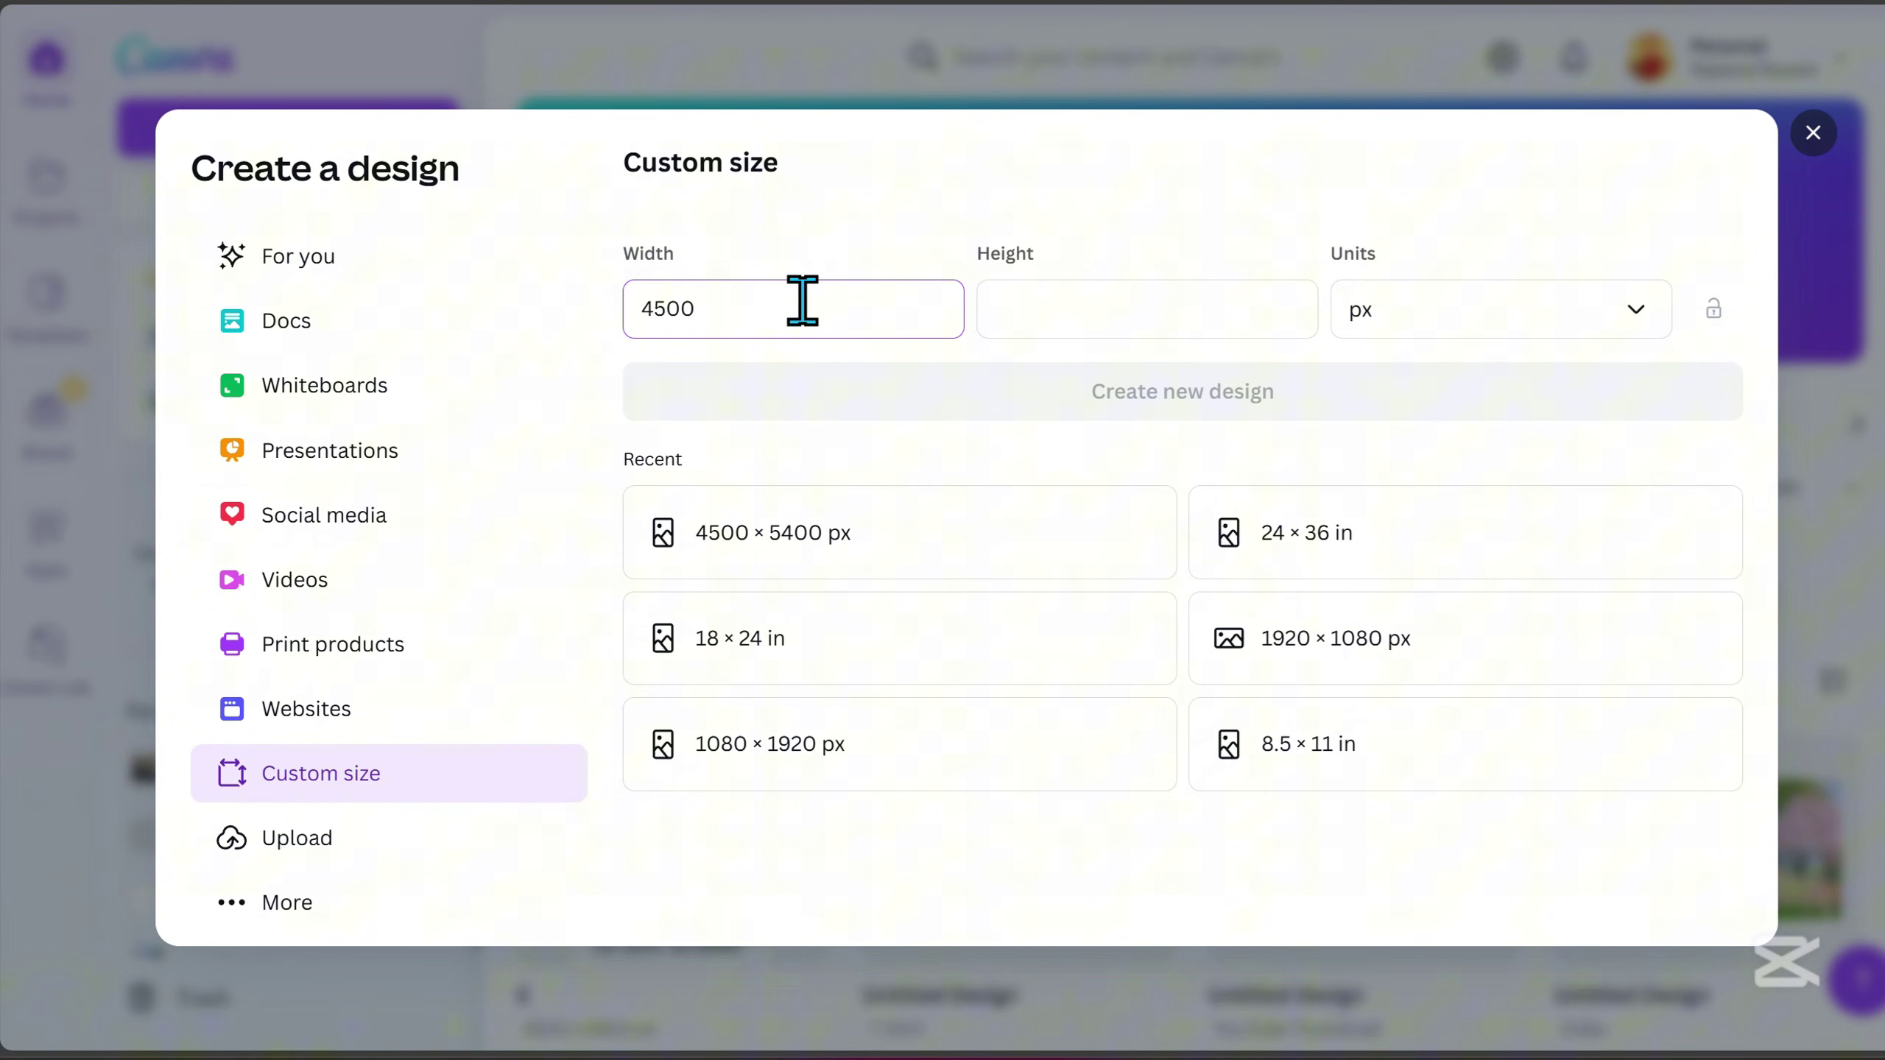
pyautogui.write('5400')
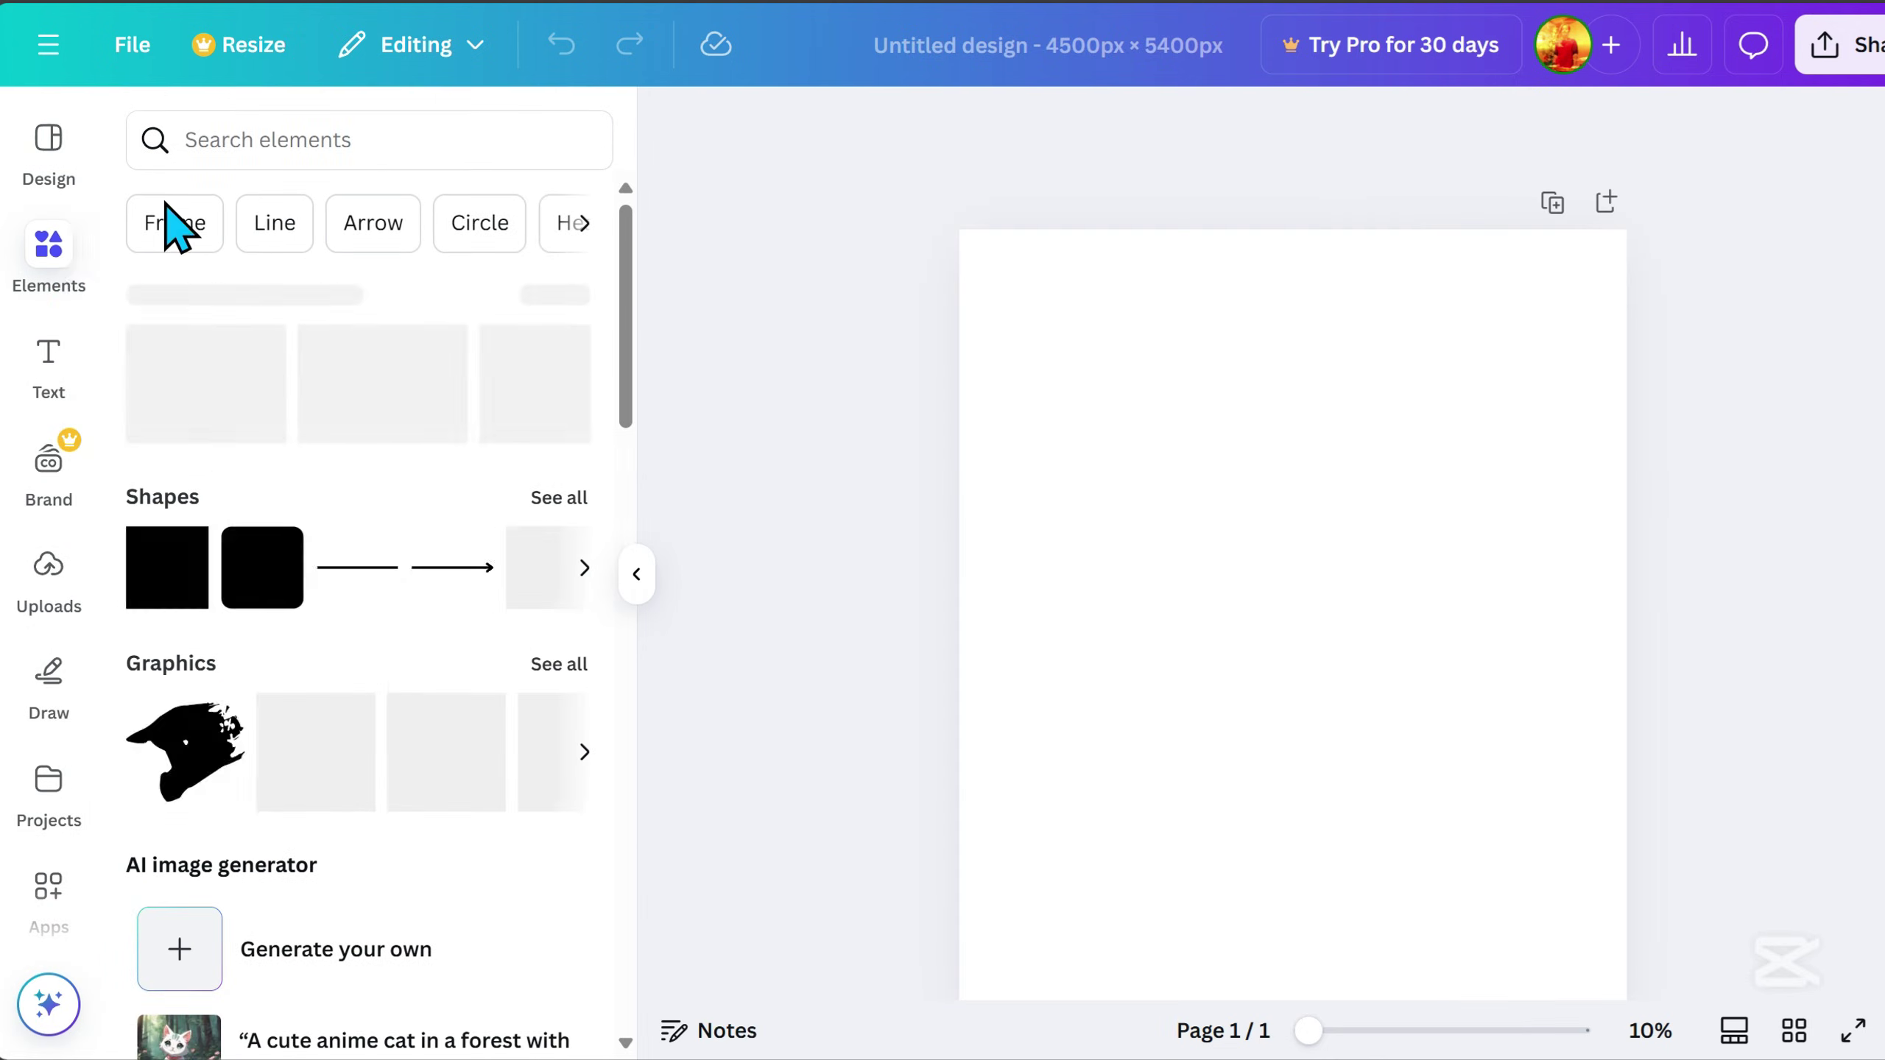
# Search the elements for "FRAME" and add the plain square frame to the page.
pyautogui.click(240, 146)
pyautogui.write('FRAME')
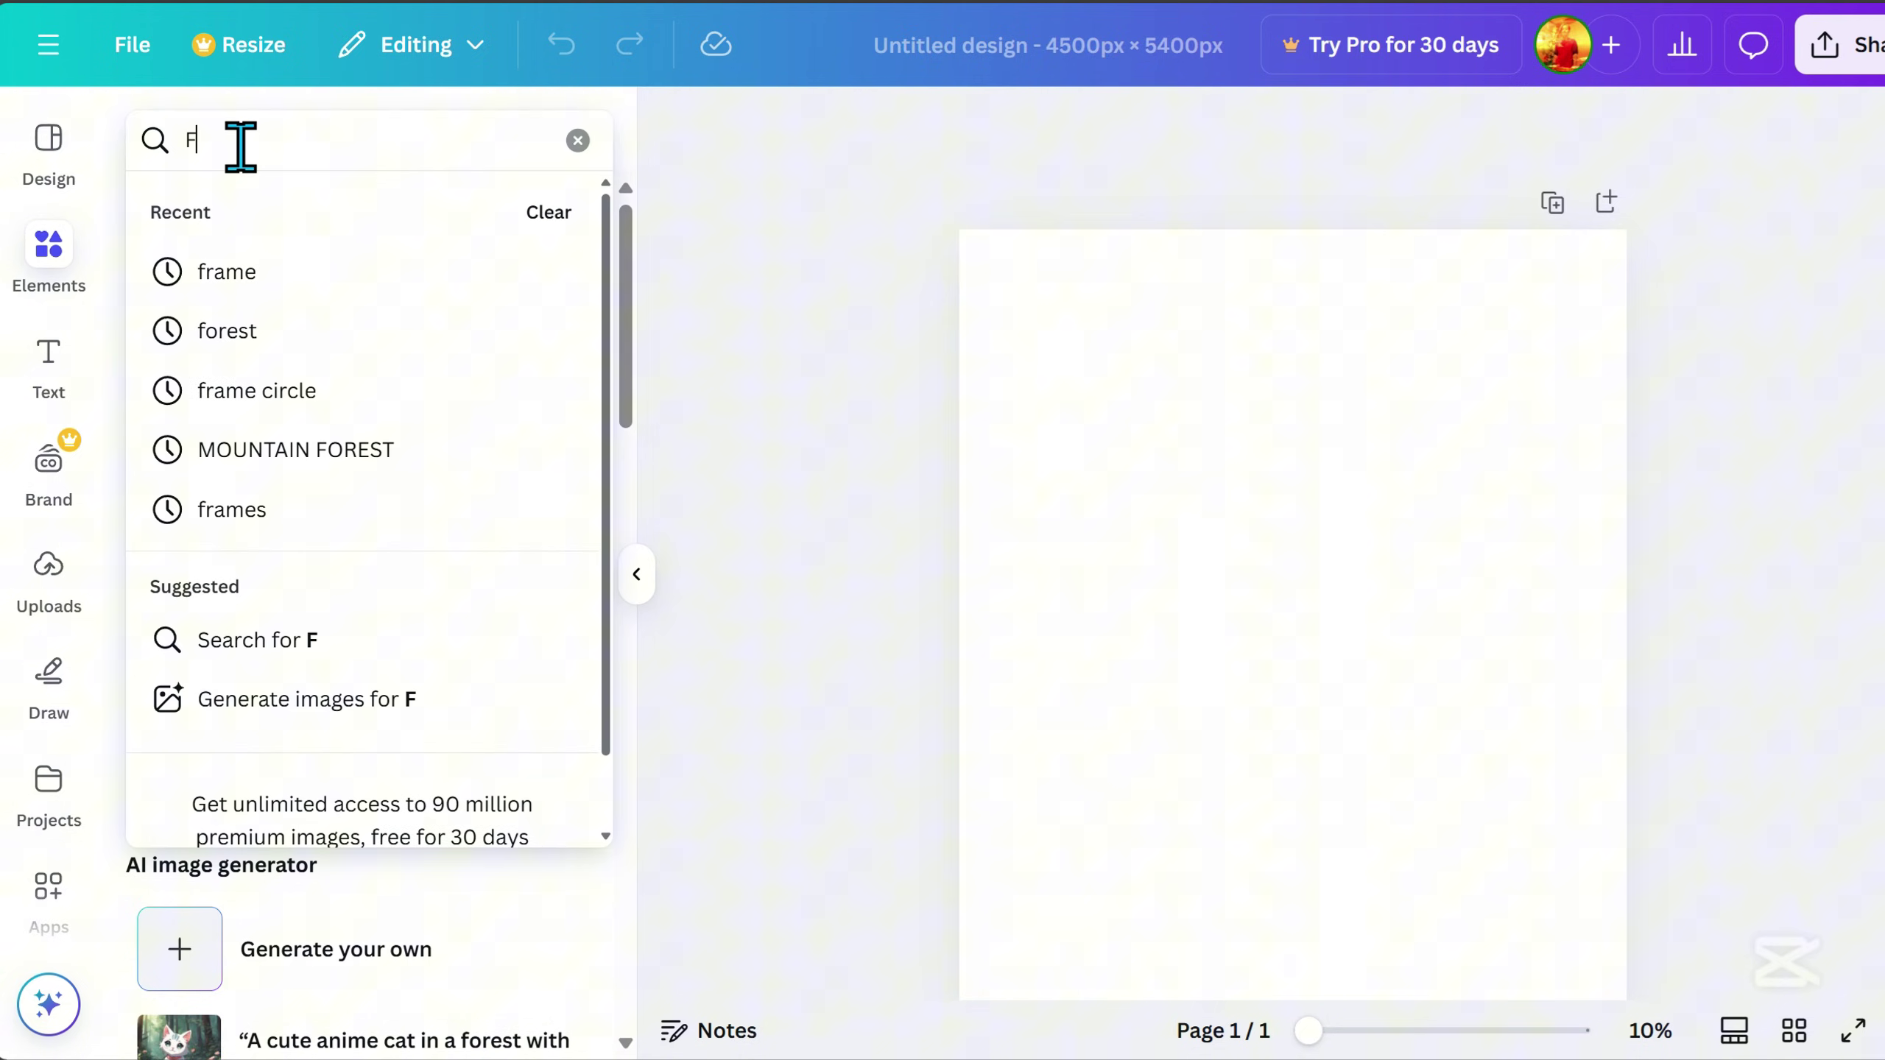
pyautogui.press('Return')
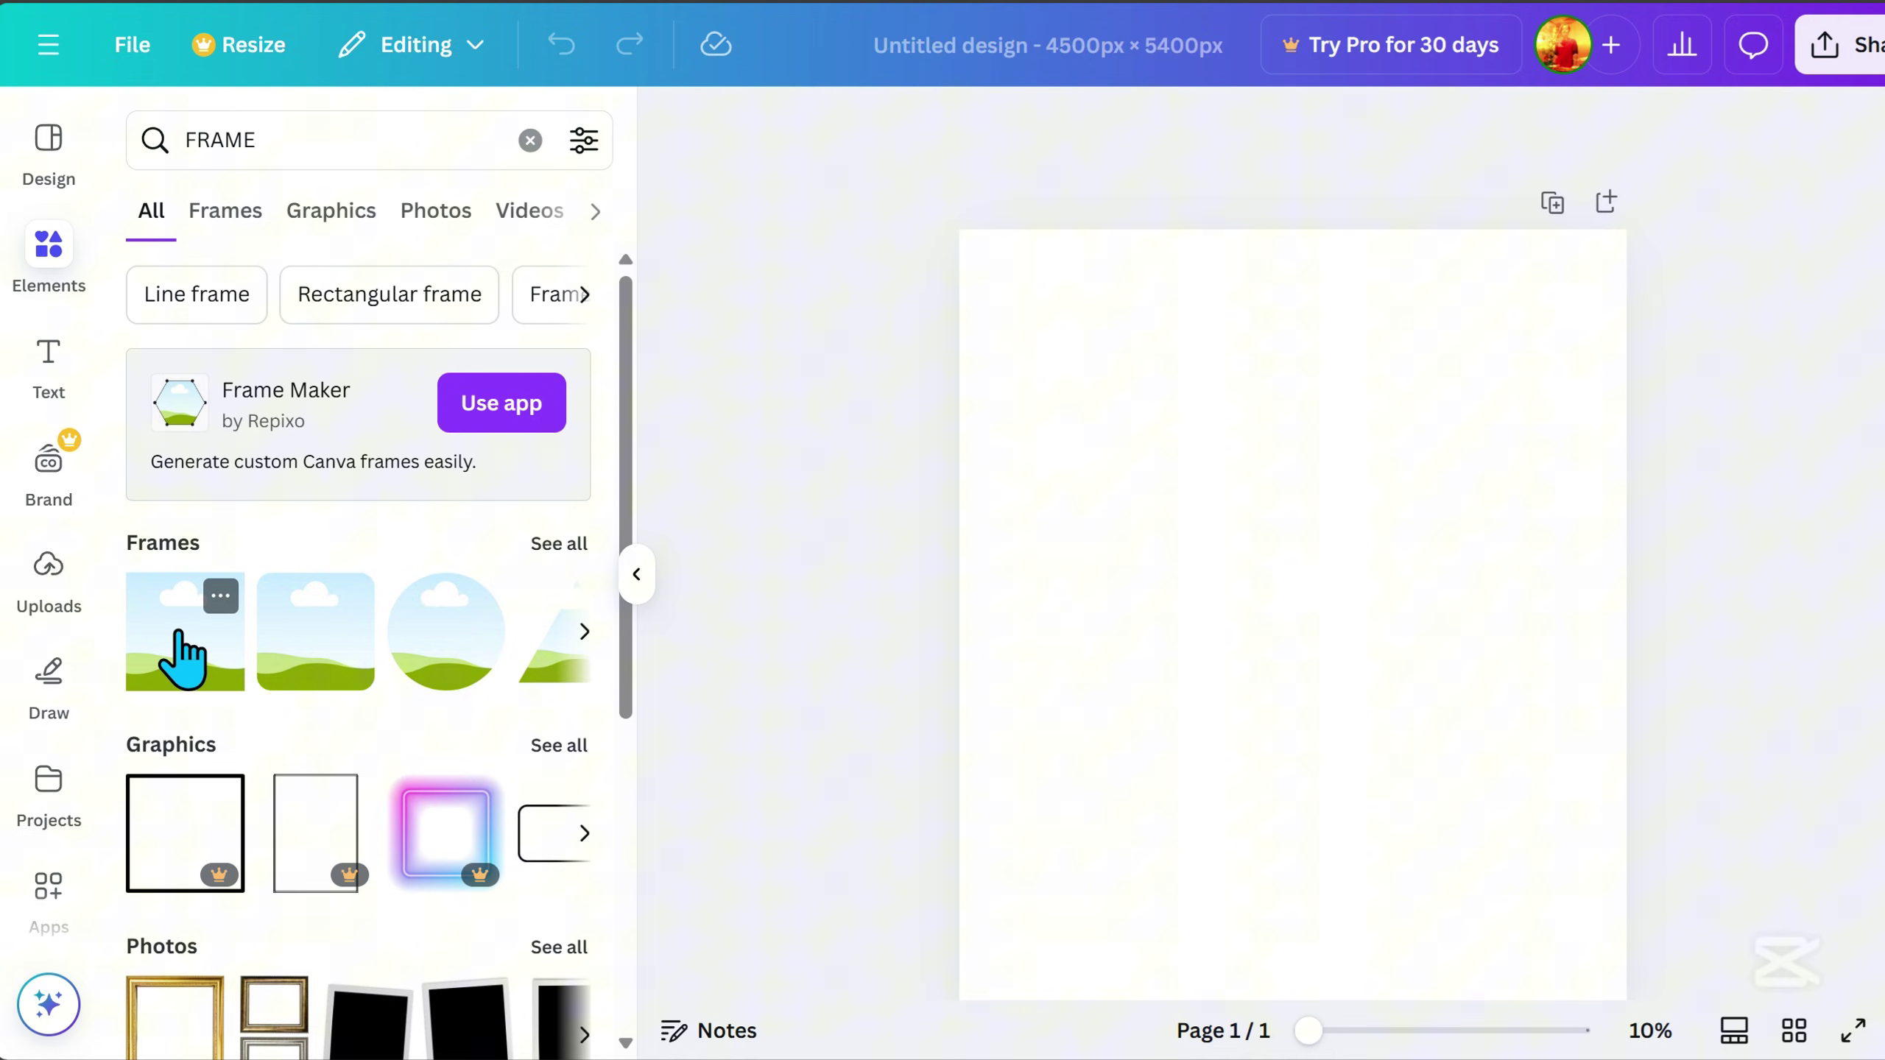
pyautogui.click(185, 664)
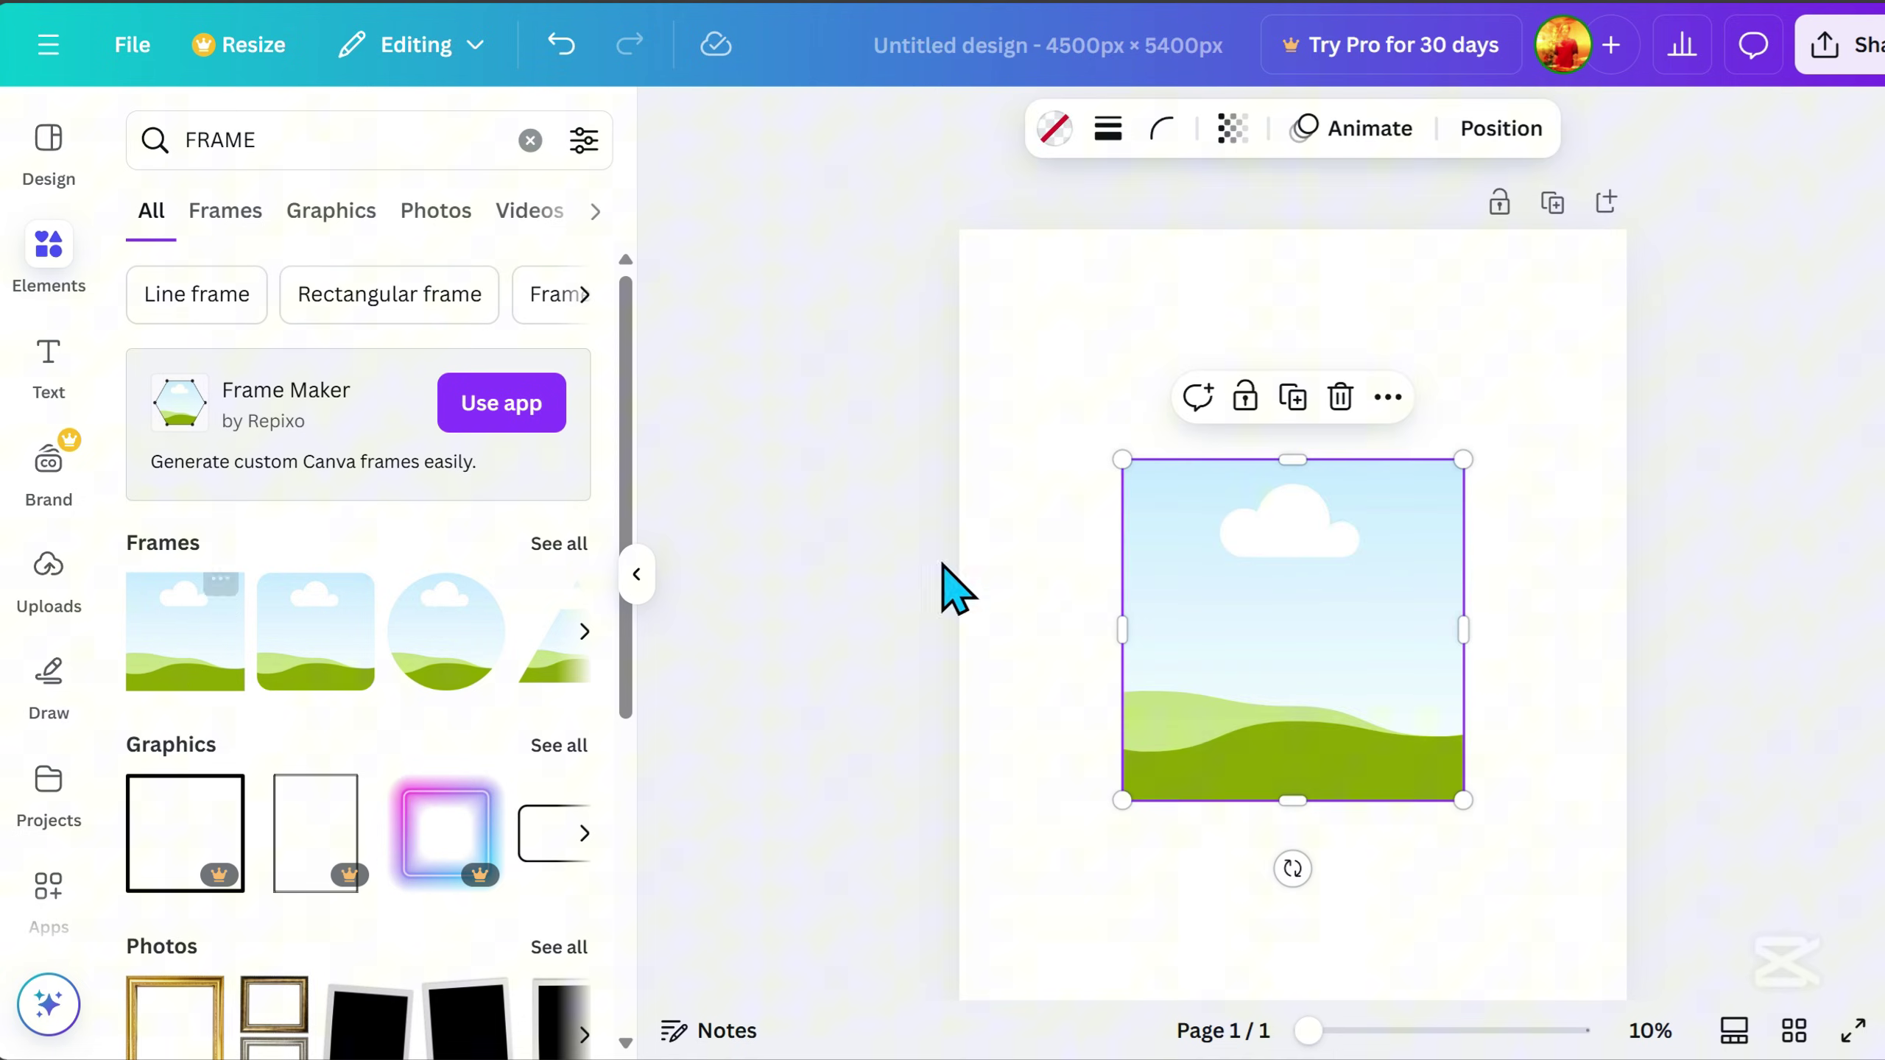
# Reshape the frame into a tall, narrow vertical strip near the page's upper left.
pyautogui.moveTo(1469, 633); pyautogui.dragTo(1229, 665)
pyautogui.moveTo(1083, 699)
pyautogui.mouseDown()
pyautogui.moveTo(1083, 668)
pyautogui.moveTo(1080, 723)
pyautogui.mouseUp()
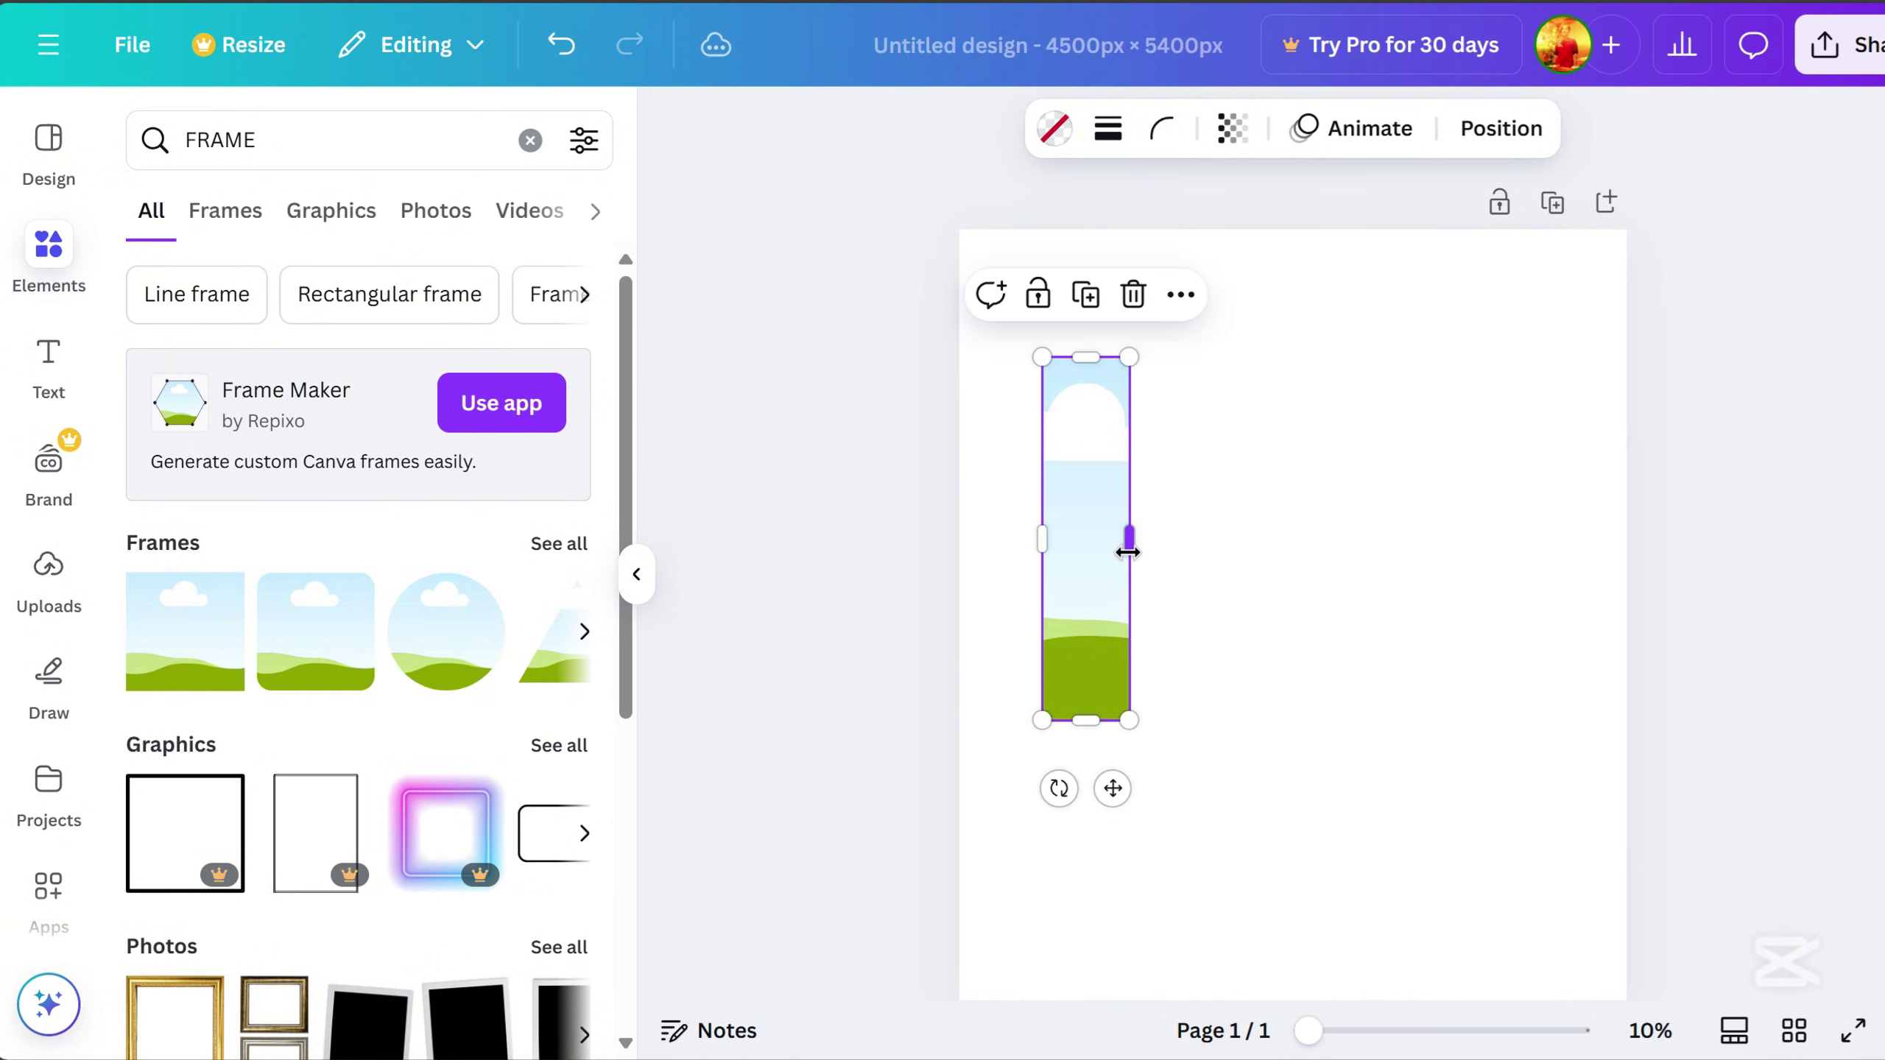
pyautogui.moveTo(1128, 552); pyautogui.dragTo(1114, 541)
# Duplicate the strip frame into a row of seven evenly spaced strips, with every second one set slightly lower.
pyautogui.moveTo(1099, 674); pyautogui.dragTo(1171, 683)
pyautogui.moveTo(1282, 702); pyautogui.dragTo(1007, 507)
pyautogui.moveTo(1173, 640); pyautogui.dragTo(1376, 660)
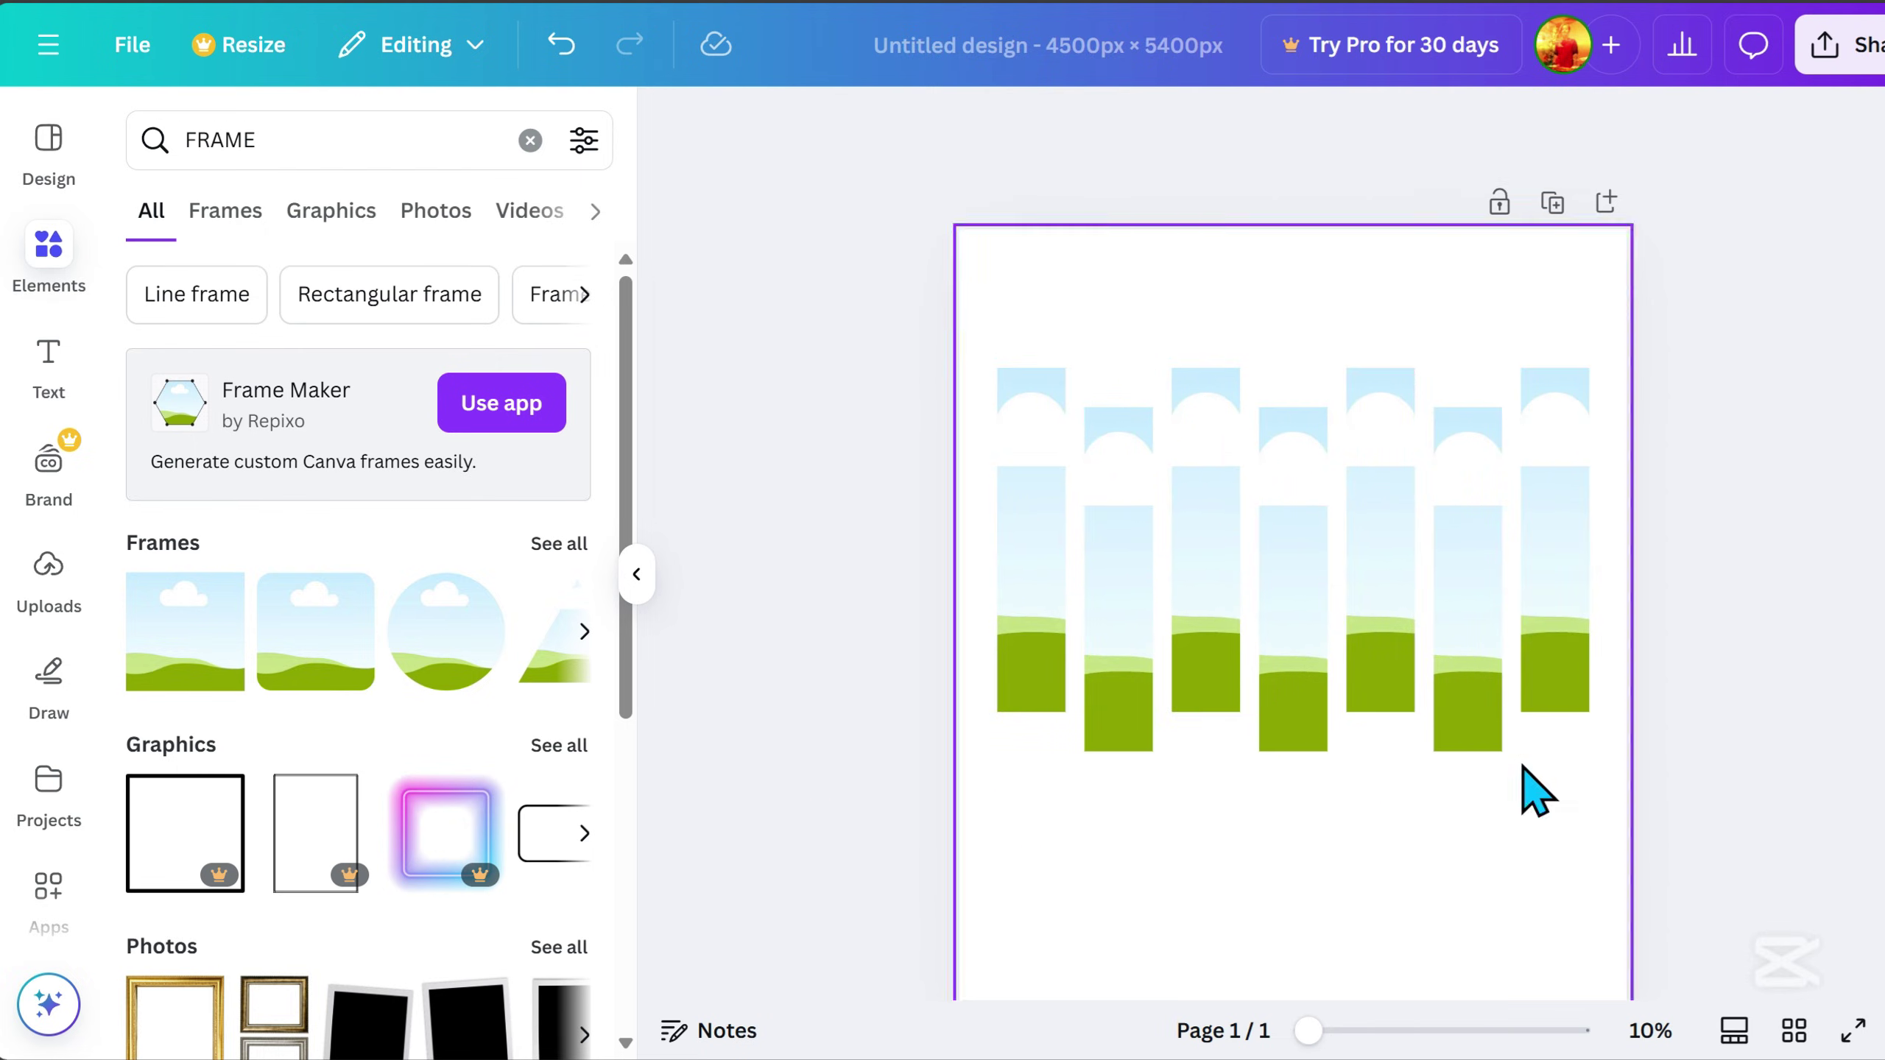
pyautogui.scroll(-2, 1683, 883)
pyautogui.scroll(2, 1683, 883)
pyautogui.click(1394, 904)
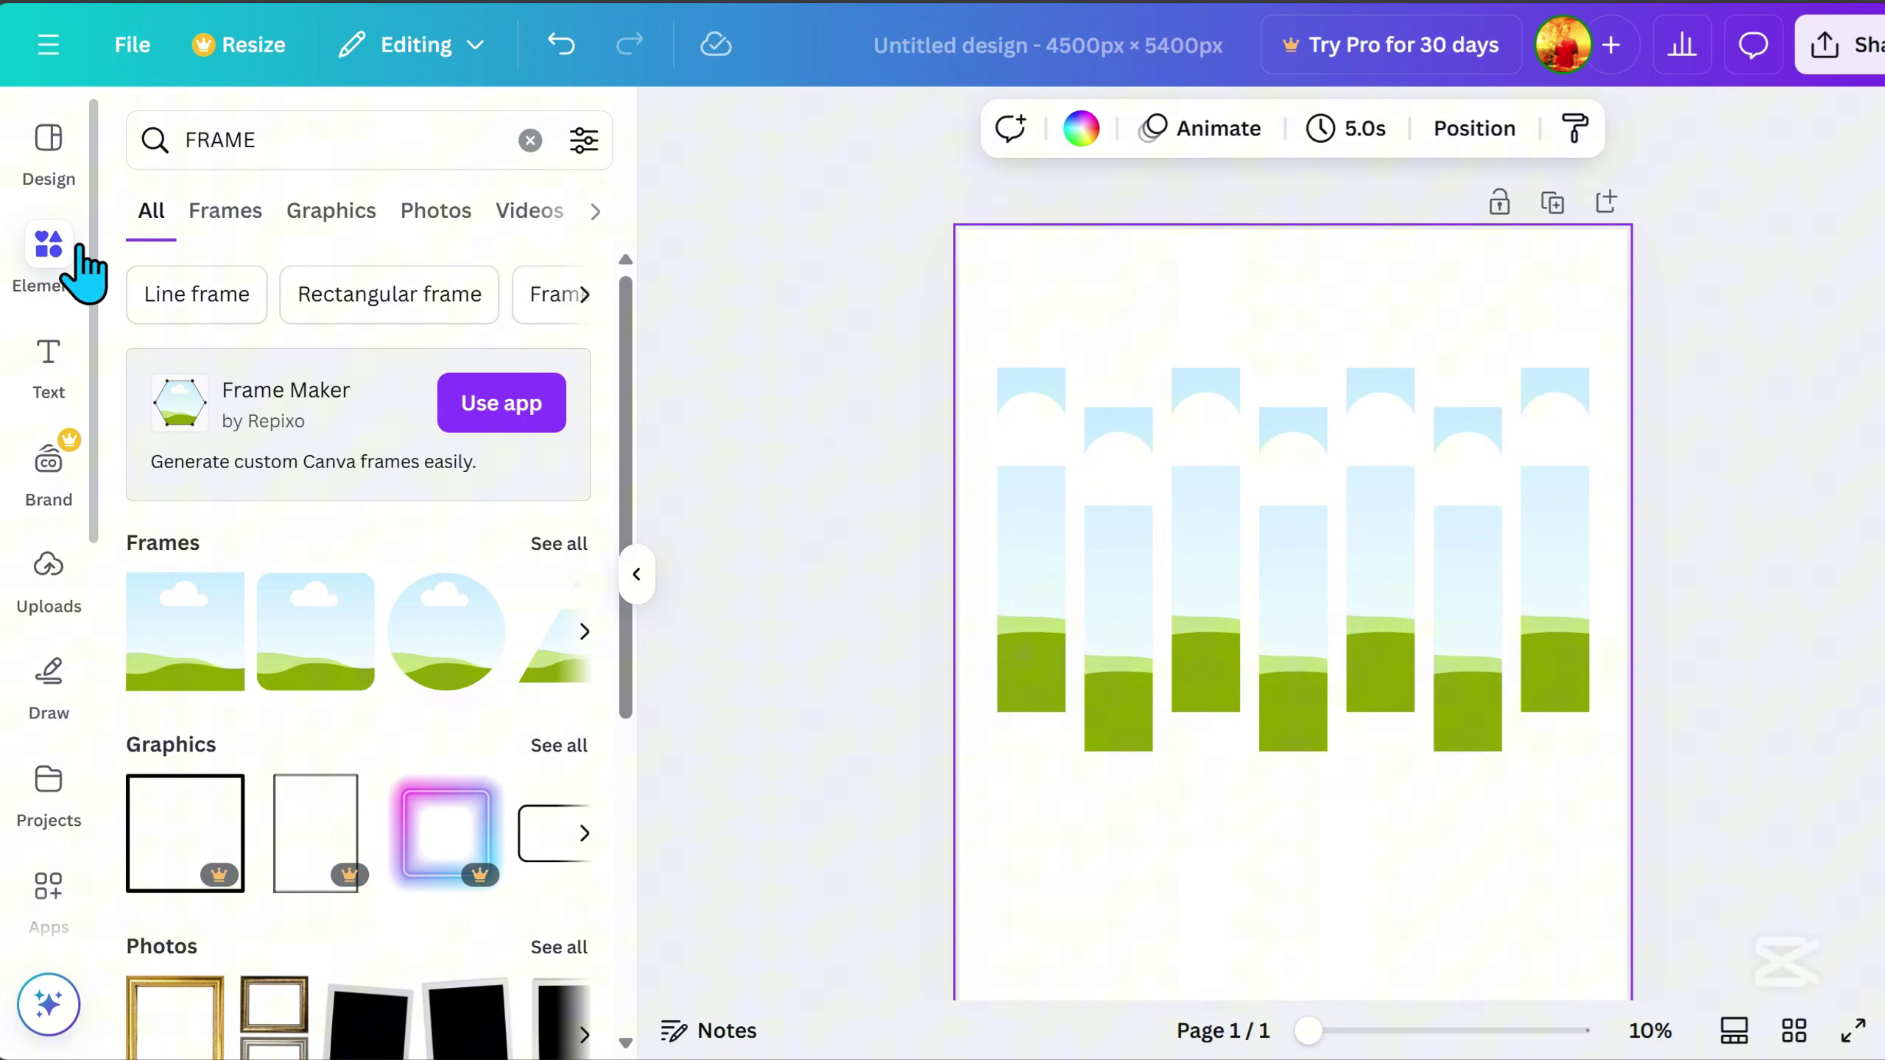
# Browse photos for "nature background" and add the photo of a straight road at sunset to the page.
pyautogui.click(530, 142)
pyautogui.write('nature')
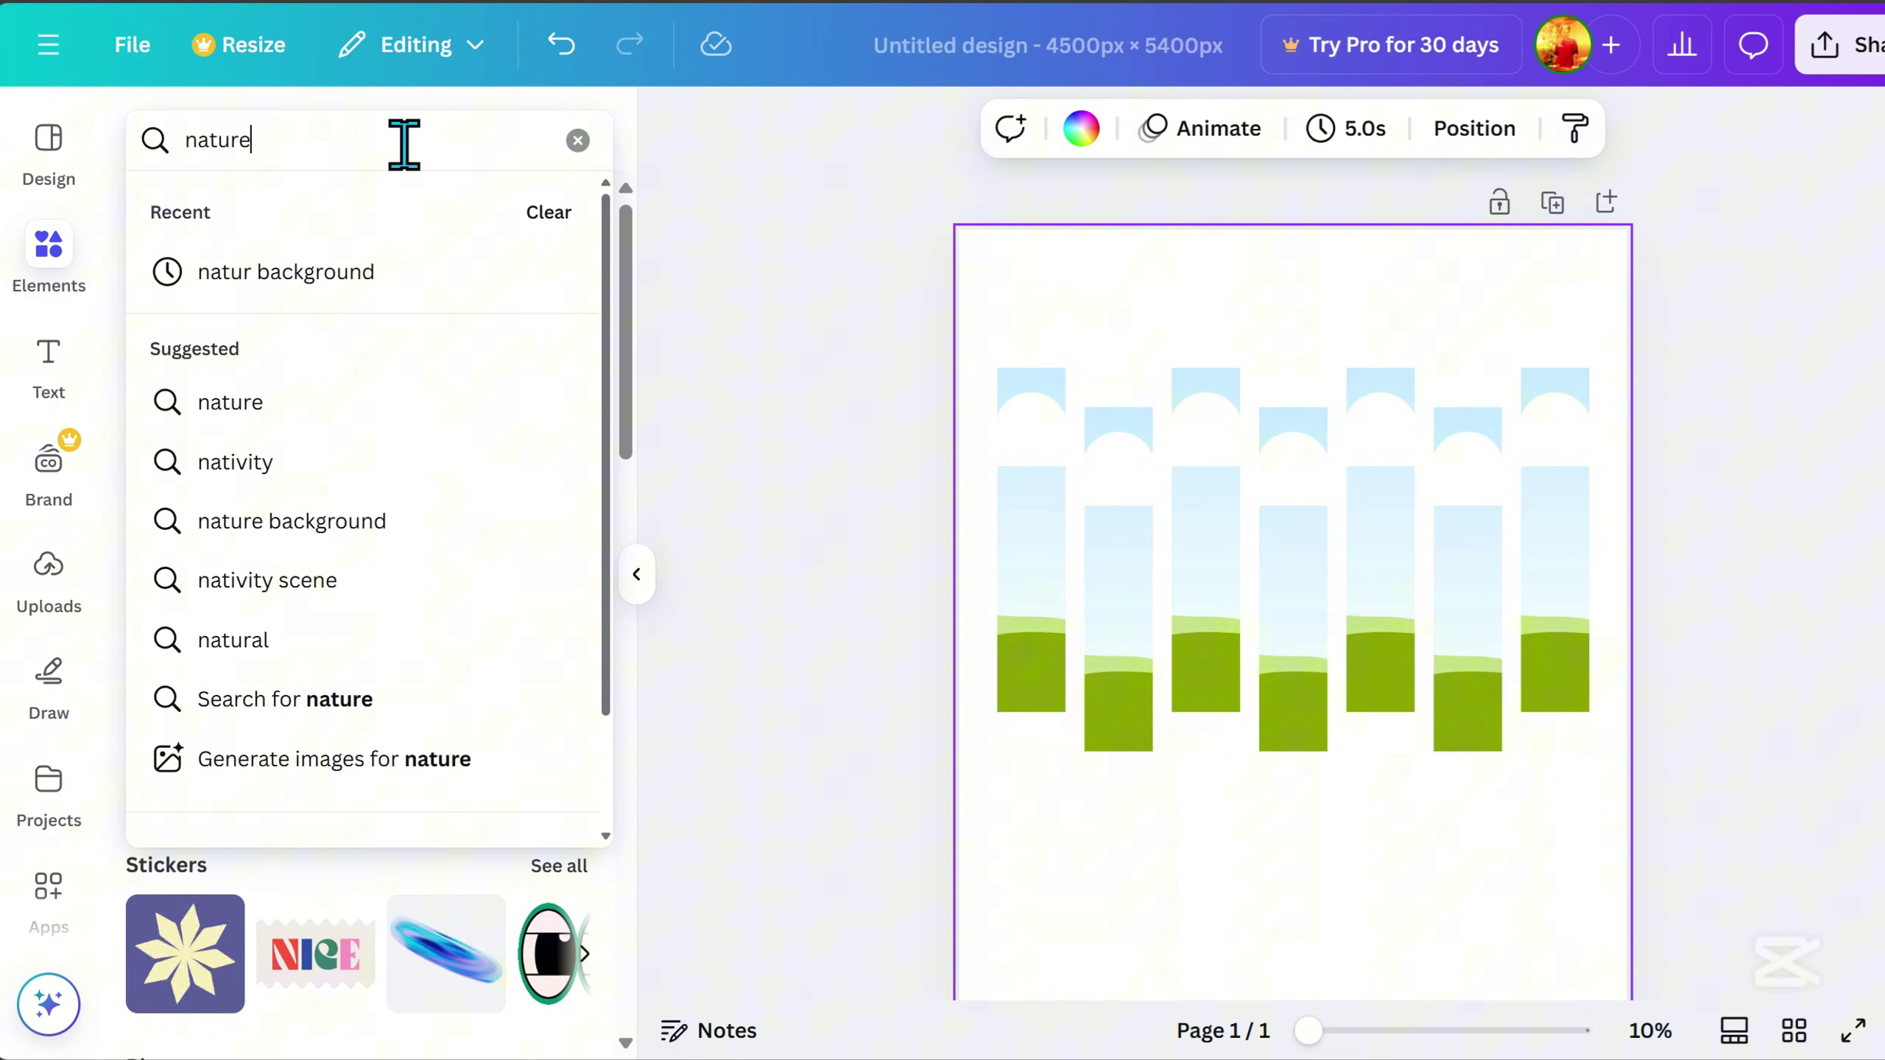
pyautogui.write(' backgroun')
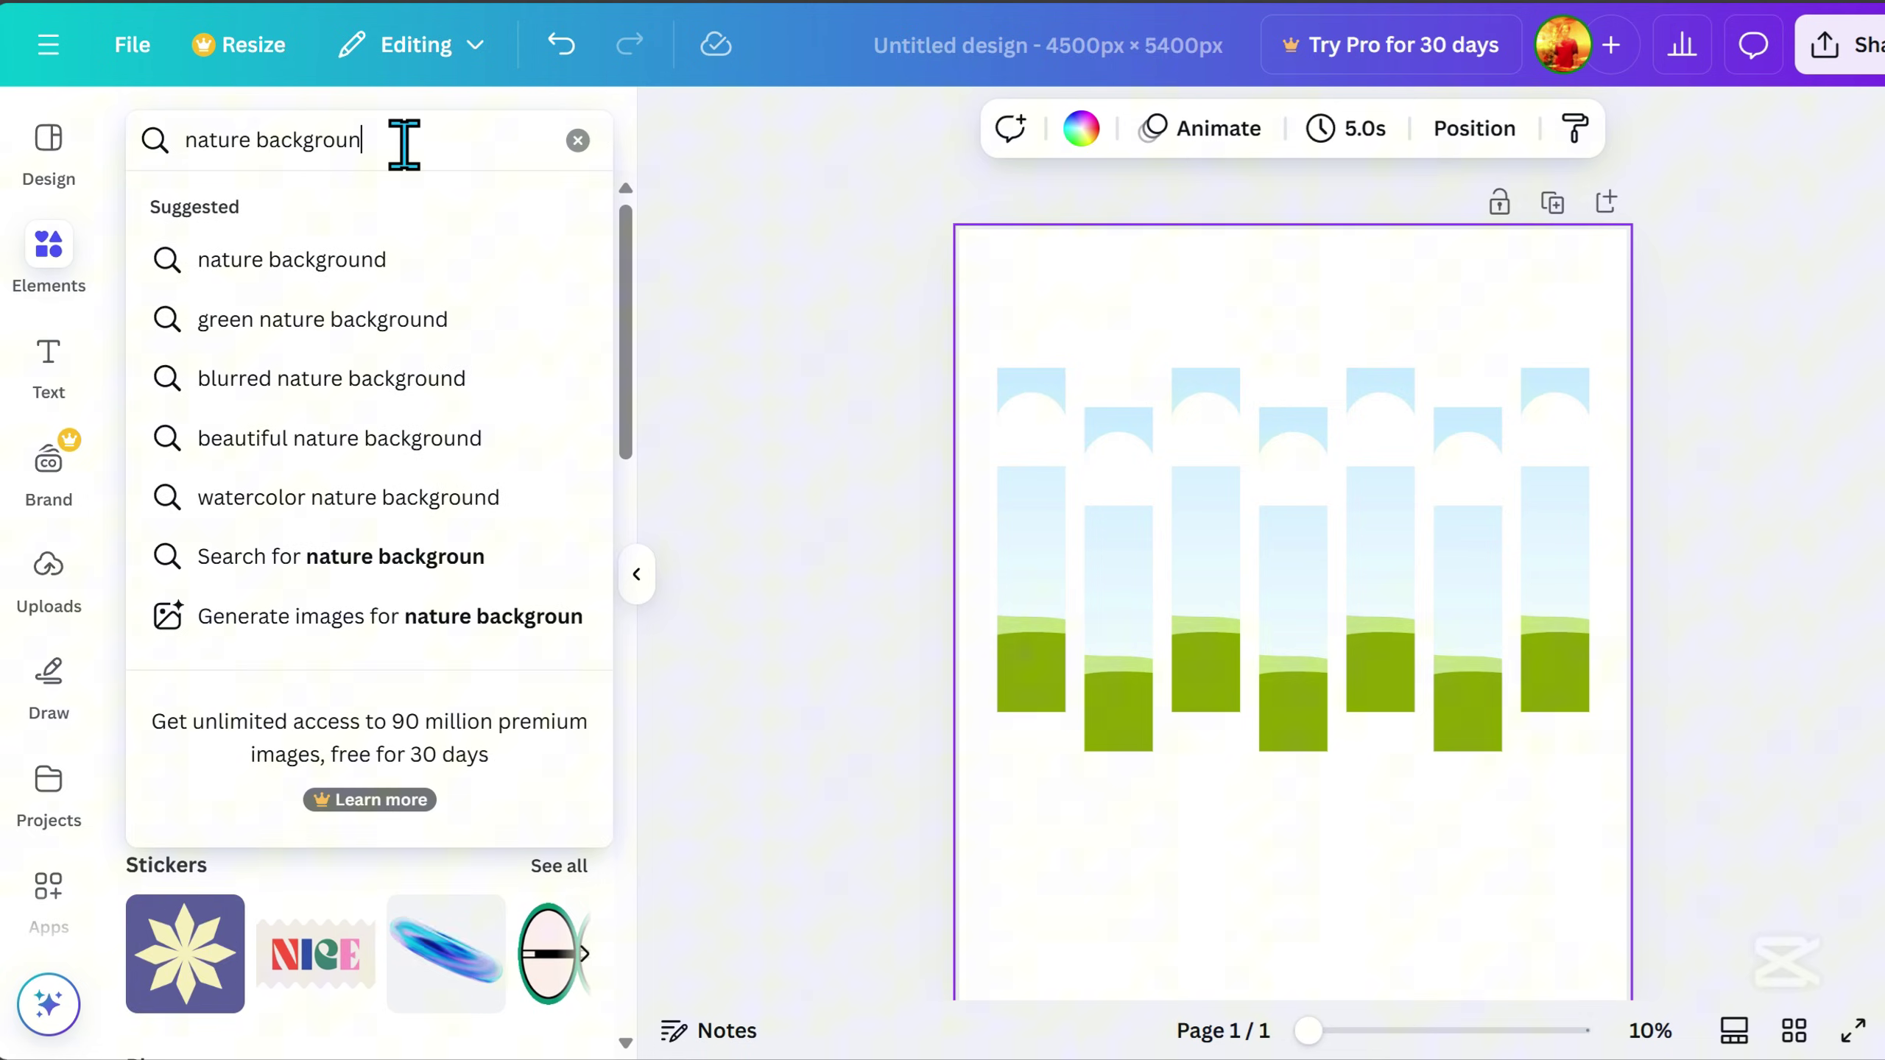
pyautogui.write('d')
pyautogui.press('Return')
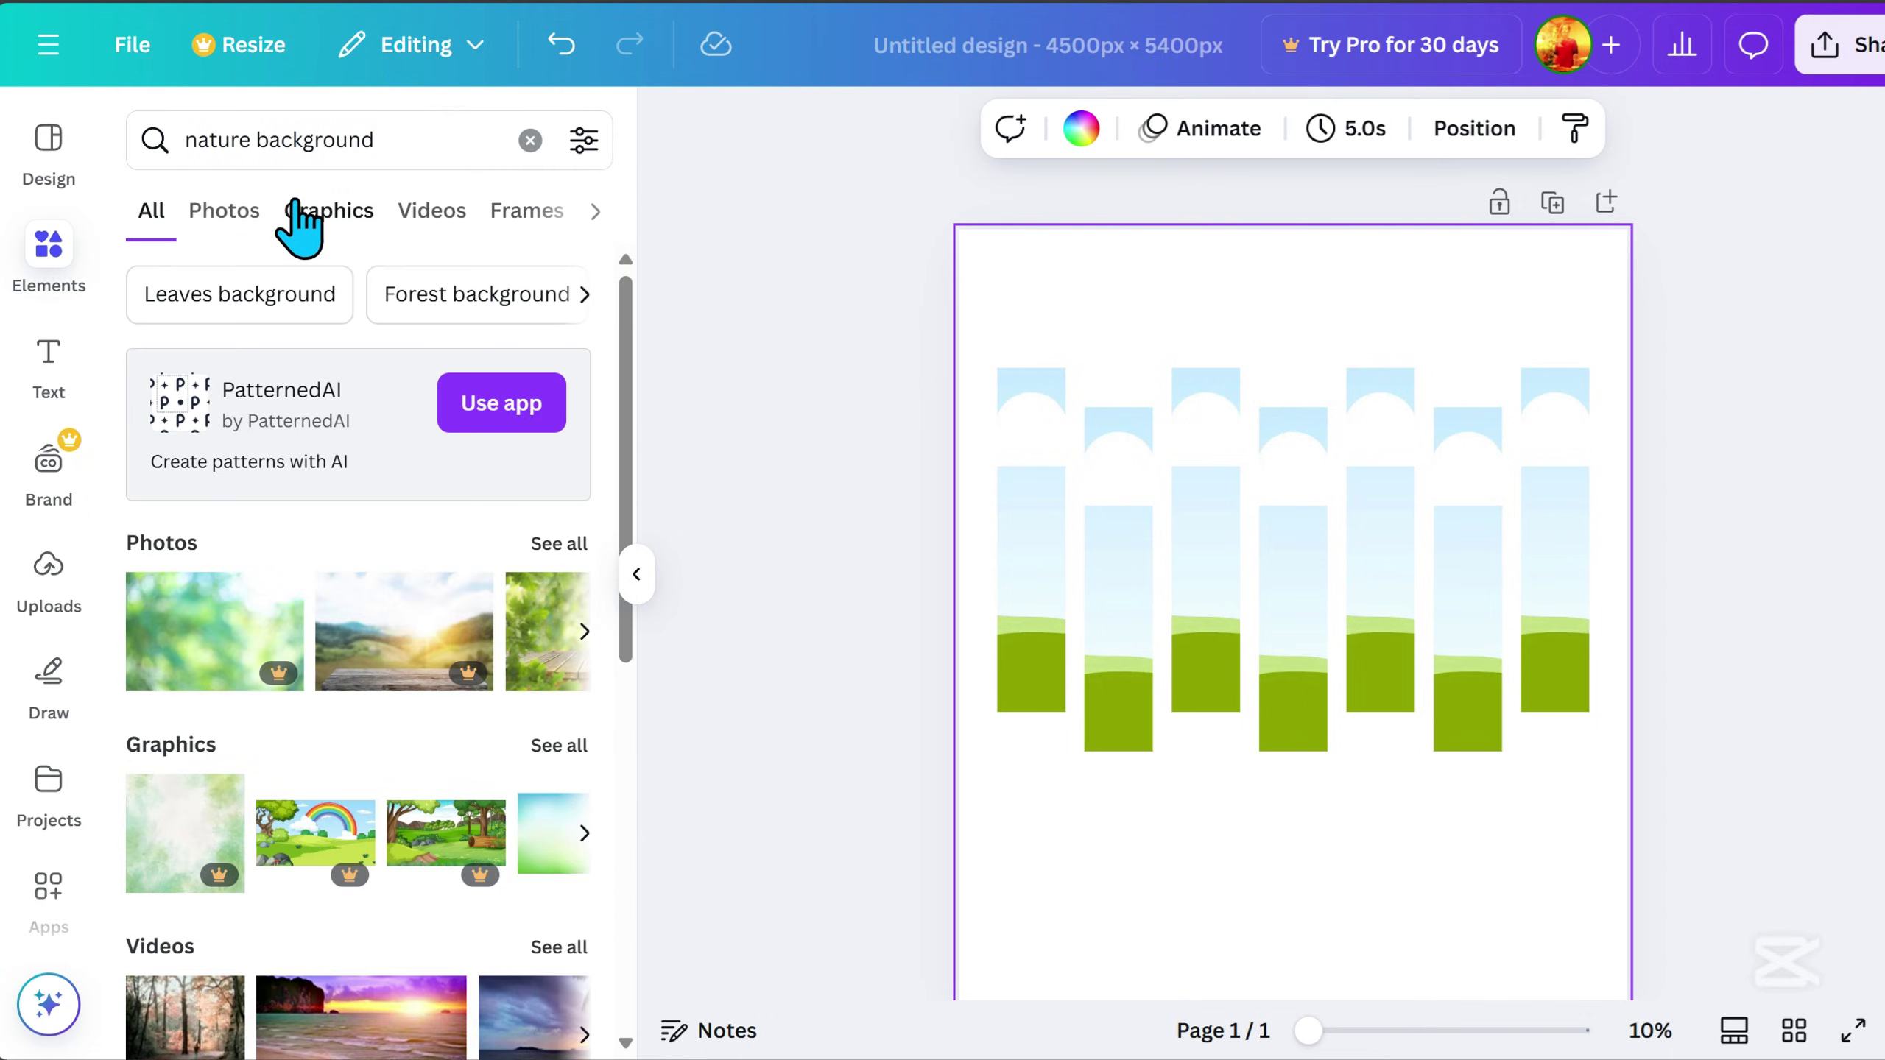
pyautogui.click(256, 218)
pyautogui.scroll(-5, 517, 674)
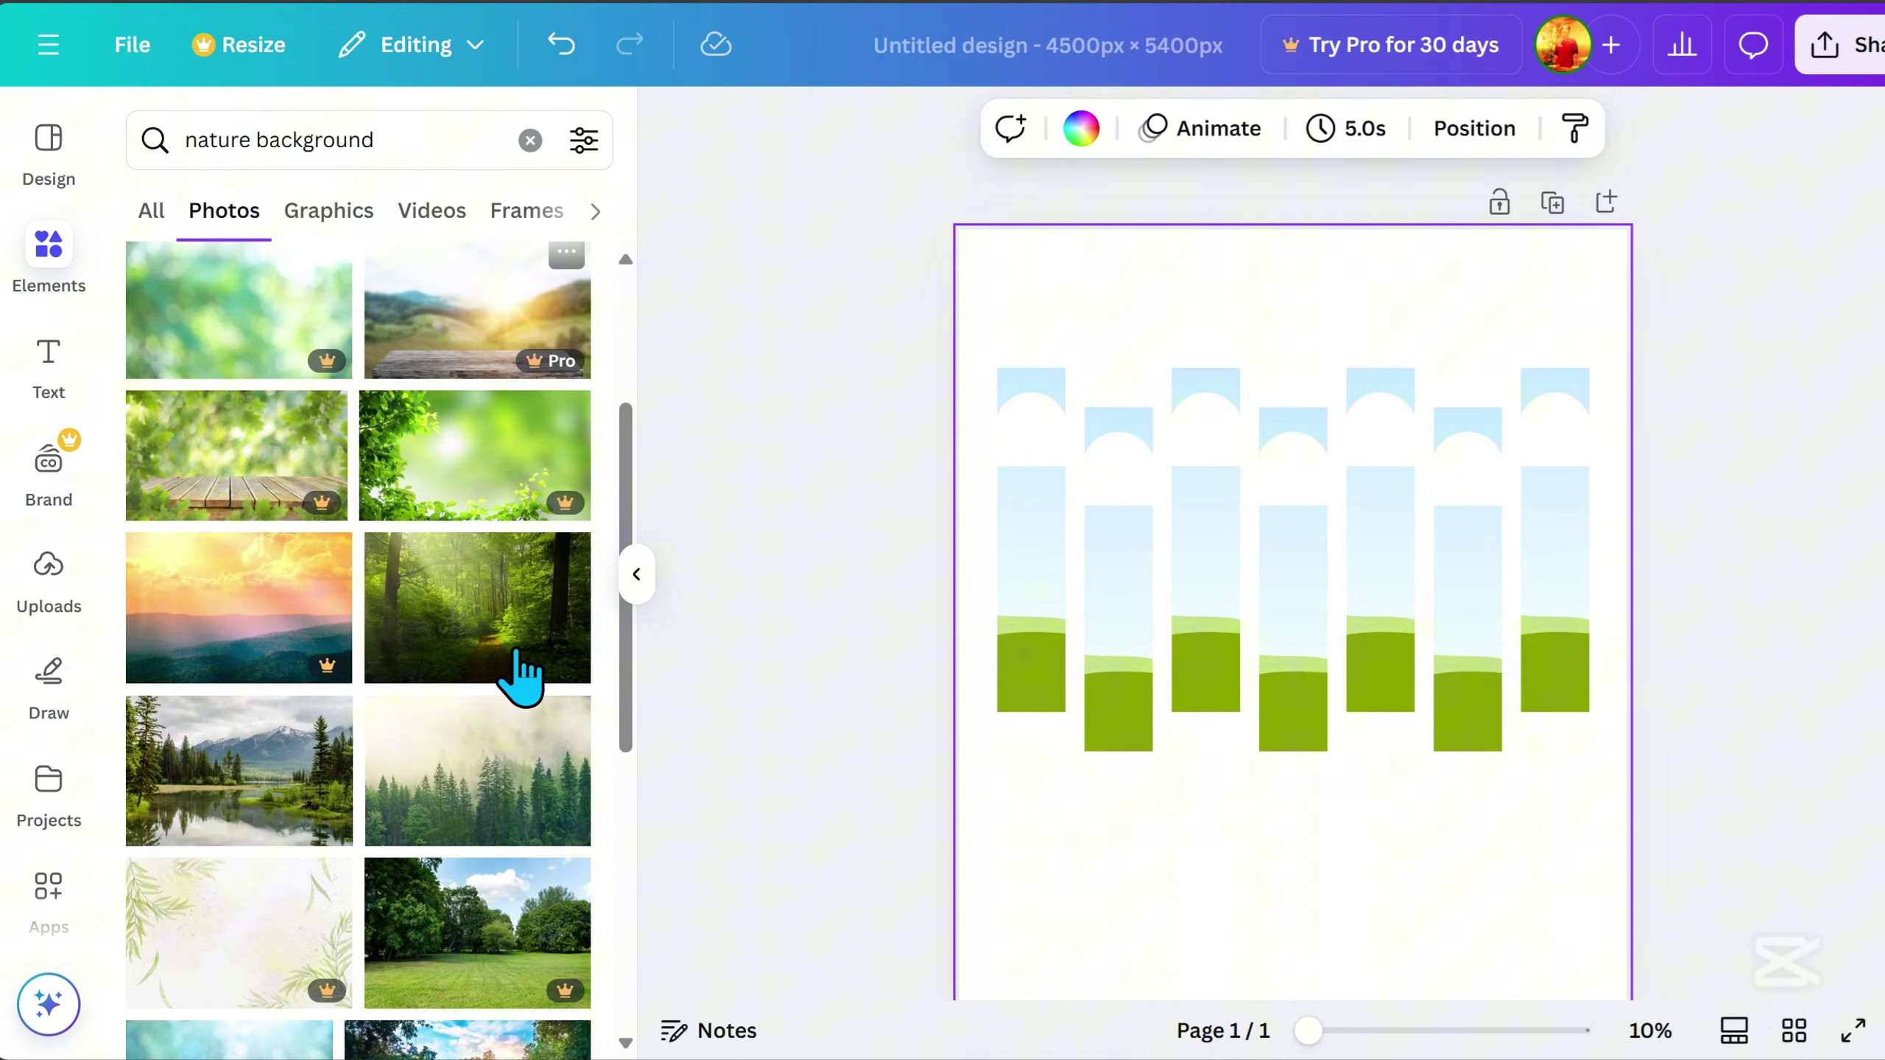
pyautogui.scroll(-6, 517, 674)
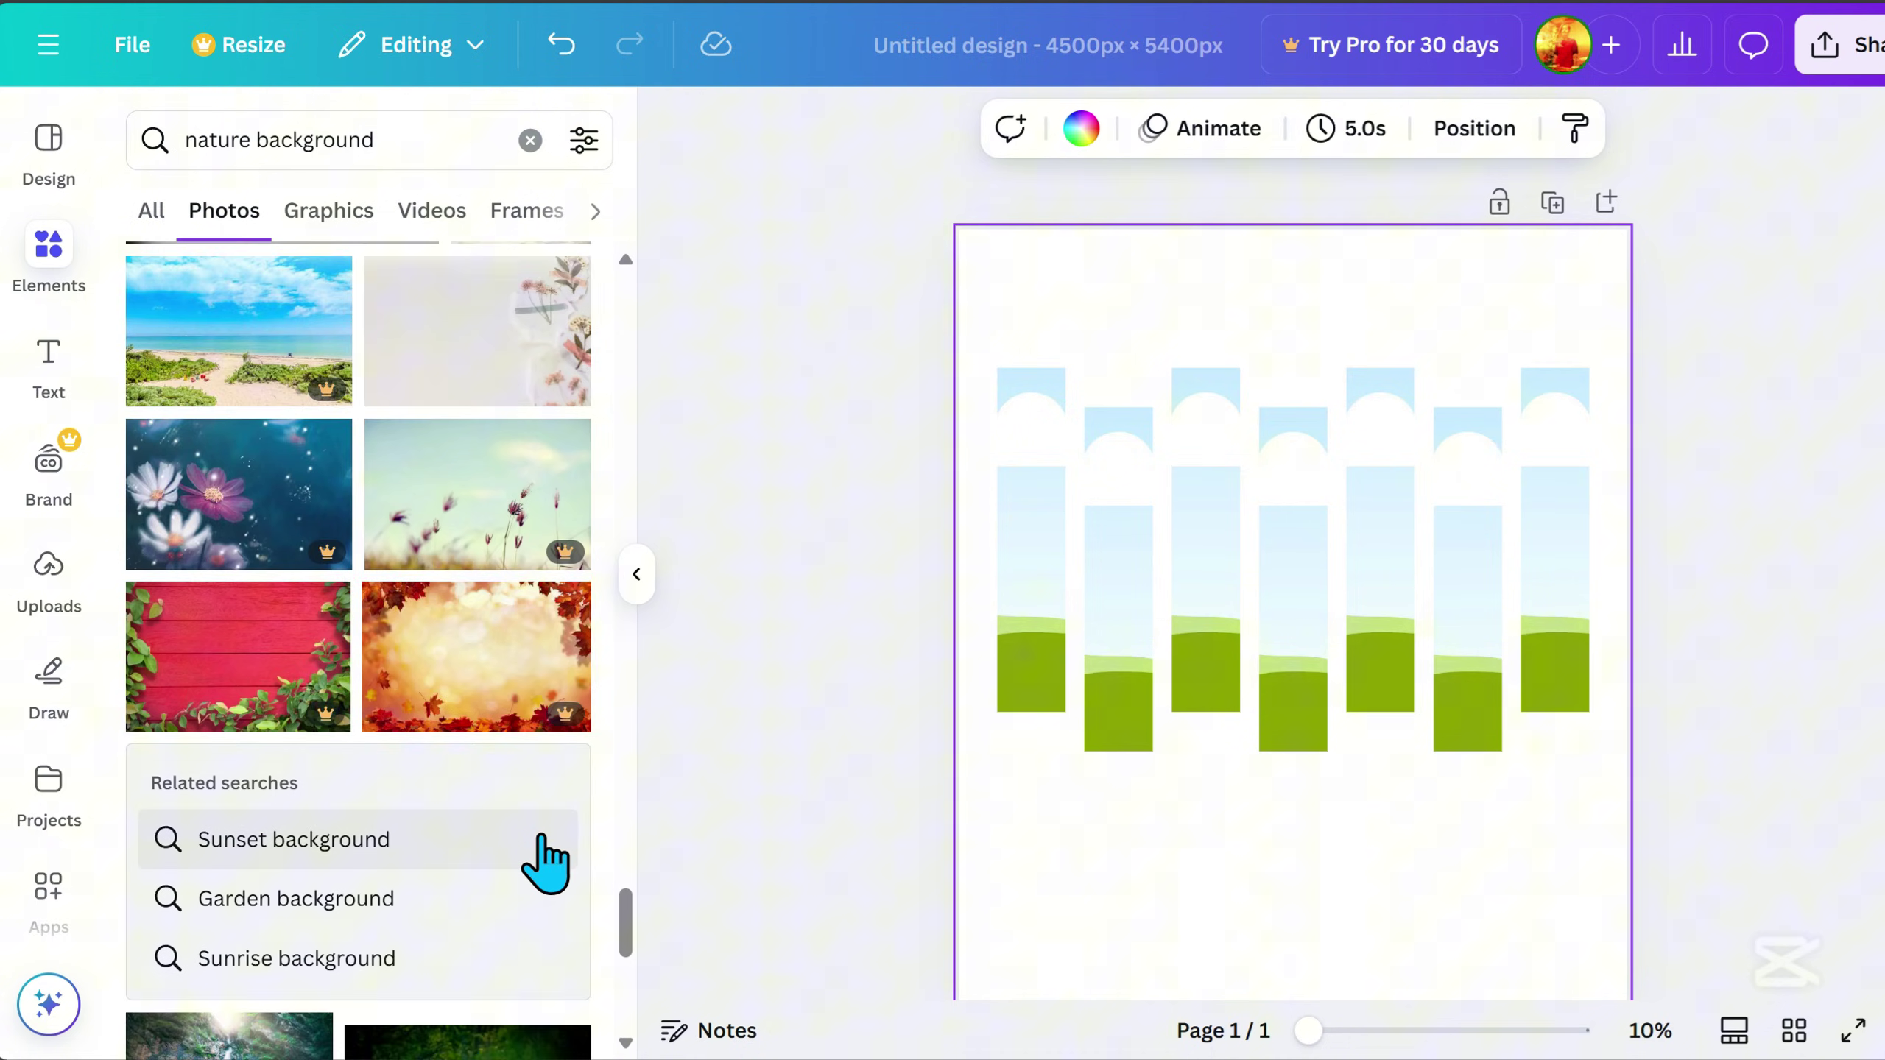
pyautogui.hotkey('ctrl', 'v')
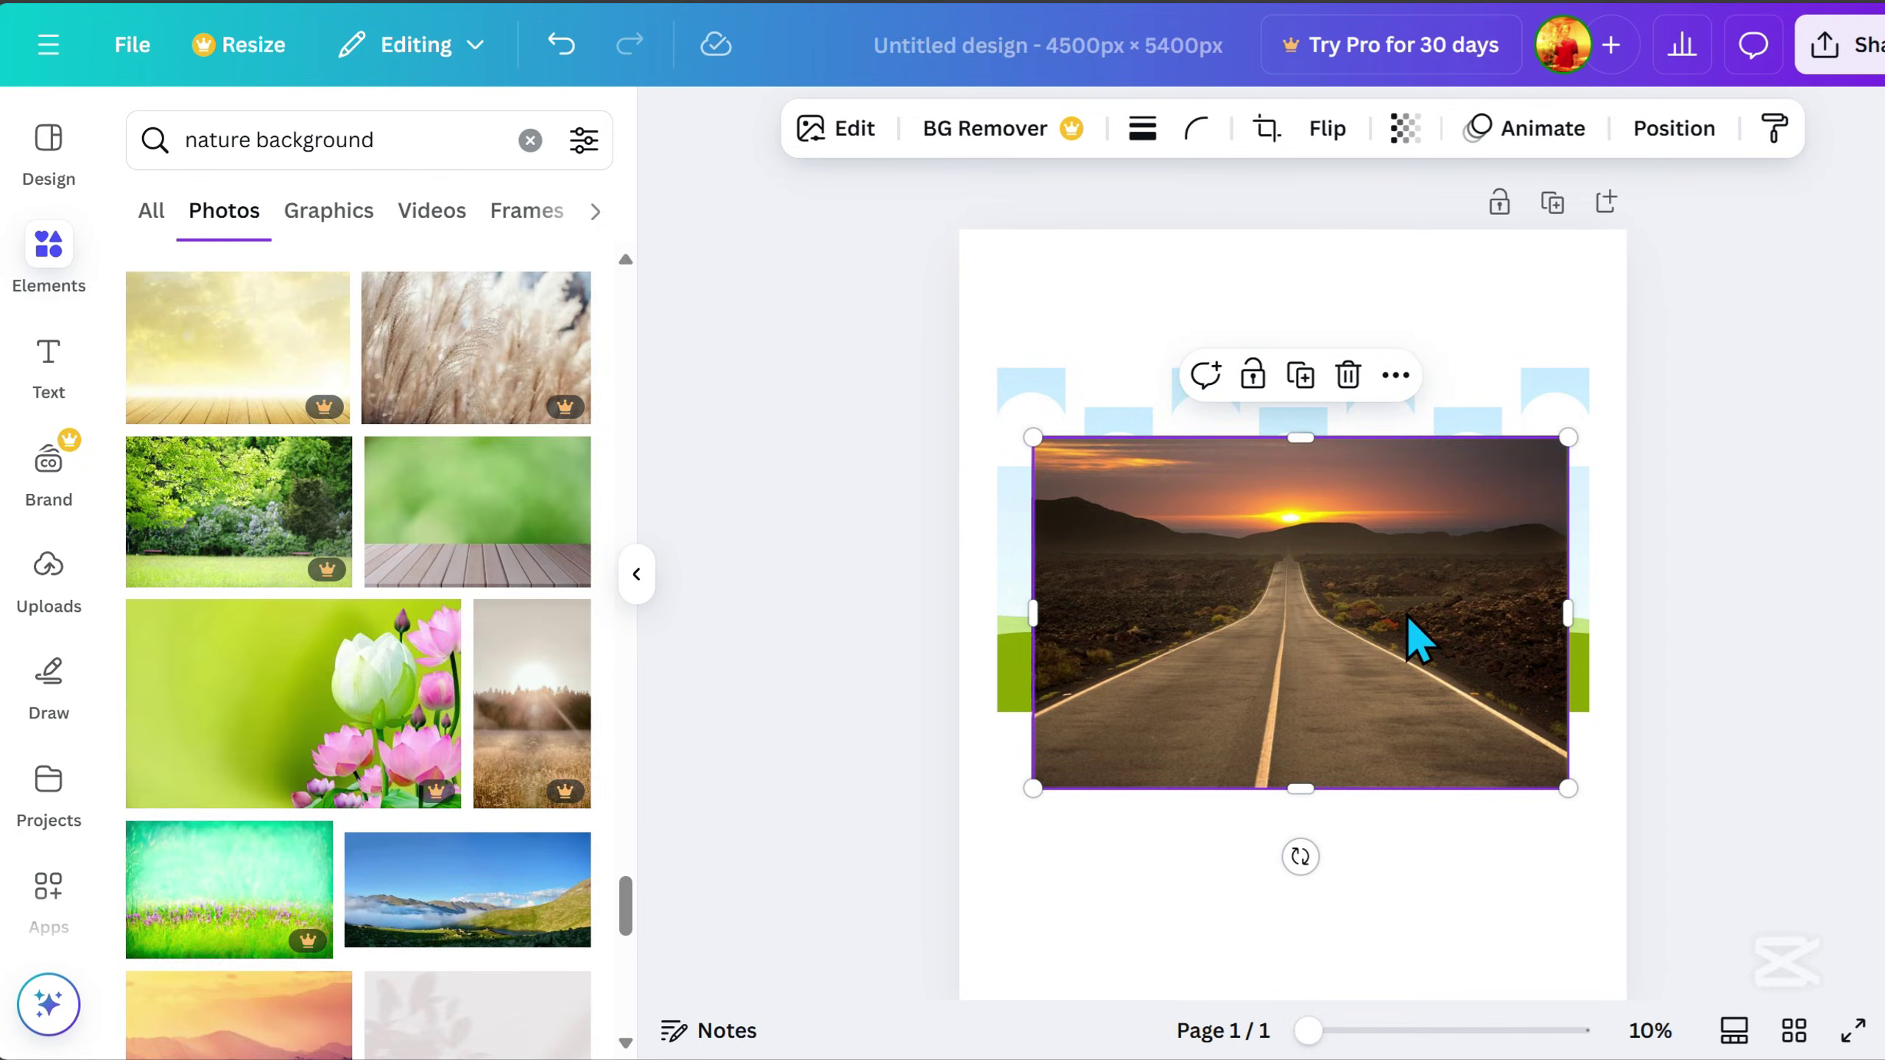
# Place a copy of the road photo below the strips and fill the middle strip frame with the photo.
pyautogui.moveTo(1397, 556); pyautogui.dragTo(1393, 826)
pyautogui.click(1456, 603)
pyautogui.moveTo(1472, 619); pyautogui.dragTo(1261, 497)
pyautogui.click(1299, 512)
# Enlarge the photo inside the middle strip and reposition it so the road runs through the frame.
pyautogui.doubleClick(1291, 492)
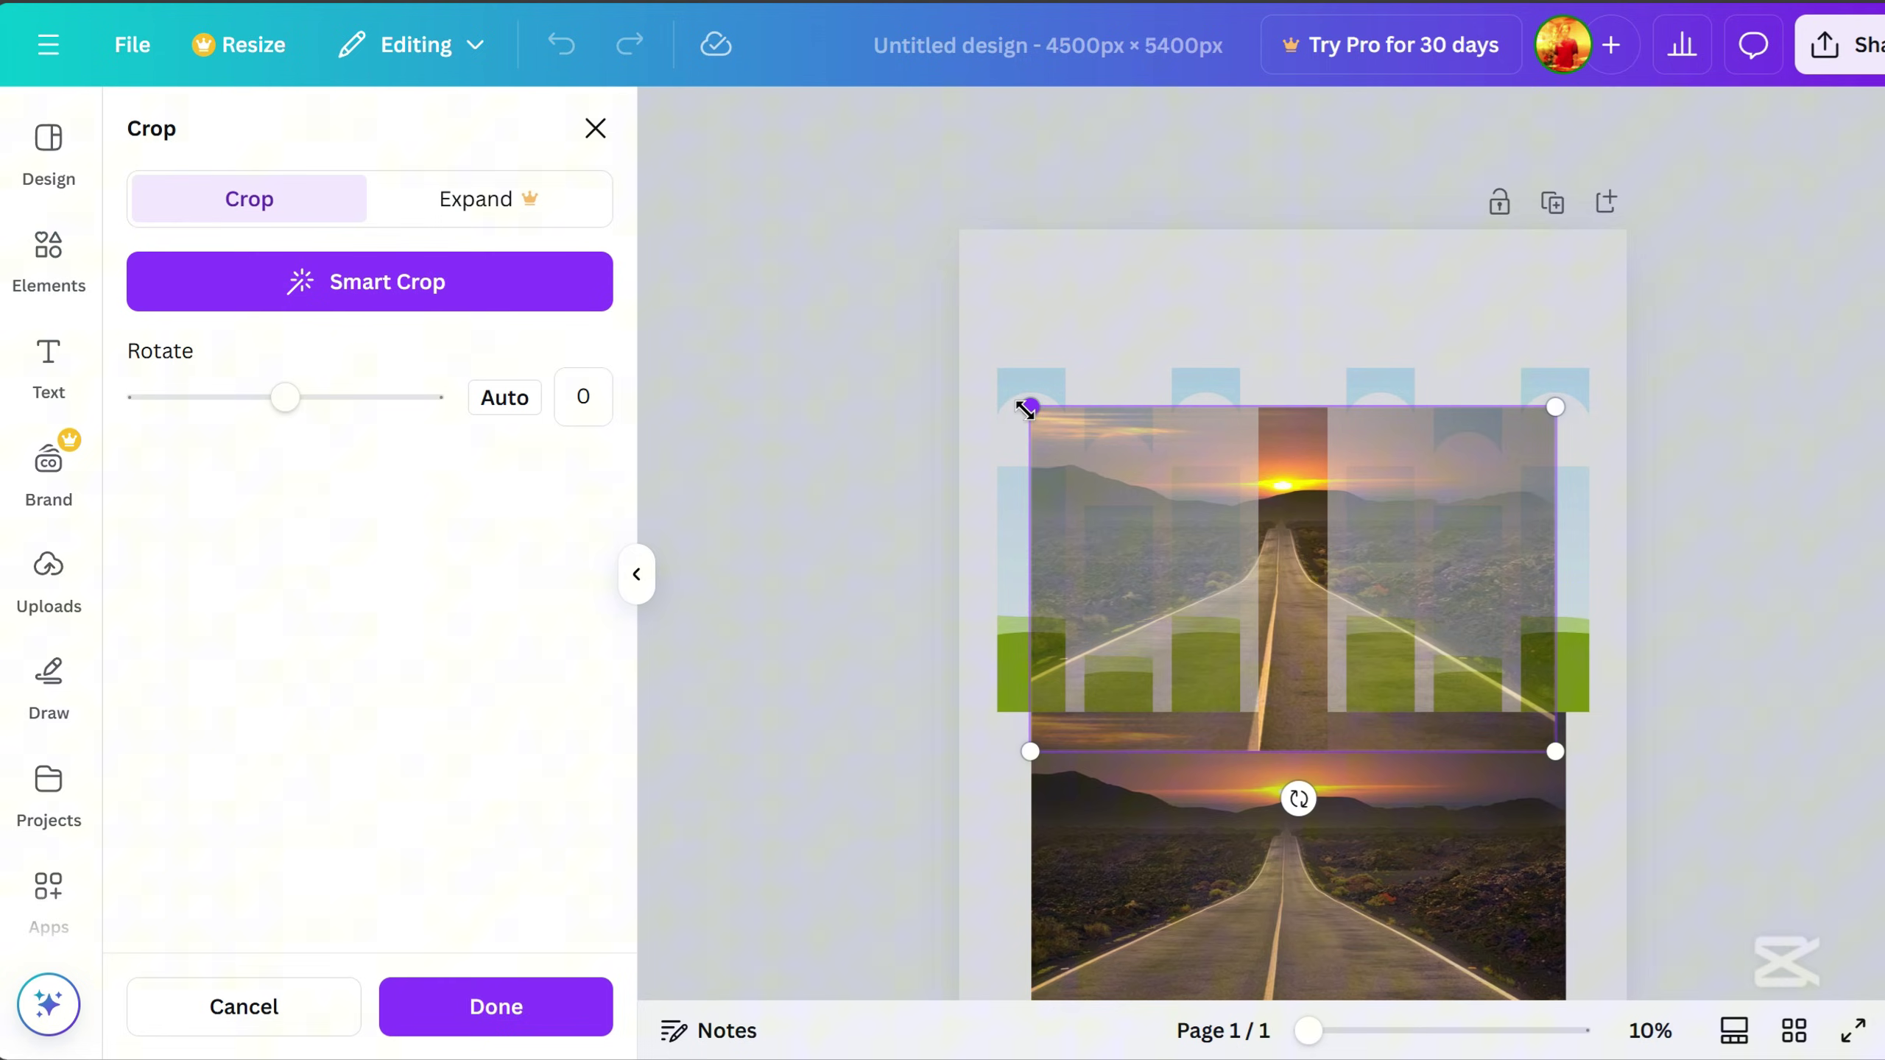
pyautogui.moveTo(1025, 407); pyautogui.dragTo(905, 335)
pyautogui.moveTo(1569, 340); pyautogui.dragTo(1649, 282)
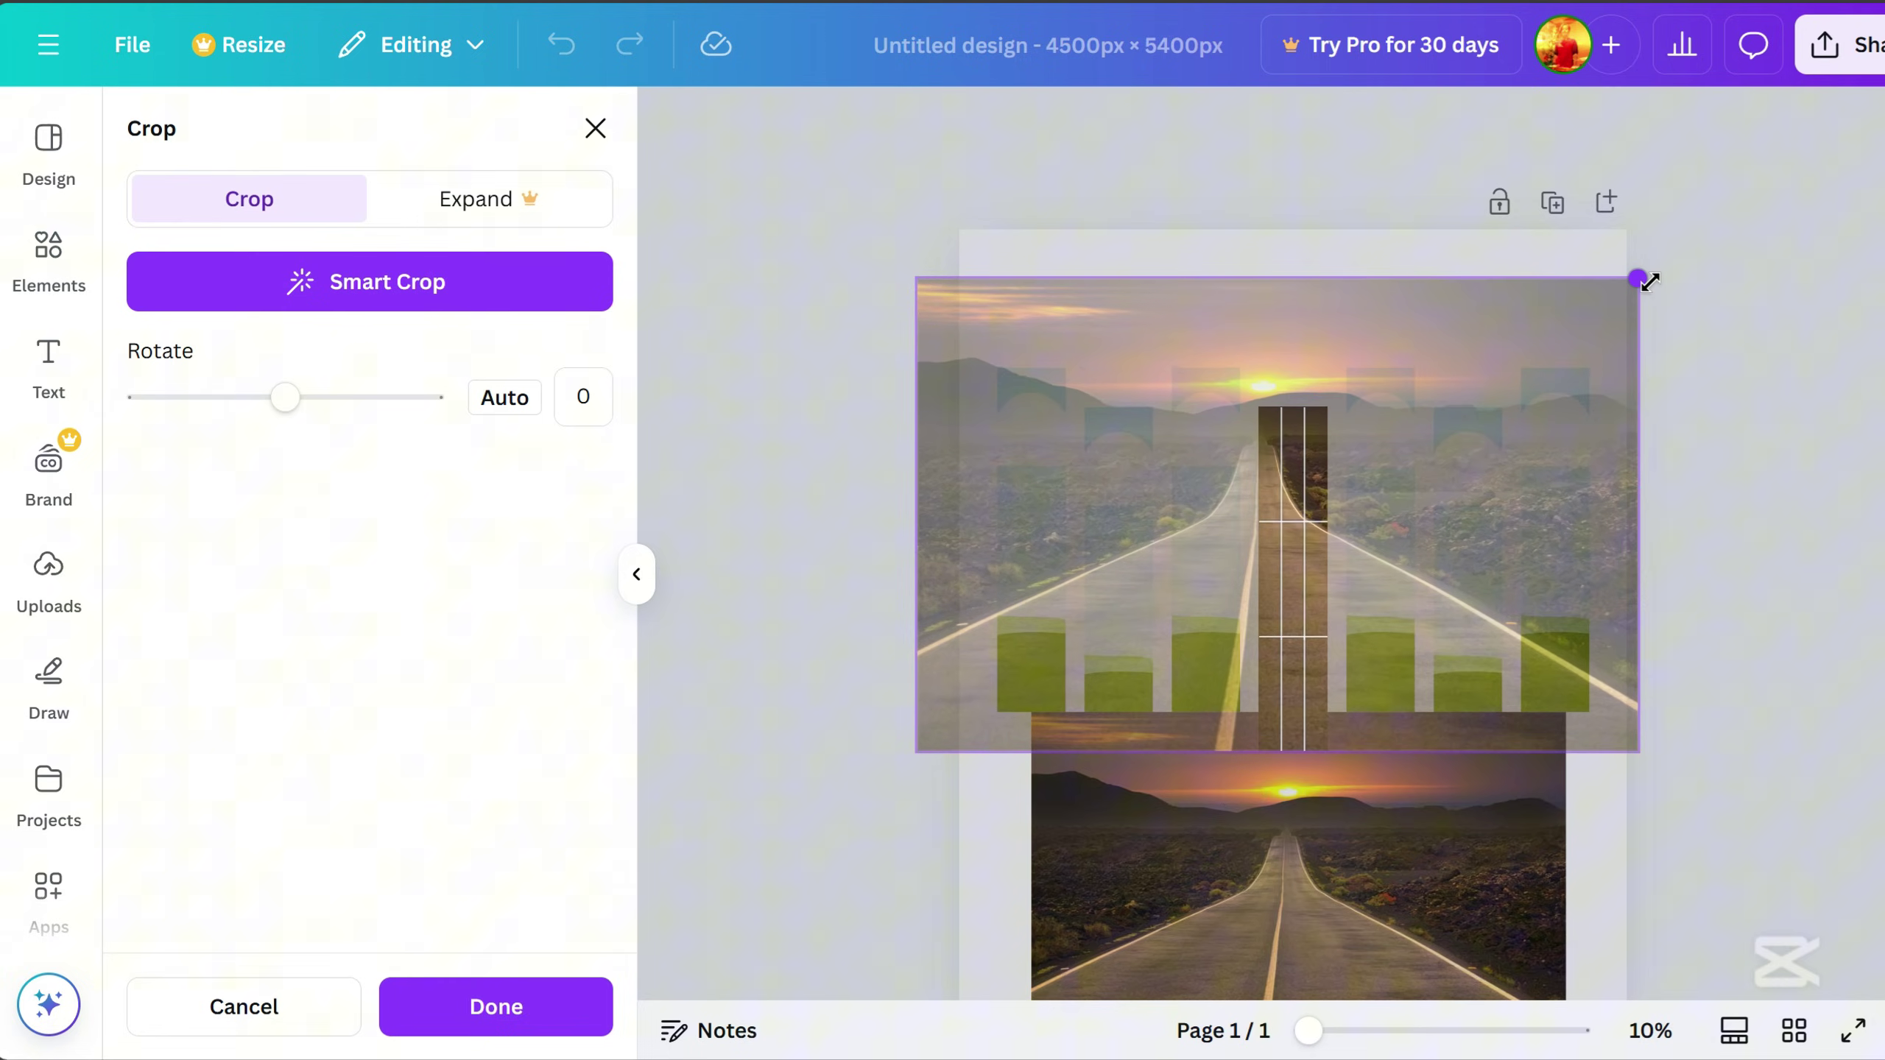
pyautogui.moveTo(1300, 603); pyautogui.dragTo(1350, 610)
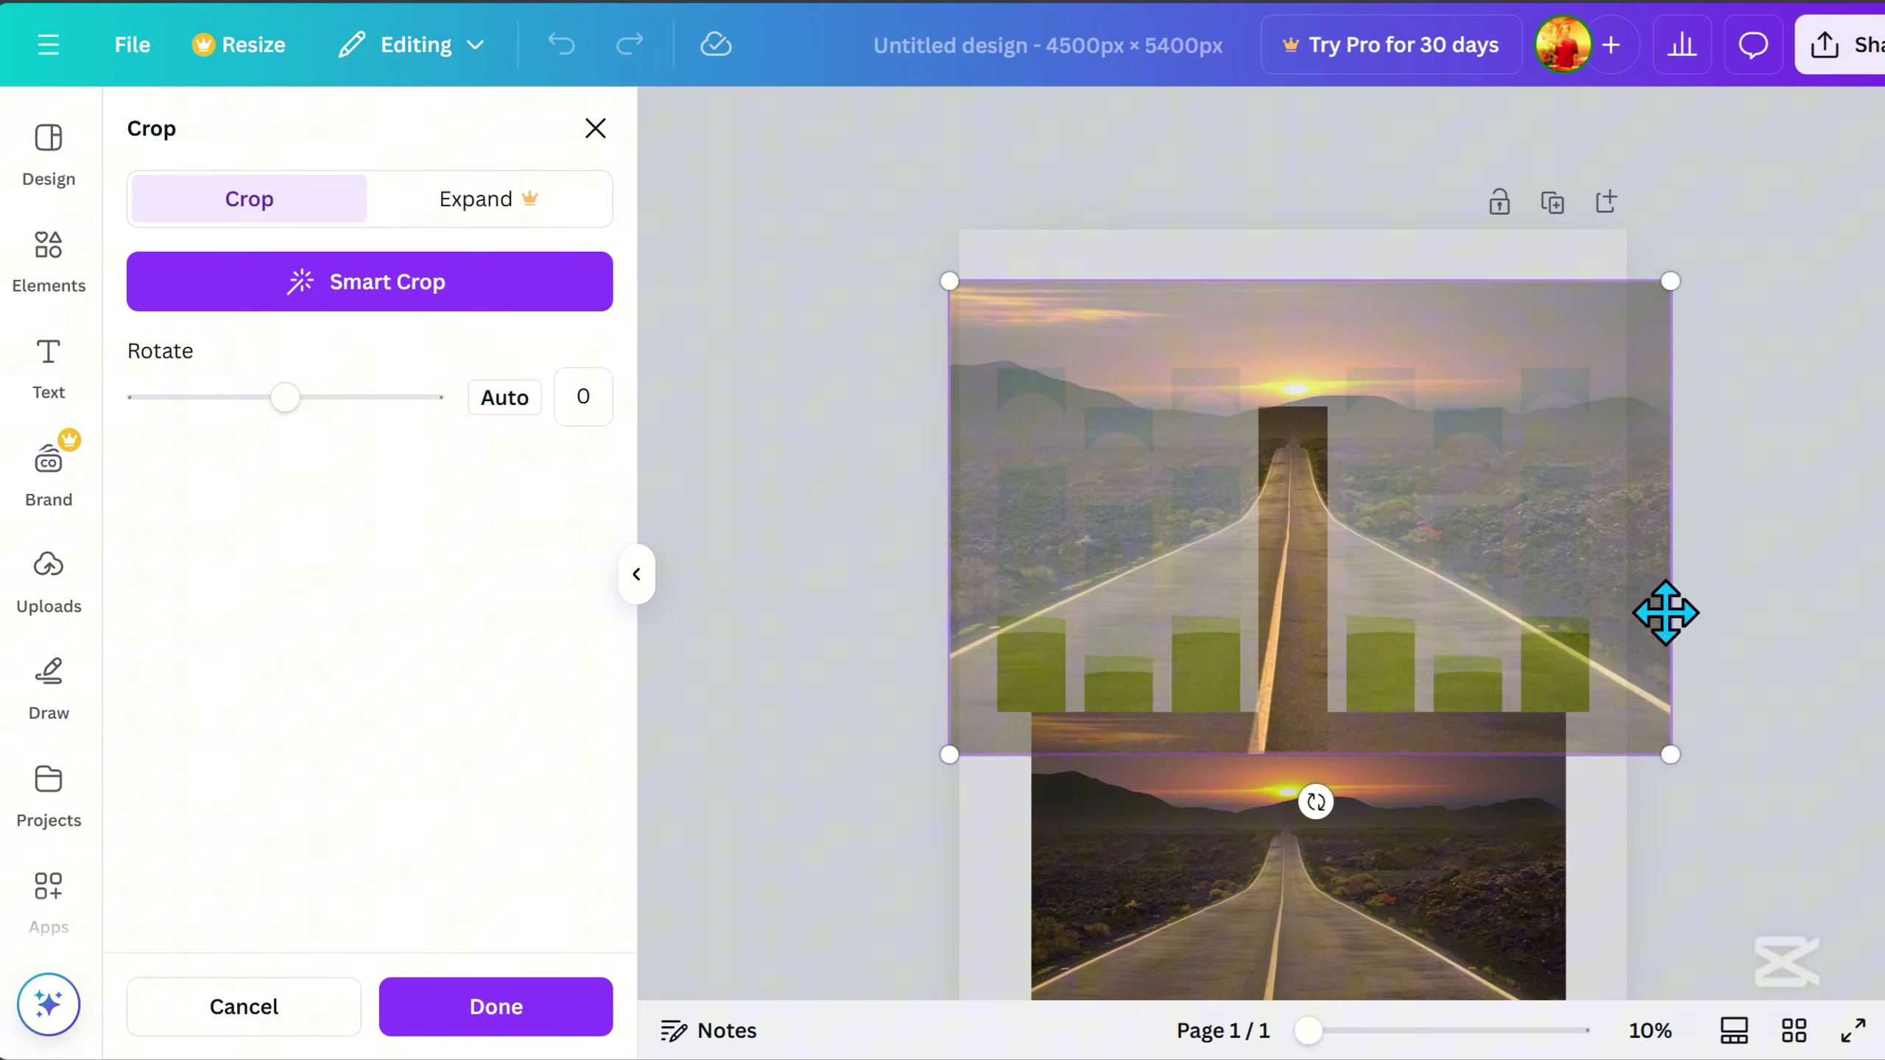
pyautogui.click(1807, 653)
# Fill the fifth strip with the road photo, then enlarge and shift it to continue the middle strip's image.
pyautogui.moveTo(1374, 897); pyautogui.dragTo(1376, 539)
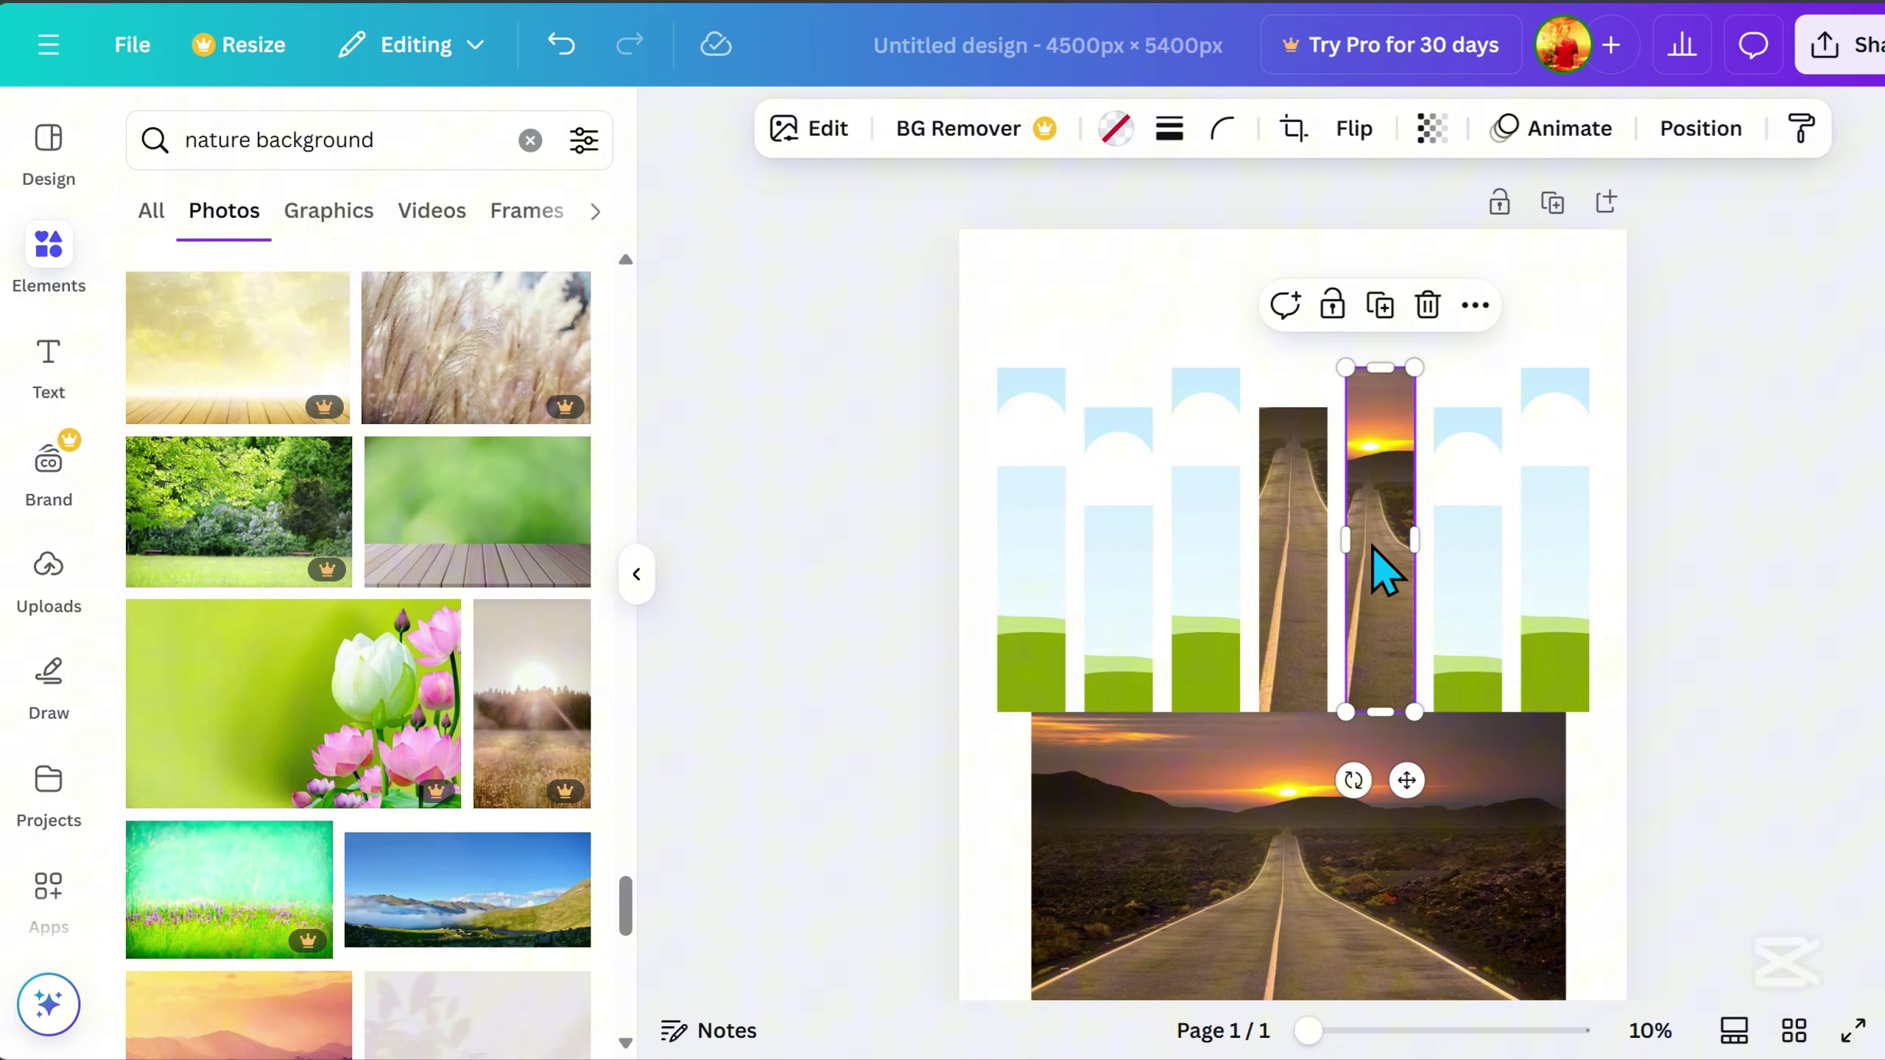
pyautogui.doubleClick(1373, 554)
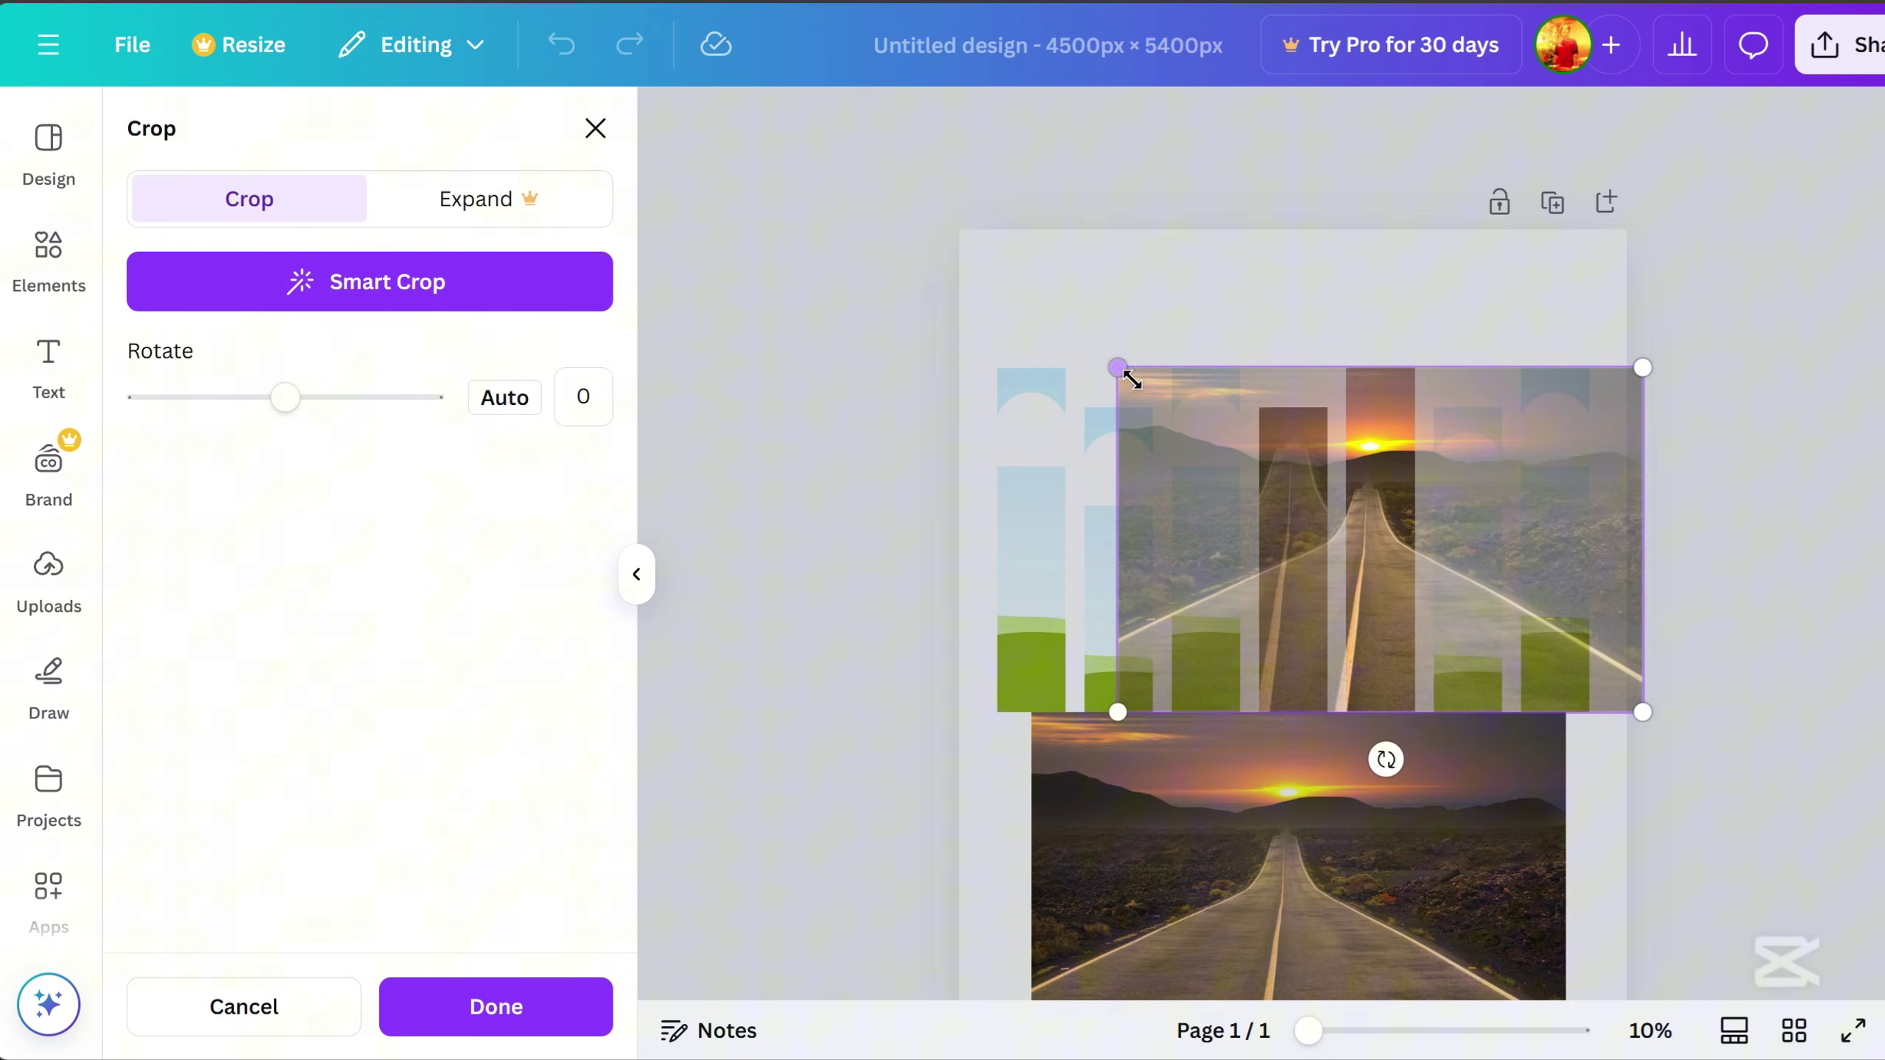
pyautogui.moveTo(1119, 371); pyautogui.dragTo(935, 320)
pyautogui.moveTo(1414, 568); pyautogui.dragTo(1396, 605)
pyautogui.click(1827, 752)
# Fill the sixth strip with the road photo and scale and reposition it to match the neighbouring strips.
pyautogui.moveTo(1287, 904); pyautogui.dragTo(1460, 531)
pyautogui.doubleClick(1467, 484)
pyautogui.moveTo(1206, 407); pyautogui.dragTo(903, 341)
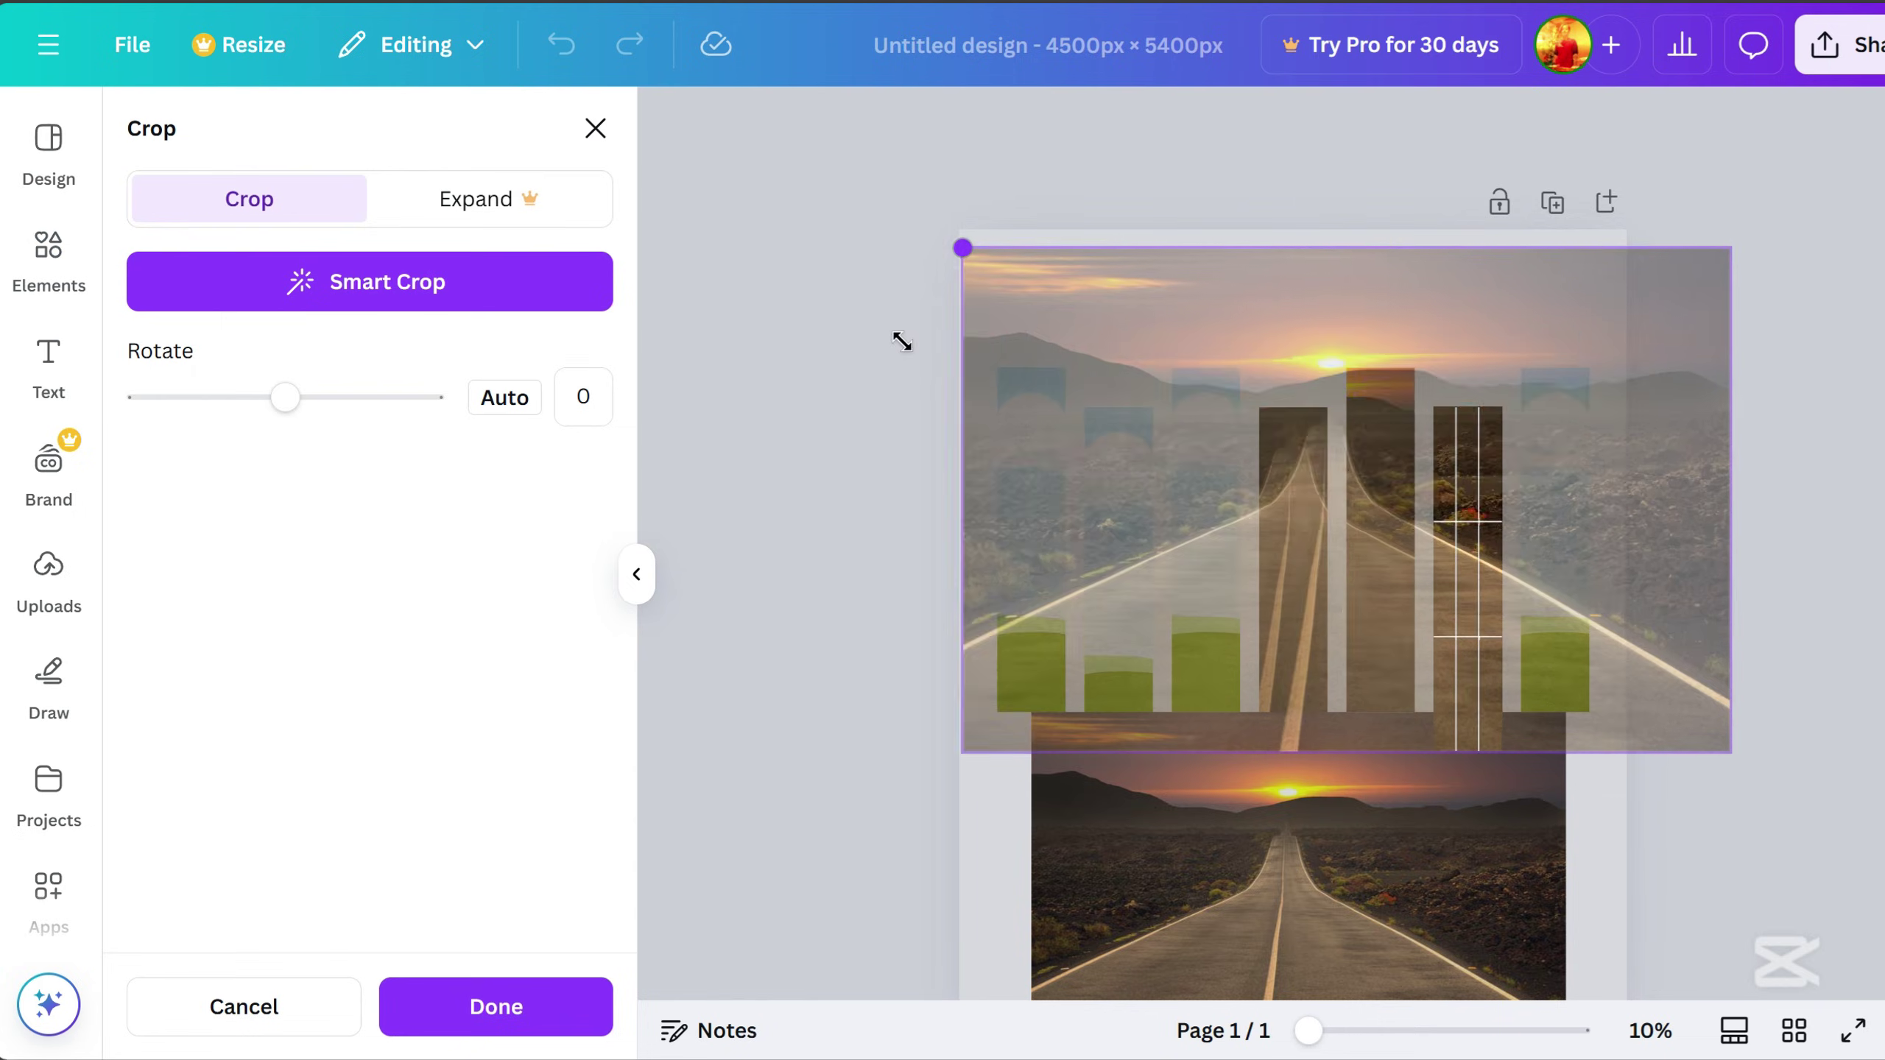
pyautogui.moveTo(1470, 636); pyautogui.dragTo(1439, 652)
pyautogui.moveTo(1699, 265); pyautogui.dragTo(1662, 302)
pyautogui.moveTo(1524, 582)
pyautogui.mouseDown()
pyautogui.moveTo(1543, 590)
pyautogui.moveTo(1539, 565)
pyautogui.mouseUp()
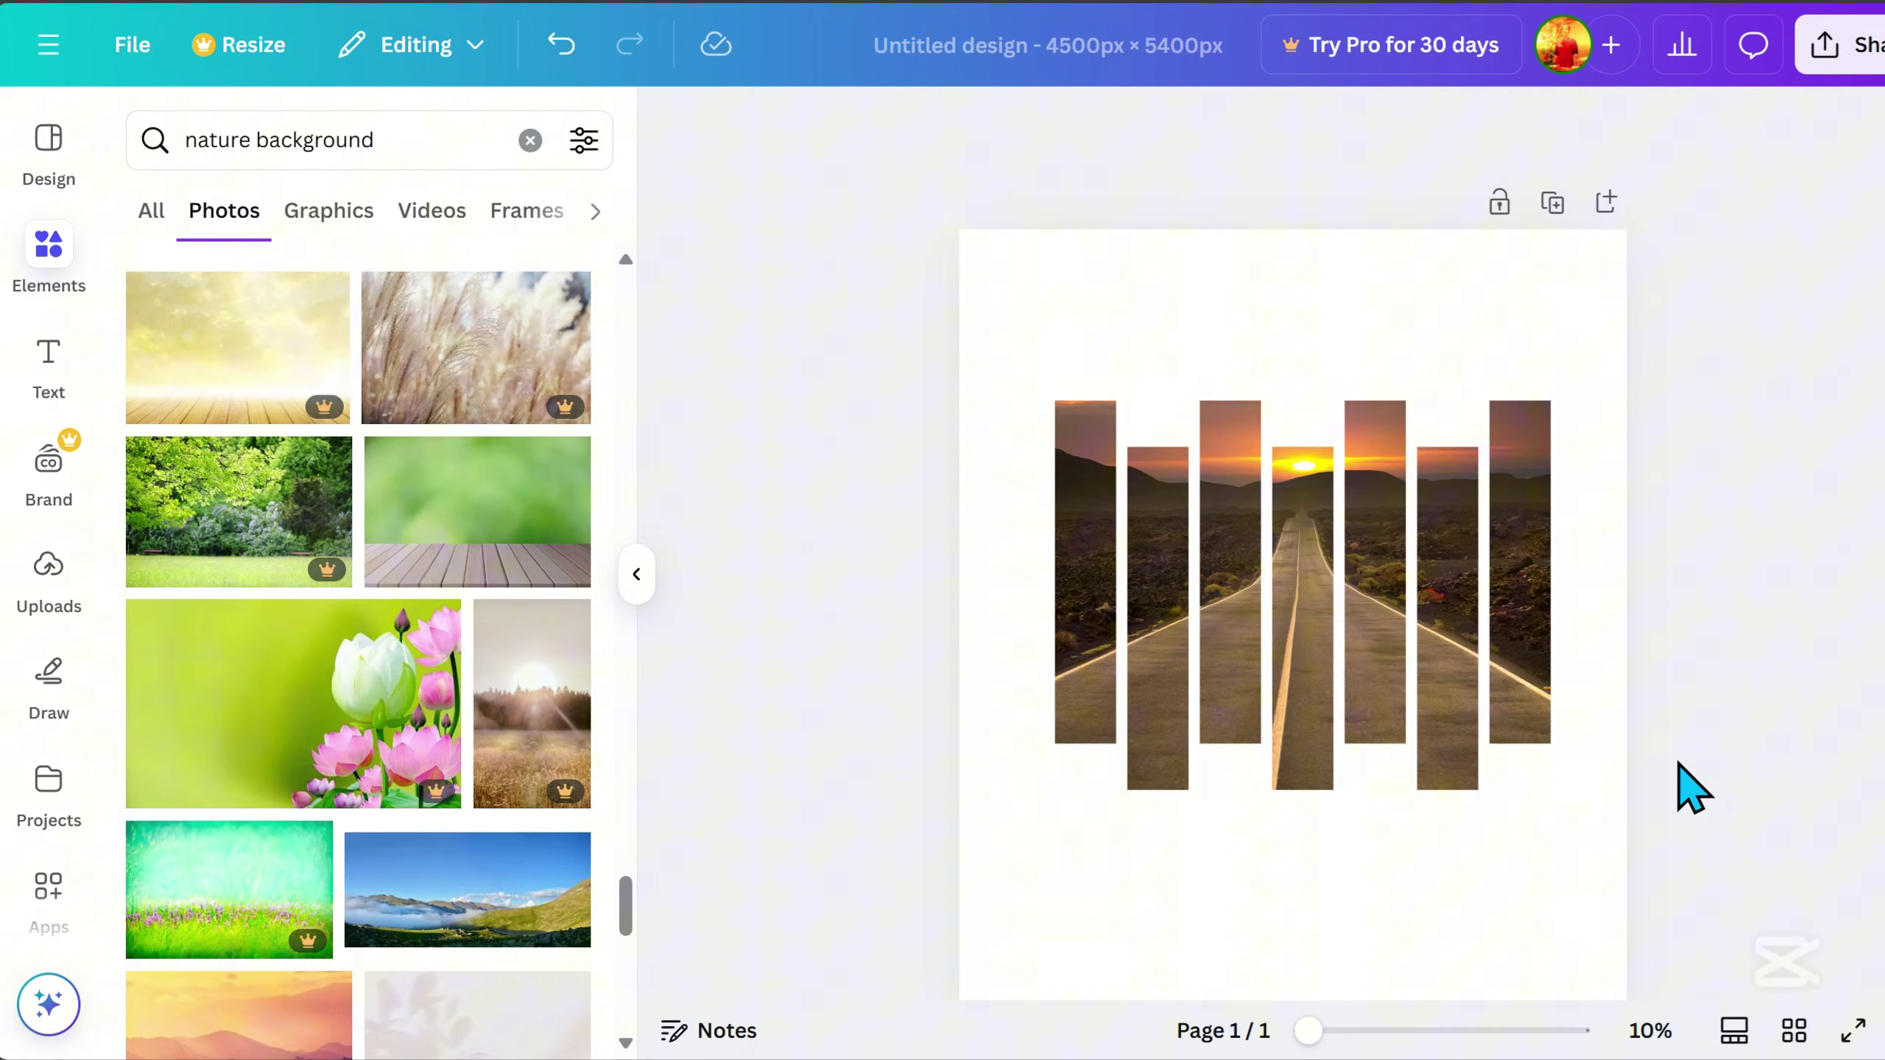
# Add a heading reading "E" and place it directly above the first strip.
pyautogui.click(84, 386)
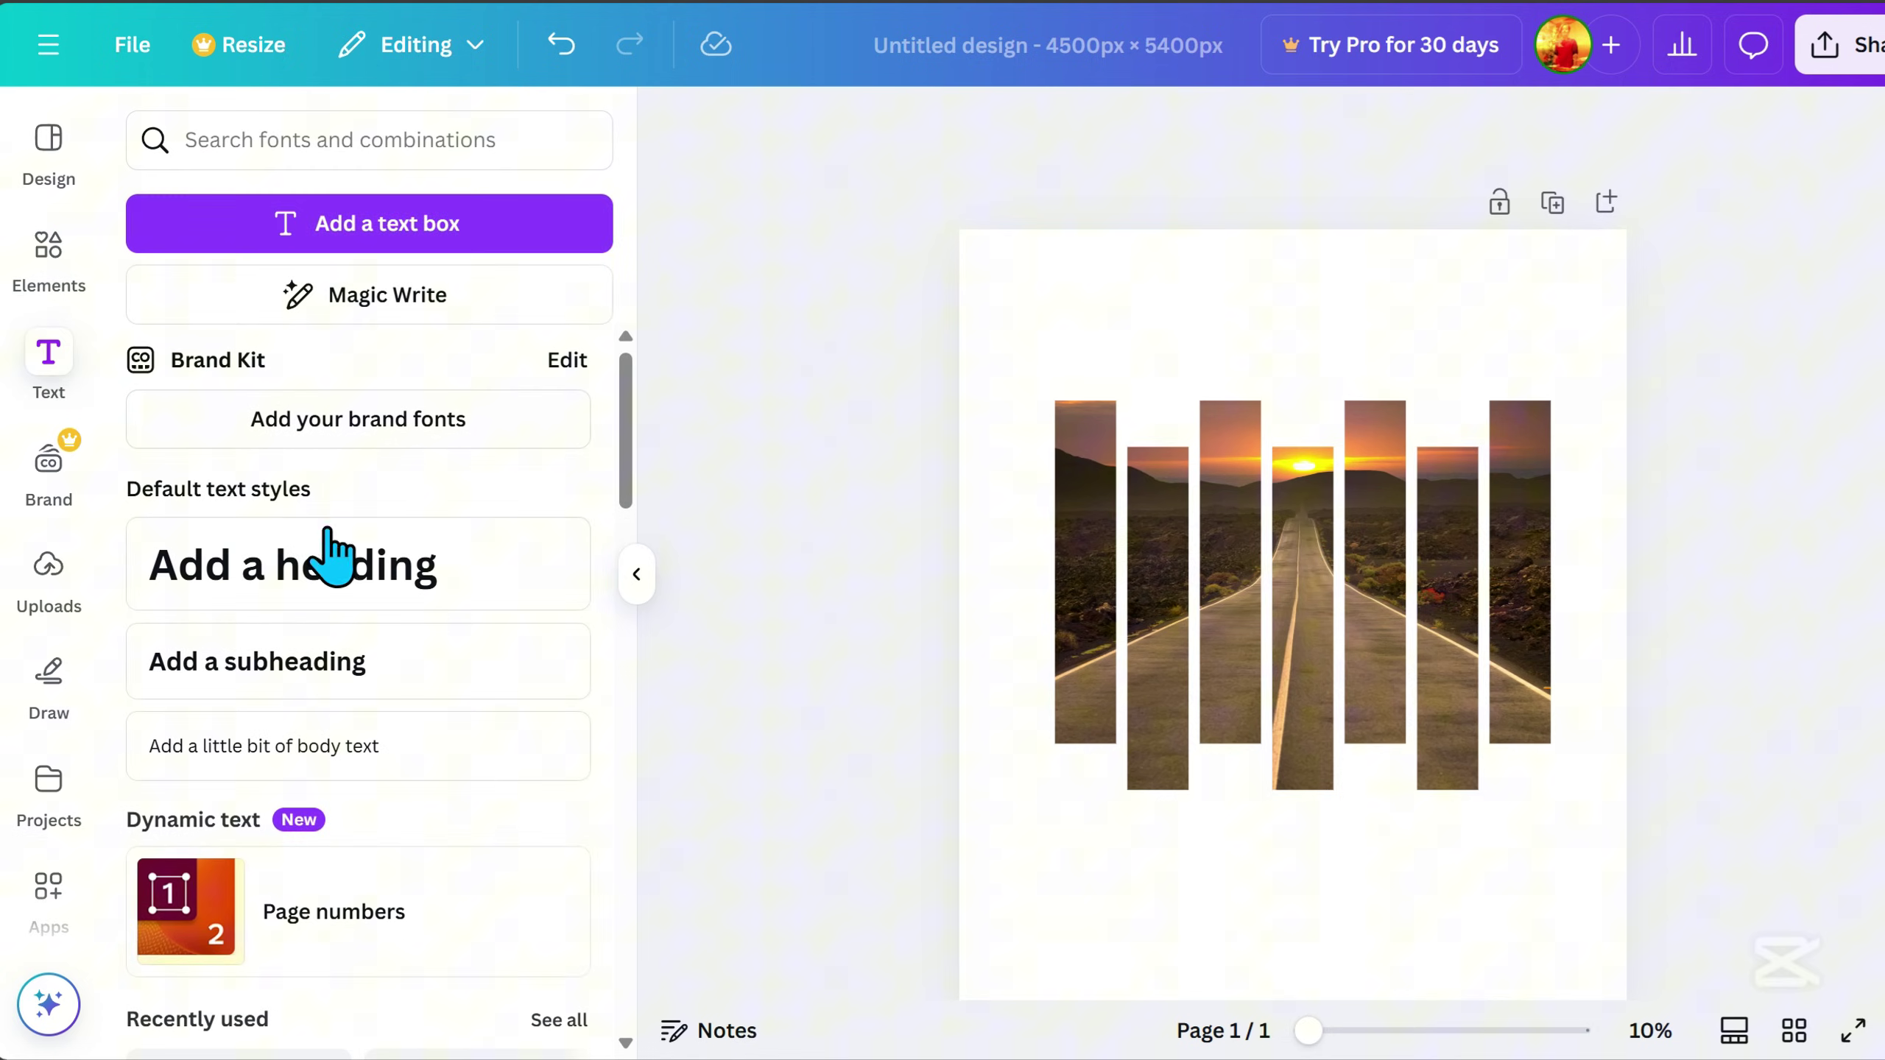
pyautogui.click(338, 583)
pyautogui.write('E')
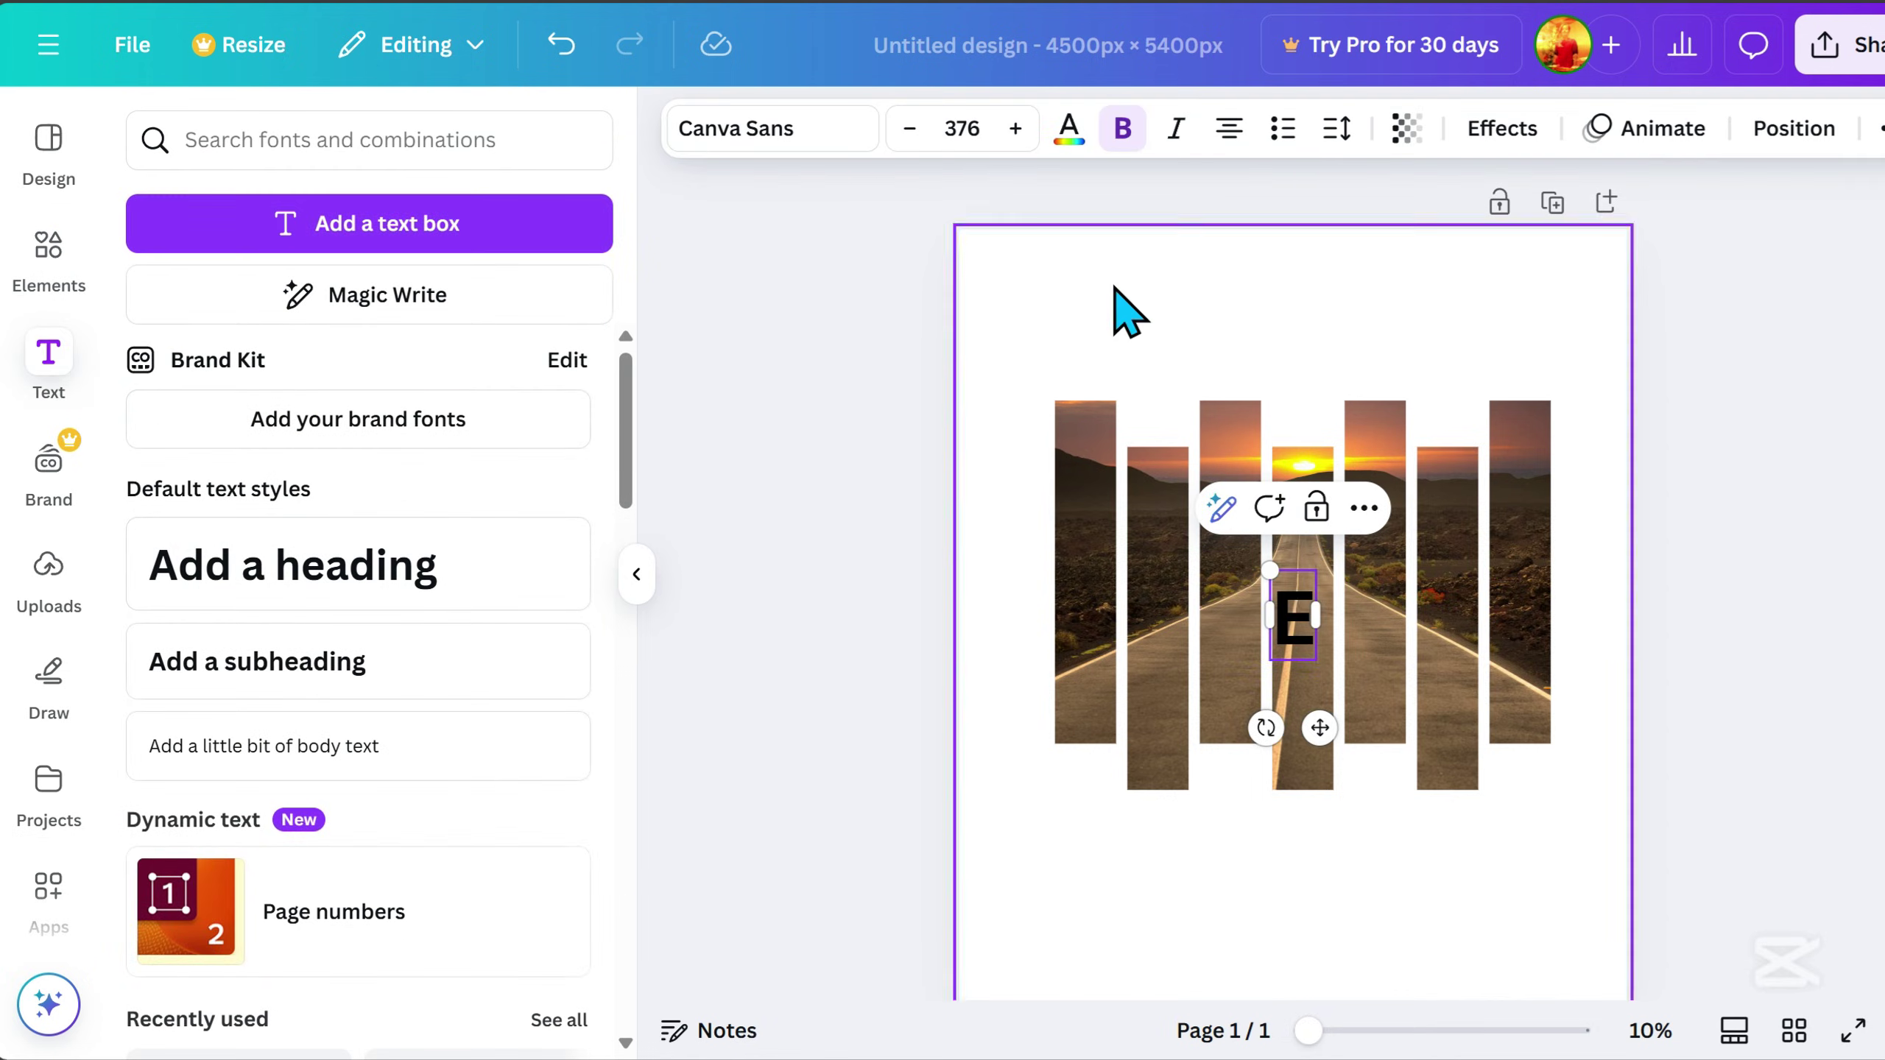
pyautogui.click(1326, 698)
pyautogui.moveTo(1295, 631); pyautogui.dragTo(1094, 353)
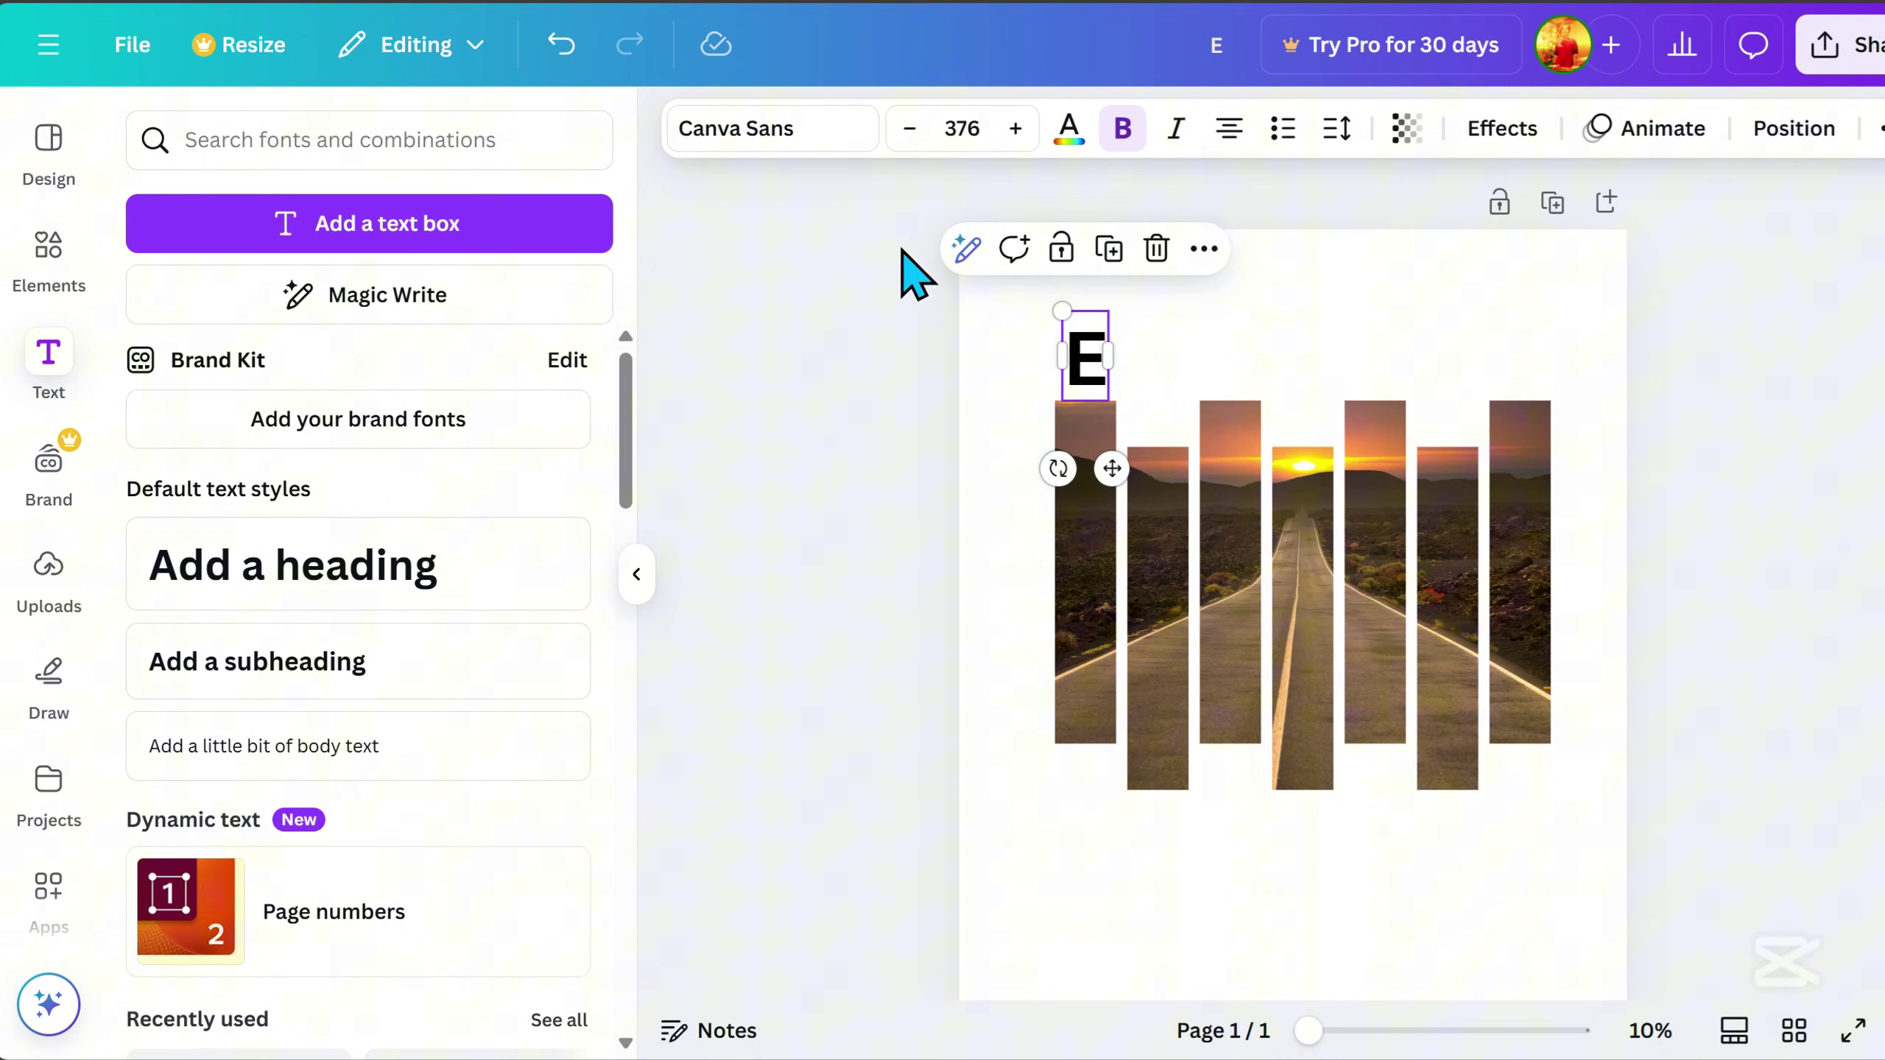
# Change the letter E's font to Archivo Black and scale it to fit just above the first strip.
pyautogui.click(786, 138)
pyautogui.scroll(-4, 504, 765)
pyautogui.scroll(4, 516, 749)
pyautogui.scroll(-5, 446, 727)
pyautogui.scroll(-6, 447, 727)
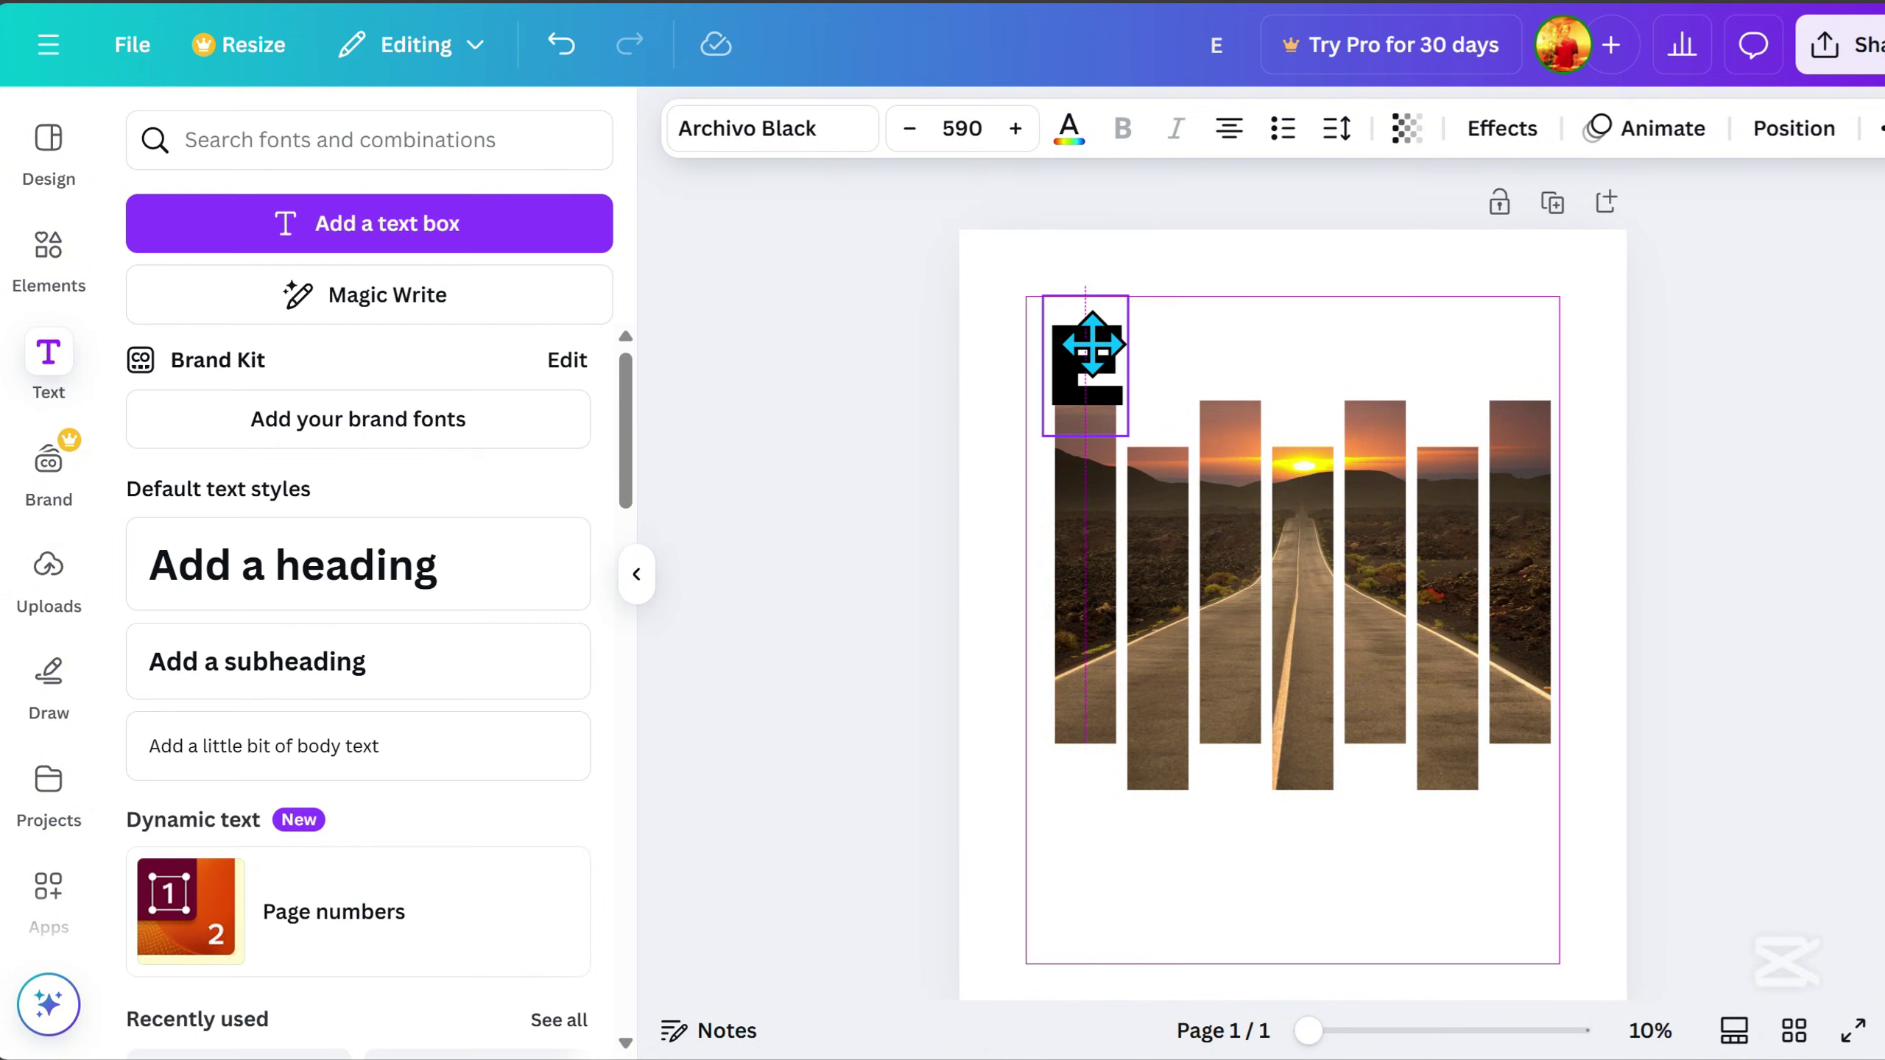
pyautogui.moveTo(1094, 348); pyautogui.dragTo(1096, 341)
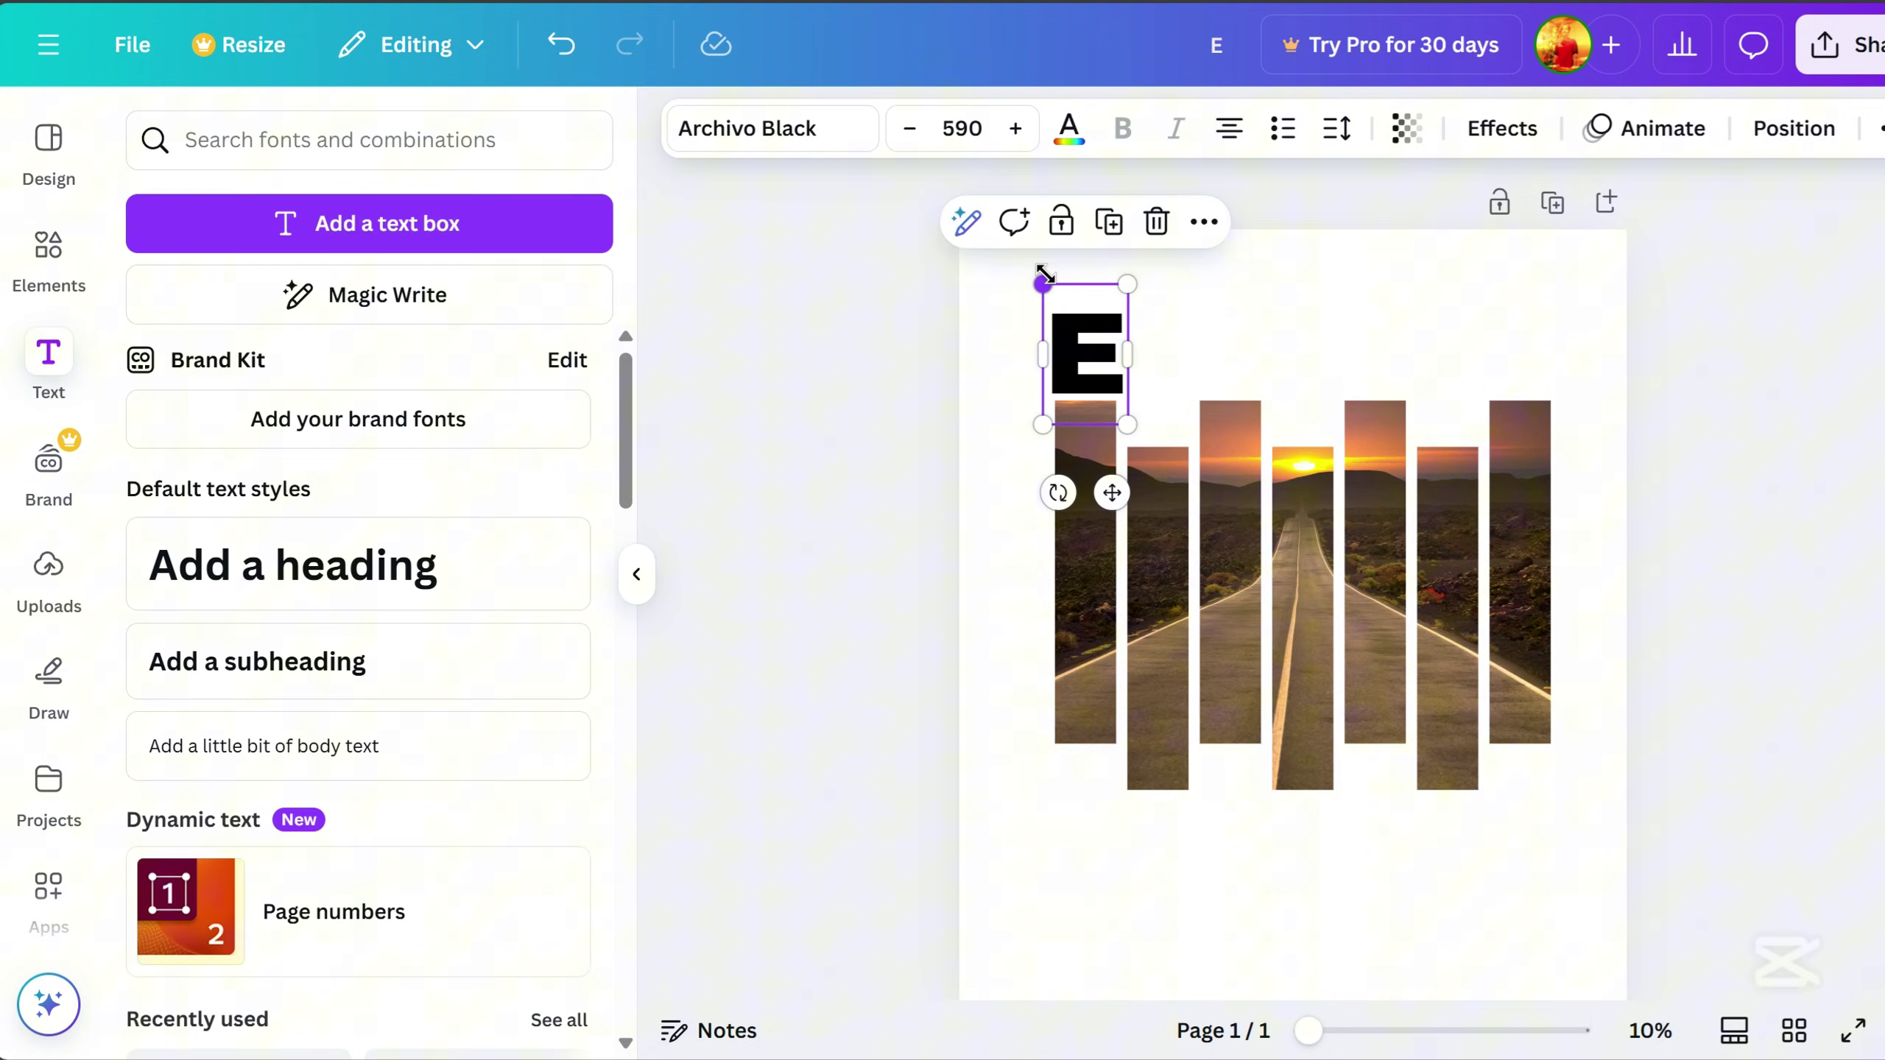
pyautogui.moveTo(1045, 274); pyautogui.dragTo(1047, 277)
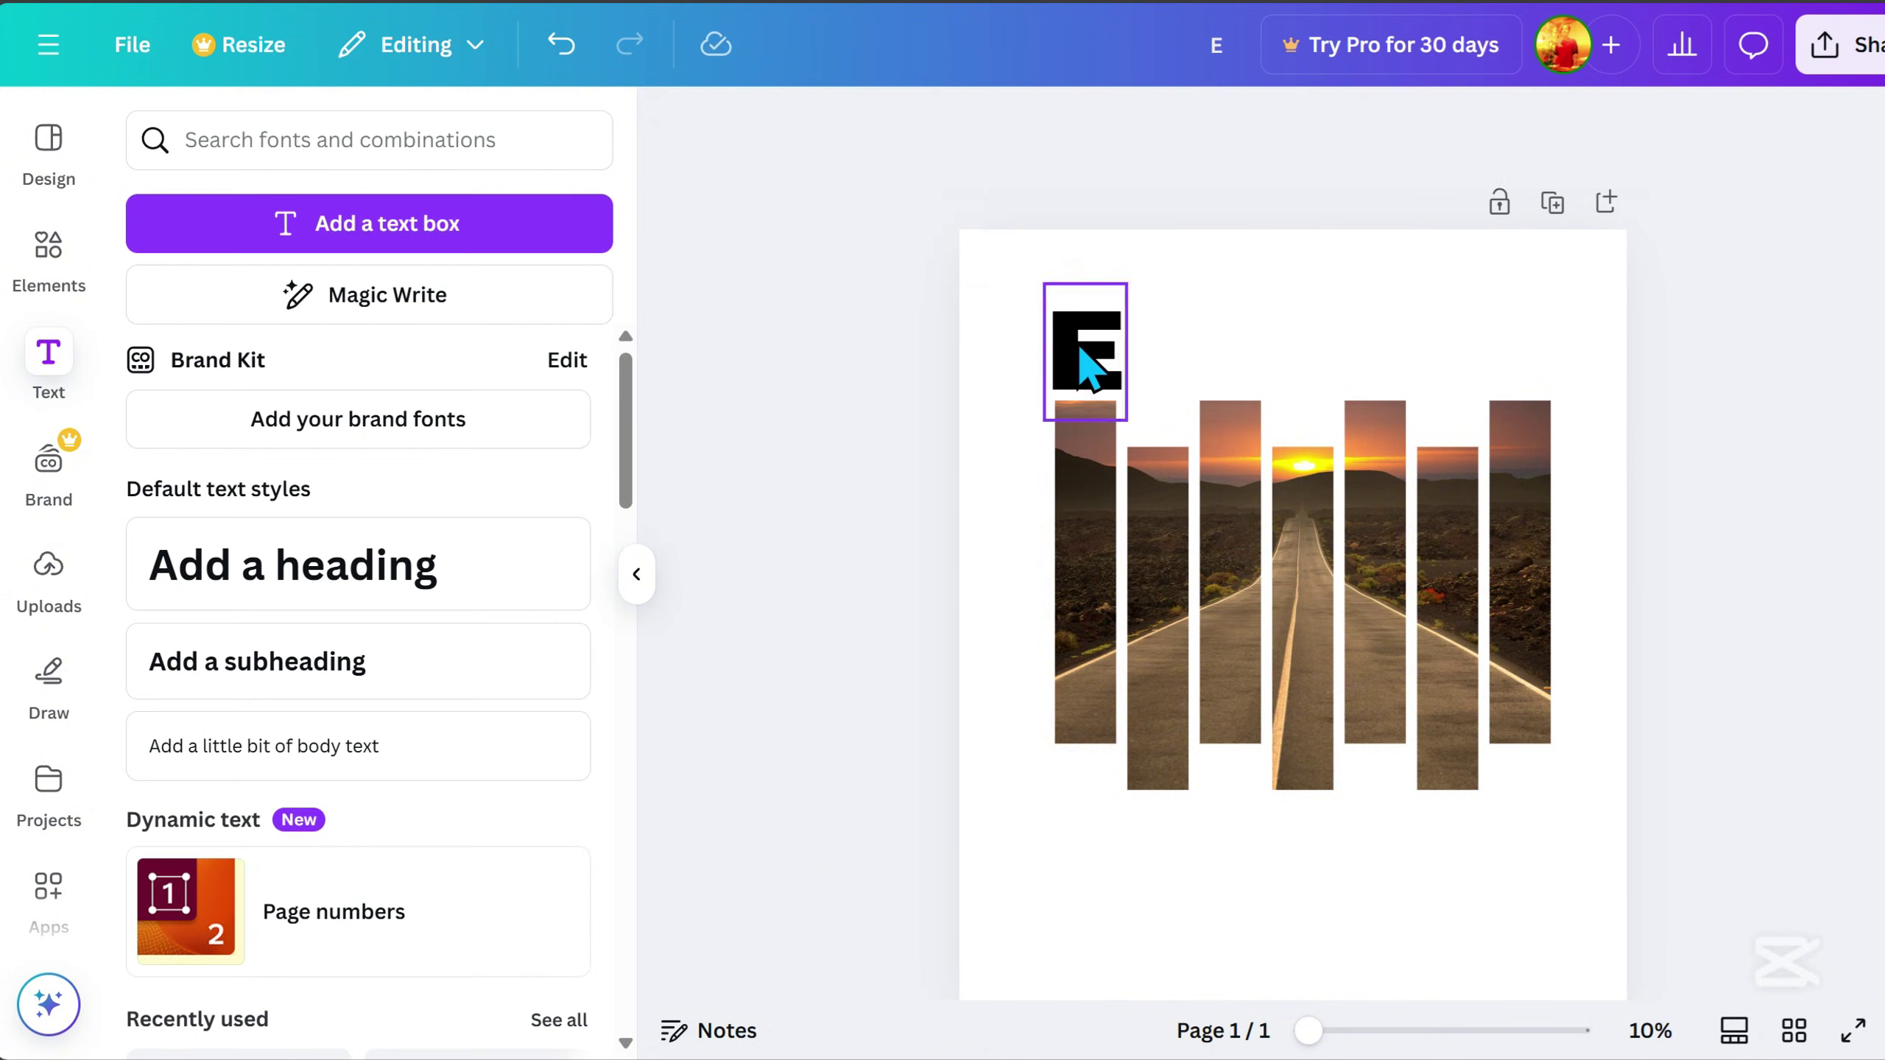
# Copy the letter E above the other strips and change the second, third and fourth letters to X, P and L.
pyautogui.moveTo(1077, 340); pyautogui.dragTo(1522, 360)
pyautogui.doubleClick(1160, 385)
pyautogui.write('X')
pyautogui.click(1752, 491)
pyautogui.doubleClick(1224, 353)
pyautogui.write('P')
pyautogui.click(1747, 534)
pyautogui.doubleClick(1307, 402)
pyautogui.write('L')
# Change the letters above the fifth, sixth and seventh strips to O, R and E to complete EXPLORE.
pyautogui.click(1727, 478)
pyautogui.doubleClick(1373, 353)
pyautogui.write('O')
pyautogui.click(1733, 479)
pyautogui.doubleClick(1462, 404)
pyautogui.write('R')
pyautogui.doubleClick(1523, 360)
pyautogui.write('E')
# Select all seven letters of EXPLORE and scale them down slightly together.
pyautogui.click(1094, 356)
pyautogui.keyDown('shift'); pyautogui.click(1162, 397); pyautogui.keyUp('shift')
pyautogui.keyDown('shift'); pyautogui.click(1258, 350); pyautogui.keyUp('shift')
pyautogui.keyDown('shift'); pyautogui.click(1300, 405); pyautogui.keyUp('shift')
pyautogui.keyDown('shift'); pyautogui.click(1373, 363); pyautogui.keyUp('shift')
pyautogui.keyDown('shift'); pyautogui.click(1447, 401); pyautogui.keyUp('shift')
pyautogui.keyDown('shift'); pyautogui.click(1514, 382); pyautogui.keyUp('shift')
pyautogui.moveTo(1563, 283); pyautogui.dragTo(1550, 288)
pyautogui.click(1707, 445)
# Fine-tune the positions of the letters and strips so each letter sits centred over its strip.
pyautogui.moveTo(1173, 388); pyautogui.dragTo(1178, 408)
pyautogui.scroll(3, 1089, 460)
pyautogui.moveTo(1071, 546); pyautogui.dragTo(1068, 514)
pyautogui.moveTo(1181, 434); pyautogui.dragTo(1186, 434)
pyautogui.moveTo(1288, 520); pyautogui.dragTo(1283, 520)
pyautogui.moveTo(1509, 538); pyautogui.dragTo(1527, 538)
pyautogui.scroll(-2, 1261, 386)
# Color the first letter E with the medium brown from the photo colors.
pyautogui.click(1023, 325)
pyautogui.click(1068, 130)
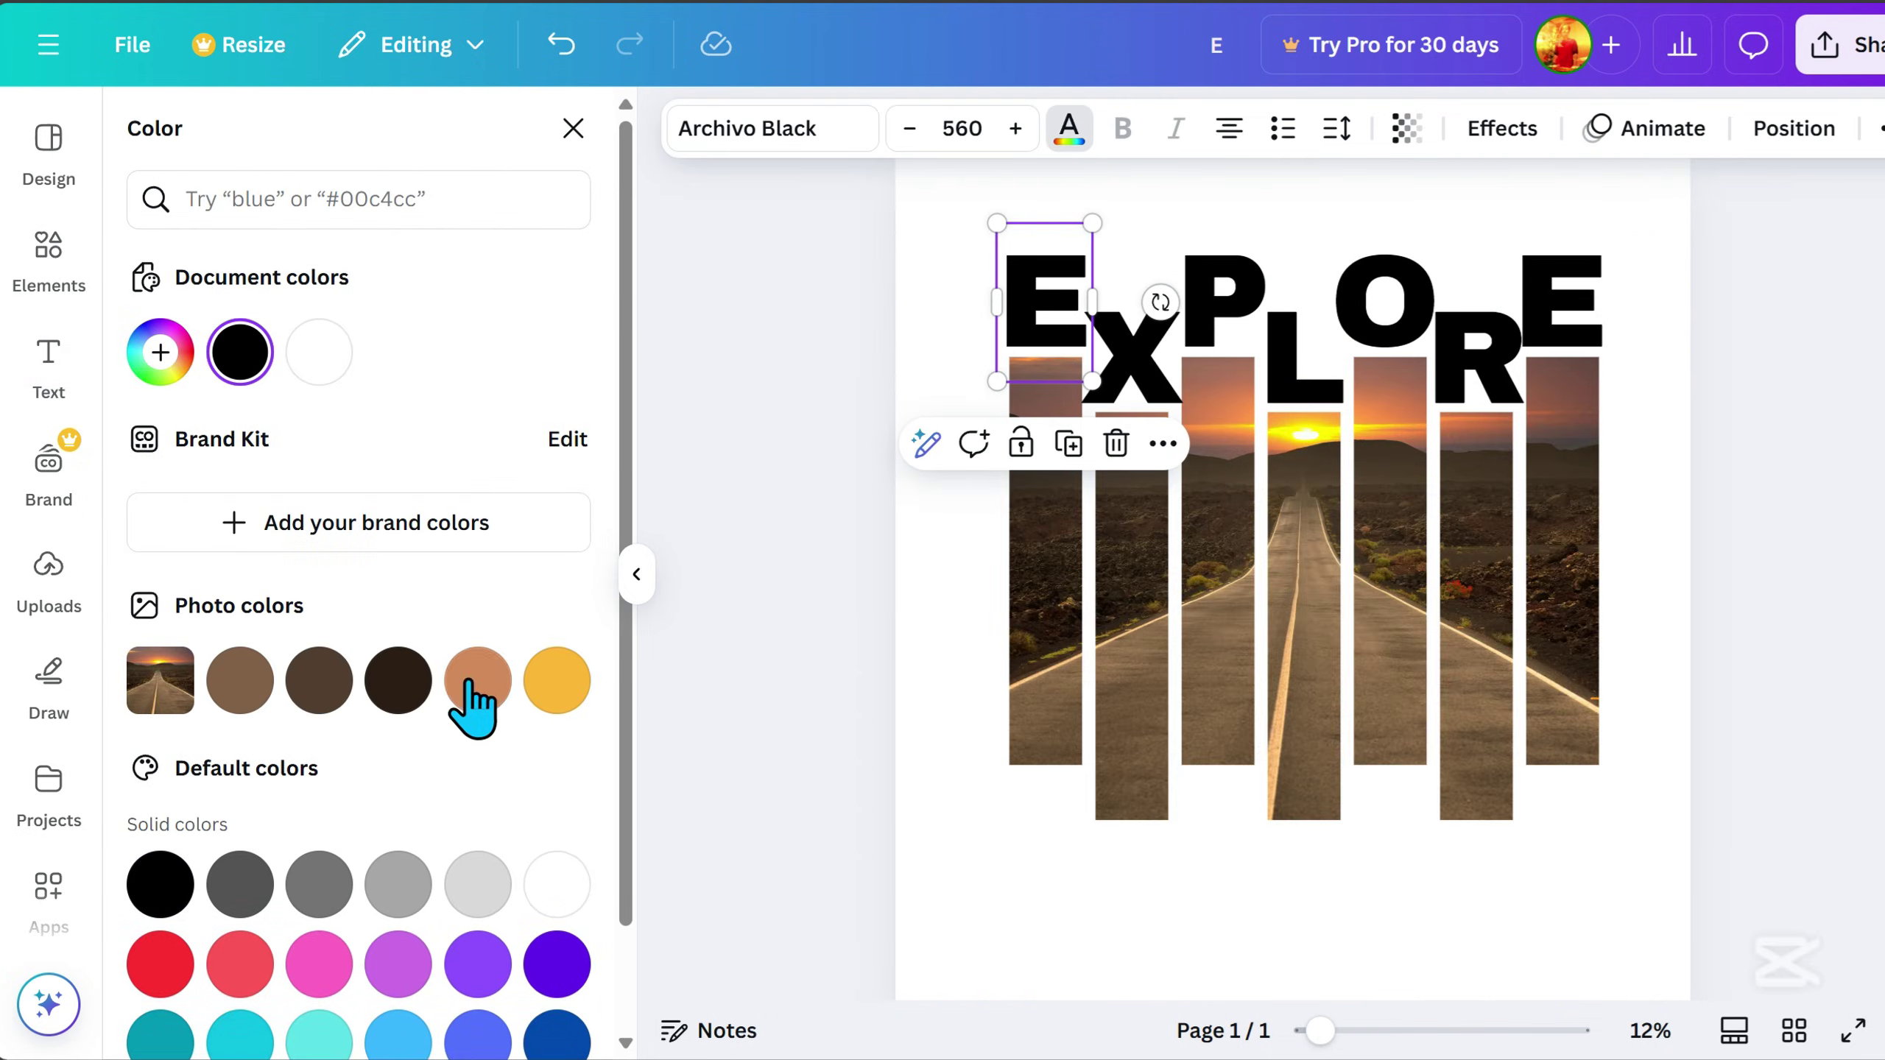
pyautogui.click(240, 680)
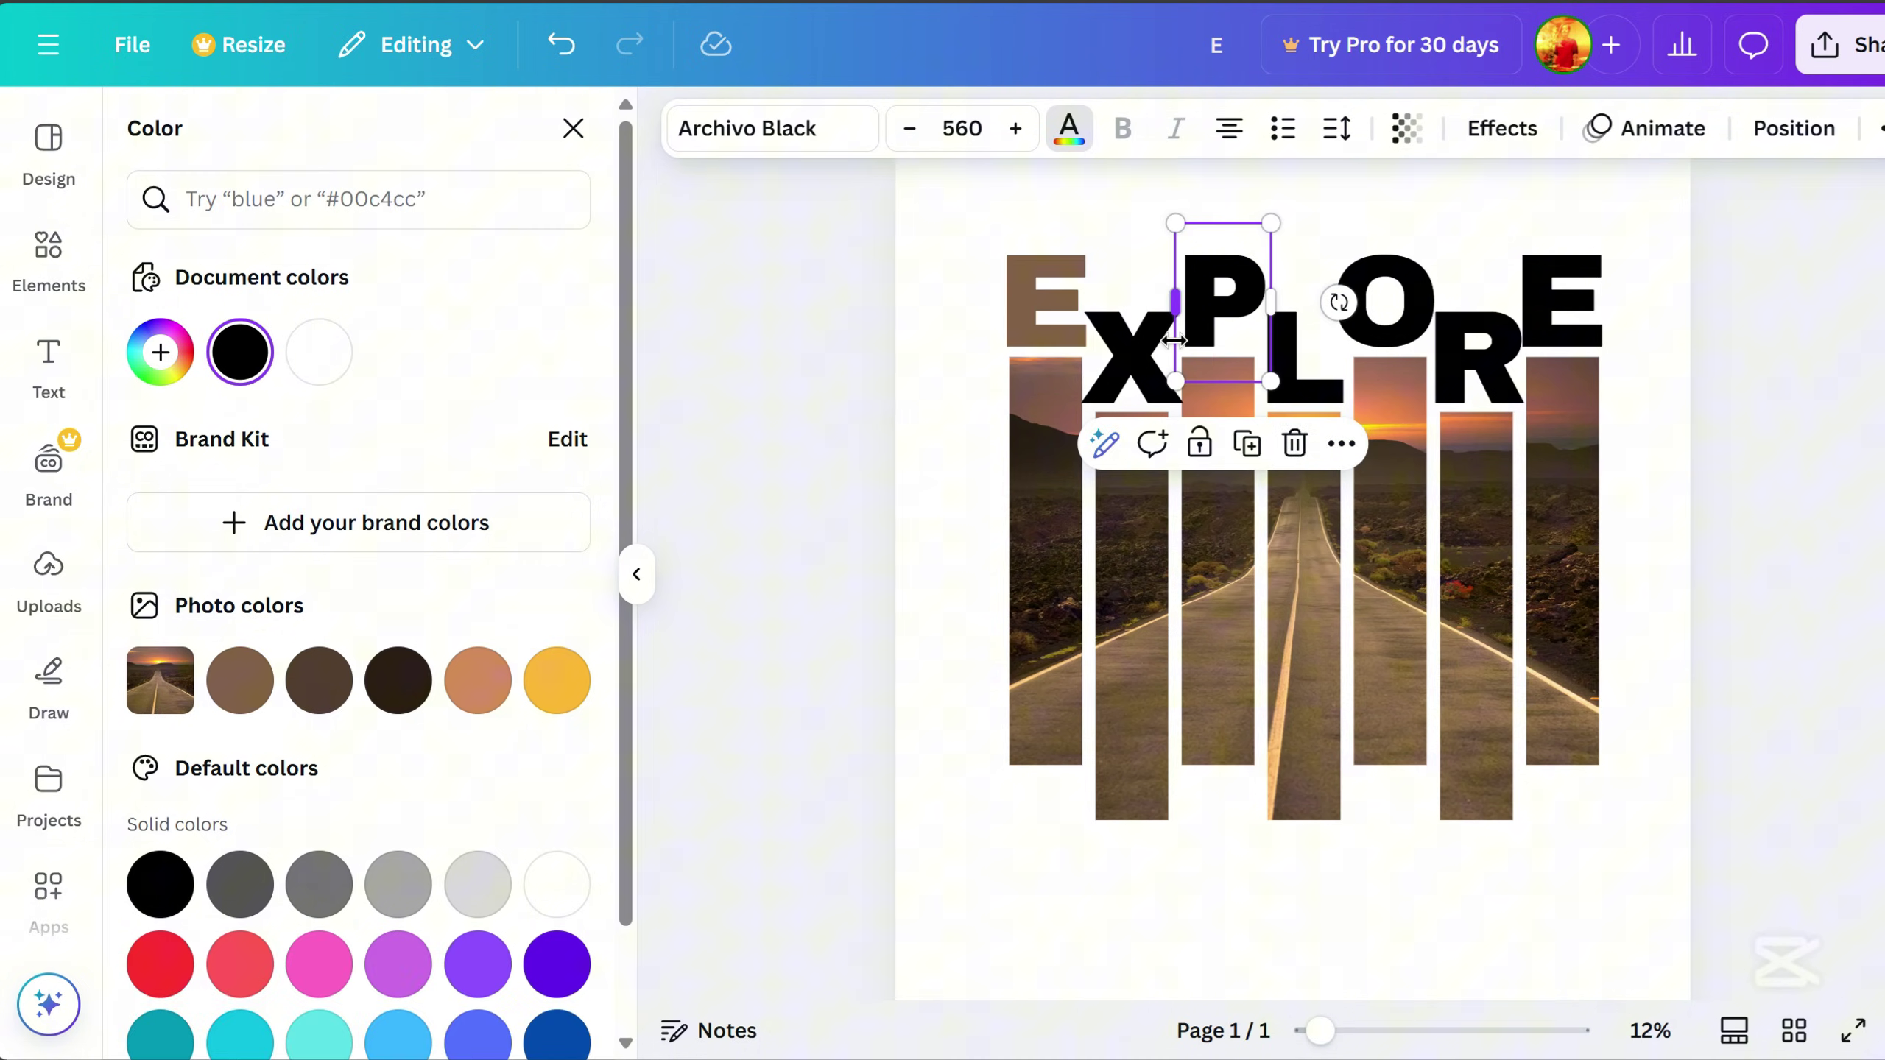
# Copy the brown E's style to P, O and the last E, and color X, L and R dark brown.
pyautogui.rightClick(1062, 353)
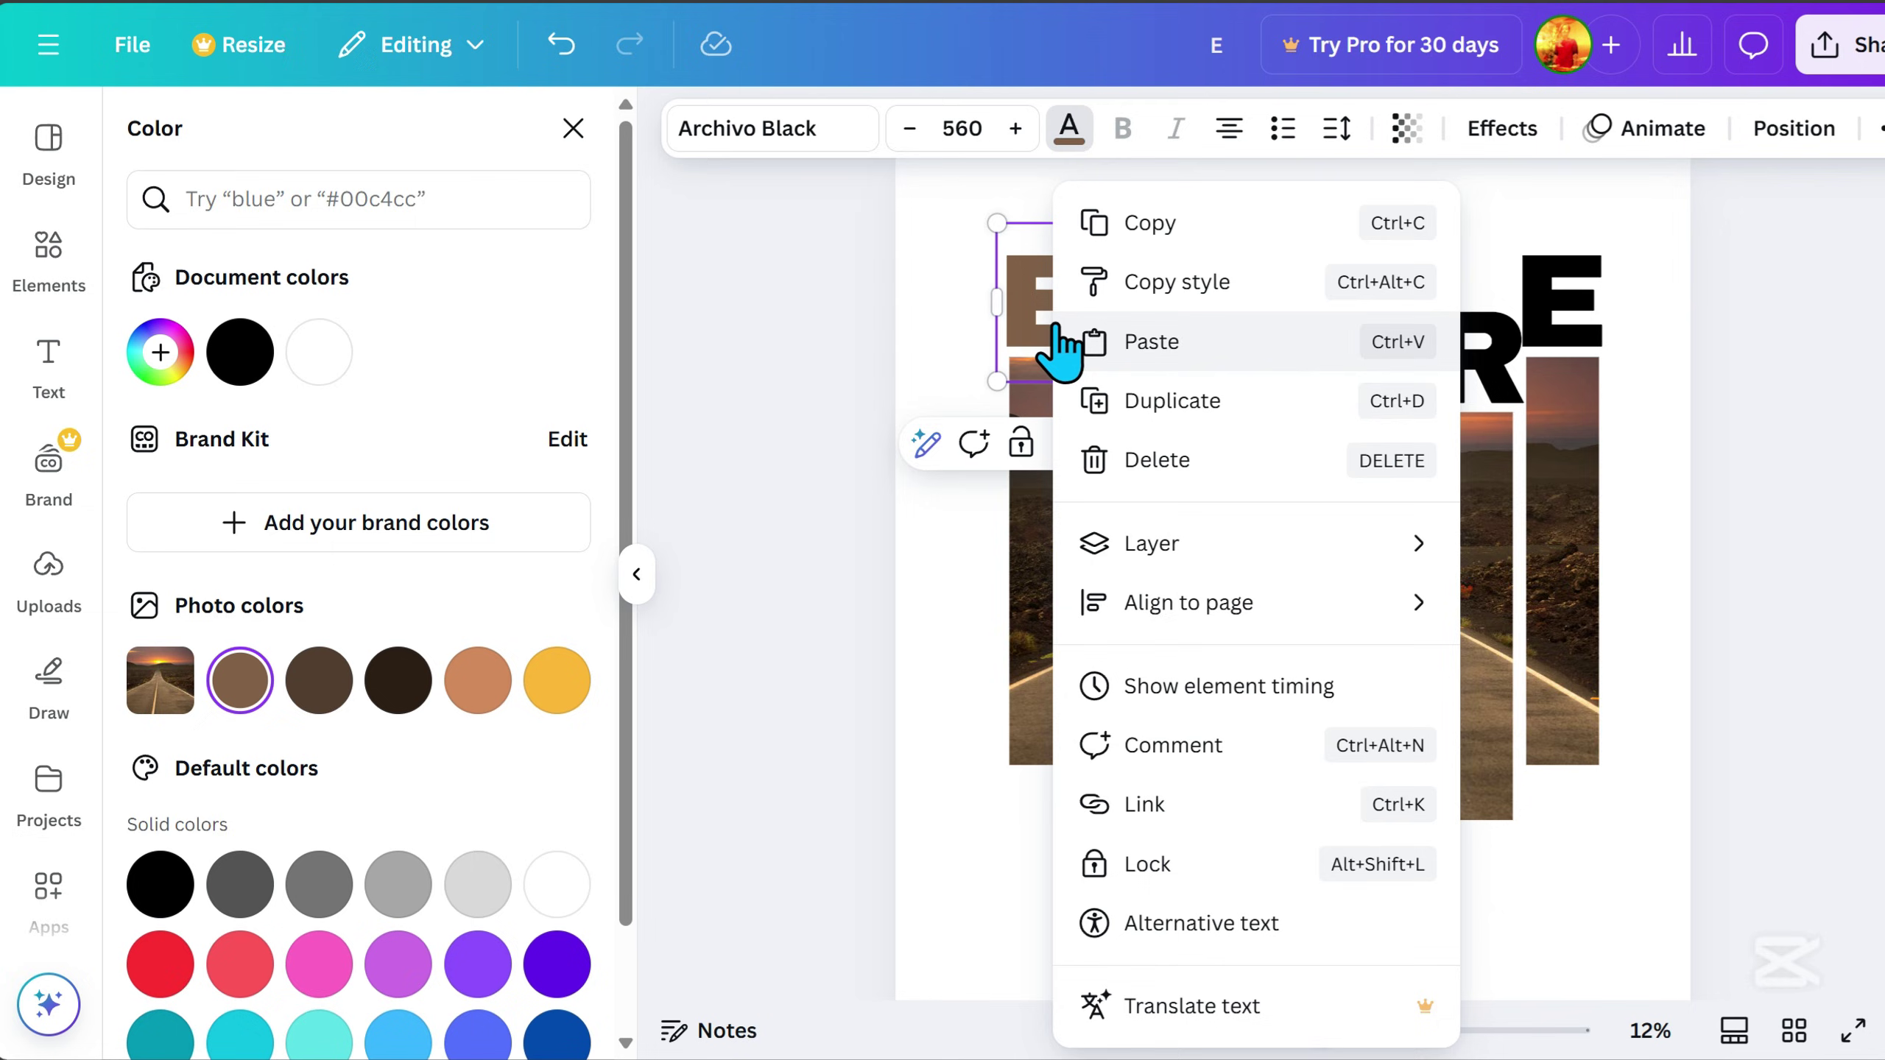
pyautogui.click(1153, 285)
pyautogui.click(1648, 767)
# Search the elements for "car" among graphics and add the black sports car silhouette to the page.
pyautogui.scroll(-3, 1648, 767)
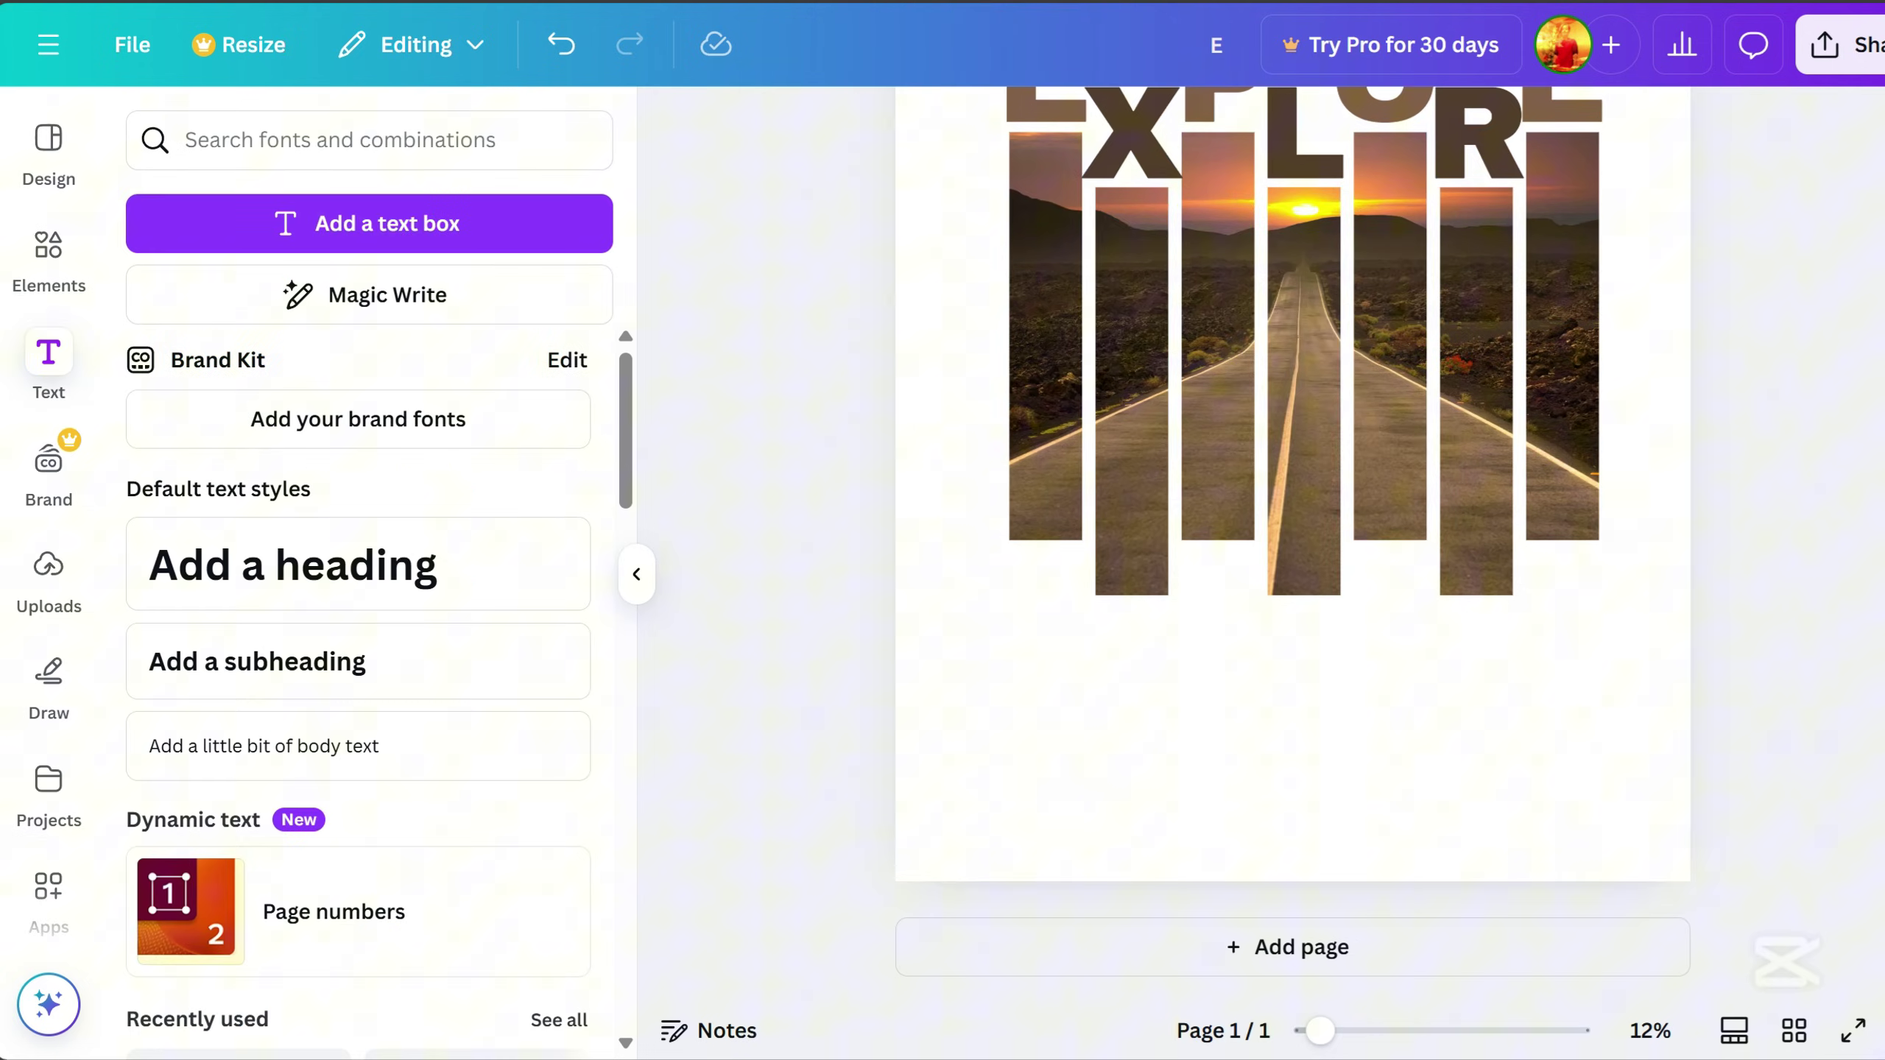
pyautogui.click(57, 276)
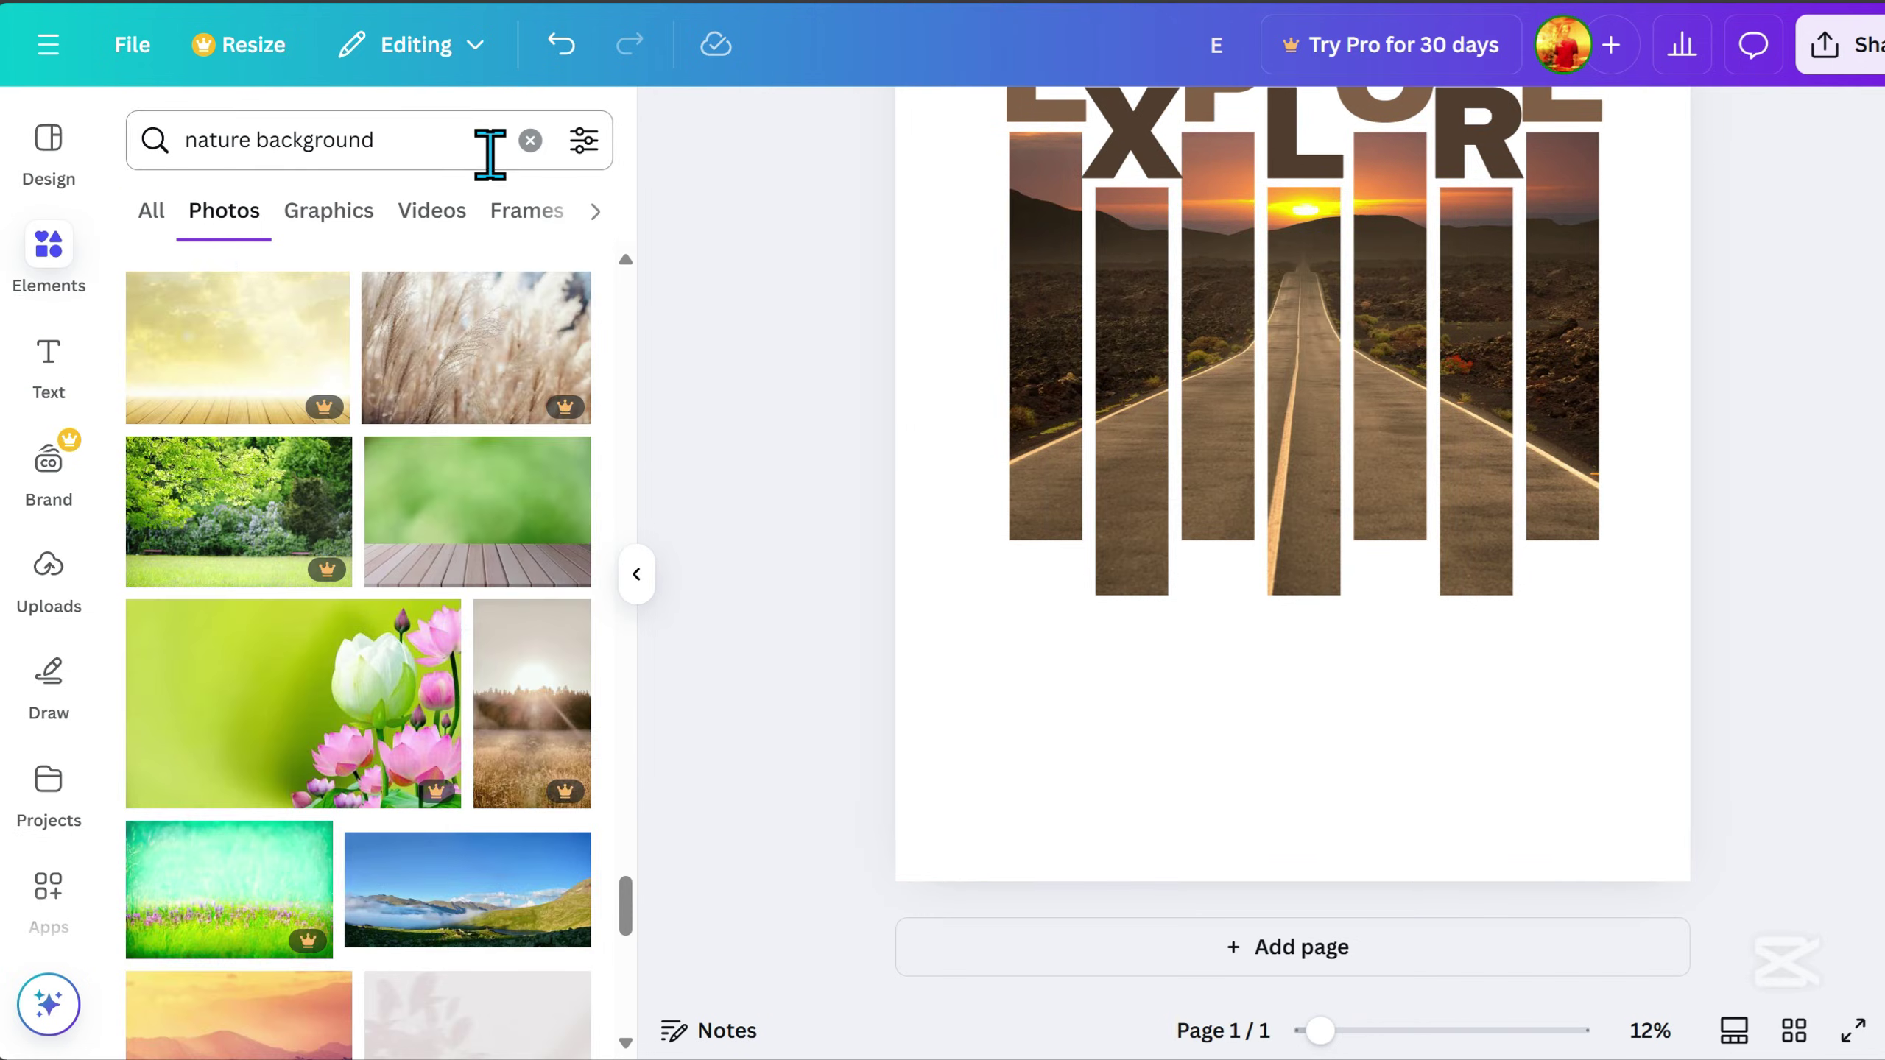
pyautogui.click(540, 147)
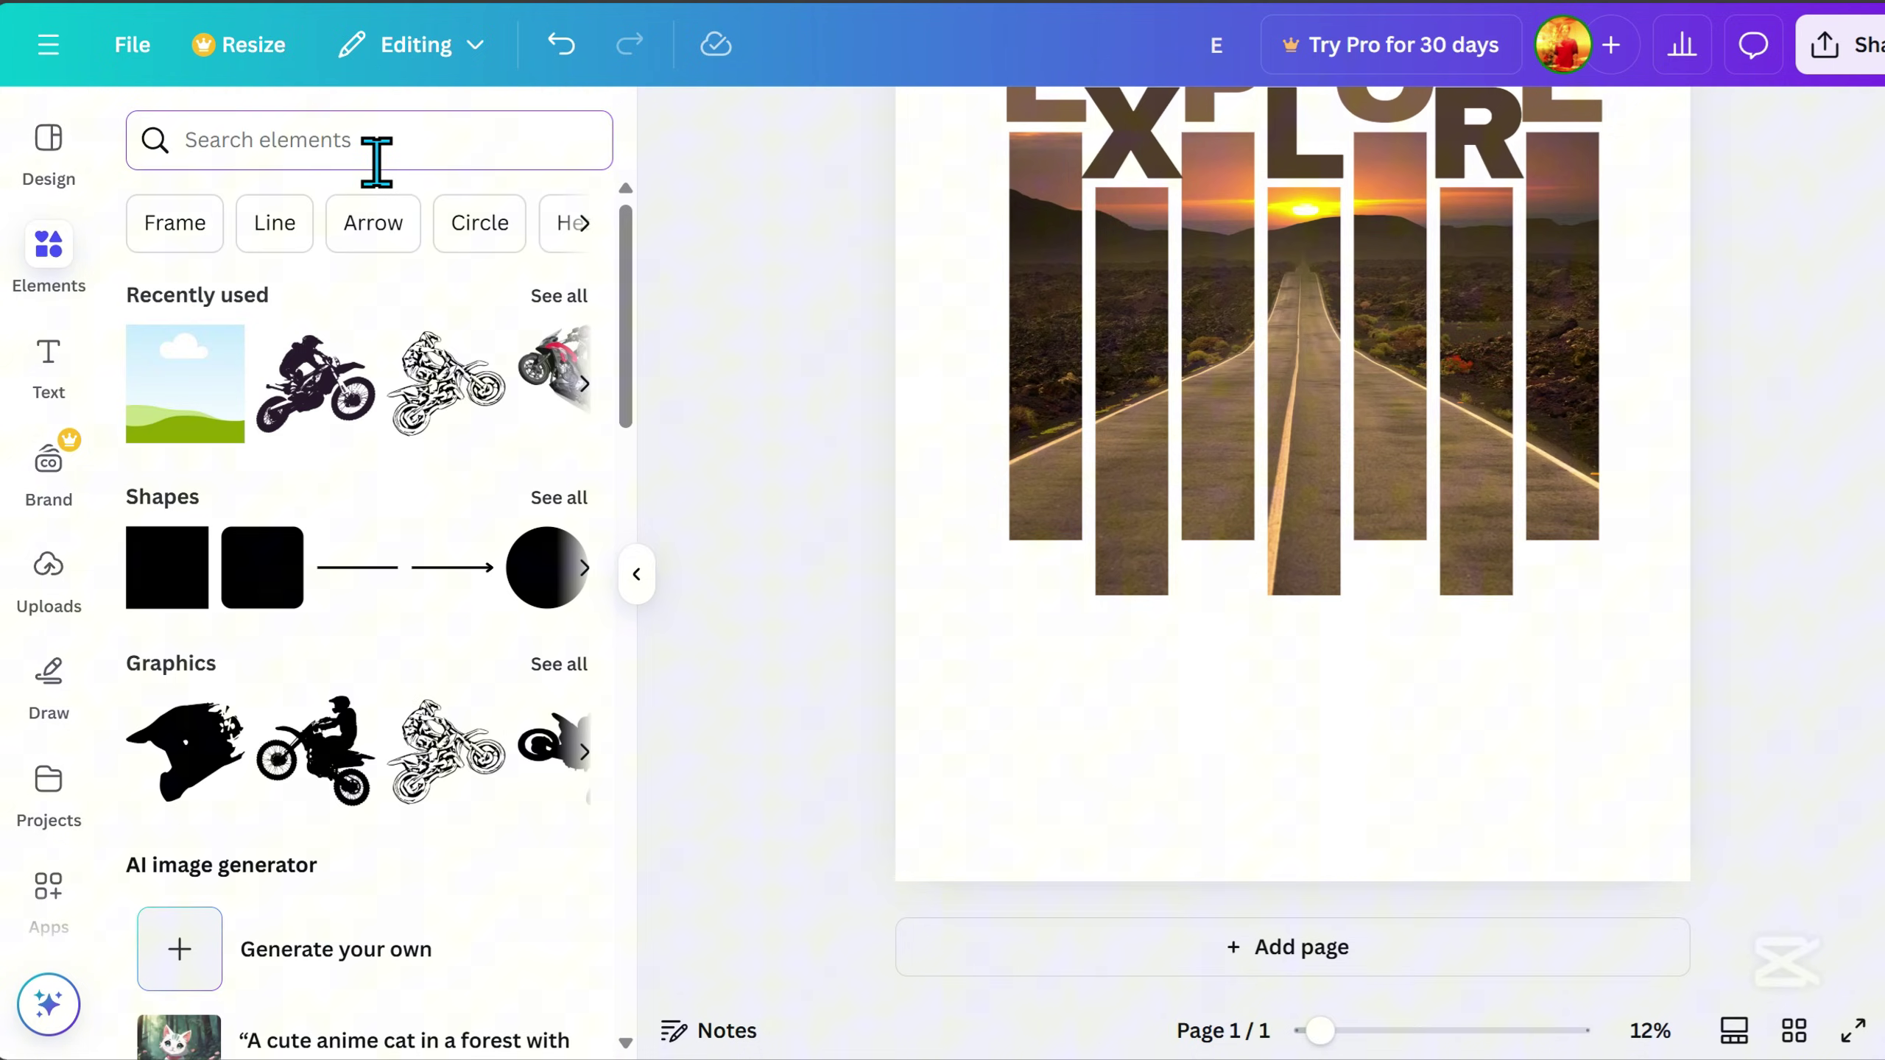
pyautogui.write('car')
pyautogui.press('Return')
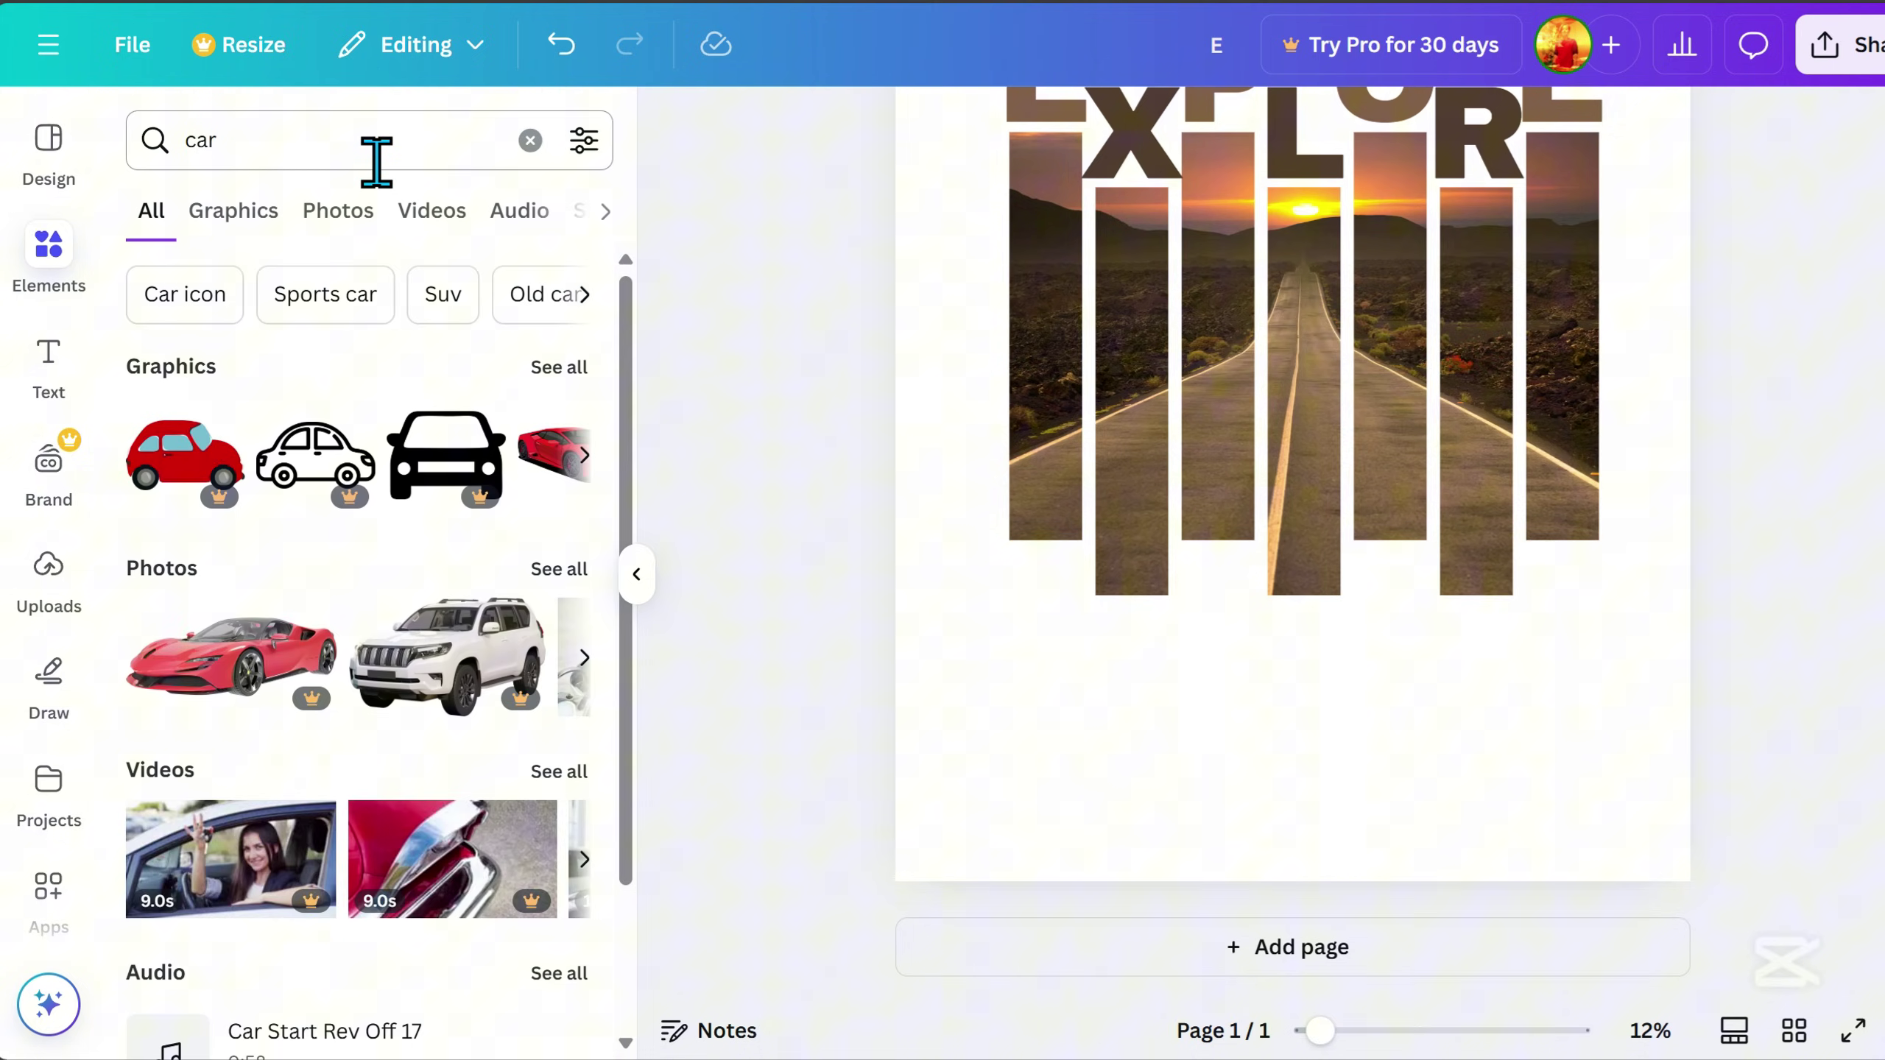
pyautogui.click(229, 210)
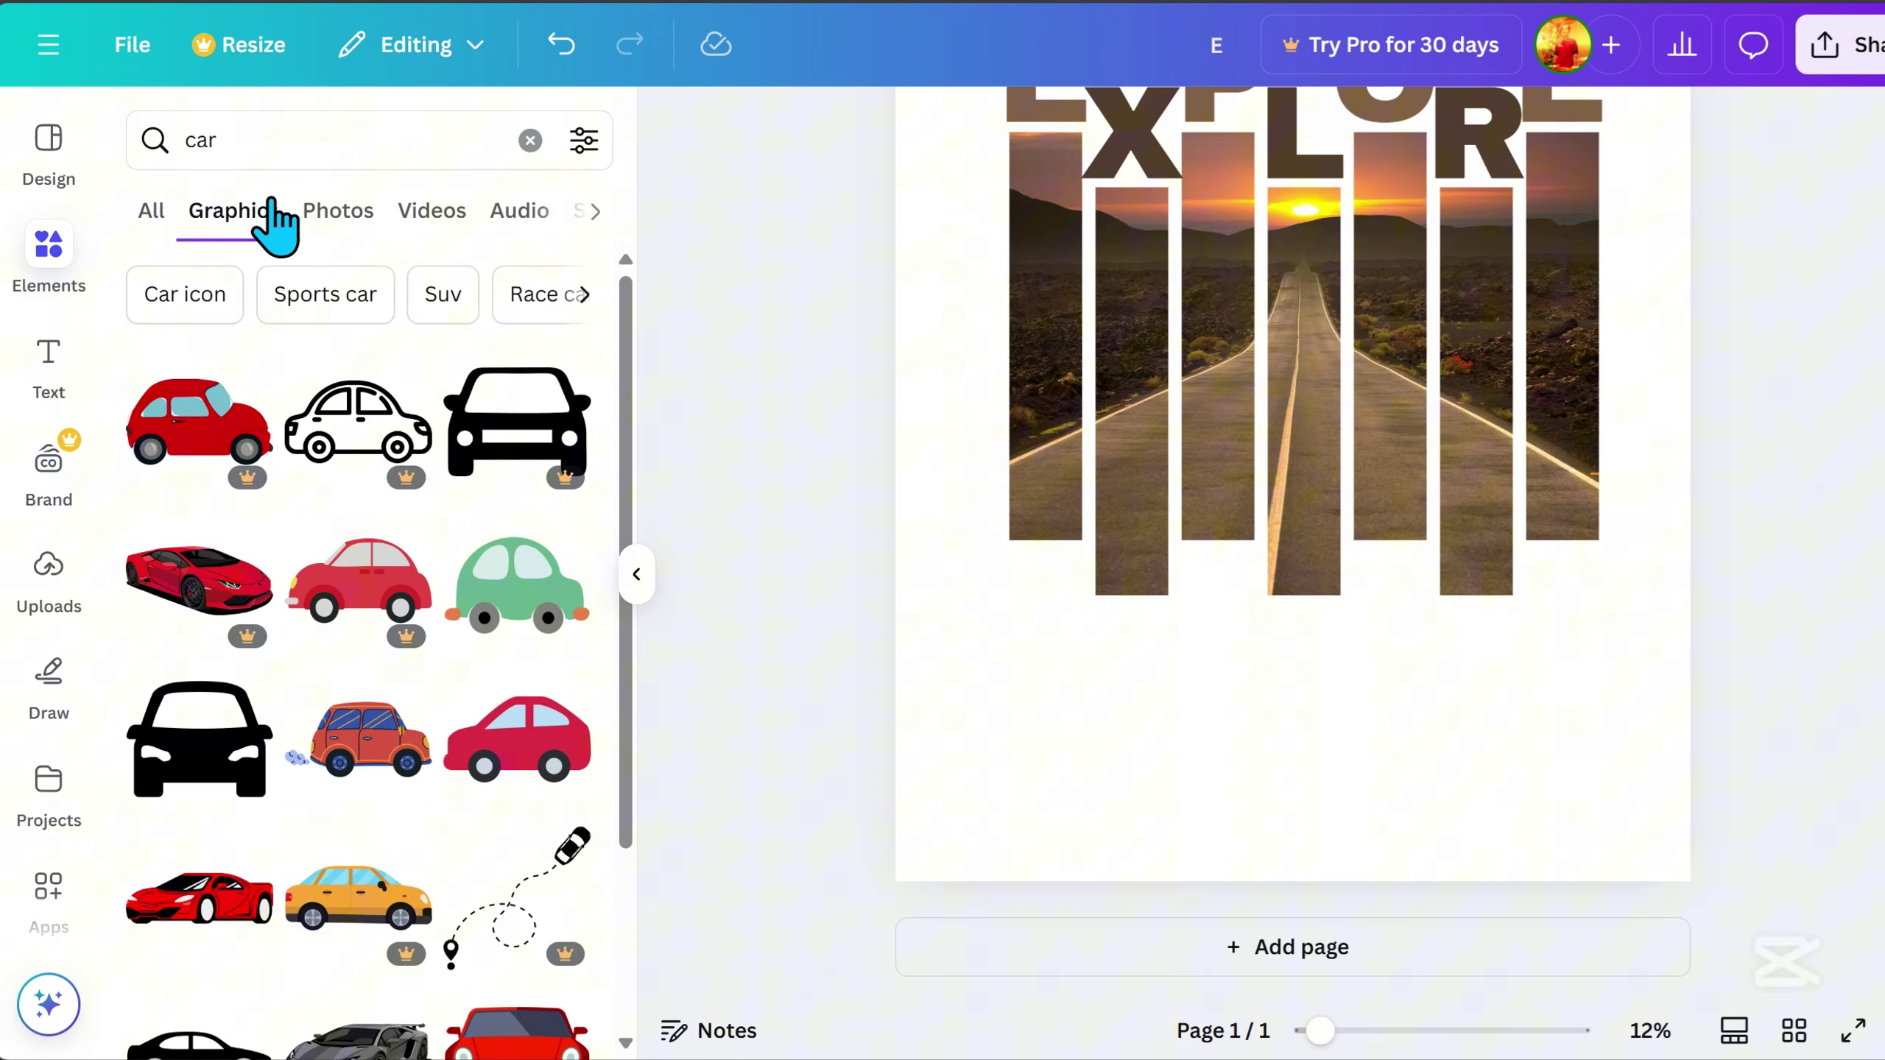
pyautogui.scroll(-10, 476, 694)
pyautogui.click(497, 716)
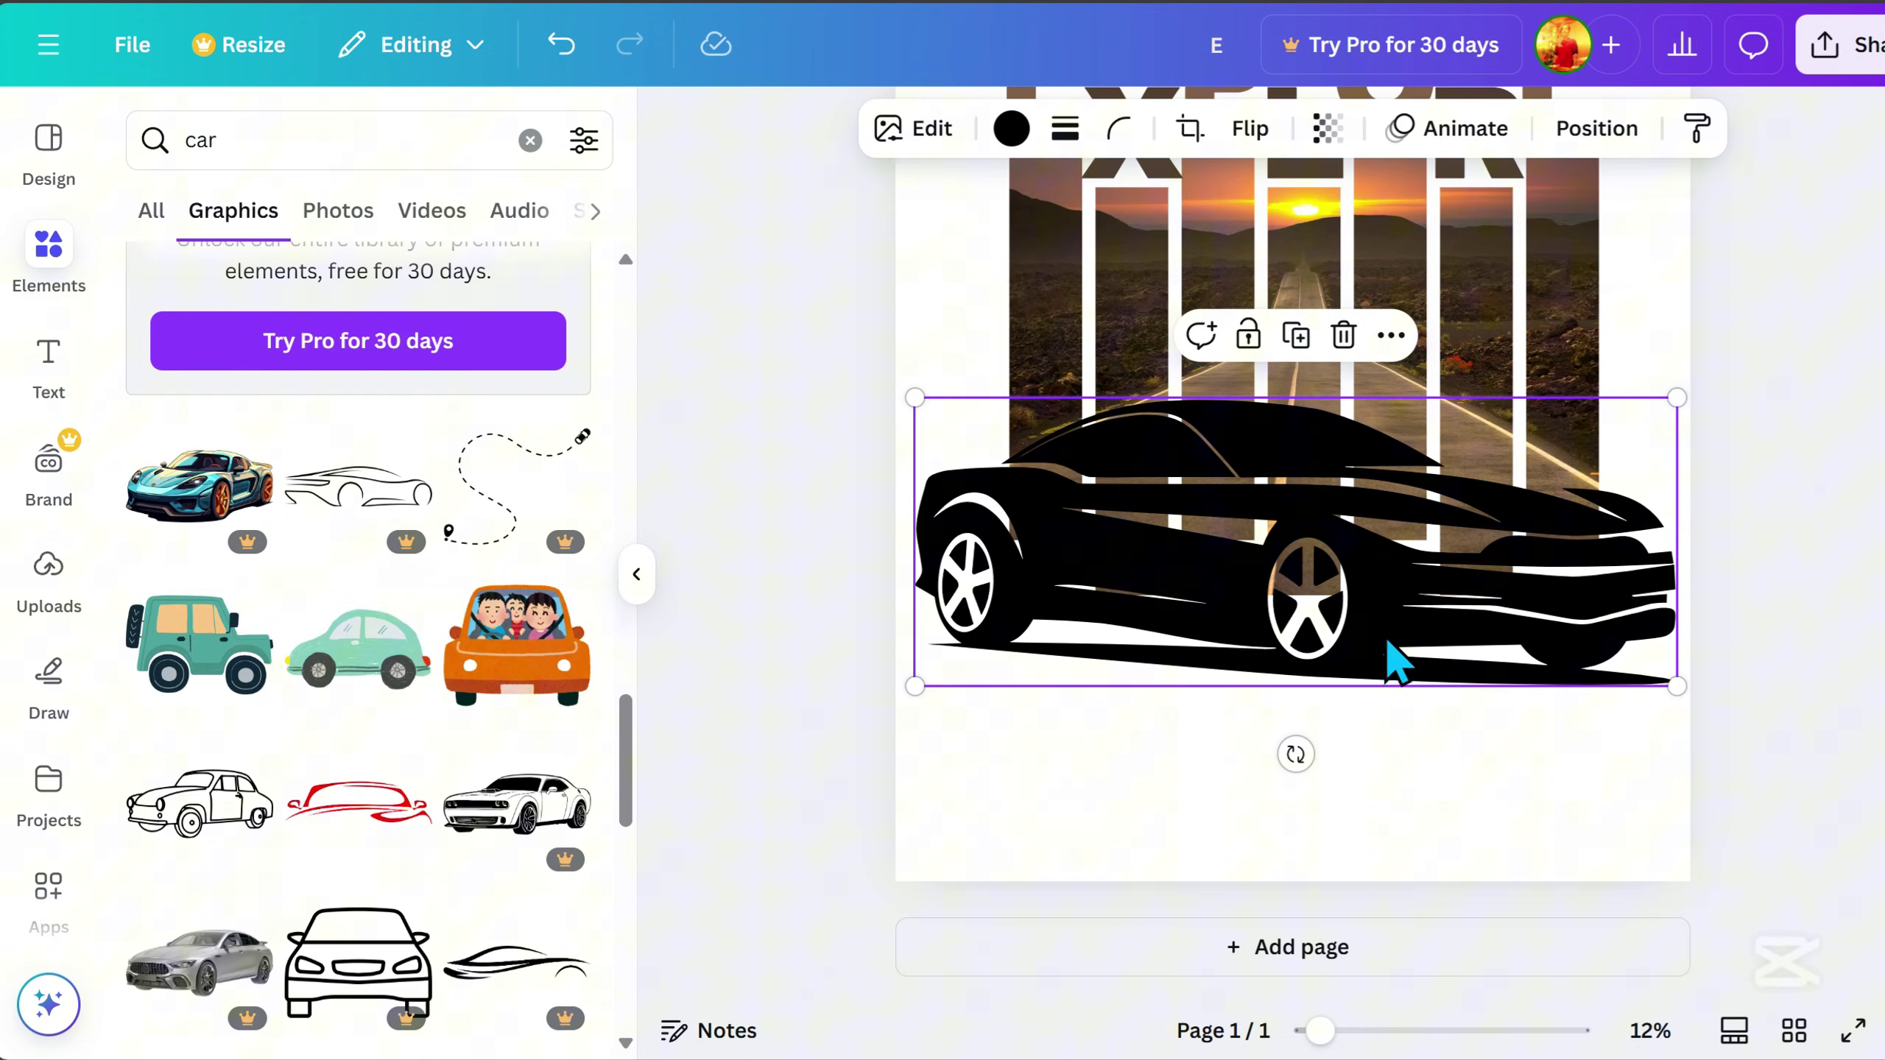
# Move the car silhouette down over the lower ends of the photo strips.
pyautogui.moveTo(1373, 635)
pyautogui.mouseDown()
pyautogui.moveTo(1413, 615)
pyautogui.moveTo(1393, 618)
pyautogui.moveTo(1389, 594)
pyautogui.moveTo(1383, 609)
pyautogui.mouseUp()
pyautogui.scroll(4, 1581, 794)
pyautogui.scroll(-2, 1607, 821)
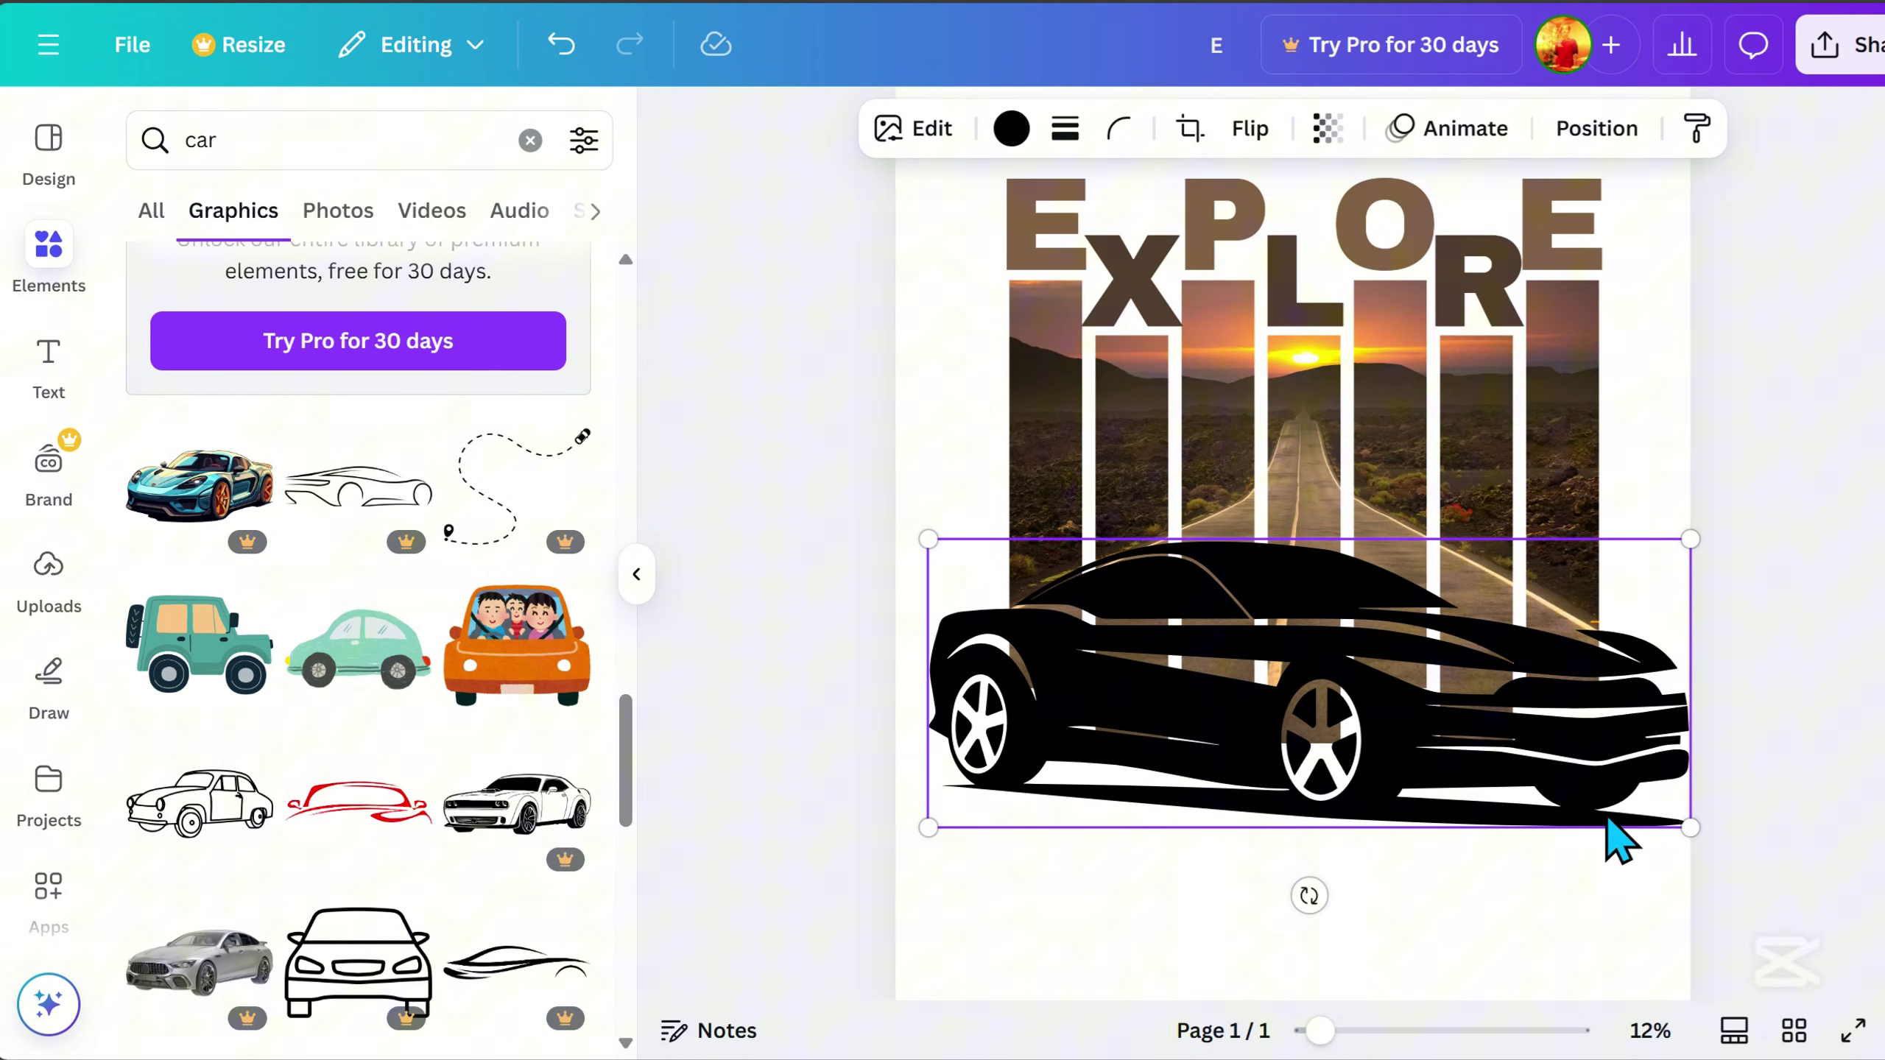
pyautogui.moveTo(1357, 780)
pyautogui.mouseDown()
pyautogui.moveTo(1370, 806)
pyautogui.moveTo(1358, 794)
pyautogui.mouseUp()
# Select the lettering, strips and car together and scale the whole artwork down slightly.
pyautogui.moveTo(1795, 872); pyautogui.dragTo(680, 157)
pyautogui.scroll(-1, 1591, 482)
pyautogui.moveTo(1628, 199); pyautogui.dragTo(1590, 232)
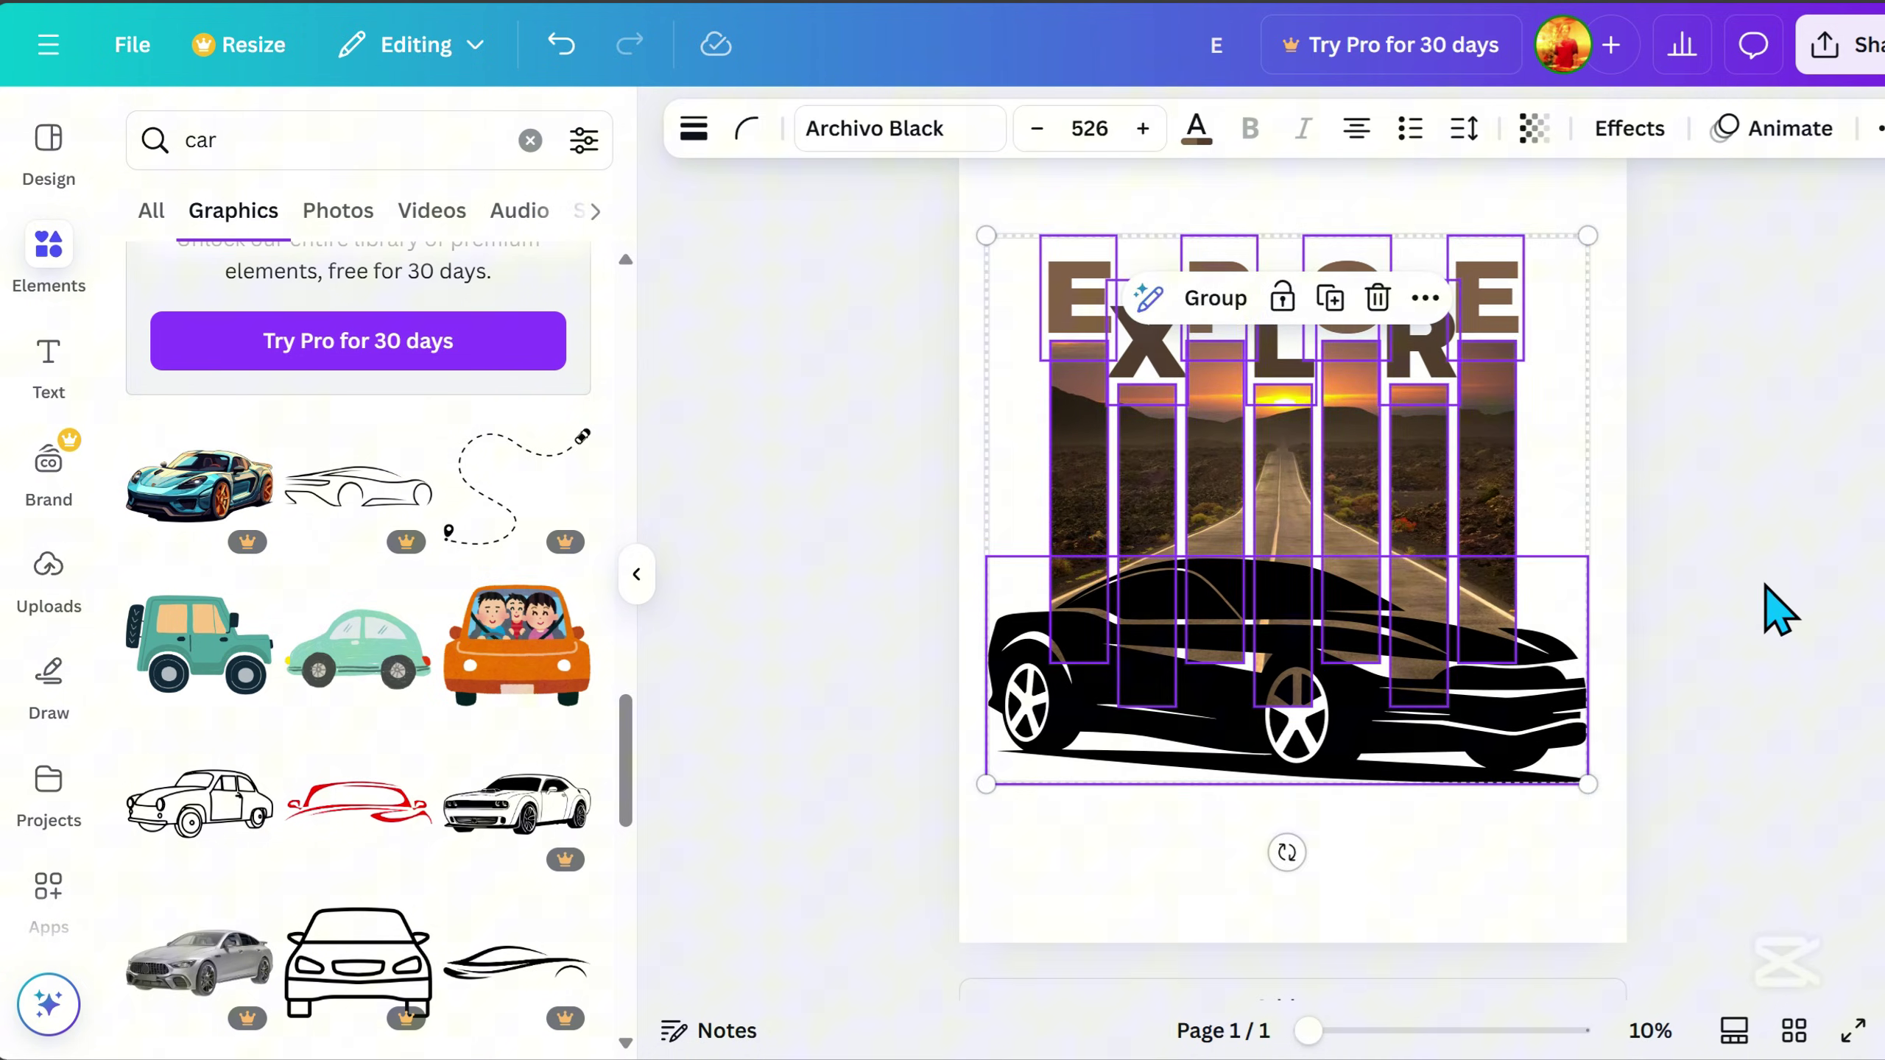
pyautogui.click(1761, 583)
# Fine-tune the size and position of the car so it sits centred across the bottom of the strips.
pyautogui.scroll(-1, 1761, 583)
pyautogui.click(1357, 660)
pyautogui.moveTo(1587, 495); pyautogui.dragTo(1529, 517)
pyautogui.moveTo(1298, 703); pyautogui.dragTo(1333, 694)
pyautogui.moveTo(1333, 694); pyautogui.dragTo(1333, 691)
pyautogui.click(1744, 720)
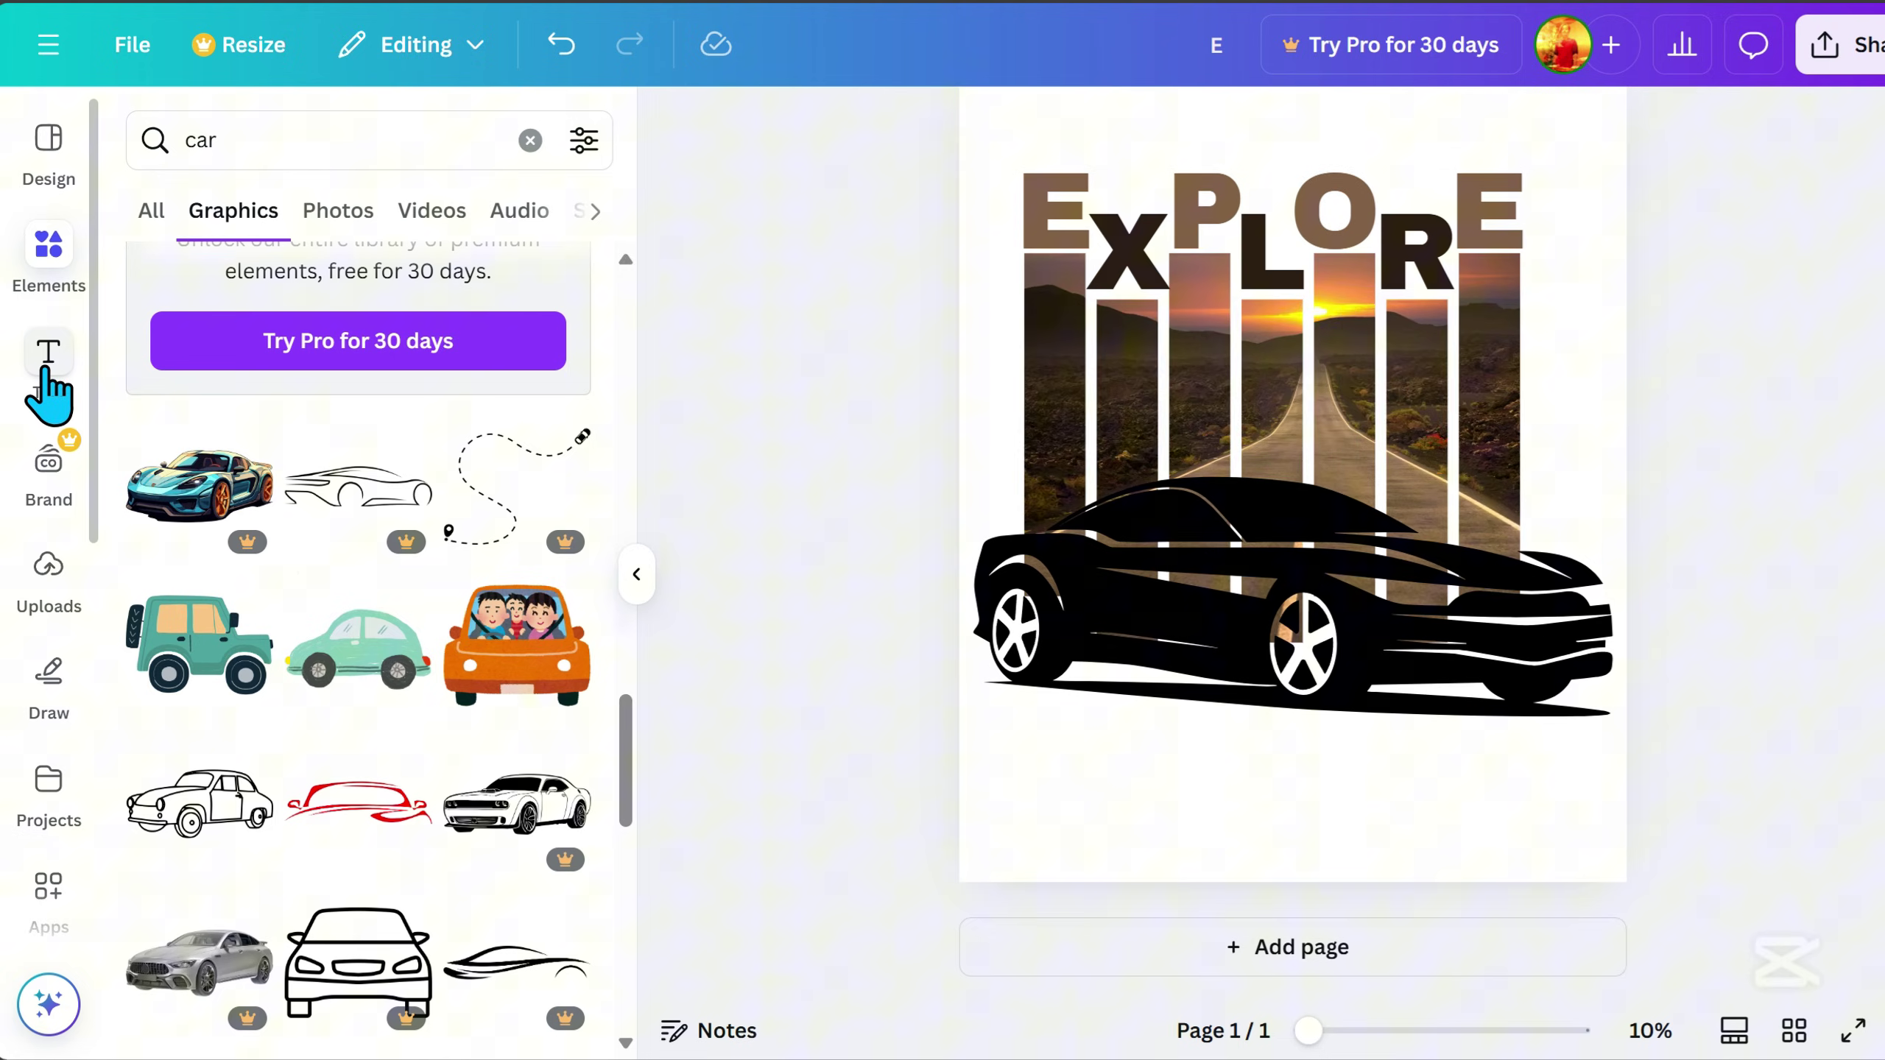
# Add the line THE GREAT OUTDOORS in bold Bebas Neue at size 275 and centre it beneath the car.
pyautogui.click(46, 369)
pyautogui.click(410, 643)
pyautogui.write('THE GR')
pyautogui.write('EAT OUTDOORS')
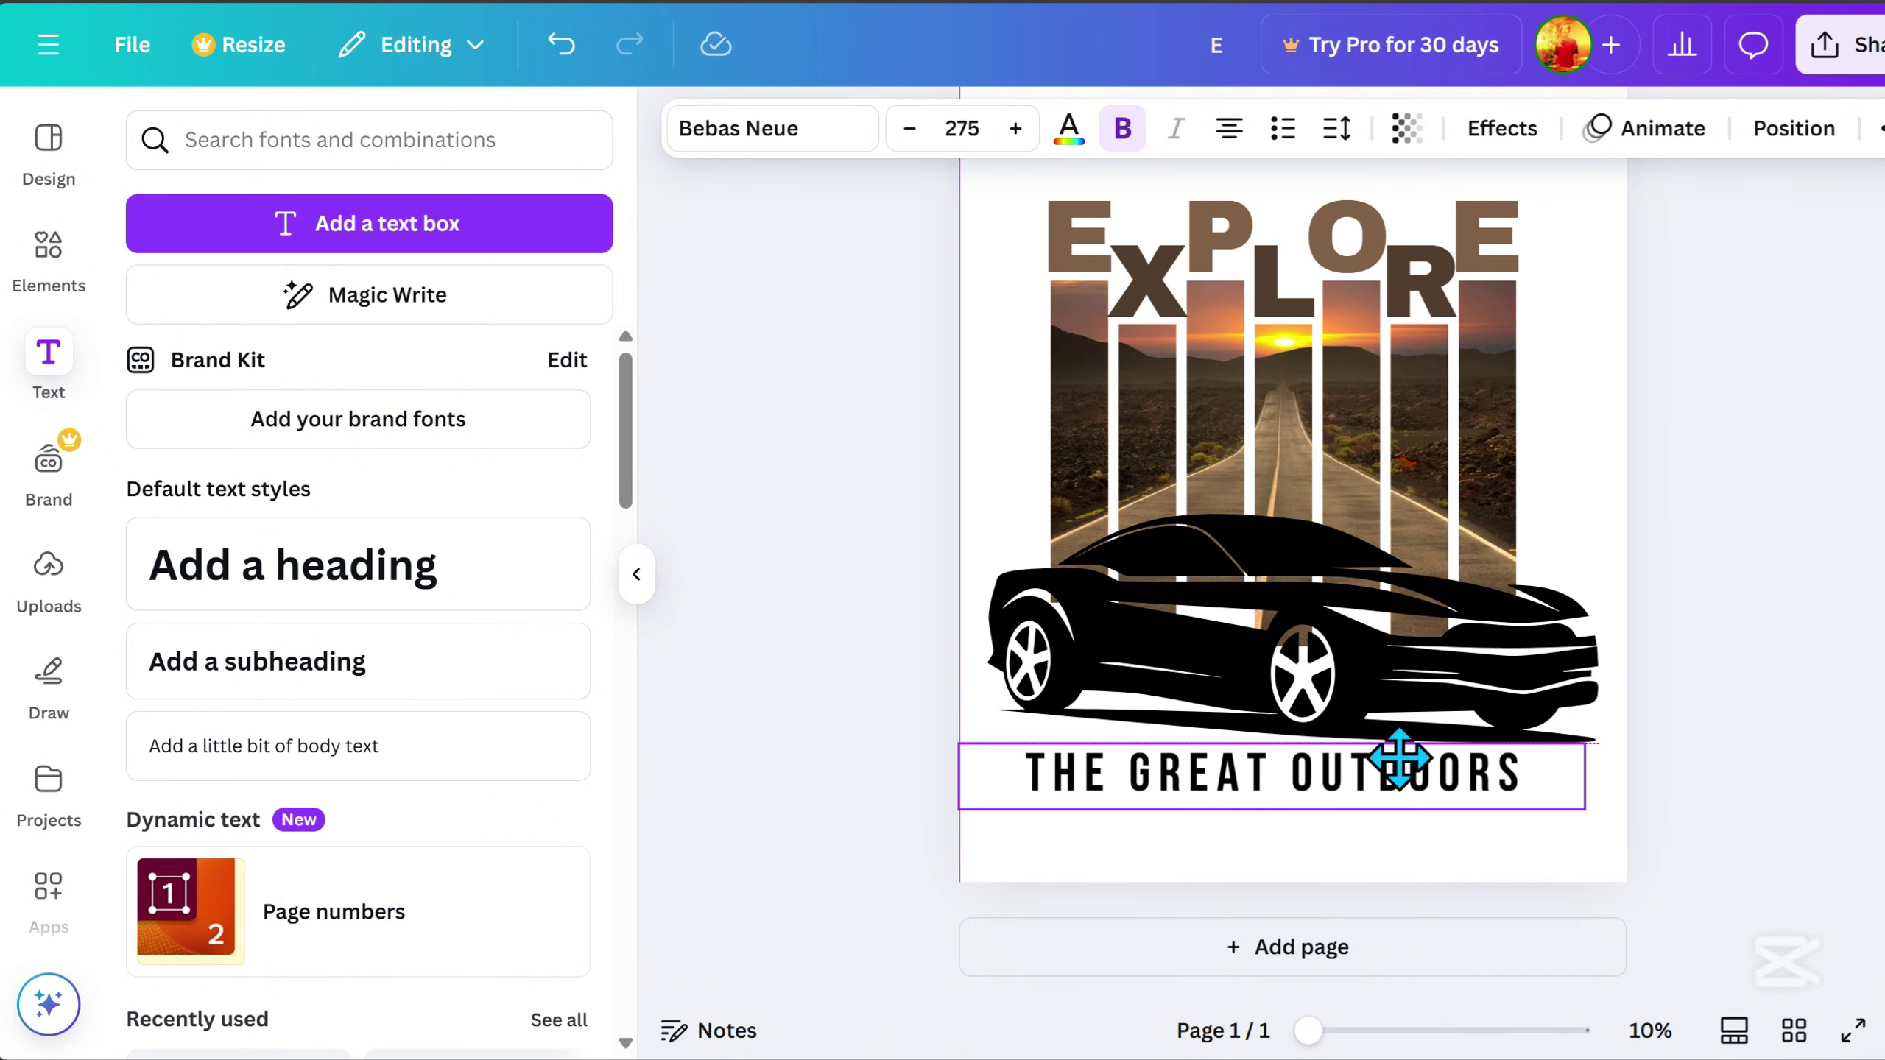
pyautogui.moveTo(1395, 760); pyautogui.dragTo(1406, 758)
pyautogui.click(1859, 758)
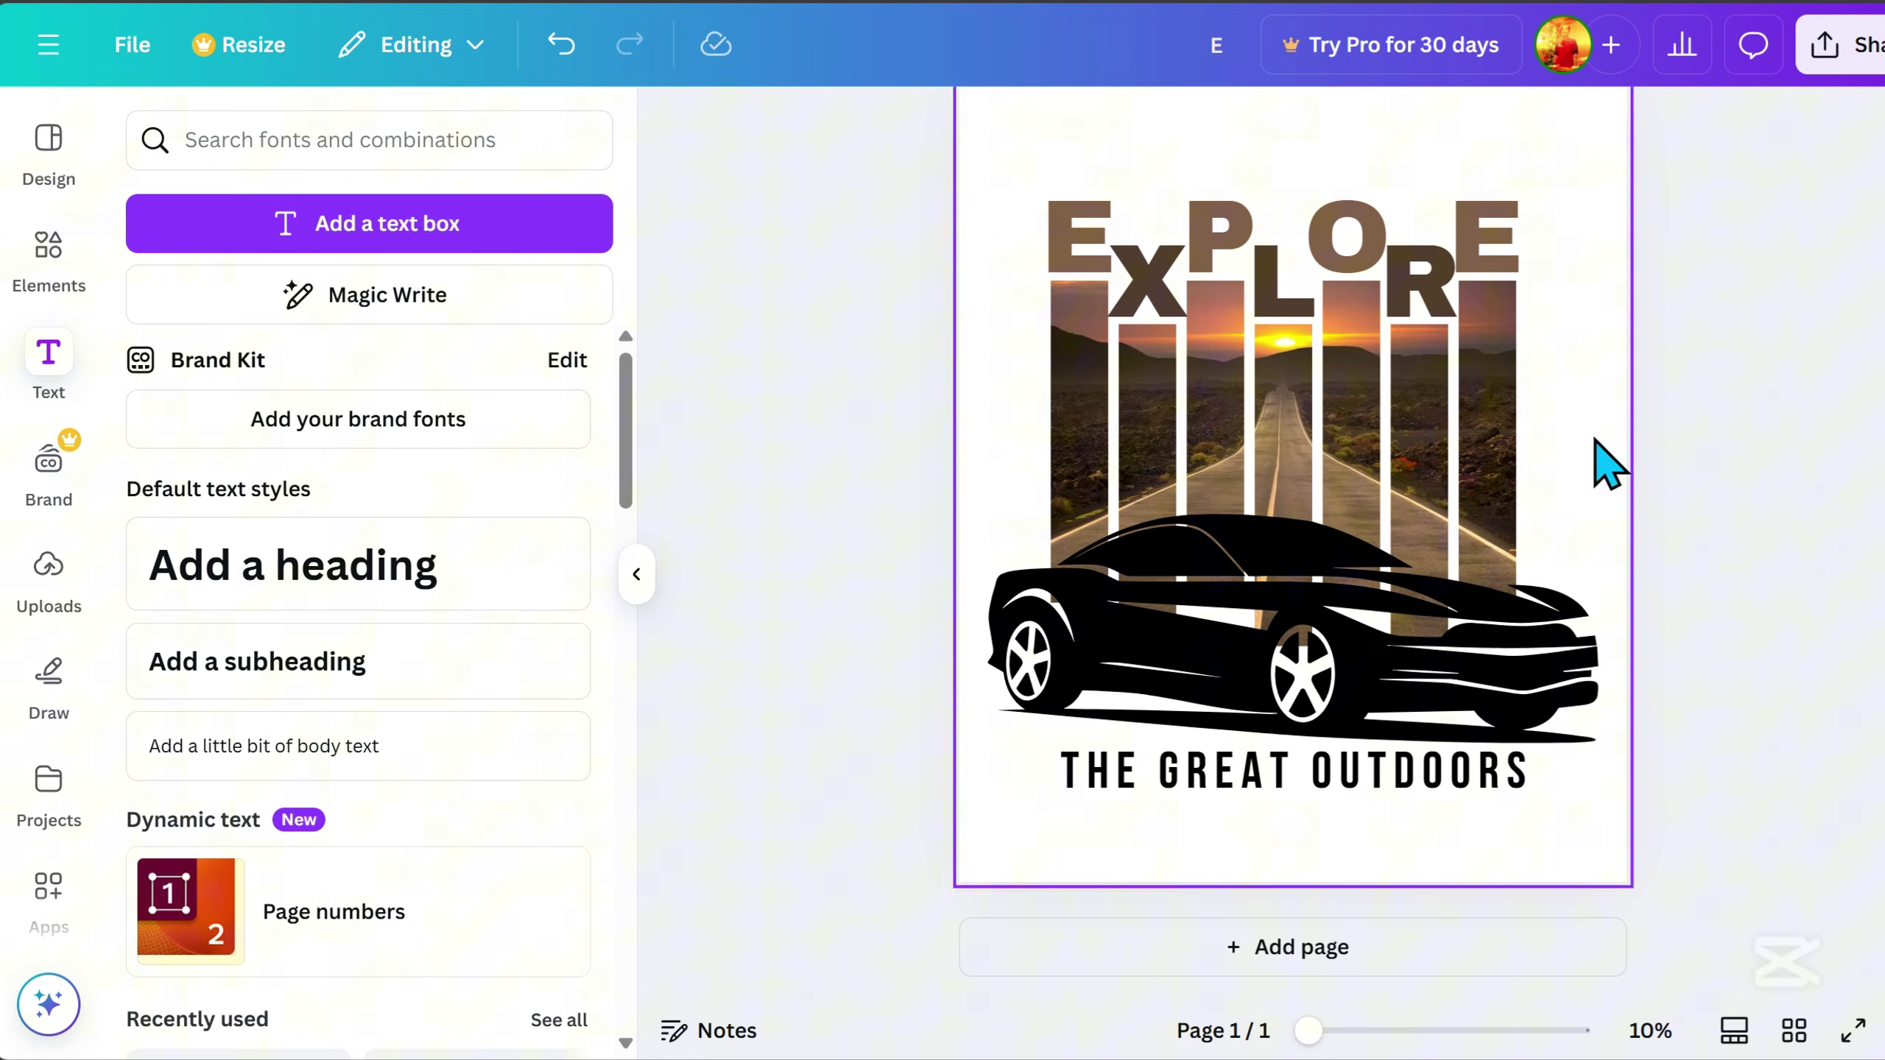
# Add a second page with a heading reading SAY in the Anton font, moved toward the upper part of the page.
pyautogui.click(1359, 949)
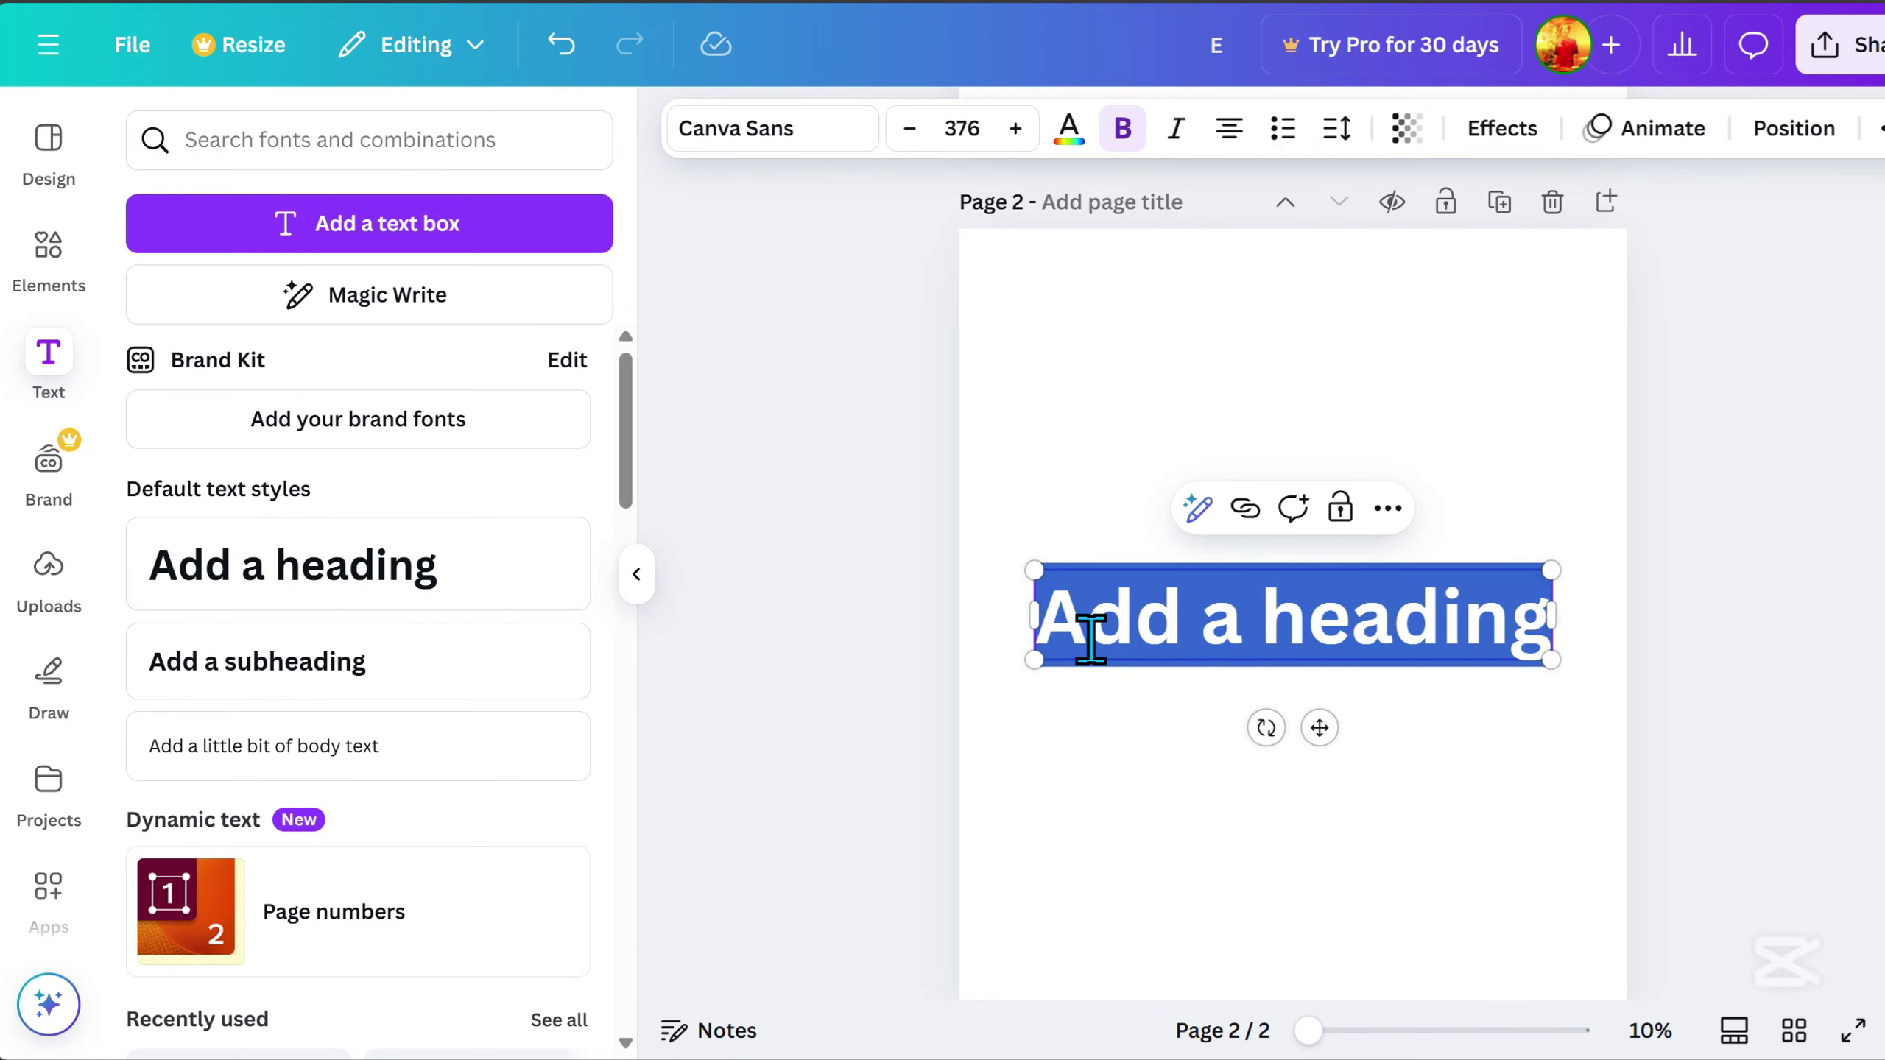
pyautogui.write('SAY')
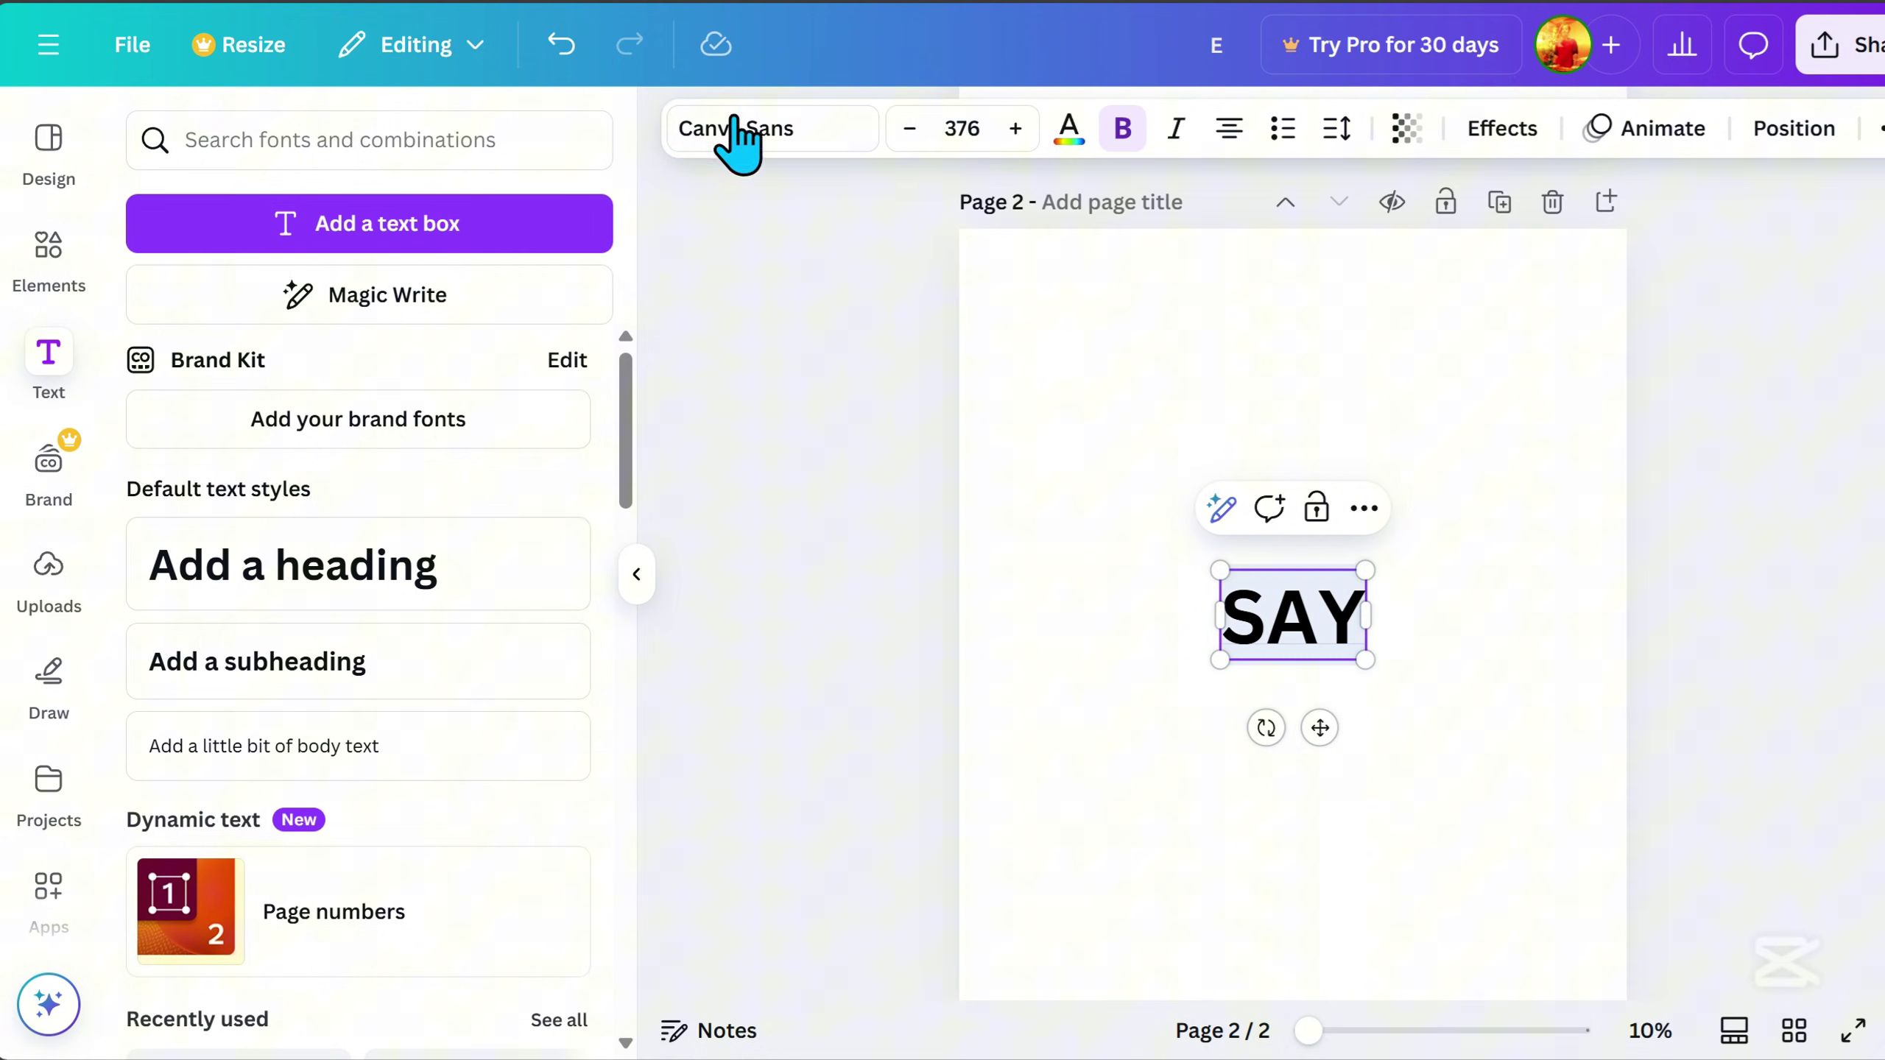
pyautogui.click(736, 134)
pyautogui.click(529, 271)
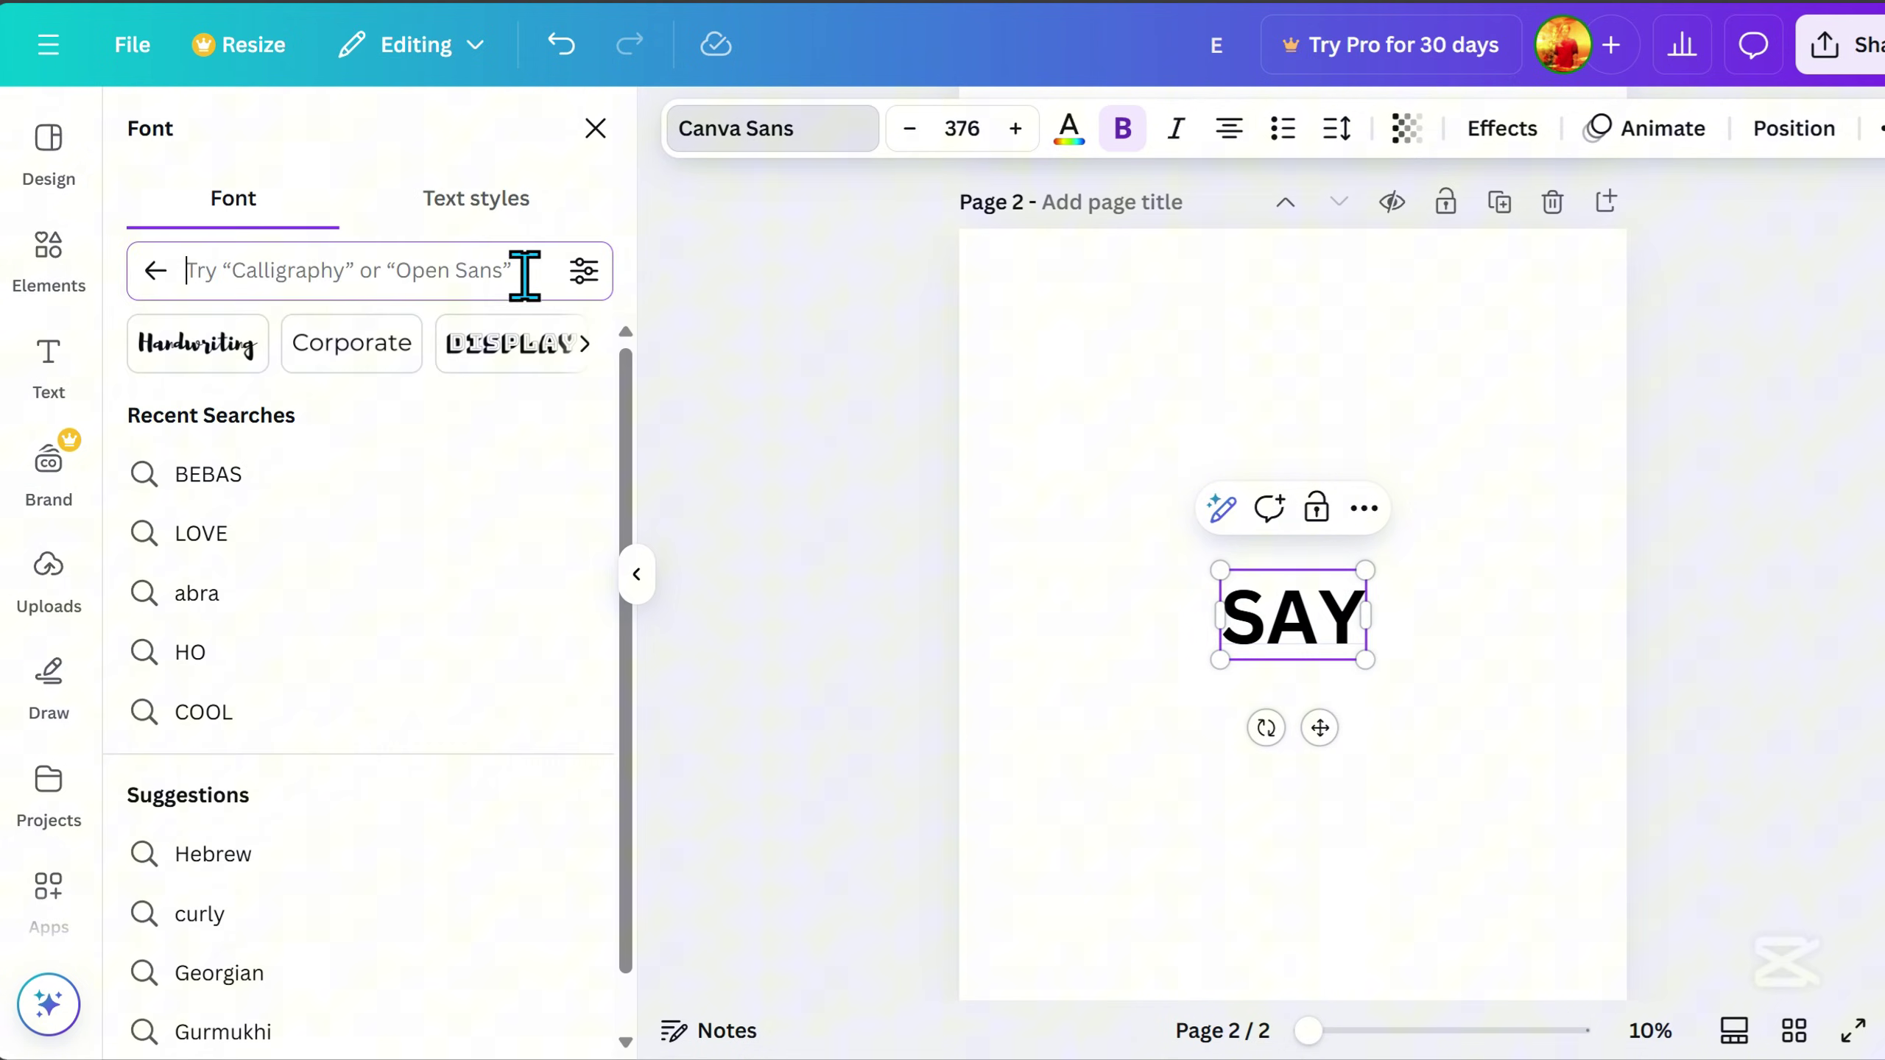
pyautogui.click(156, 270)
pyautogui.click(289, 635)
pyautogui.moveTo(1288, 609); pyautogui.dragTo(1229, 561)
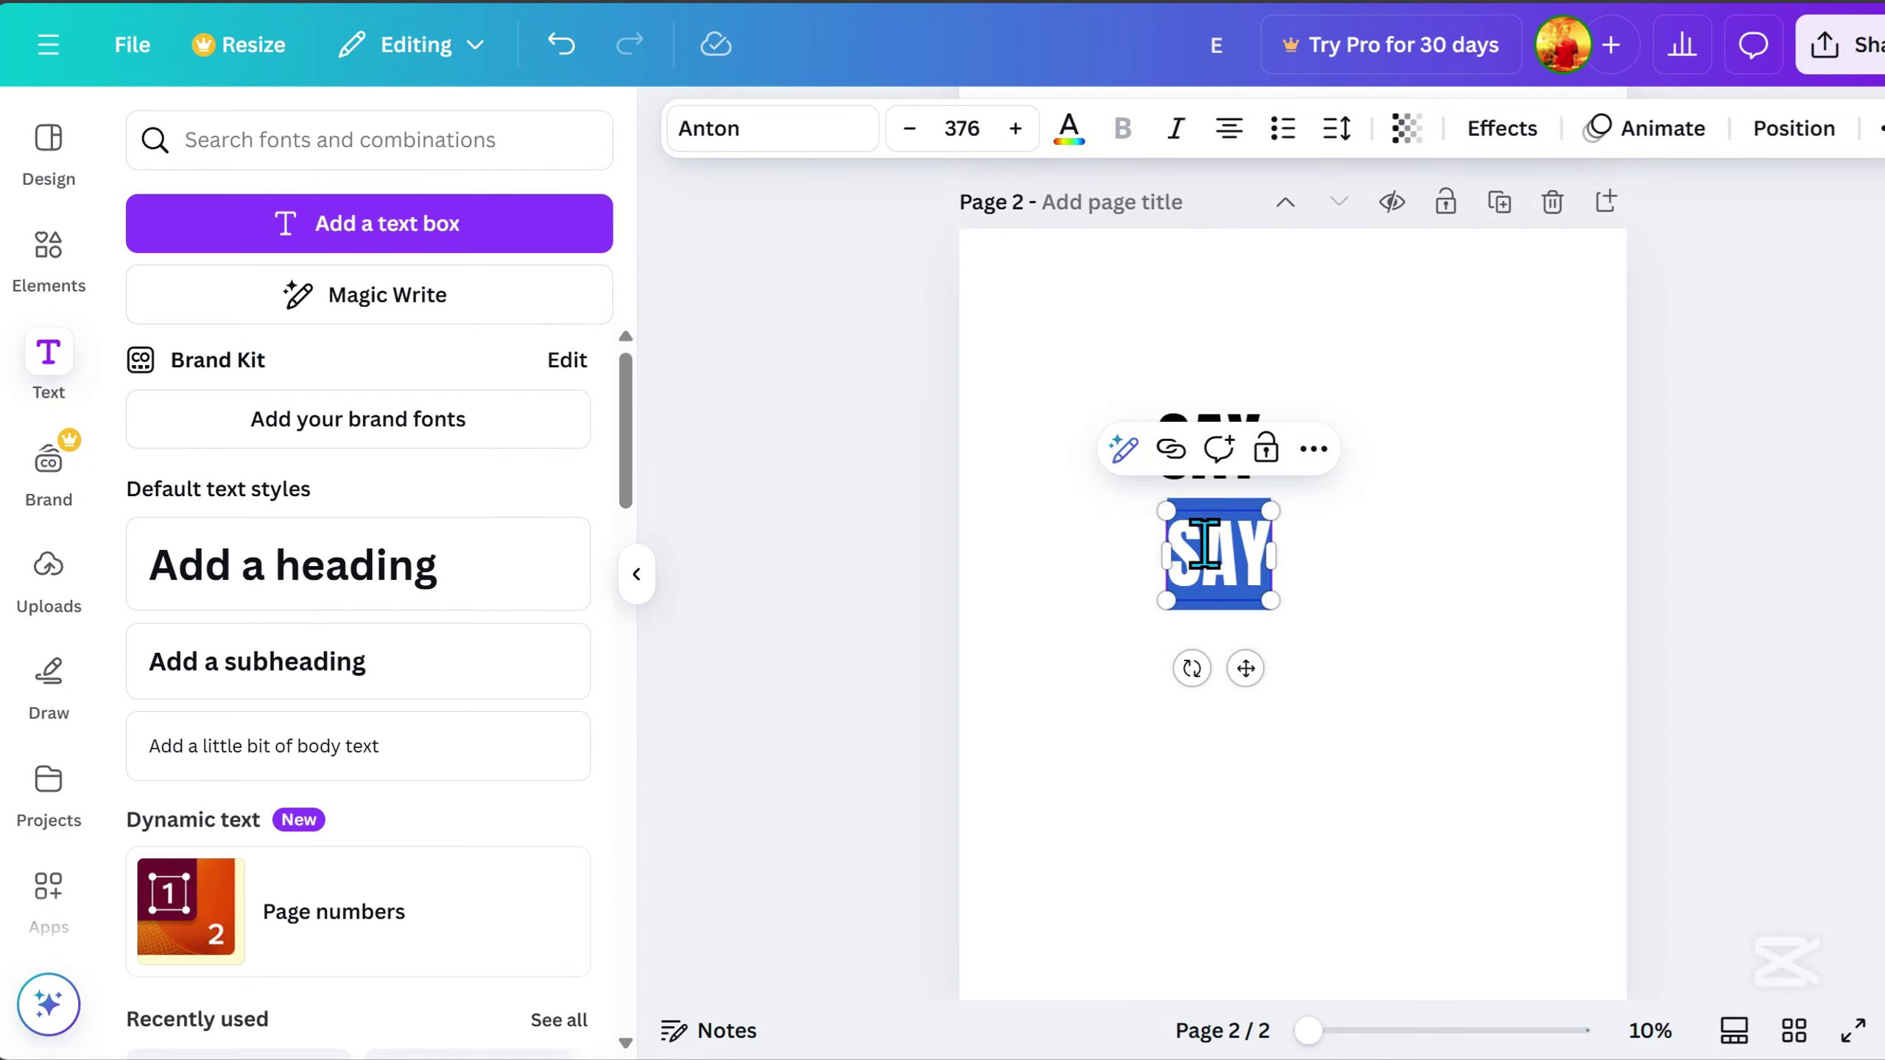
# Stack copies of the SAY text beneath it and change them to YES, TO NEW and ADVENTURE.
pyautogui.write('YES')
pyautogui.click(1295, 643)
pyautogui.click(1208, 530)
pyautogui.moveTo(1207, 530); pyautogui.dragTo(1270, 741)
pyautogui.doubleClick(1217, 627)
pyautogui.write('TO NEW')
pyautogui.click(1381, 713)
pyautogui.doubleClick(1257, 732)
pyautogui.write('ADVENTURE')
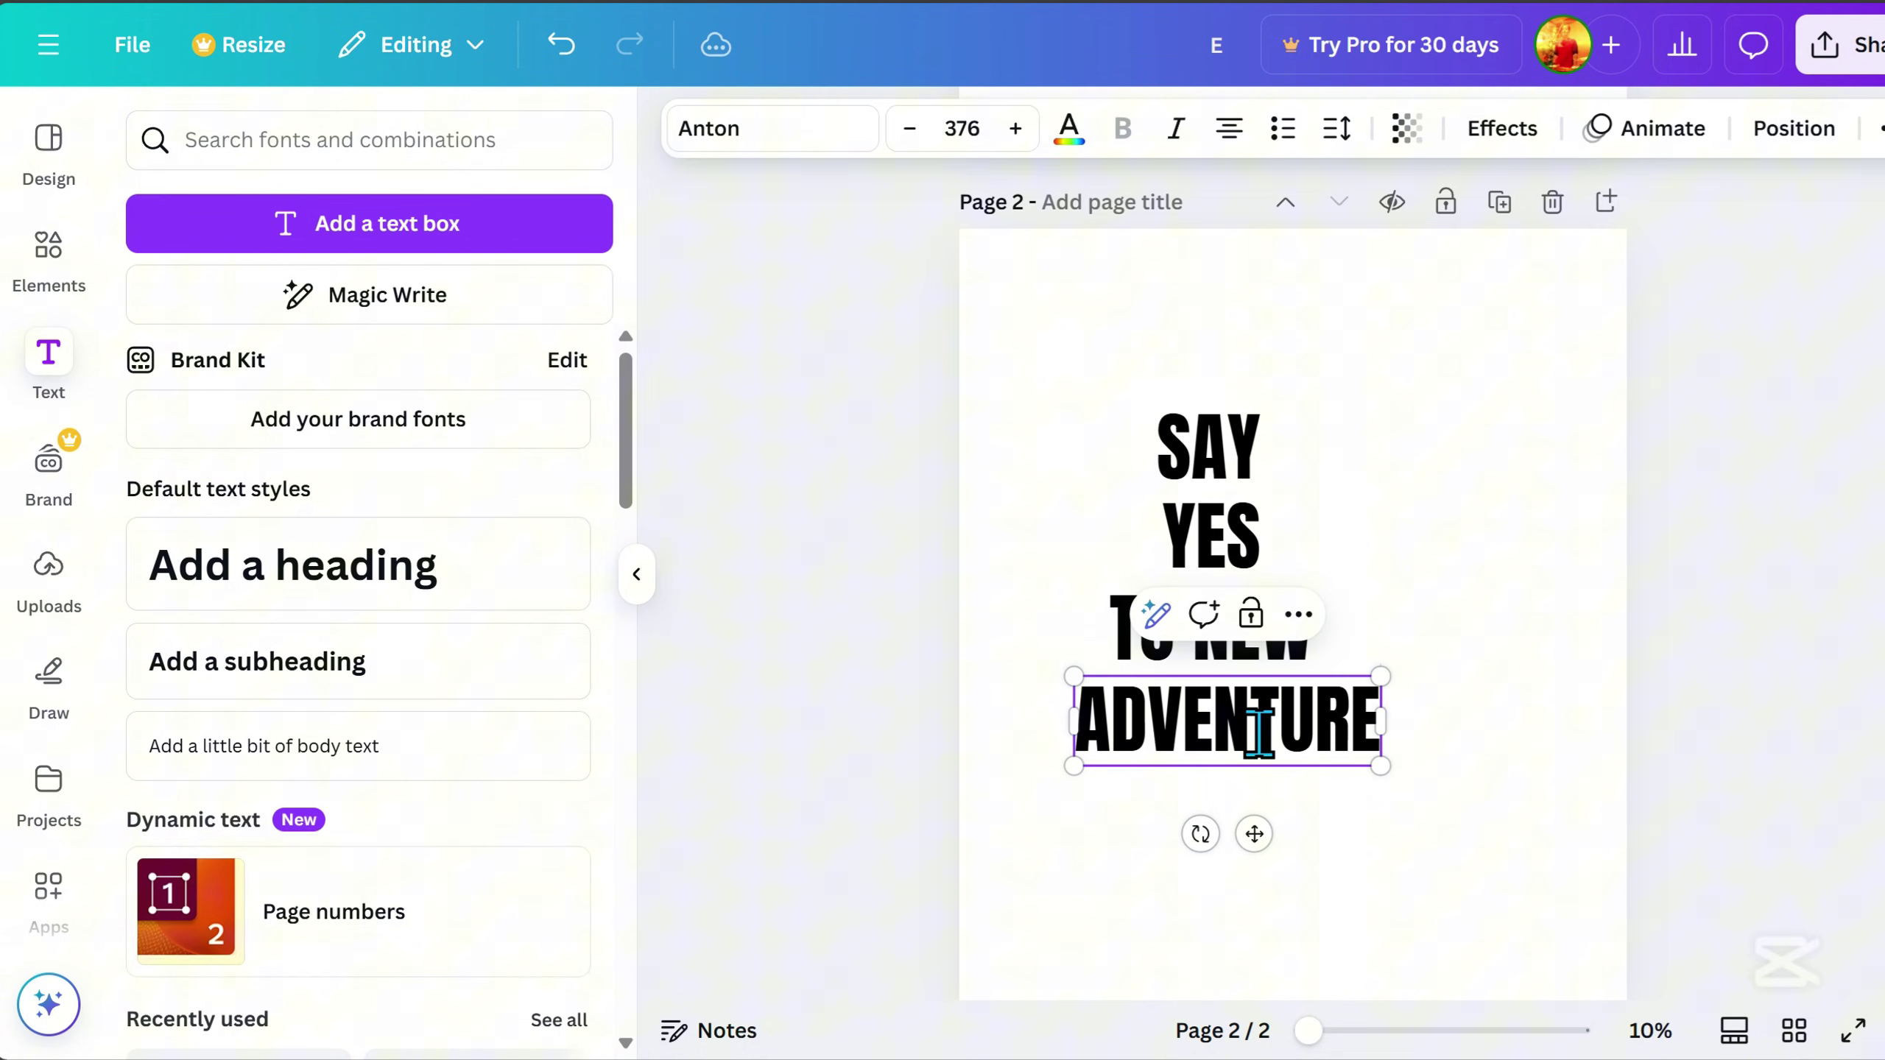
# Select the four text lines and align them along their left edges.
pyautogui.moveTo(1468, 835); pyautogui.dragTo(966, 371)
pyautogui.rightClick(1249, 458)
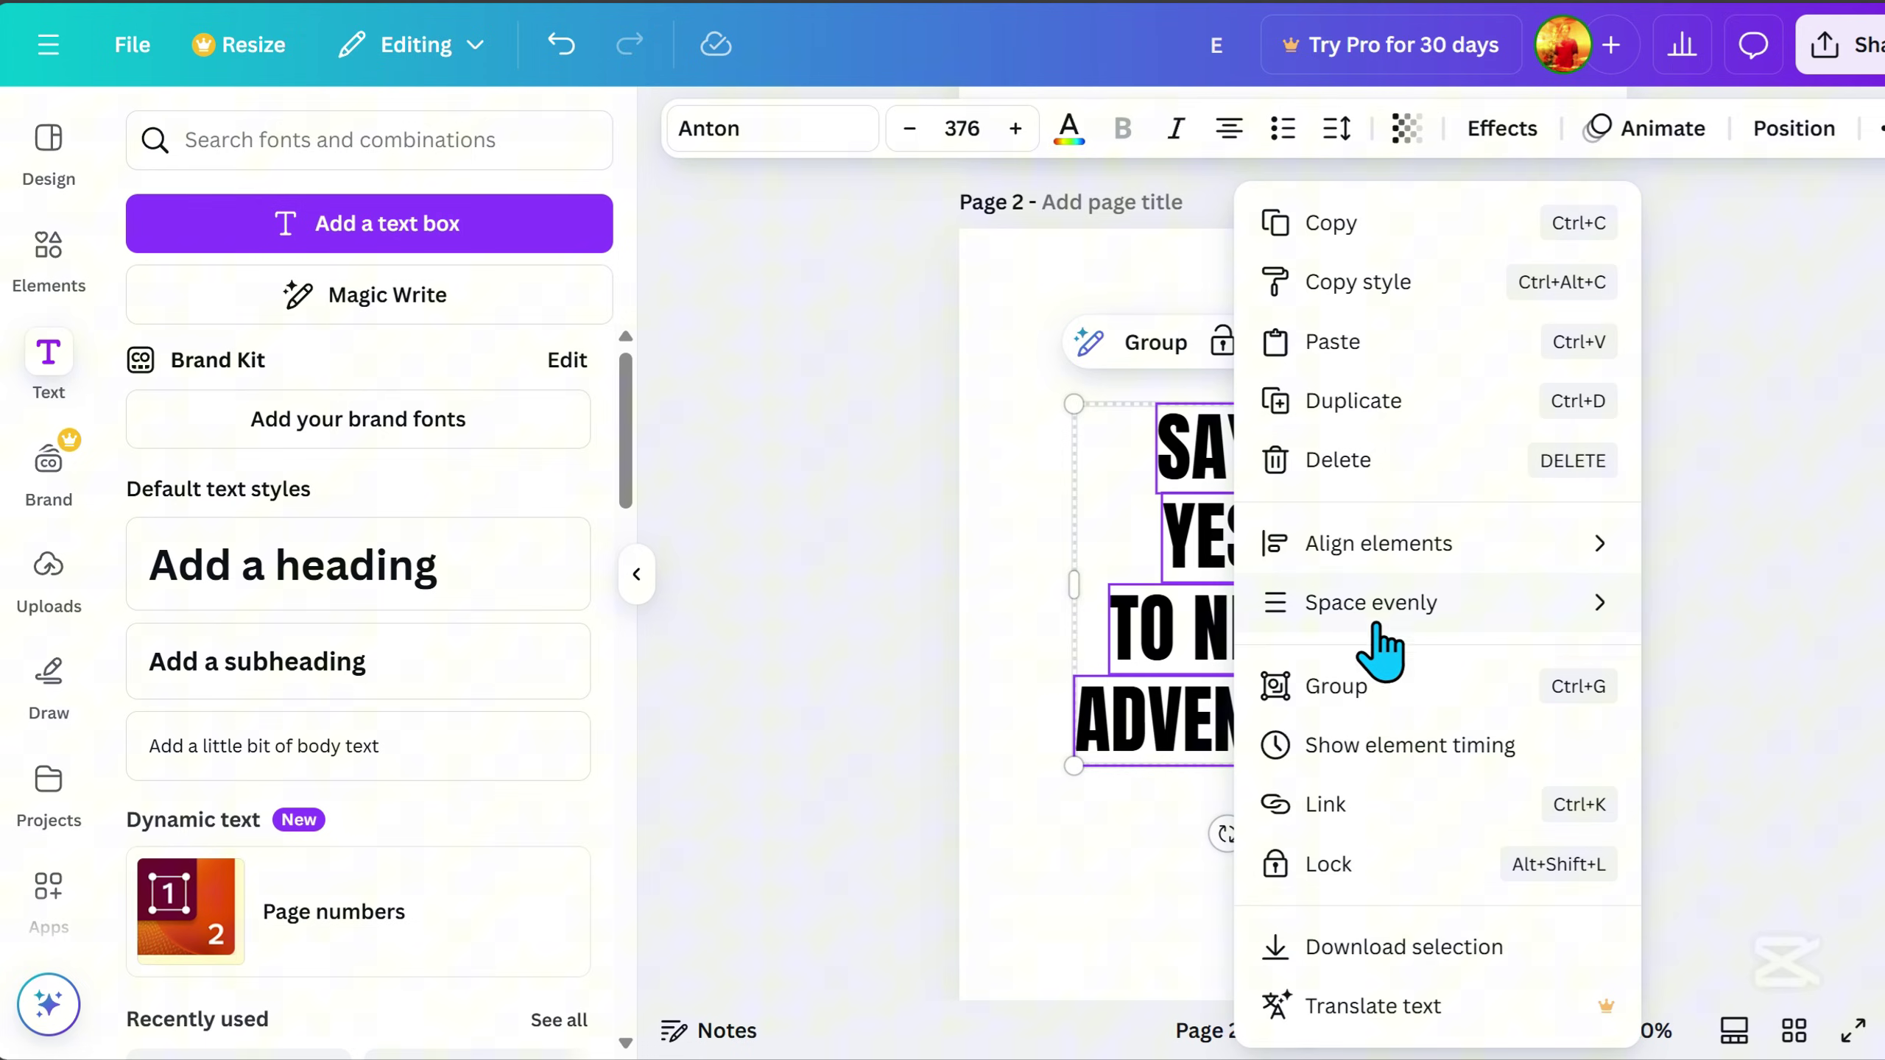
pyautogui.moveTo(1380, 650)
pyautogui.click(991, 601)
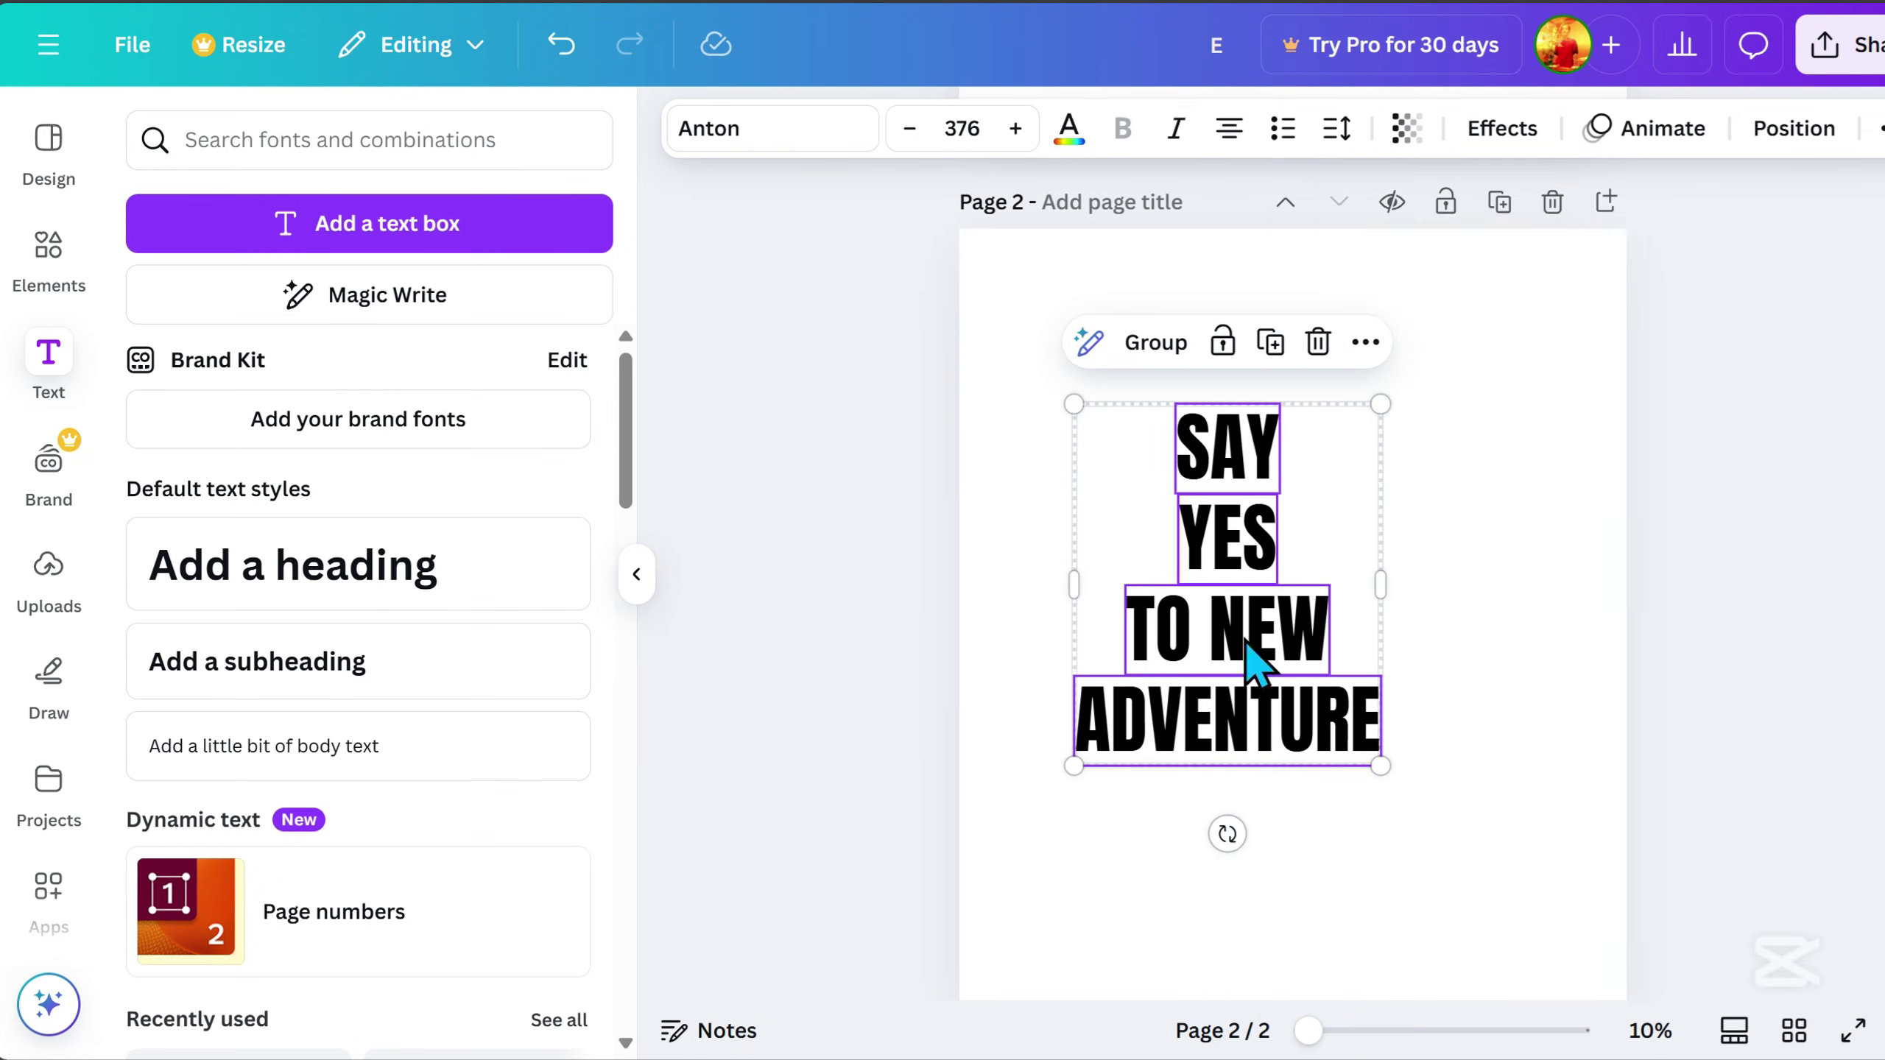
pyautogui.rightClick(1259, 664)
pyautogui.moveTo(1368, 567)
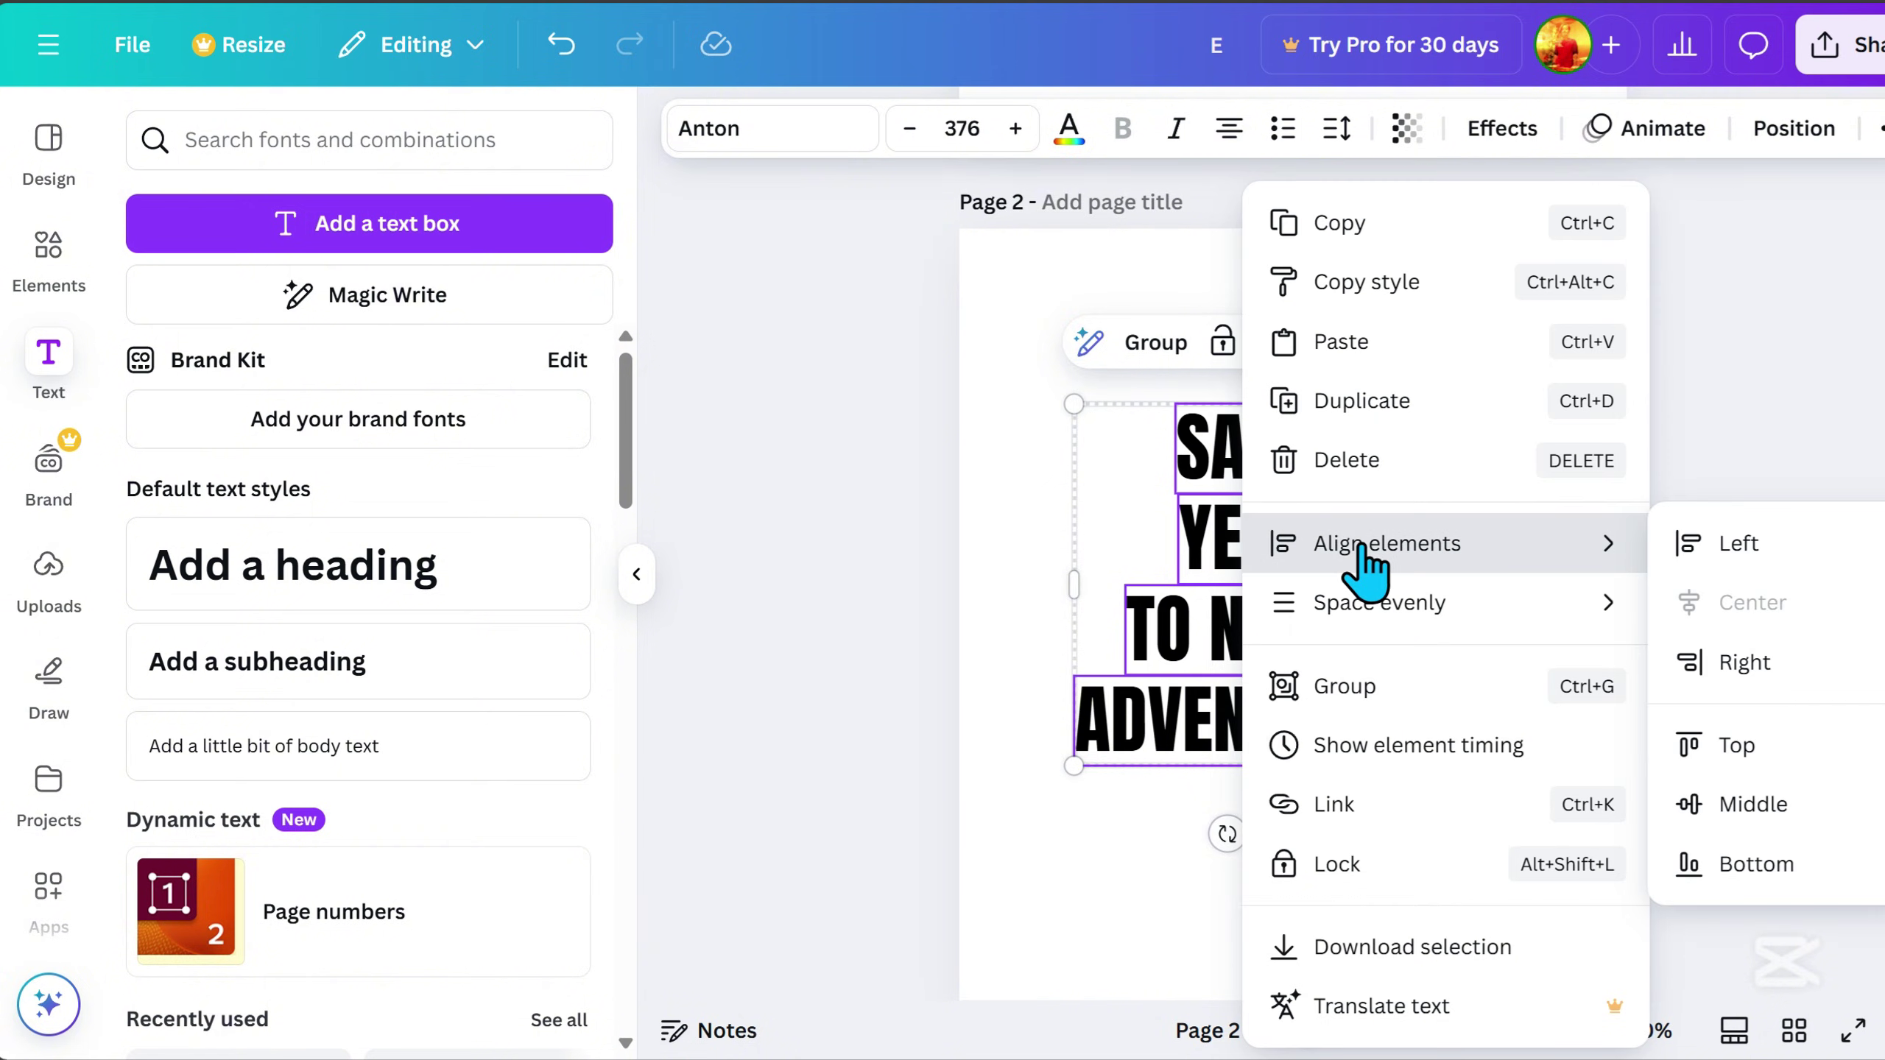
pyautogui.click(1723, 546)
# Move the four-line text block toward the right side of the page and enlarge it slightly.
pyautogui.moveTo(1139, 482); pyautogui.dragTo(1228, 553)
pyautogui.moveTo(1503, 827); pyautogui.dragTo(1514, 855)
pyautogui.click(1535, 917)
pyautogui.moveTo(1317, 757); pyautogui.dragTo(1326, 691)
pyautogui.press('Escape')
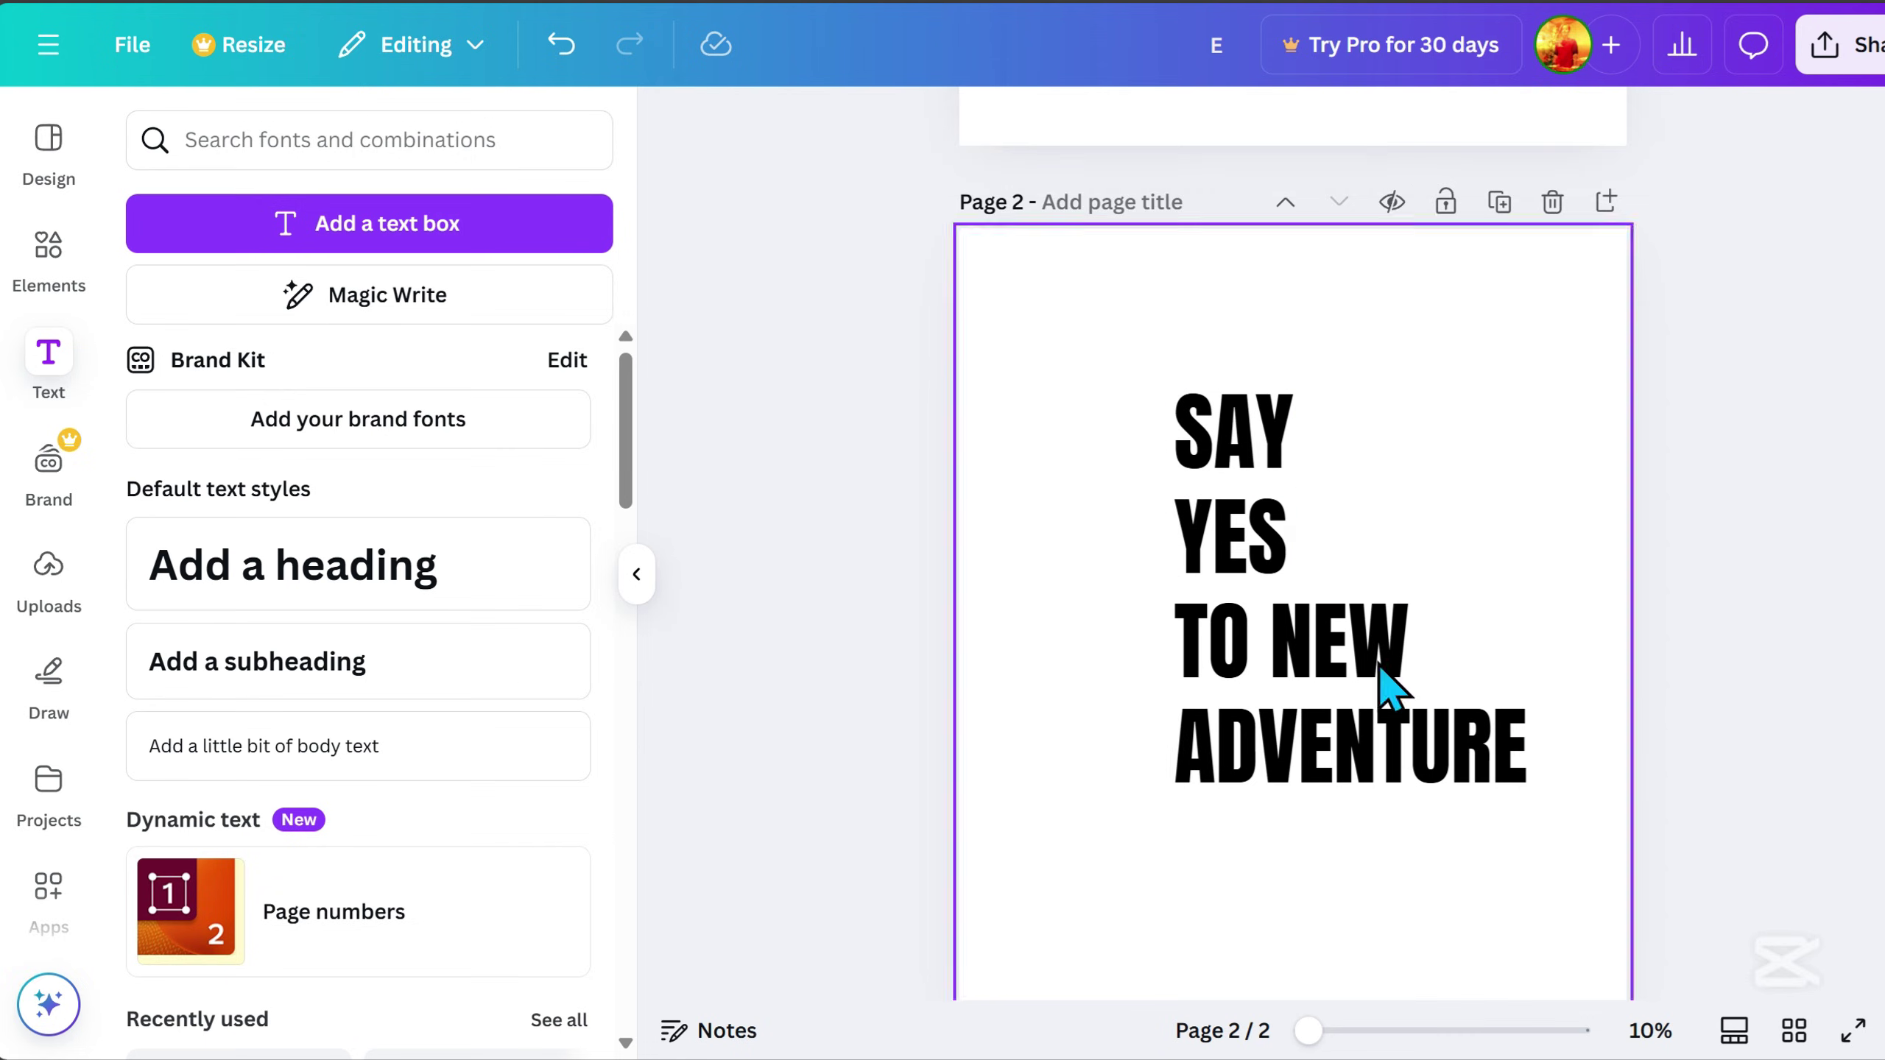
# Search the elements for "PHOTOGRAPHER" and limit the results to graphics.
pyautogui.click(51, 295)
pyautogui.click(530, 140)
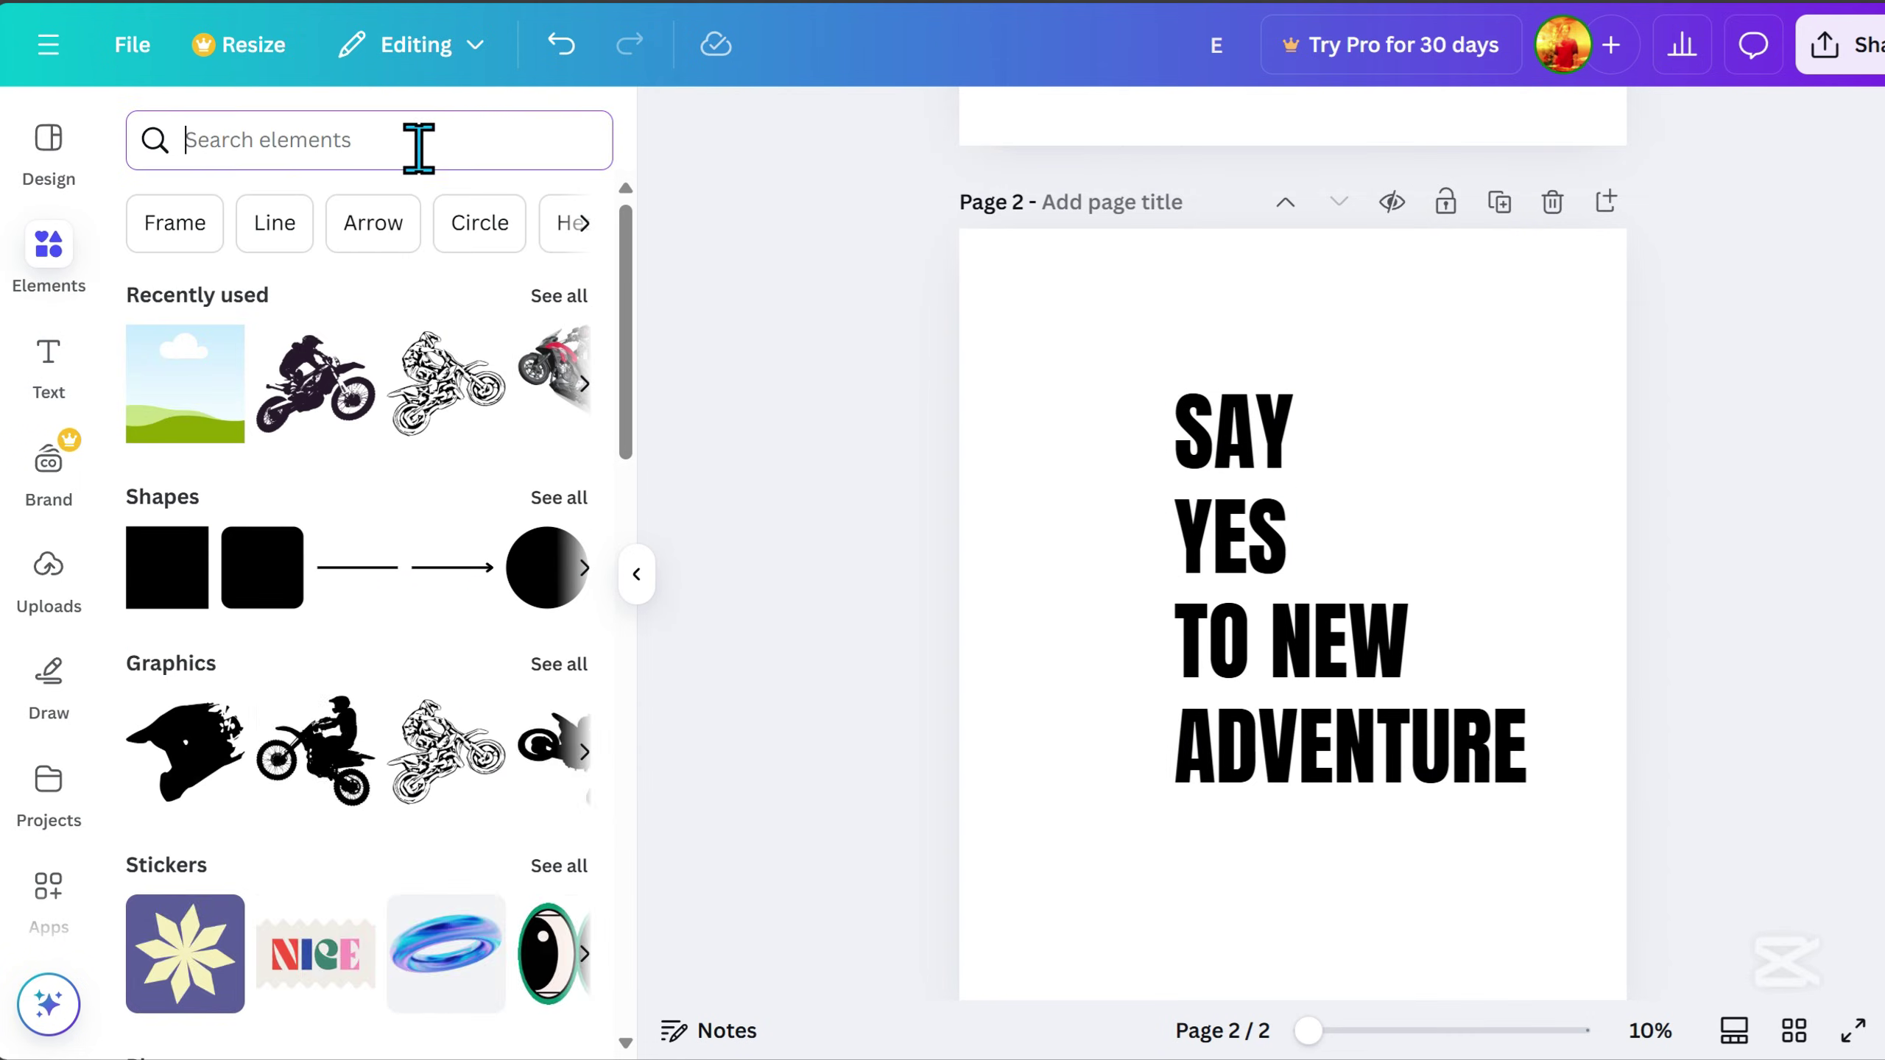
pyautogui.write('PHOTO')
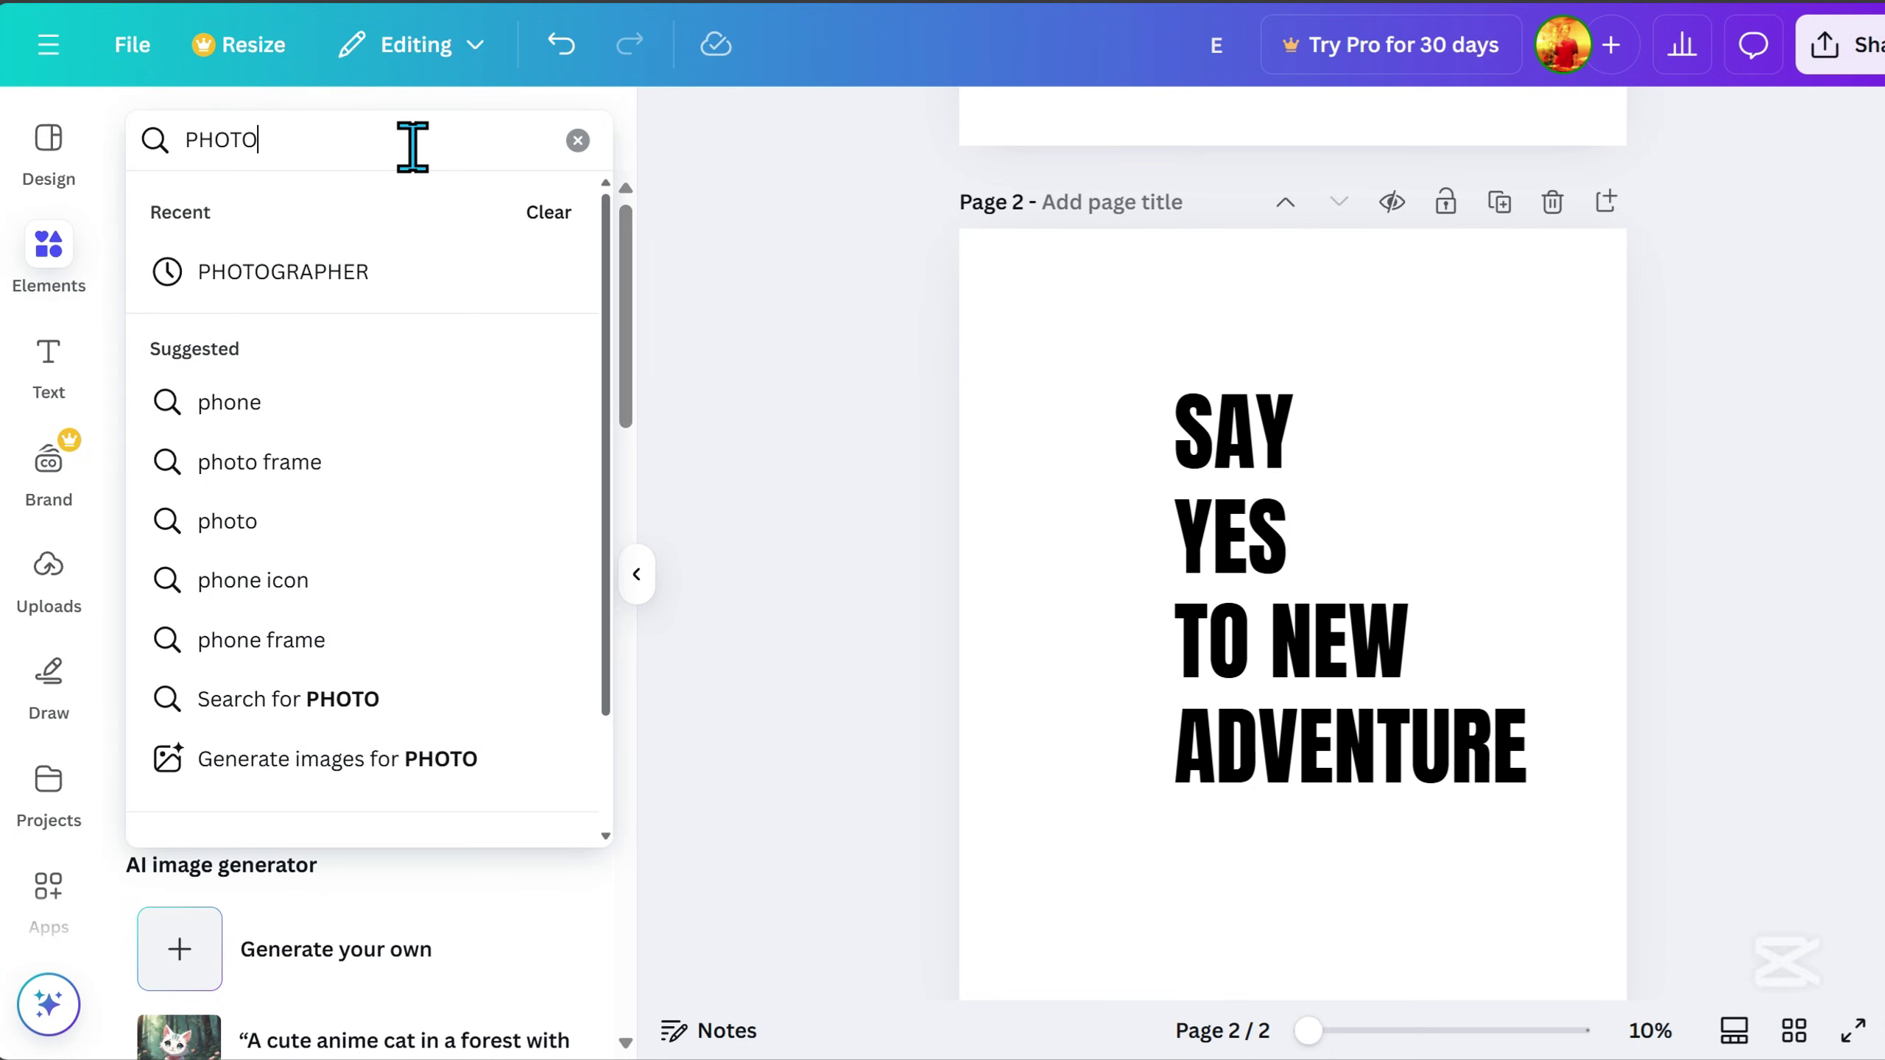
pyautogui.write('G')
pyautogui.click(346, 274)
pyautogui.scroll(-2, 446, 680)
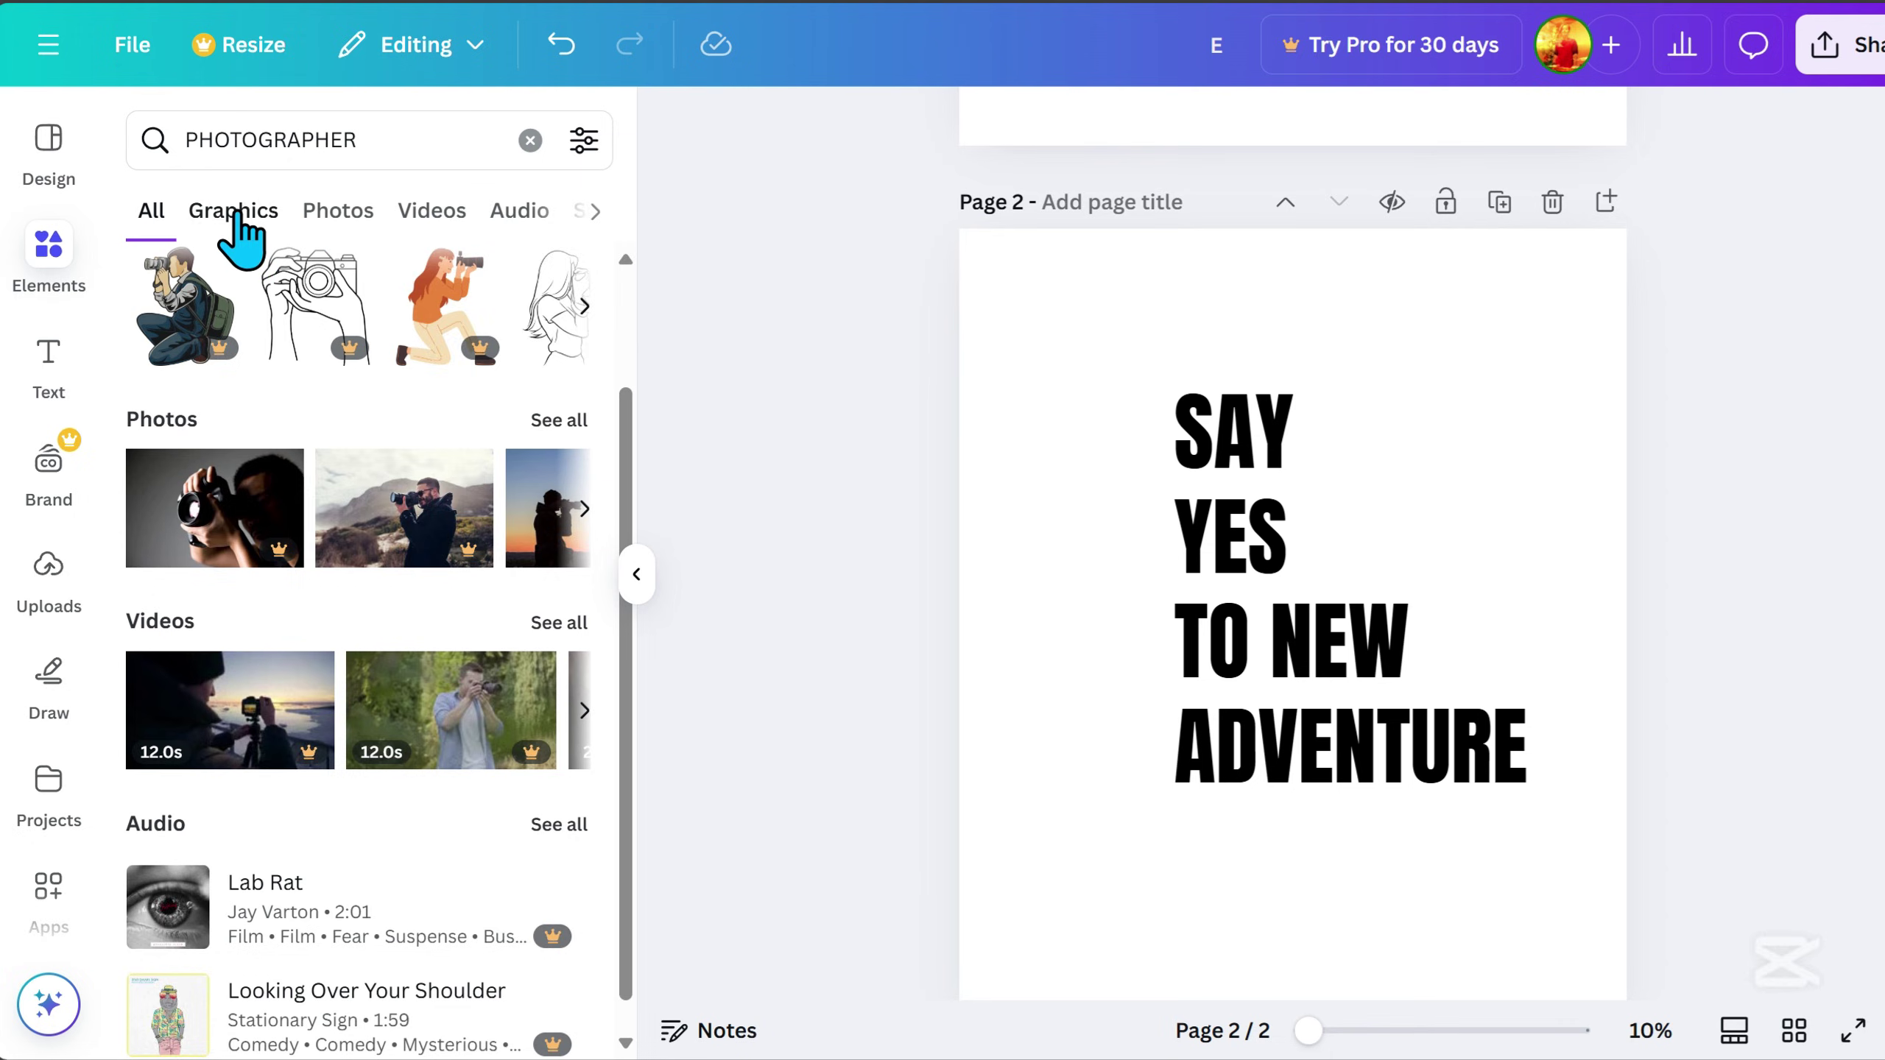
pyautogui.click(231, 211)
# Add the black silhouette of the standing photographer and place it to the left of the text lines.
pyautogui.scroll(-5, 420, 694)
pyautogui.scroll(-4, 420, 694)
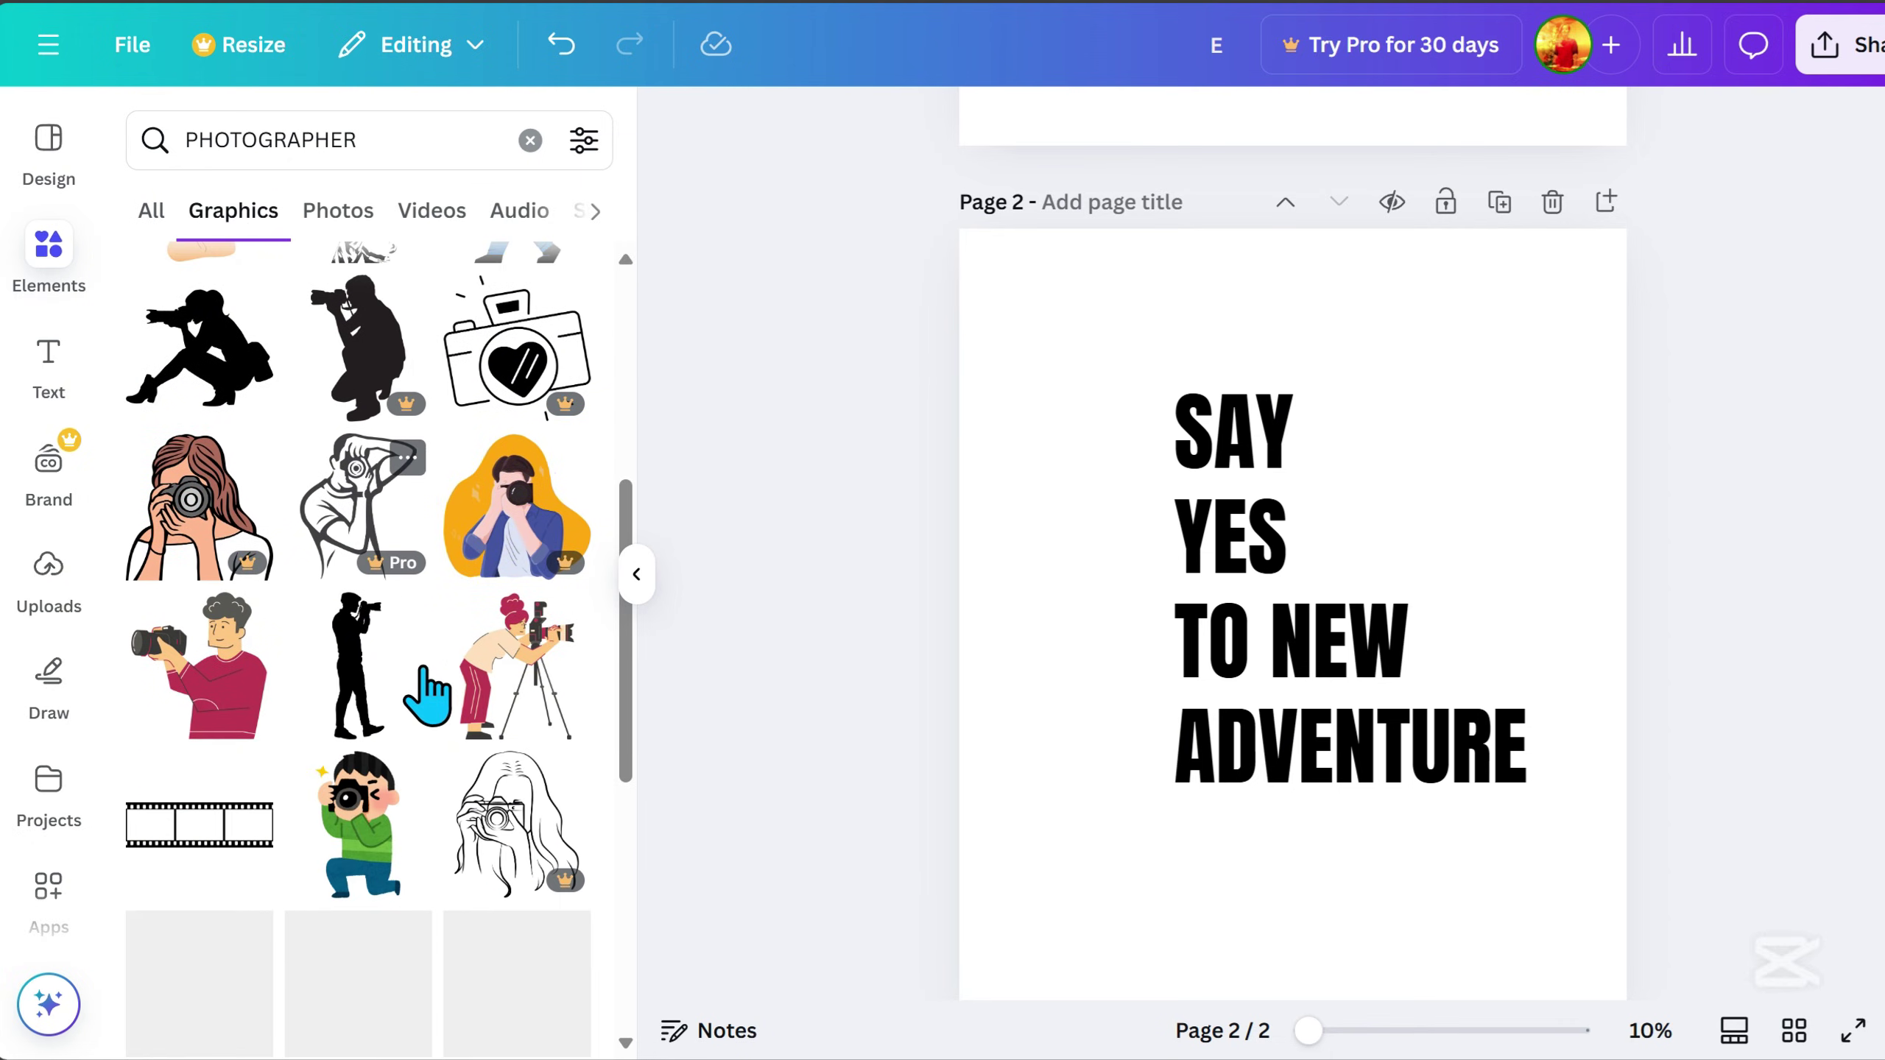
pyautogui.scroll(6, 420, 695)
pyautogui.scroll(-3, 445, 713)
pyautogui.scroll(-5, 517, 749)
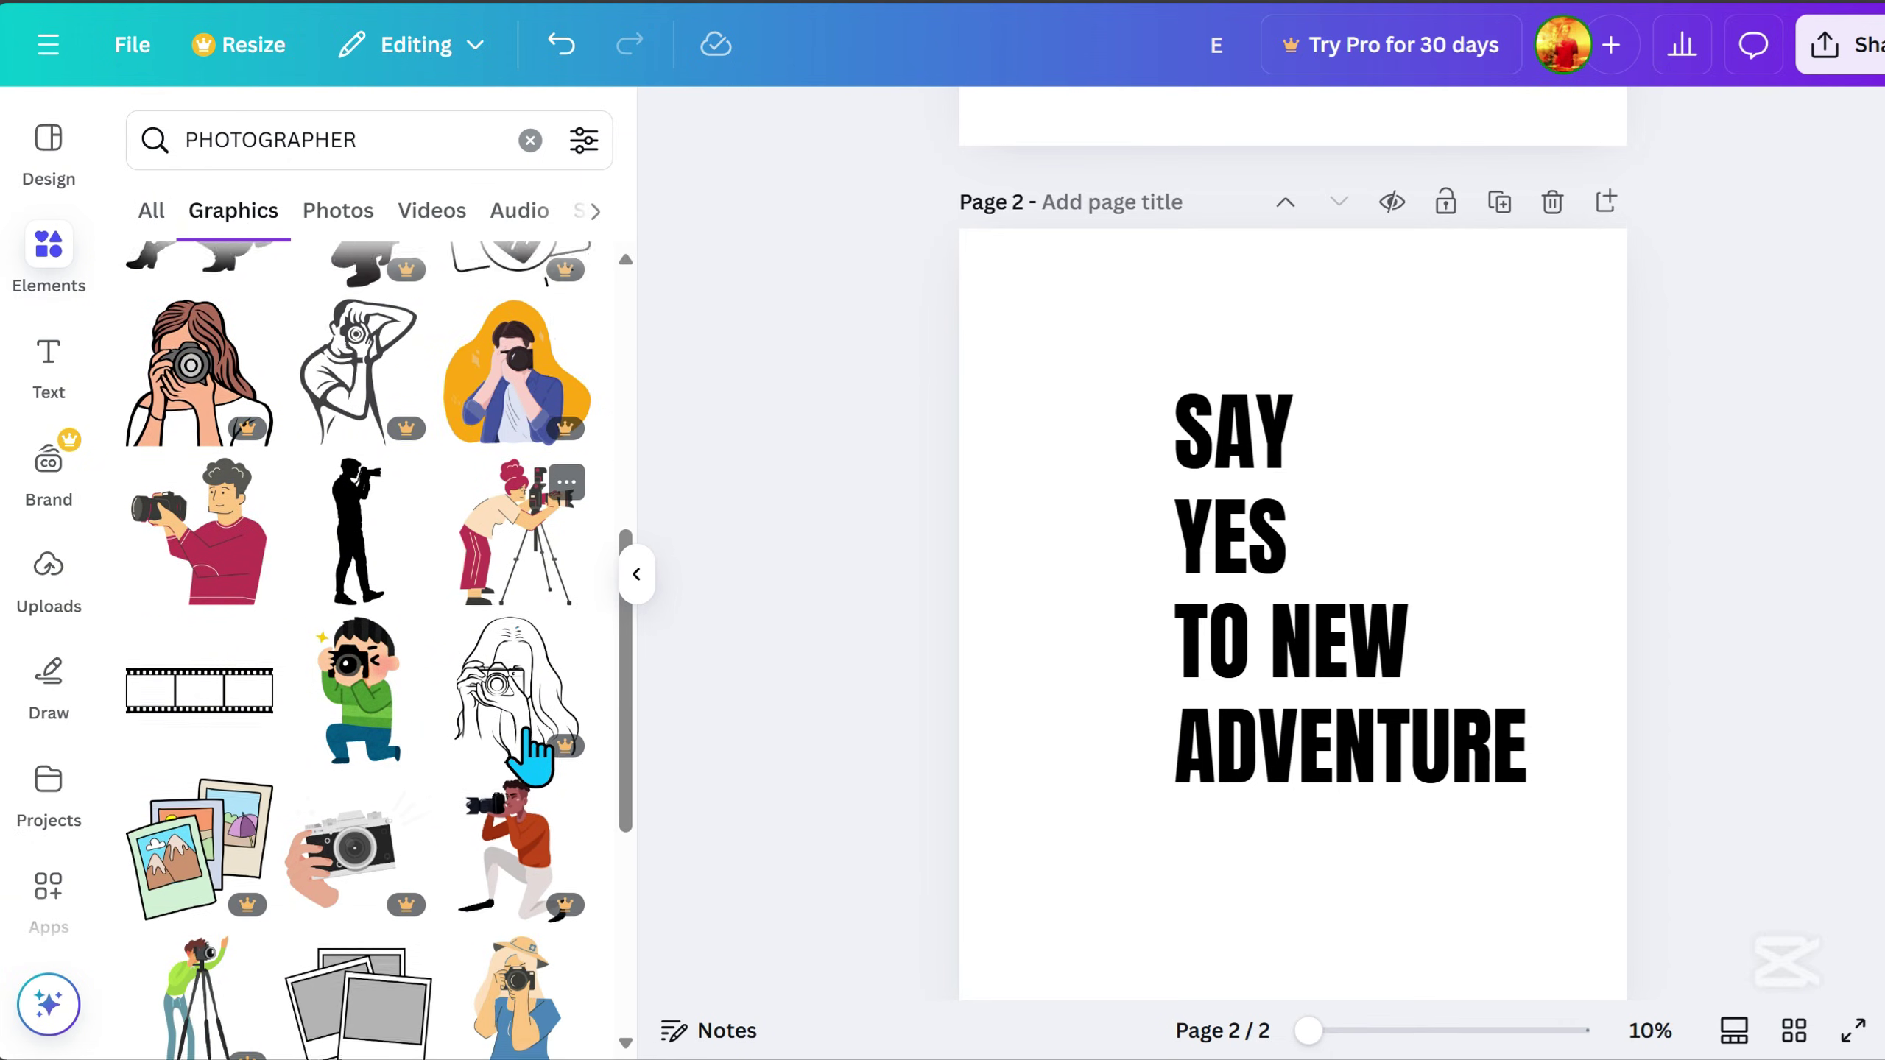
pyautogui.click(338, 413)
pyautogui.moveTo(1291, 660); pyautogui.dragTo(1106, 571)
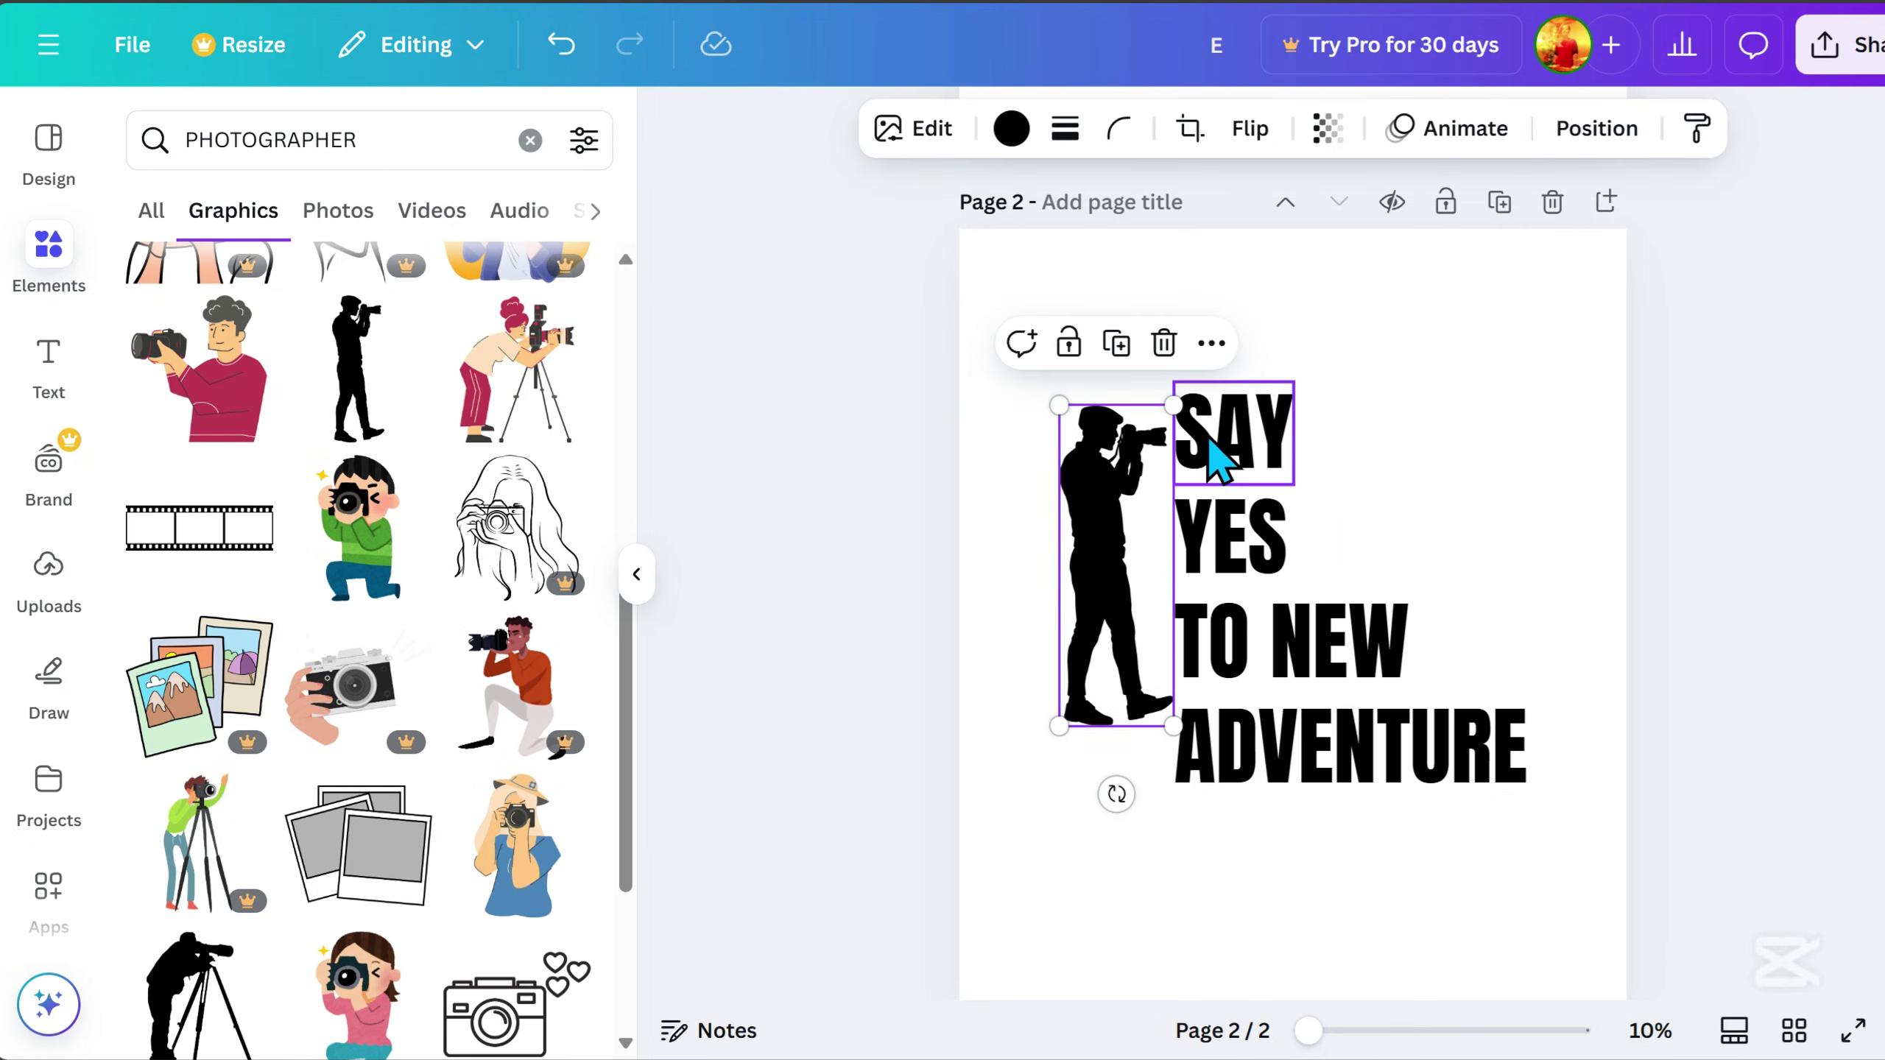
# Enlarge the photographer to span the height of the text block and flip him horizontally to face away from it.
pyautogui.moveTo(1177, 406); pyautogui.dragTo(1307, 274)
pyautogui.moveTo(1156, 535); pyautogui.dragTo(1099, 578)
pyautogui.click(1250, 127)
pyautogui.click(1266, 232)
pyautogui.click(810, 546)
# Search the elements for "SHAPE" and add the plain square to the second page.
pyautogui.scroll(5, 156, 490)
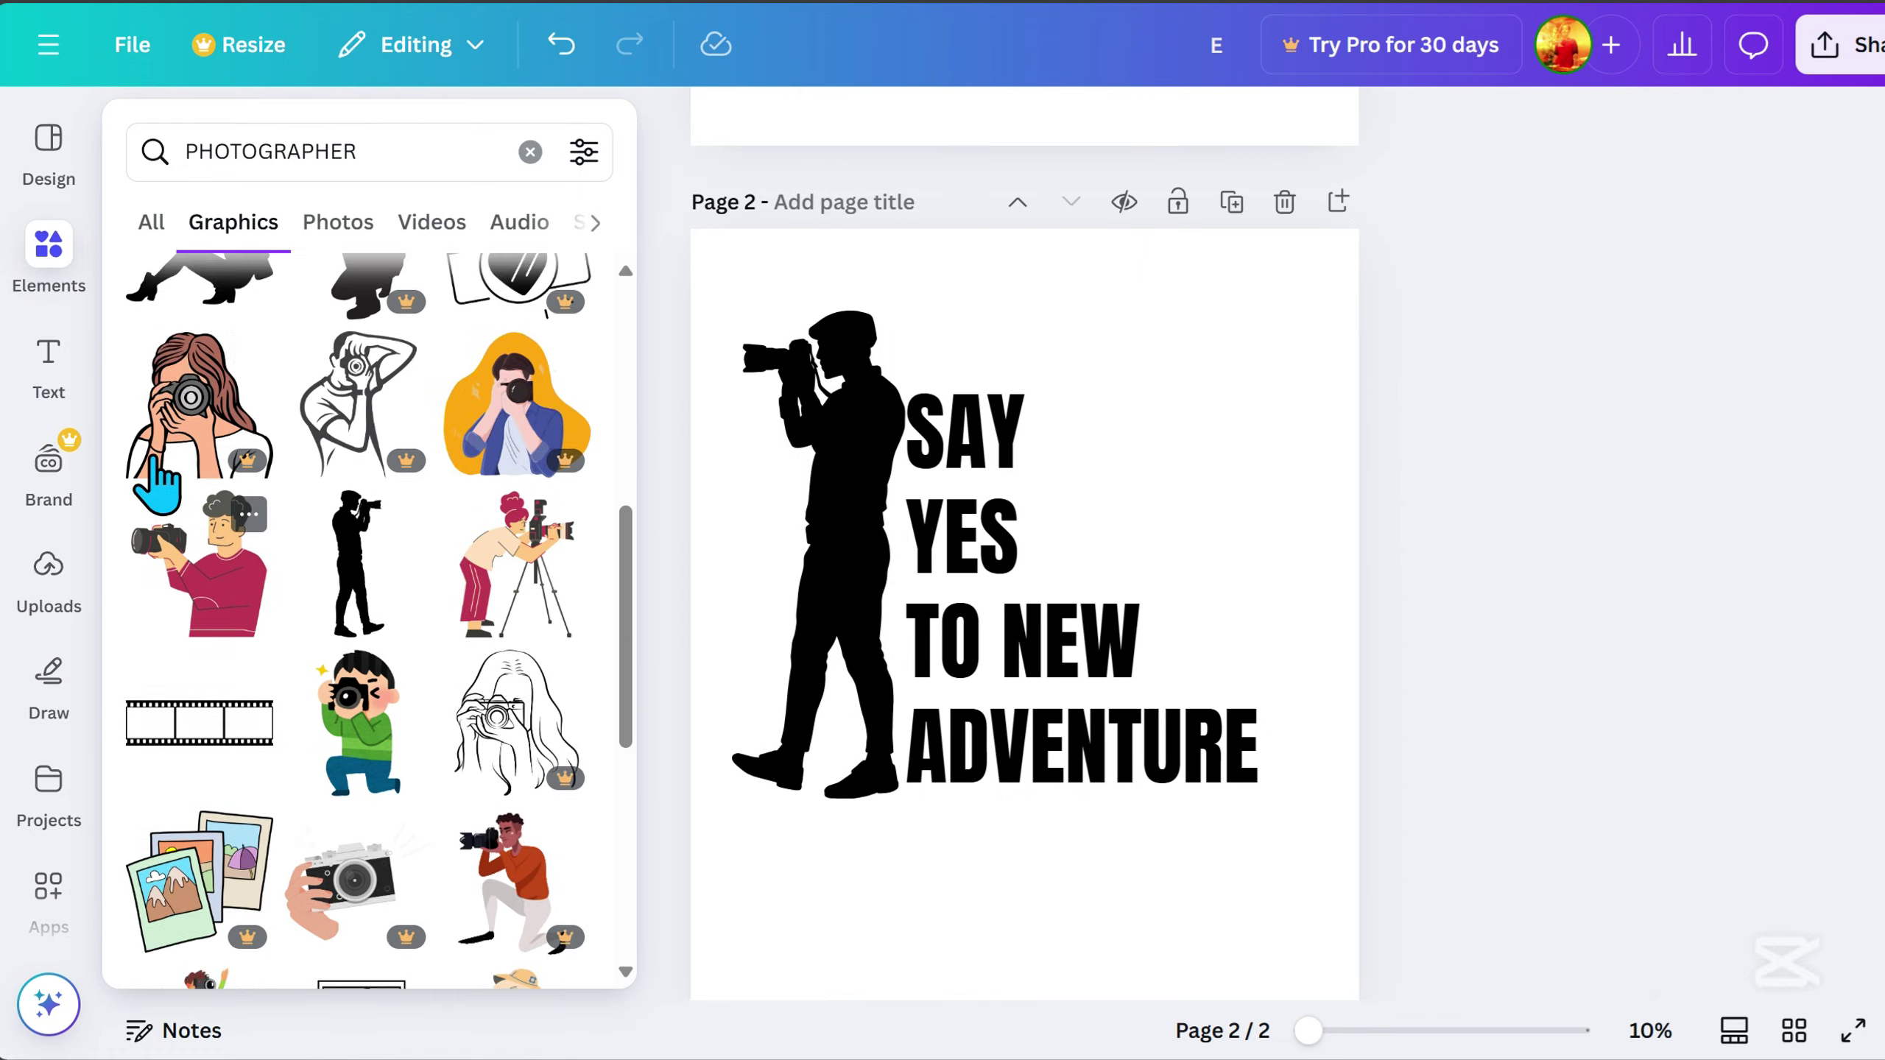
pyautogui.click(530, 149)
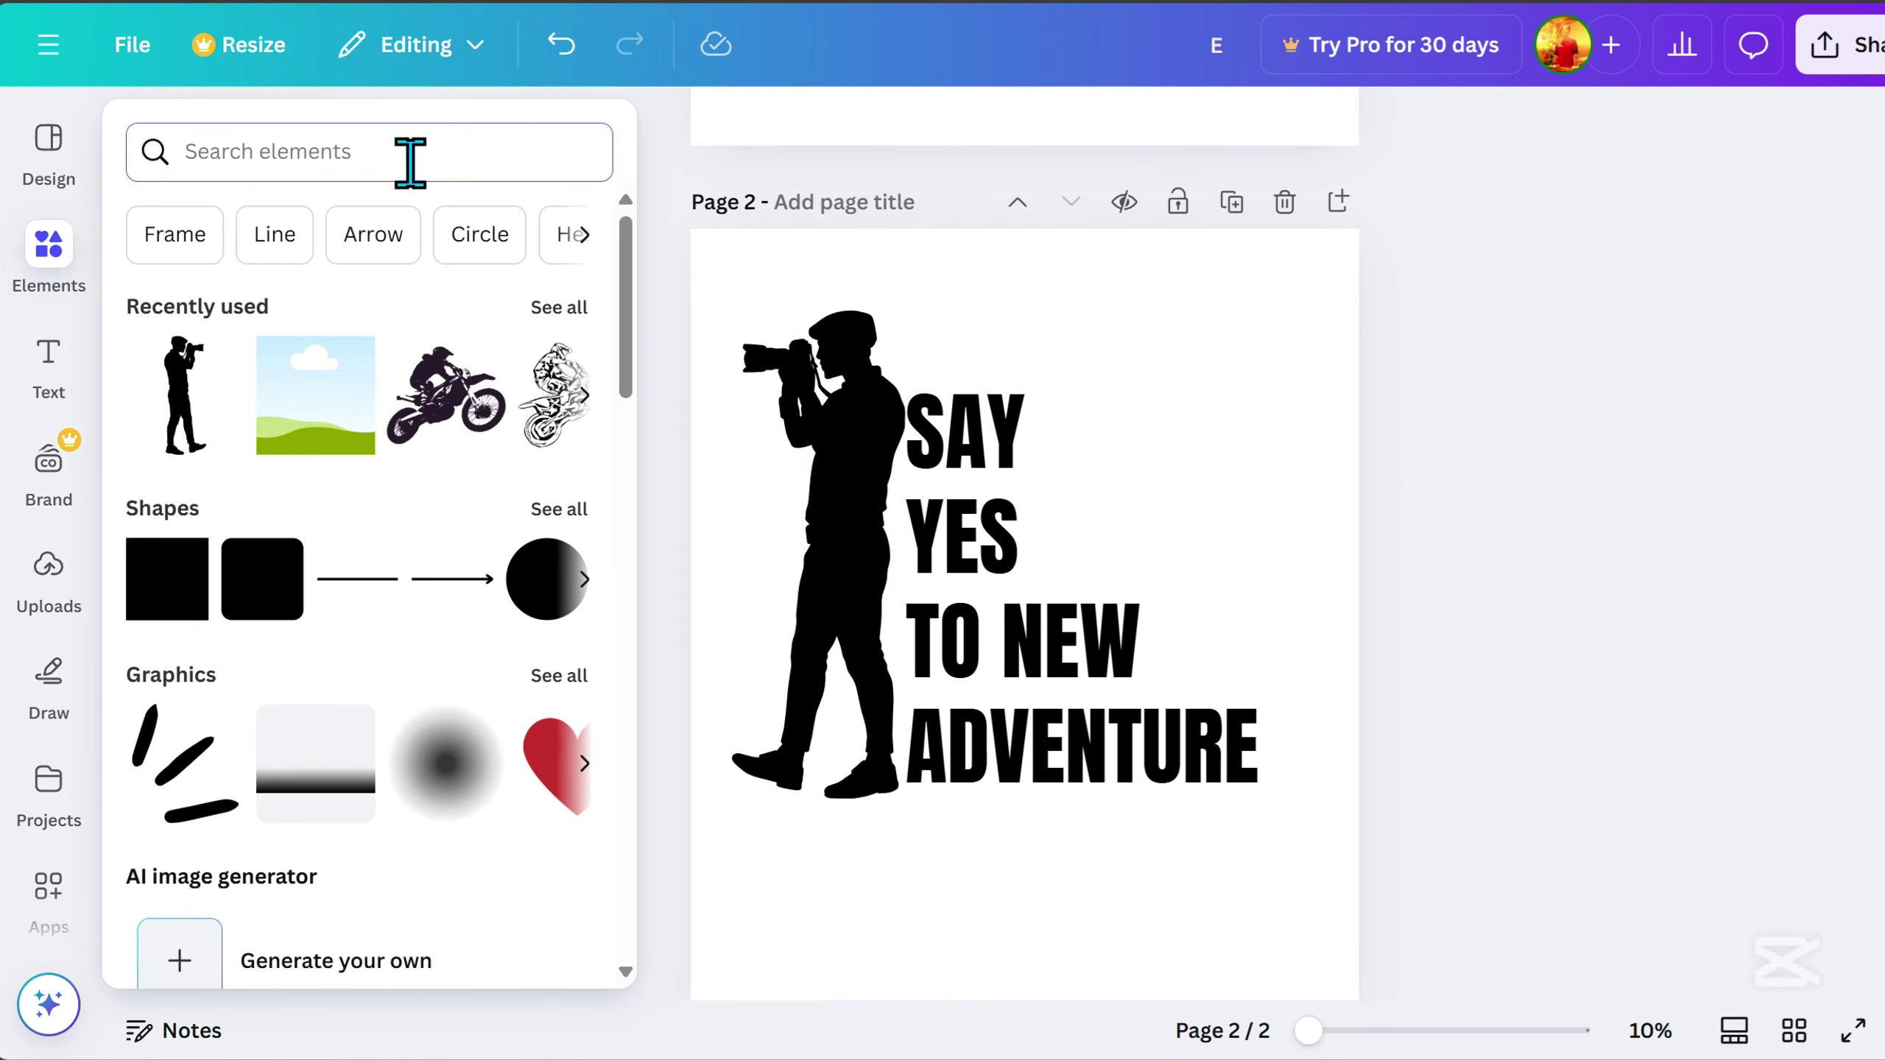
pyautogui.write('SHAPE')
pyautogui.press('Return')
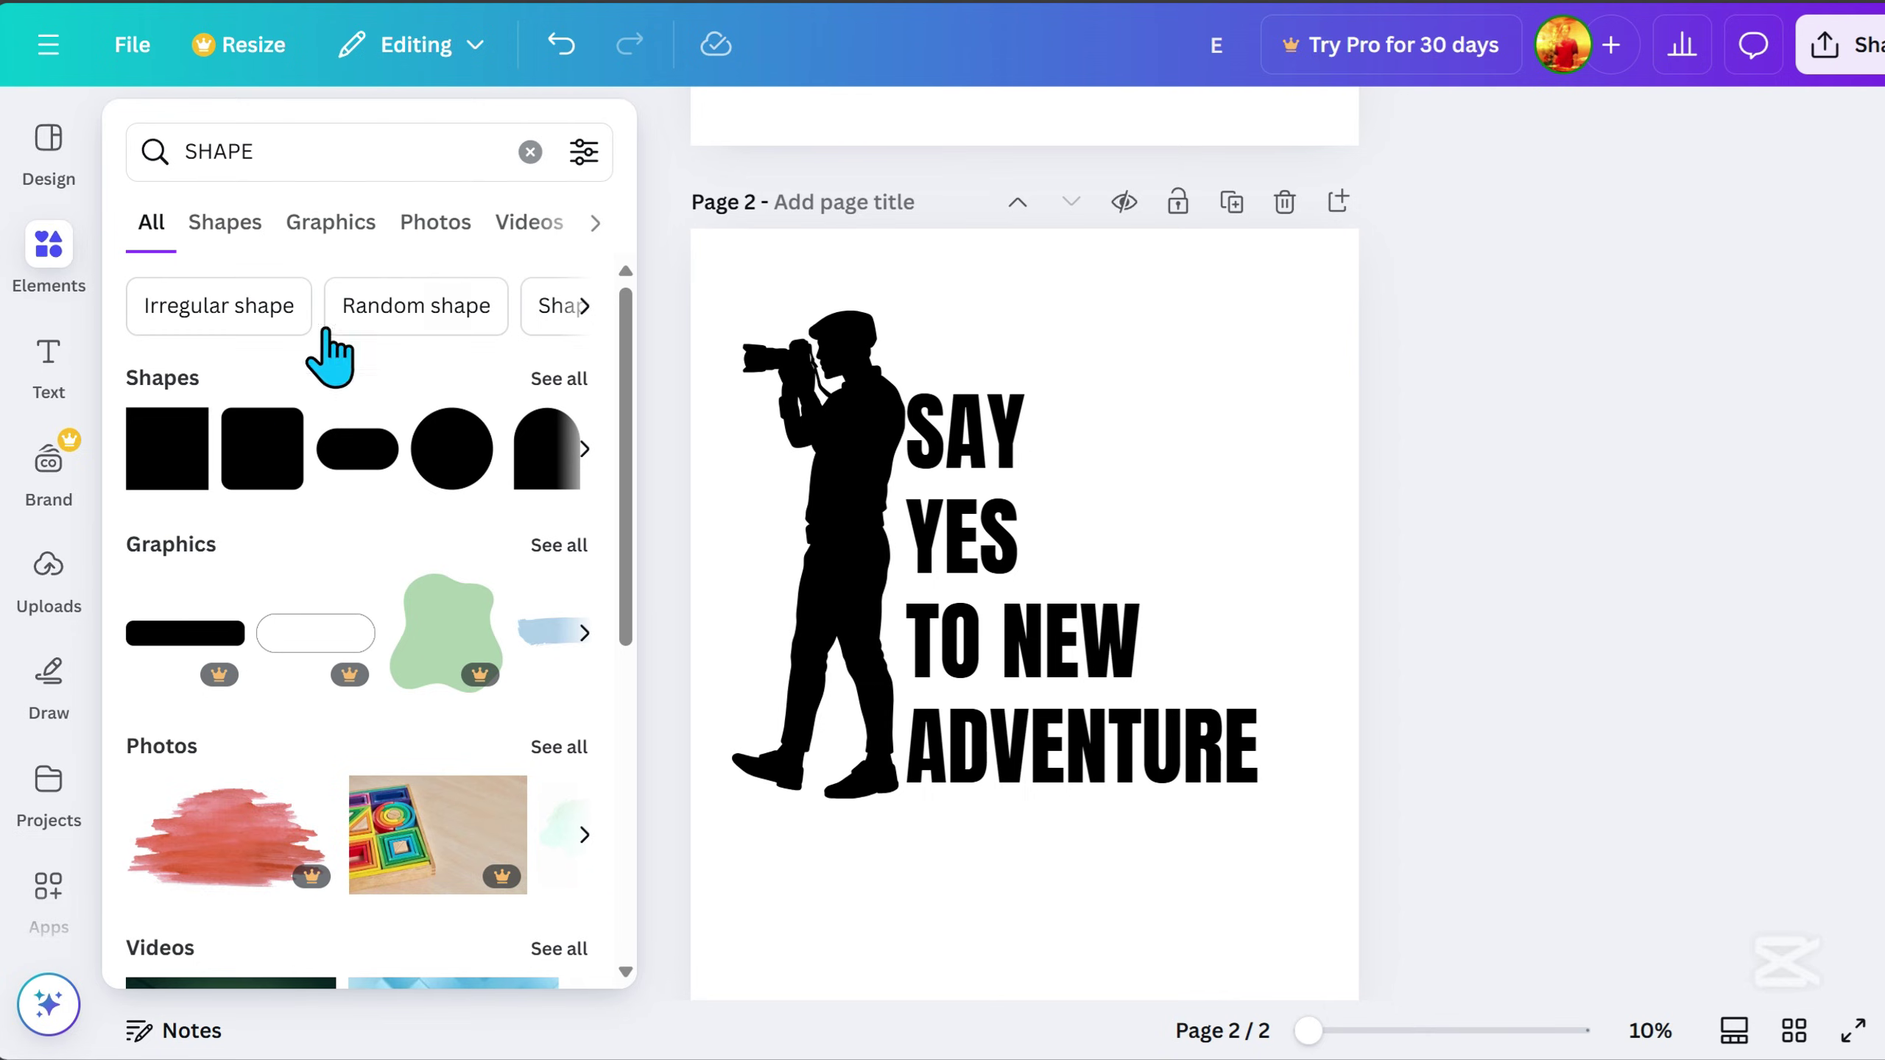
pyautogui.click(167, 482)
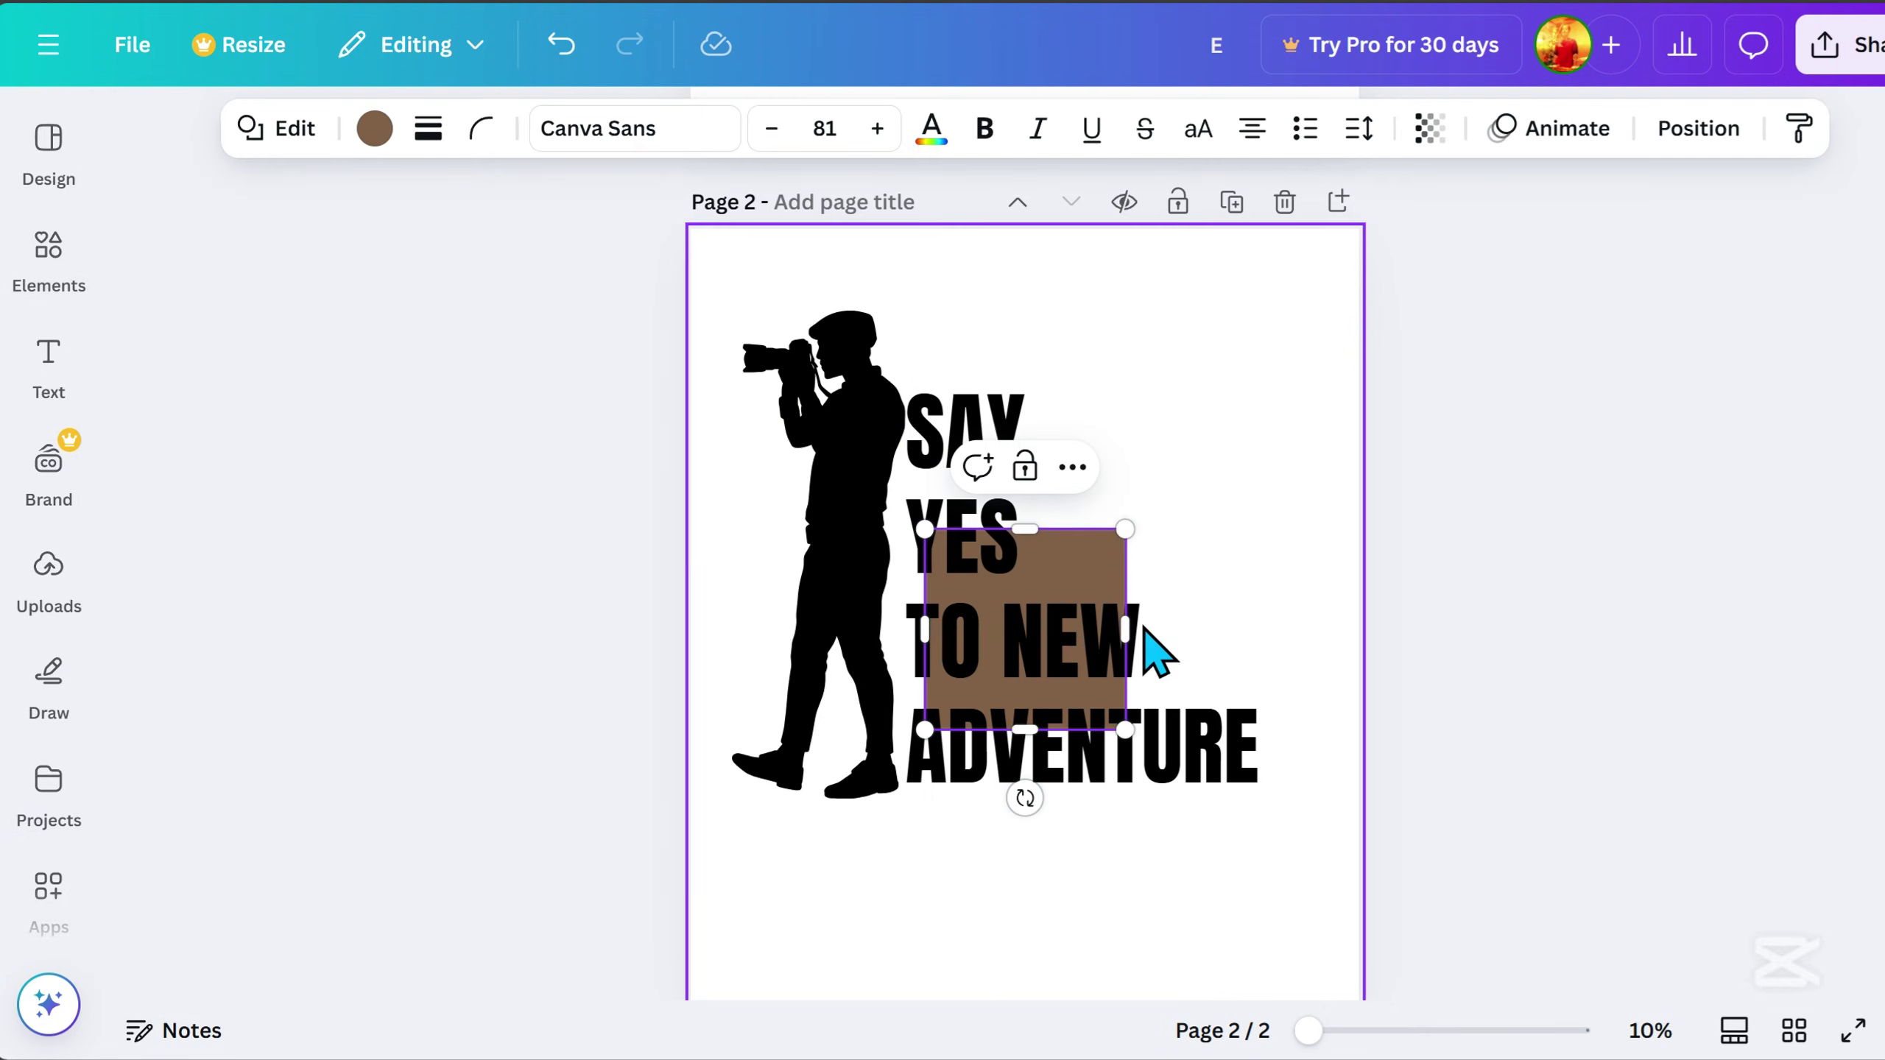
# Reshape the square into a horizontal bar of about 3090 × 675 px and position it at the word SAY.
pyautogui.moveTo(1127, 626); pyautogui.dragTo(1384, 630)
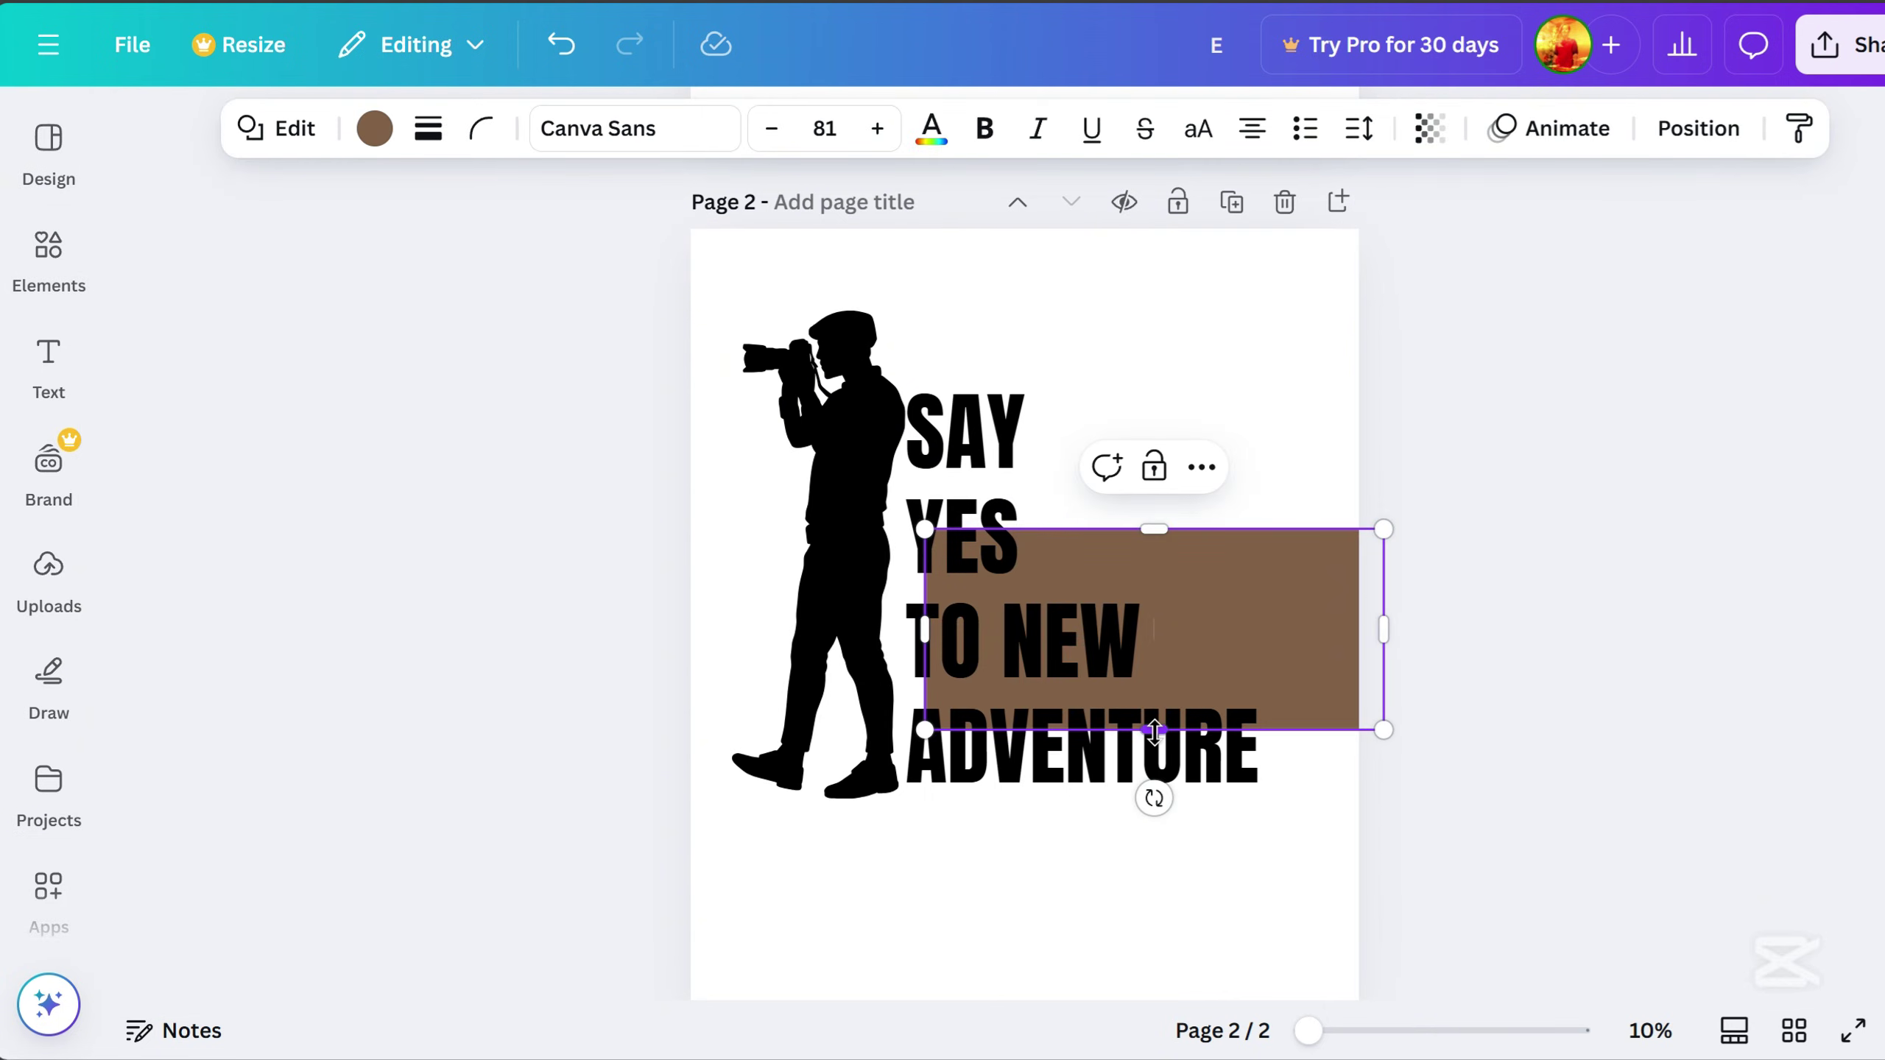
pyautogui.moveTo(1152, 730); pyautogui.dragTo(1154, 631)
pyautogui.moveTo(1286, 598); pyautogui.dragTo(1237, 475)
# Move the brown bar's layer down so it lies behind the photographer silhouette.
pyautogui.click(1689, 134)
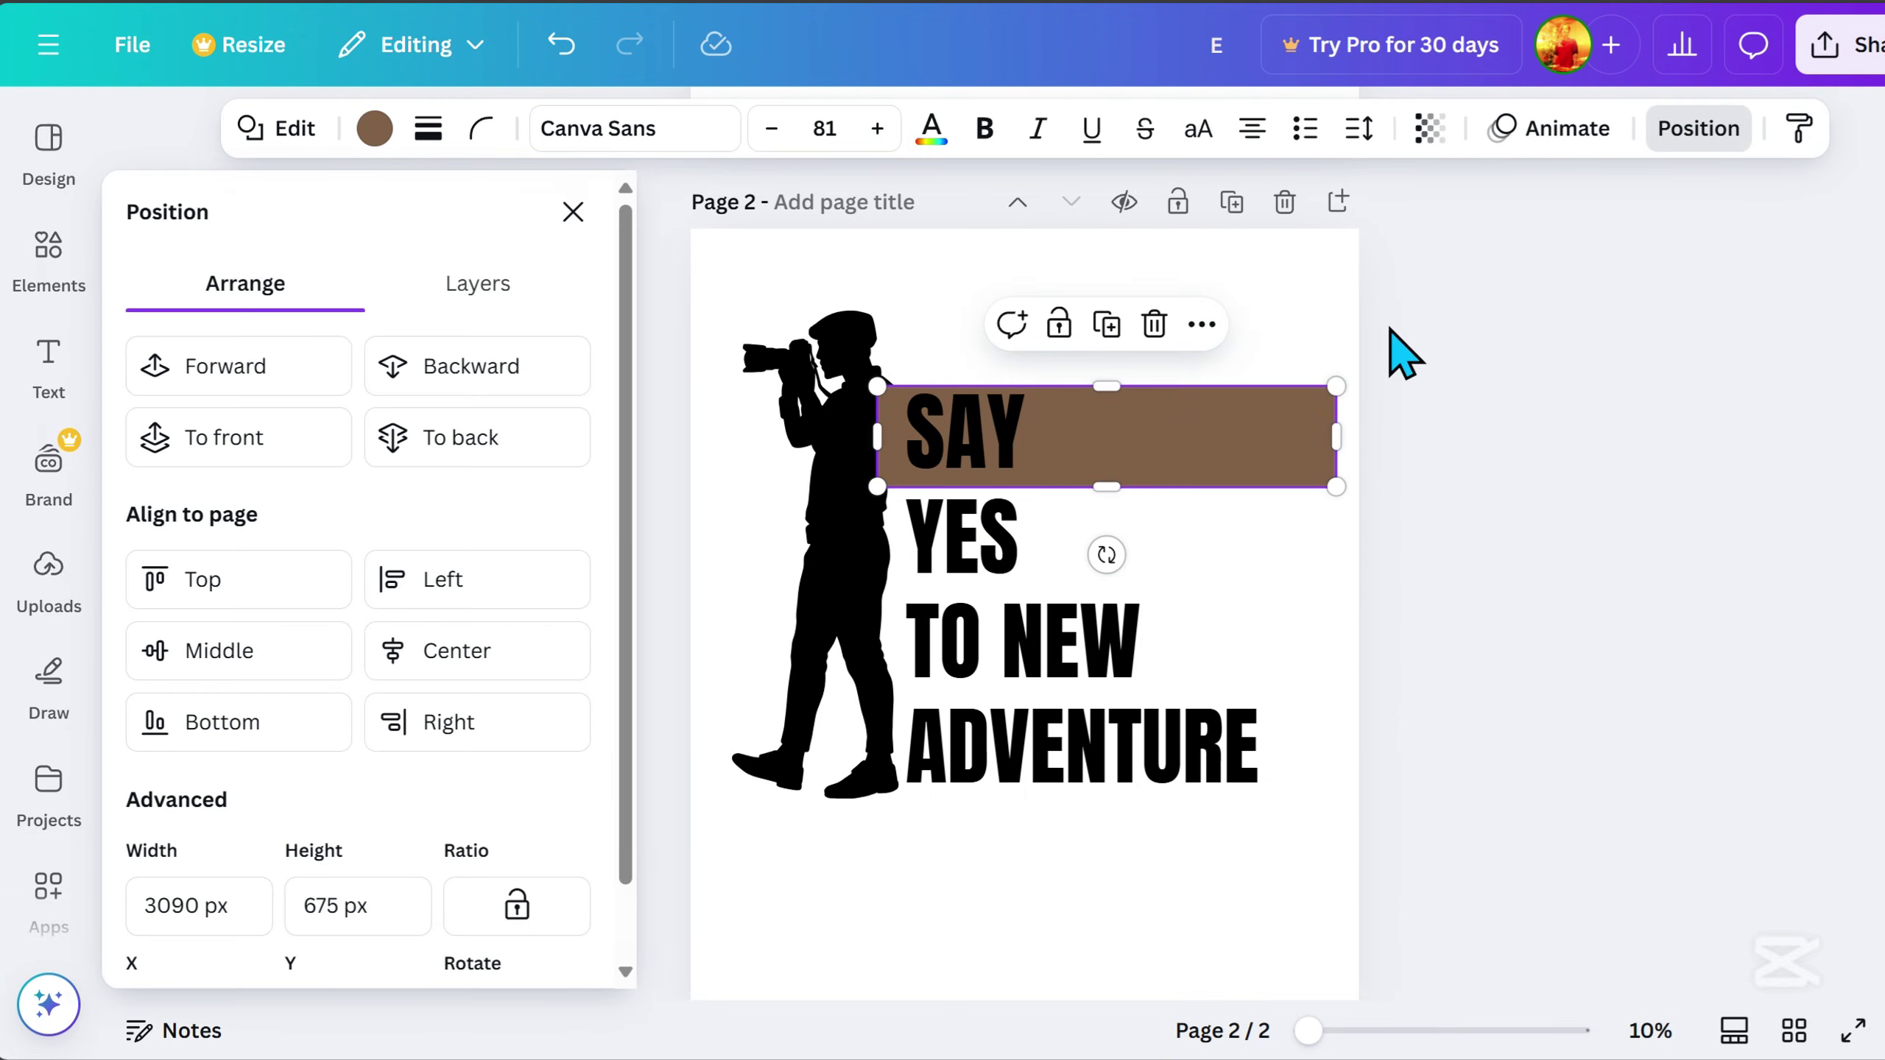
pyautogui.click(478, 283)
pyautogui.moveTo(364, 834); pyautogui.dragTo(389, 885)
pyautogui.click(1671, 587)
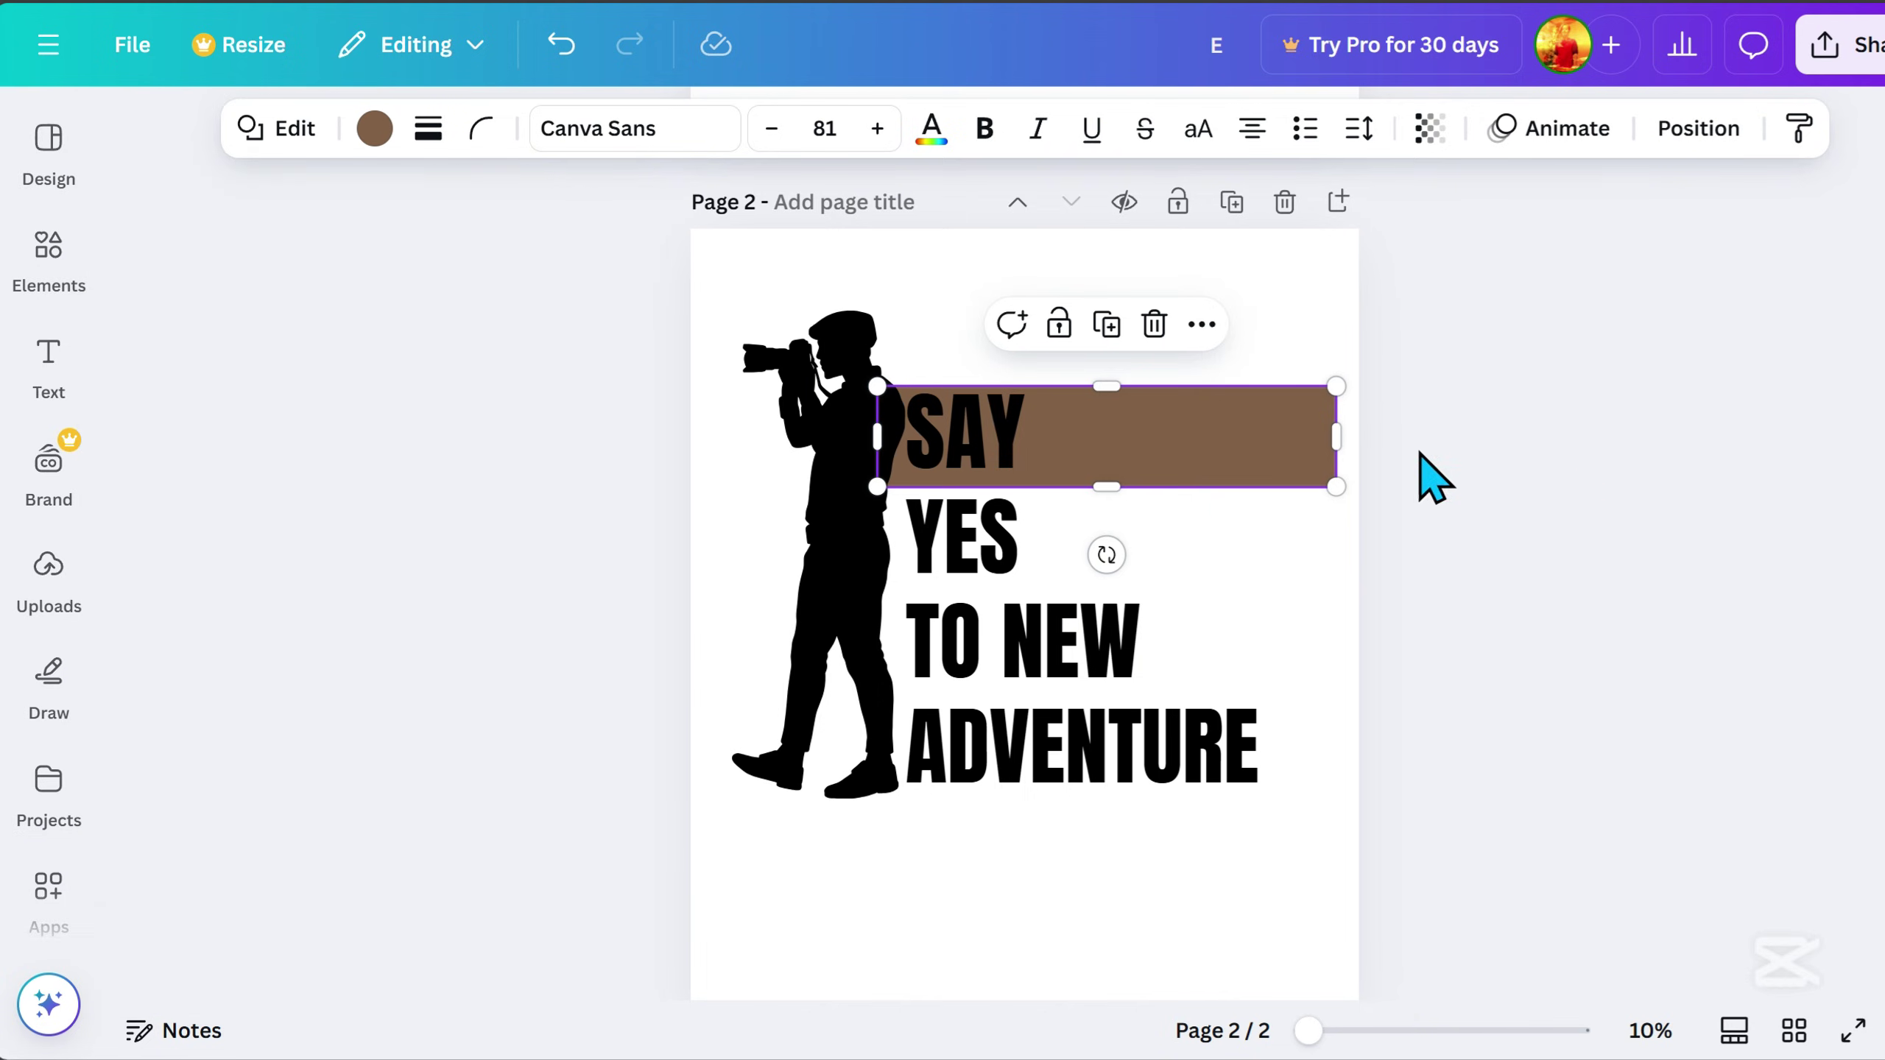
# Place copies of the brown bar behind YES and TO NEW, and color the bar behind SAY light terracotta.
pyautogui.moveTo(1192, 433); pyautogui.dragTo(1185, 633)
pyautogui.click(1620, 556)
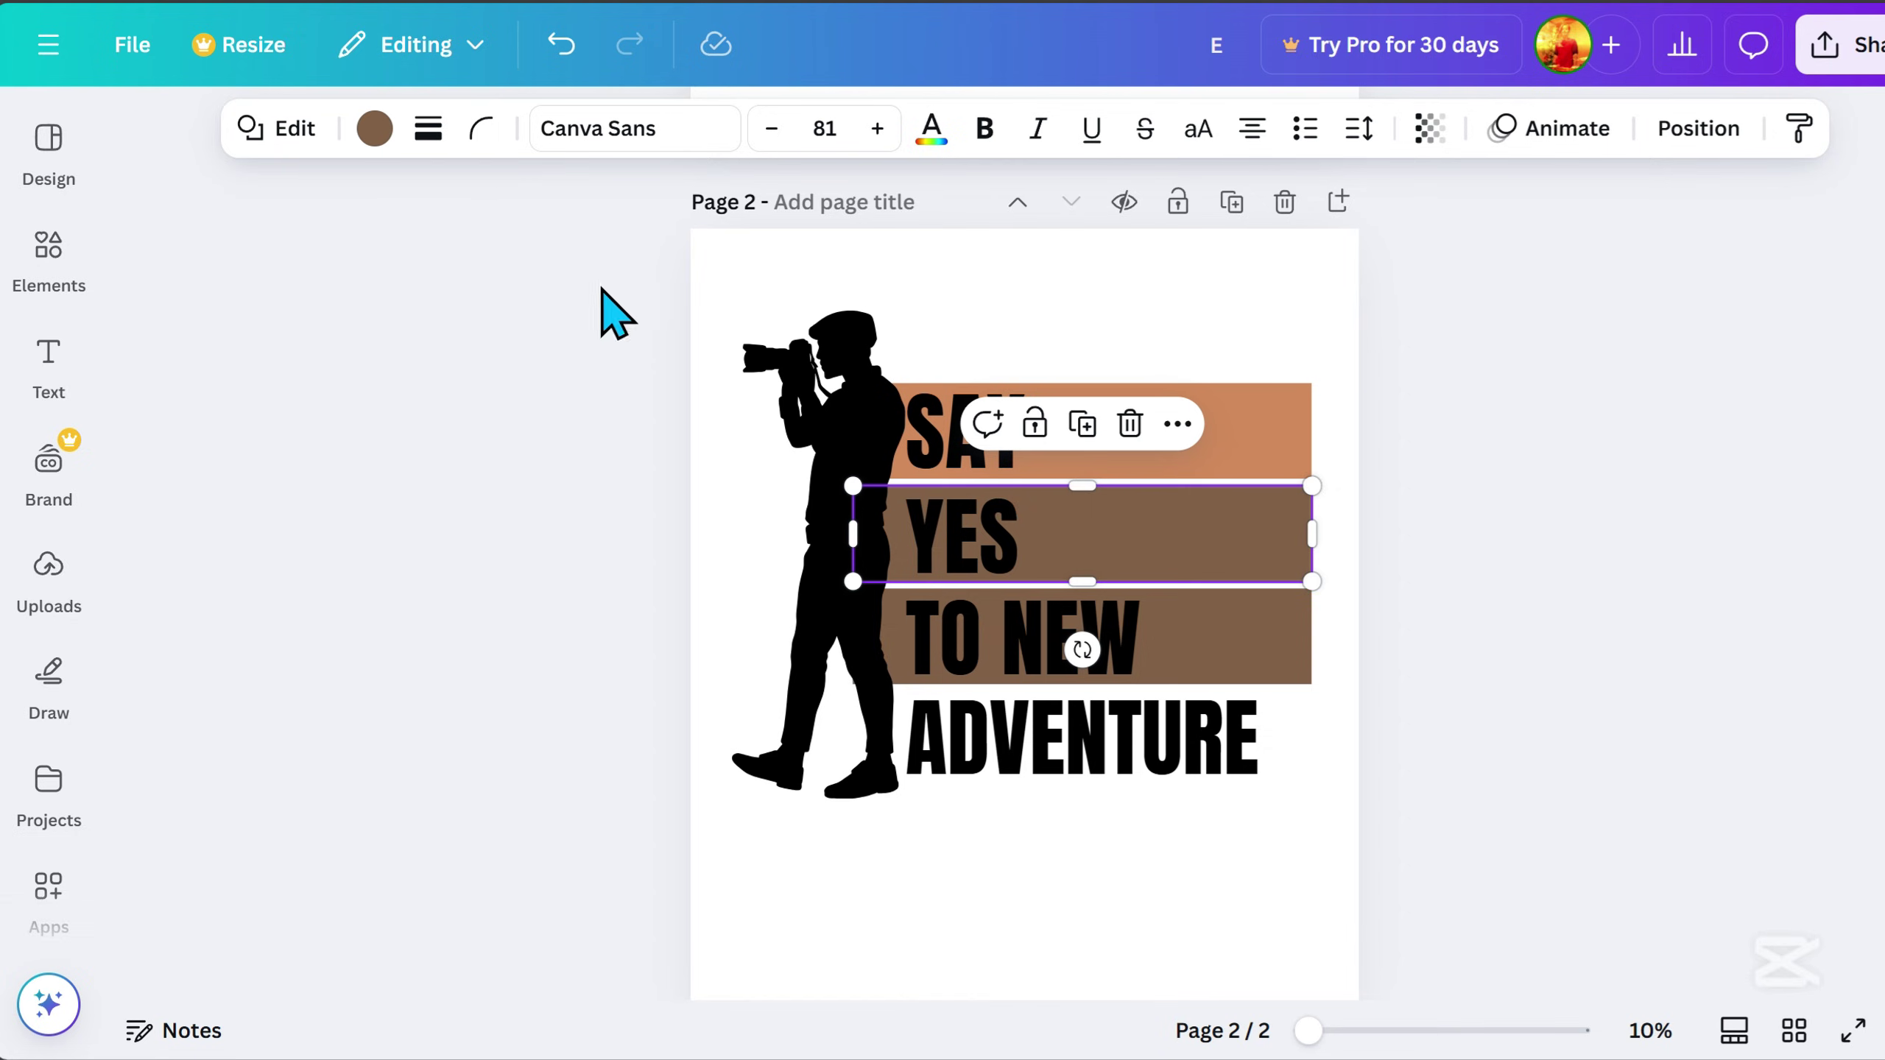
# Recolor the bar behind YES to reddish brown #AF7147 and the bar behind TO NEW to a brown-orange shade.
pyautogui.click(375, 129)
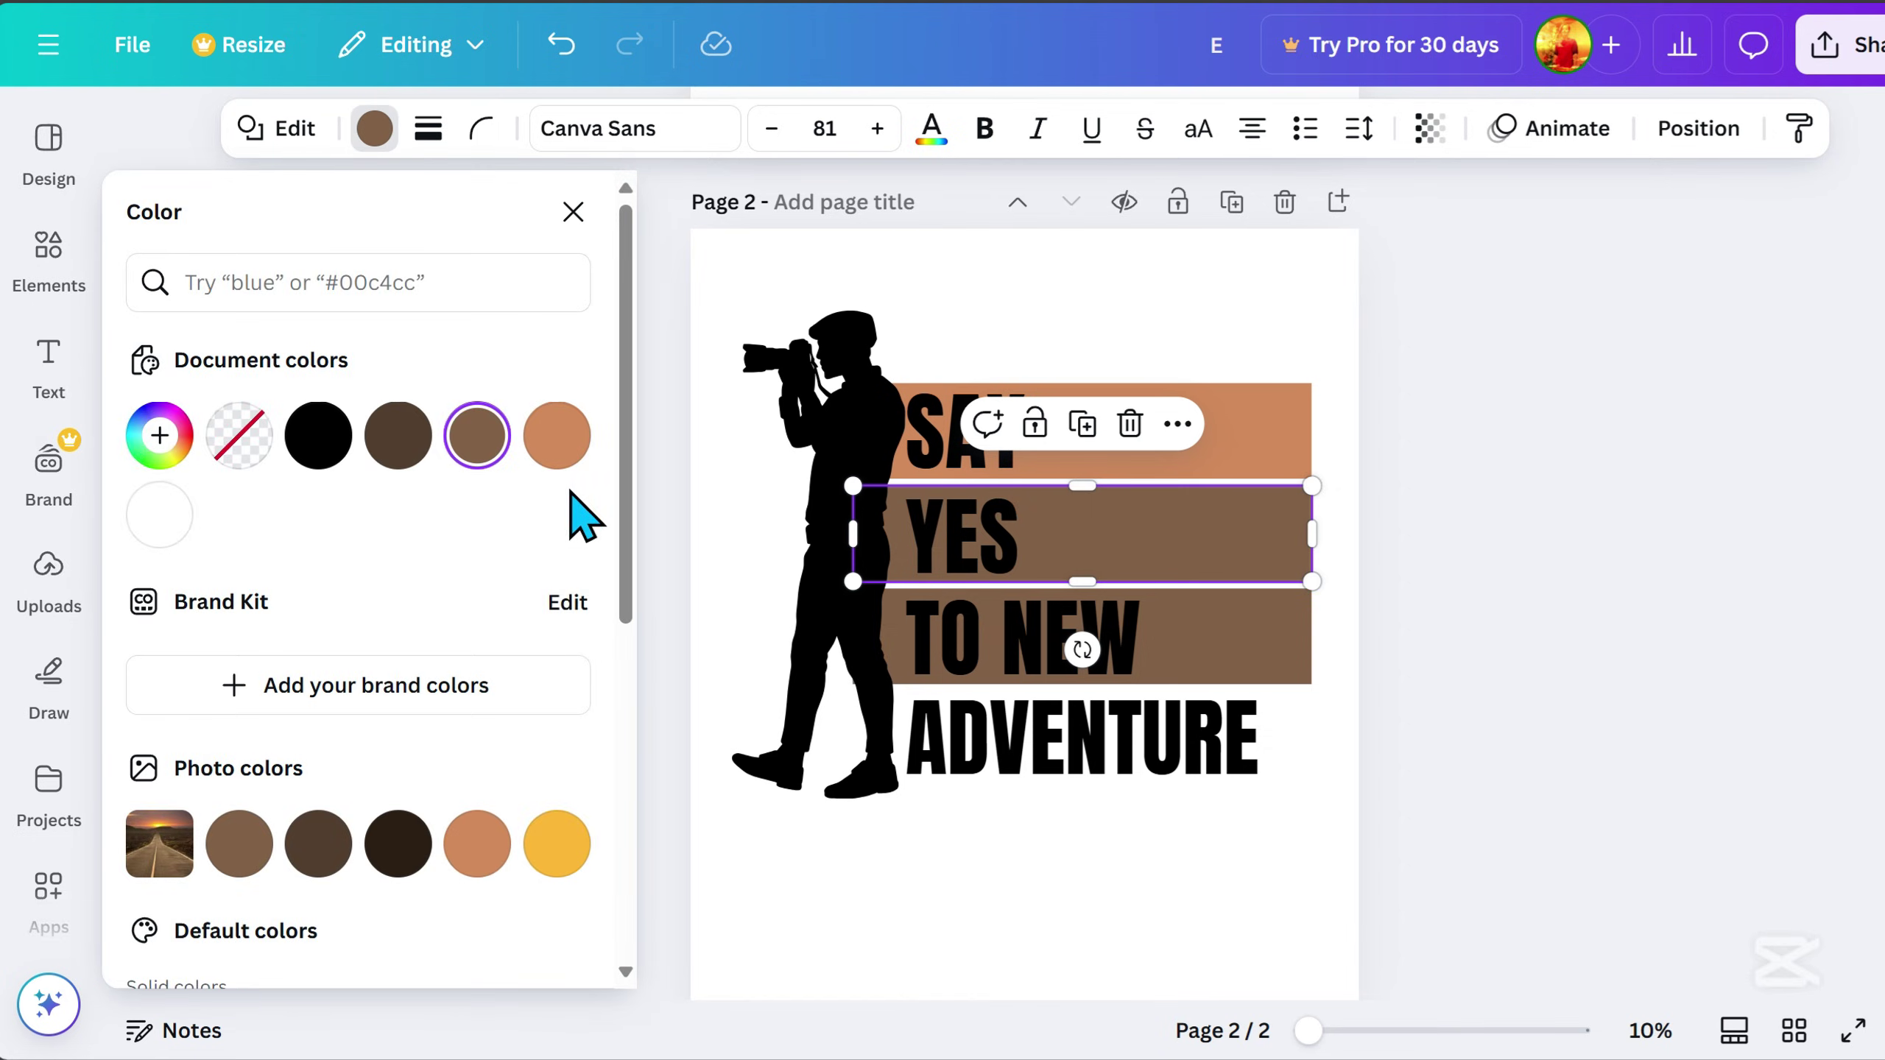
pyautogui.click(475, 847)
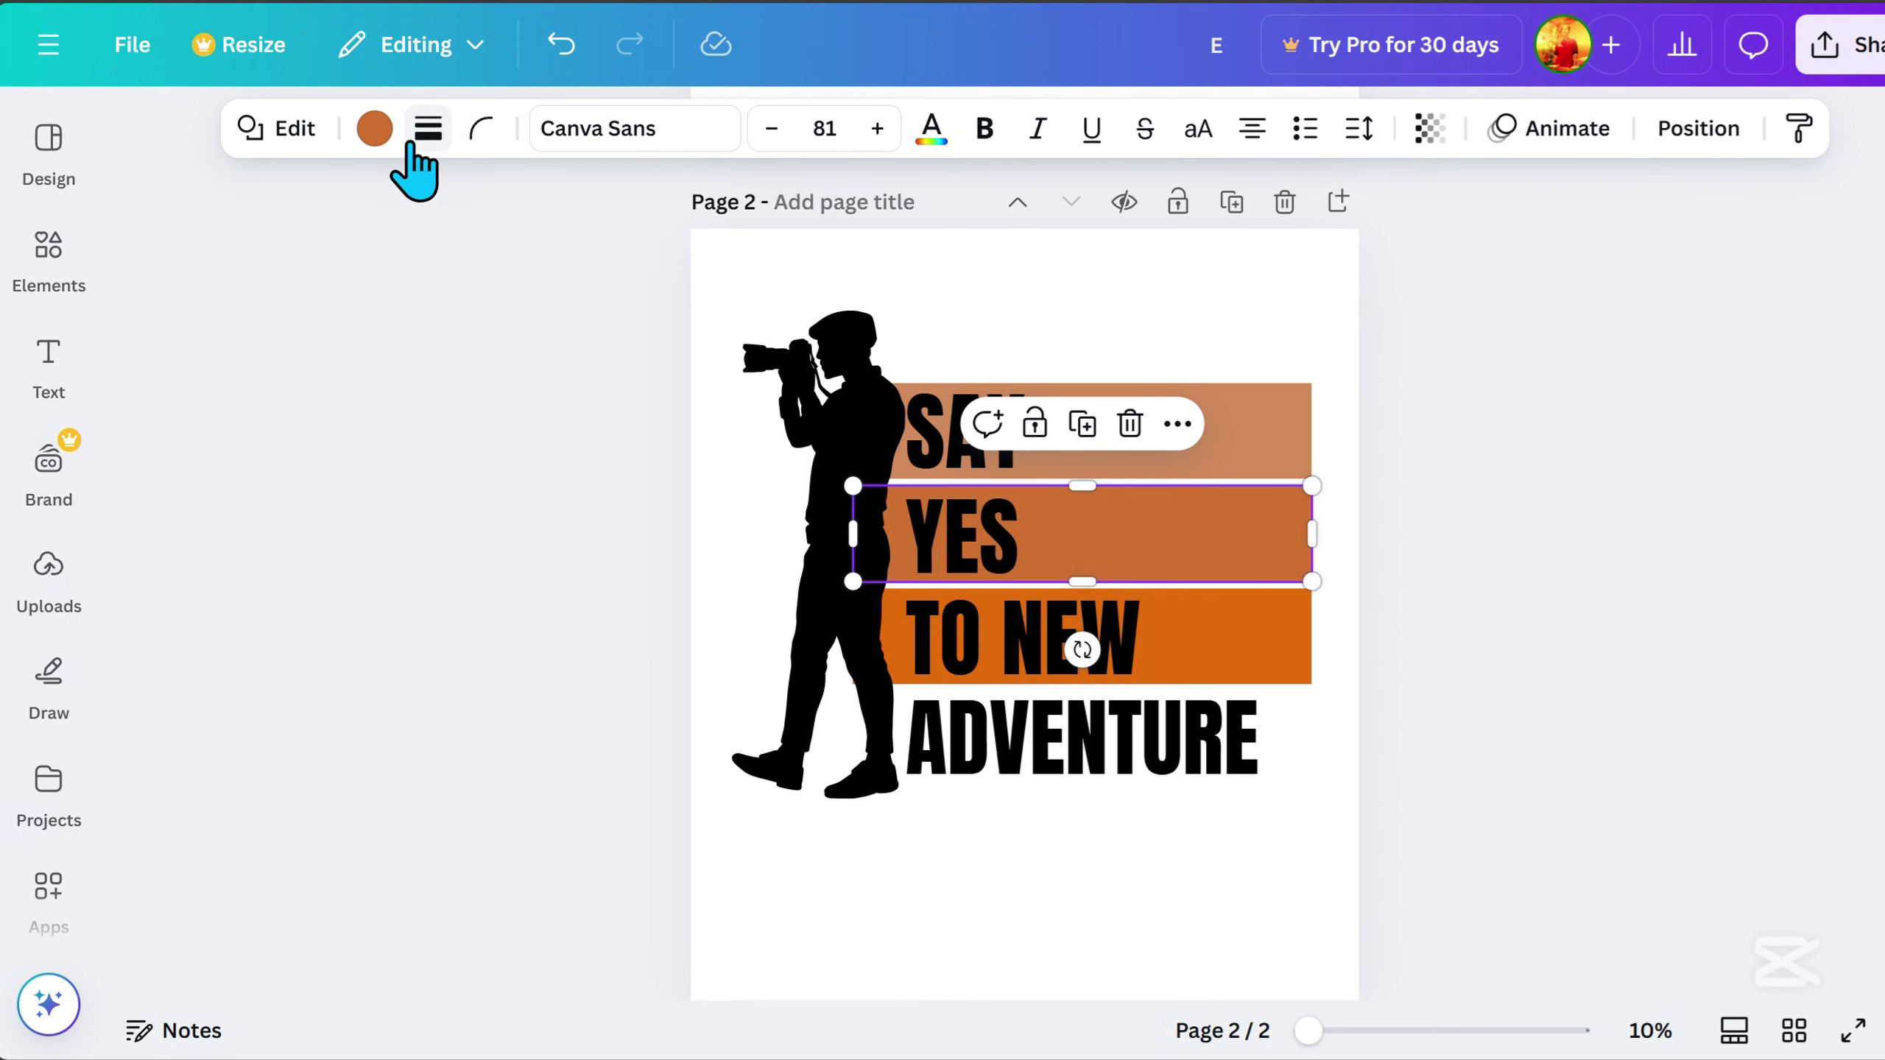
pyautogui.click(375, 129)
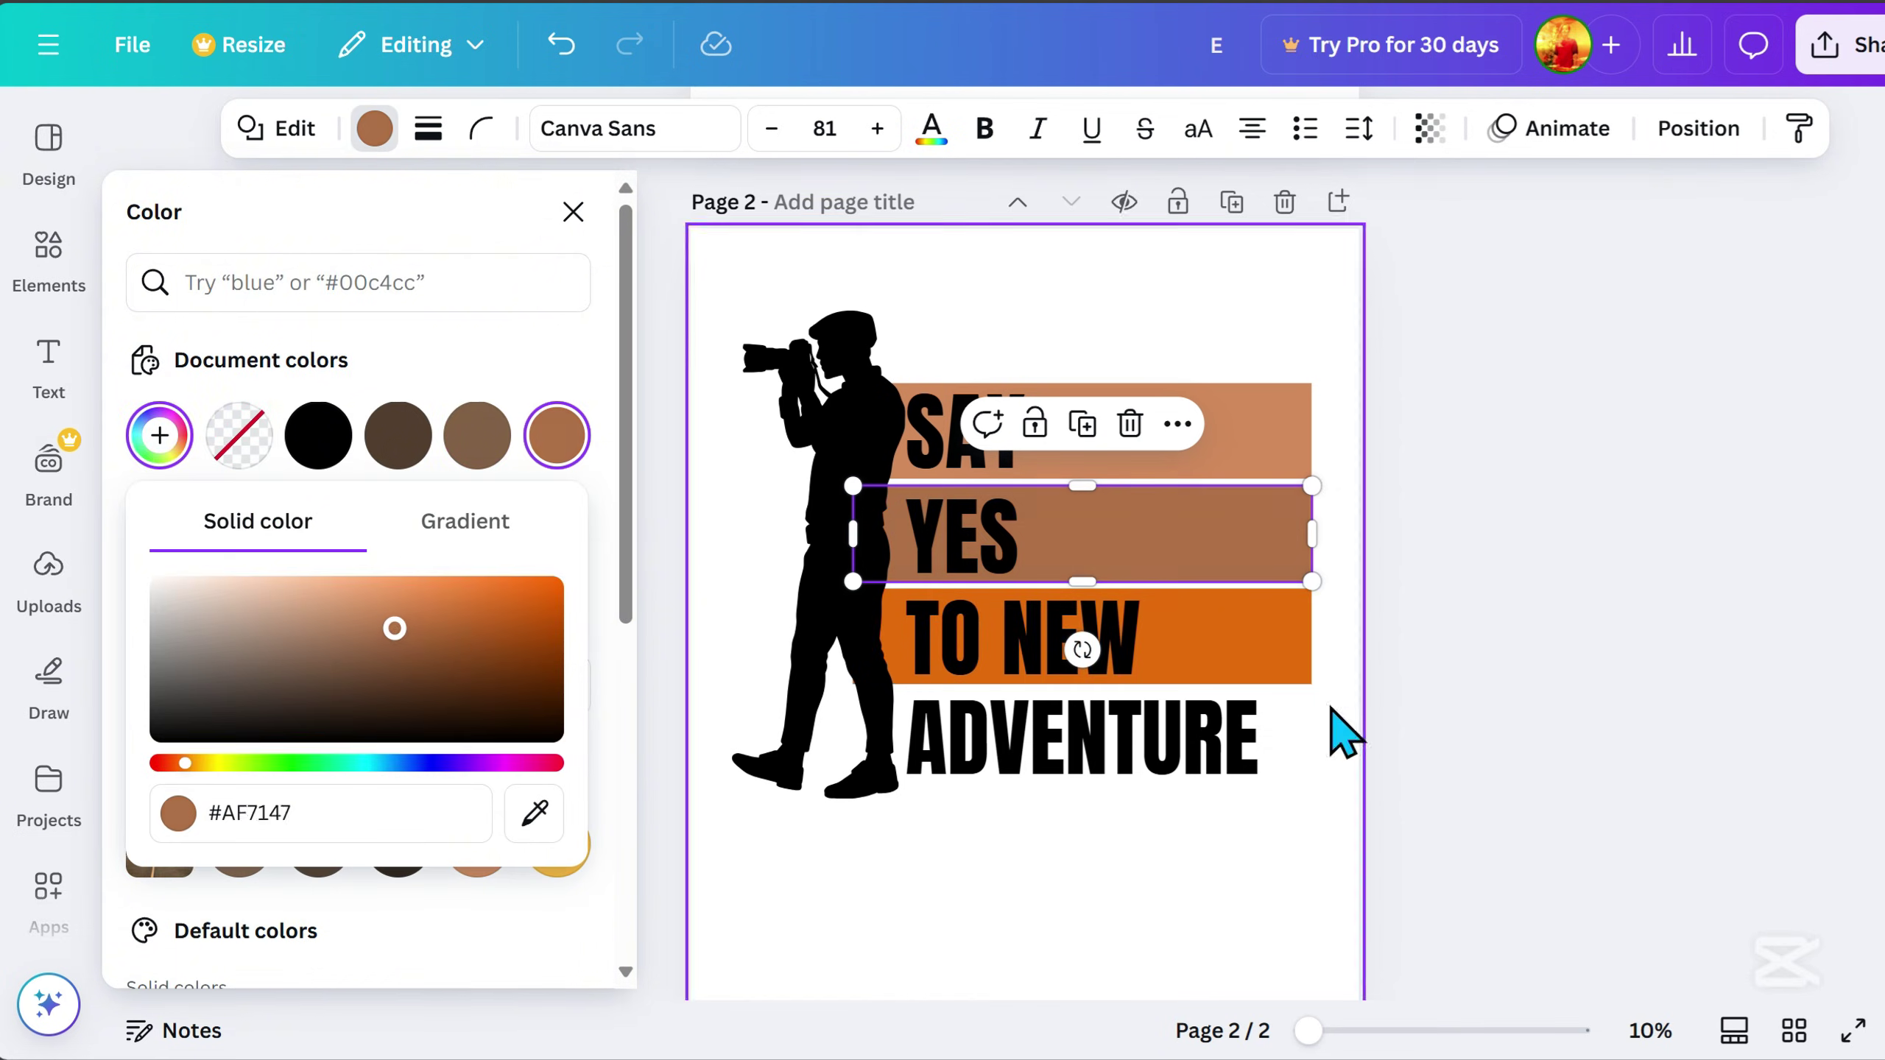
pyautogui.click(1261, 653)
pyautogui.moveTo(522, 610); pyautogui.dragTo(433, 614)
# Shorten the bar behind SAY to about 2080 px wide and the bar behind YES to slightly longer than that.
pyautogui.moveTo(1311, 460); pyautogui.dragTo(1162, 463)
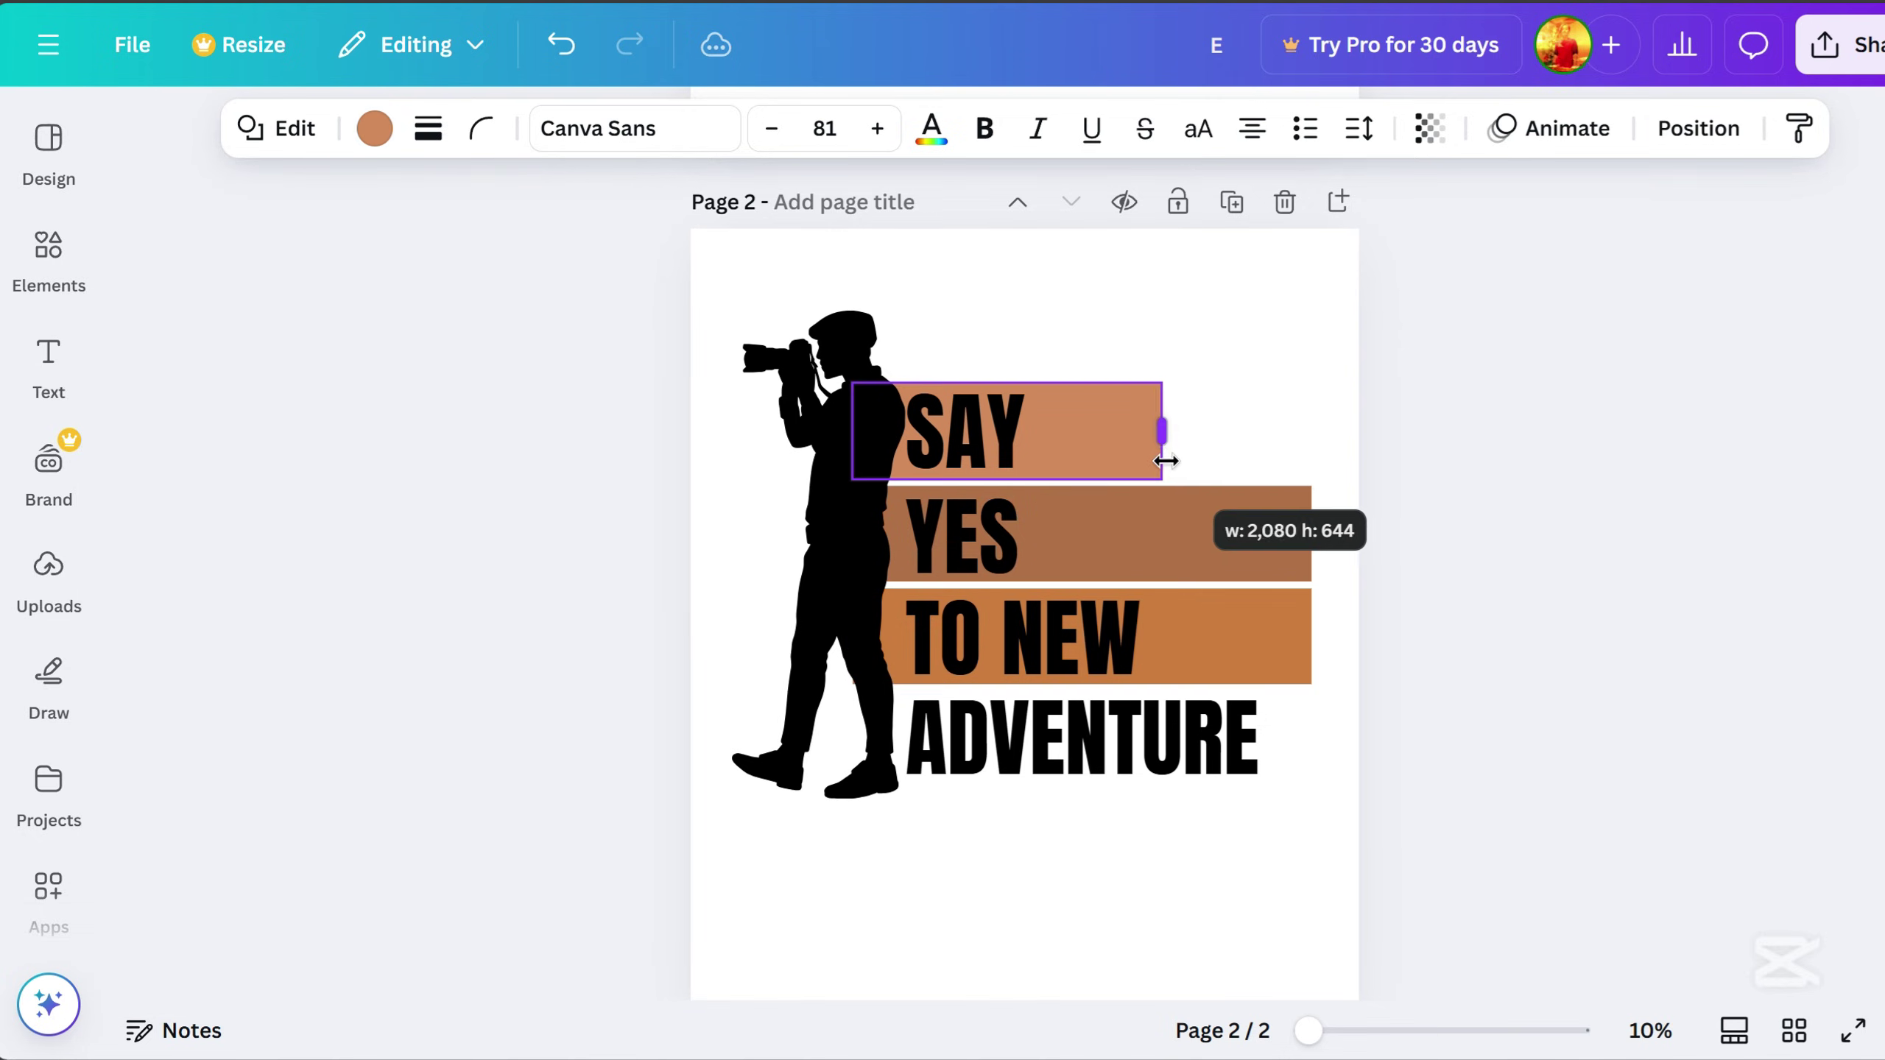
pyautogui.click(1232, 536)
pyautogui.moveTo(1311, 534); pyautogui.dragTo(1214, 536)
pyautogui.click(1473, 663)
# Select the whole photographer, bars and text composition, enlarge it to nearly fill the page width, and move it slightly down.
pyautogui.moveTo(1454, 818); pyautogui.dragTo(681, 319)
pyautogui.moveTo(1311, 311); pyautogui.dragTo(1359, 271)
pyautogui.moveTo(1054, 549); pyautogui.dragTo(1033, 622)
# Color the words YES and TO NEW white.
pyautogui.click(972, 478)
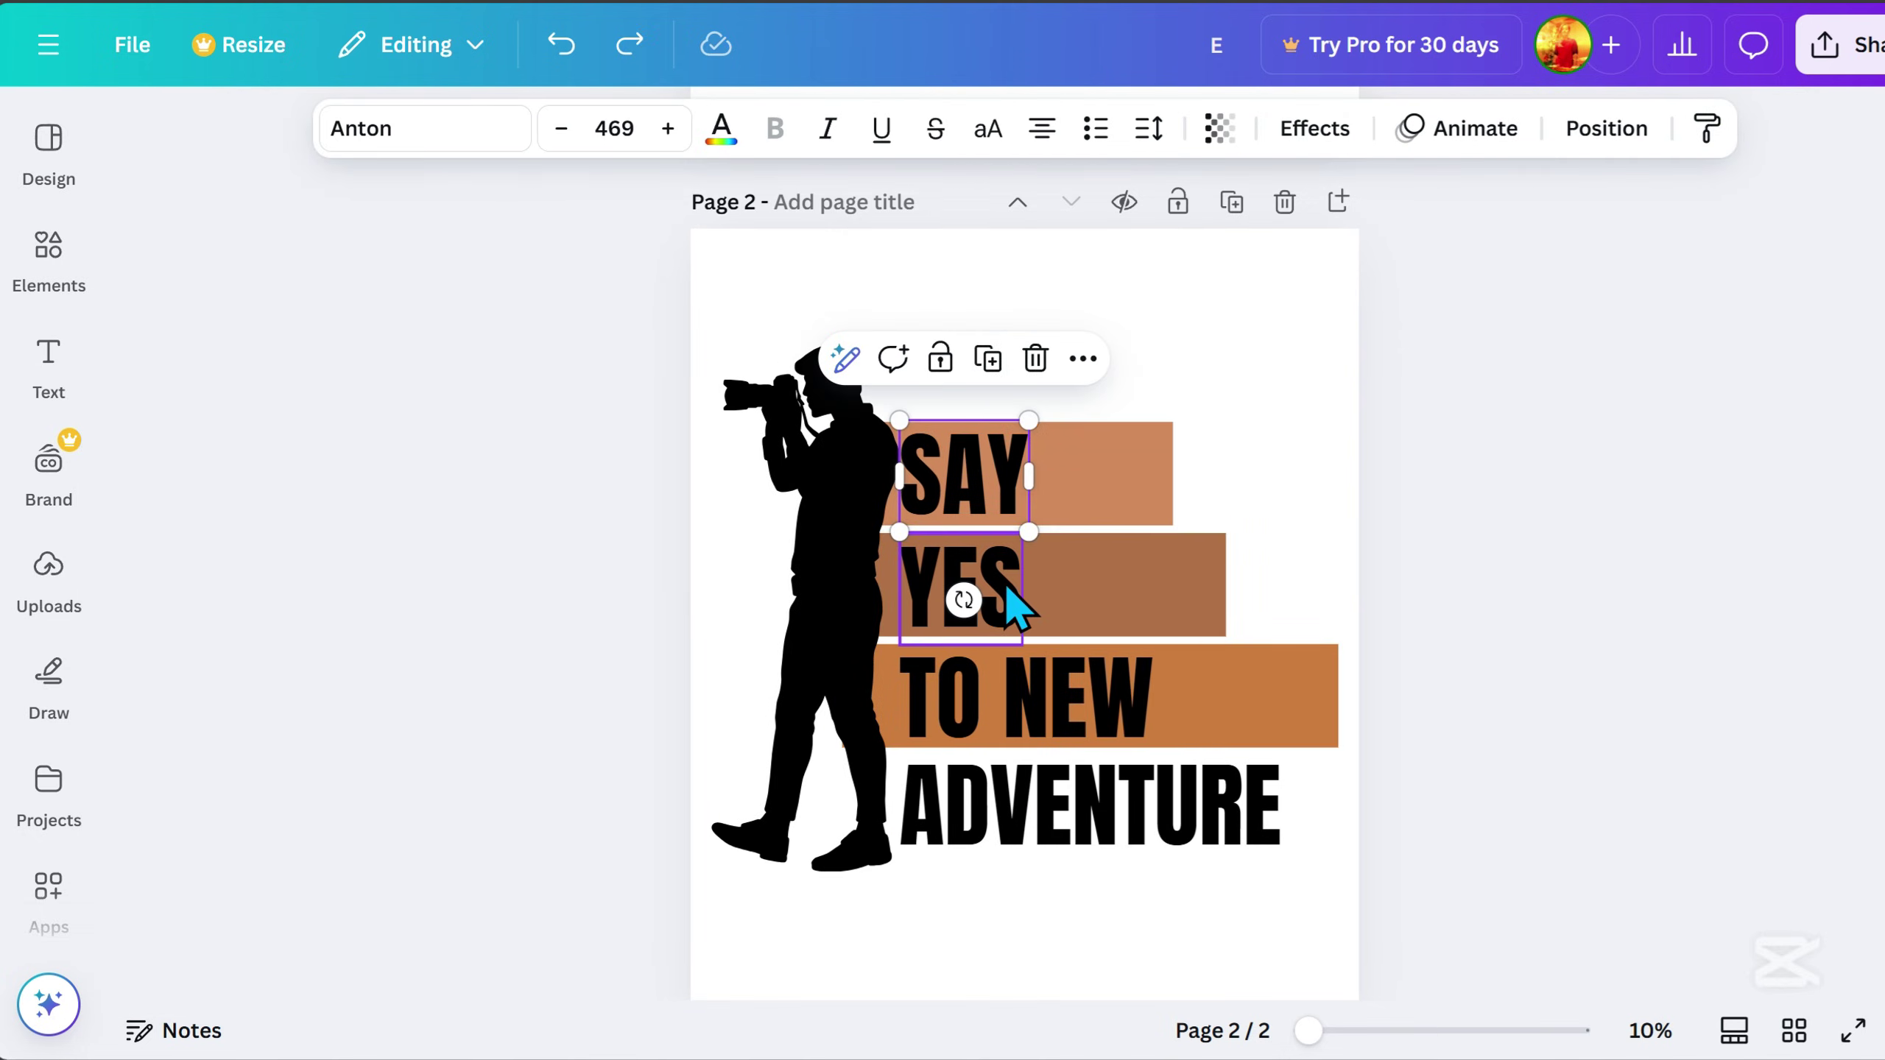
pyautogui.click(1004, 581)
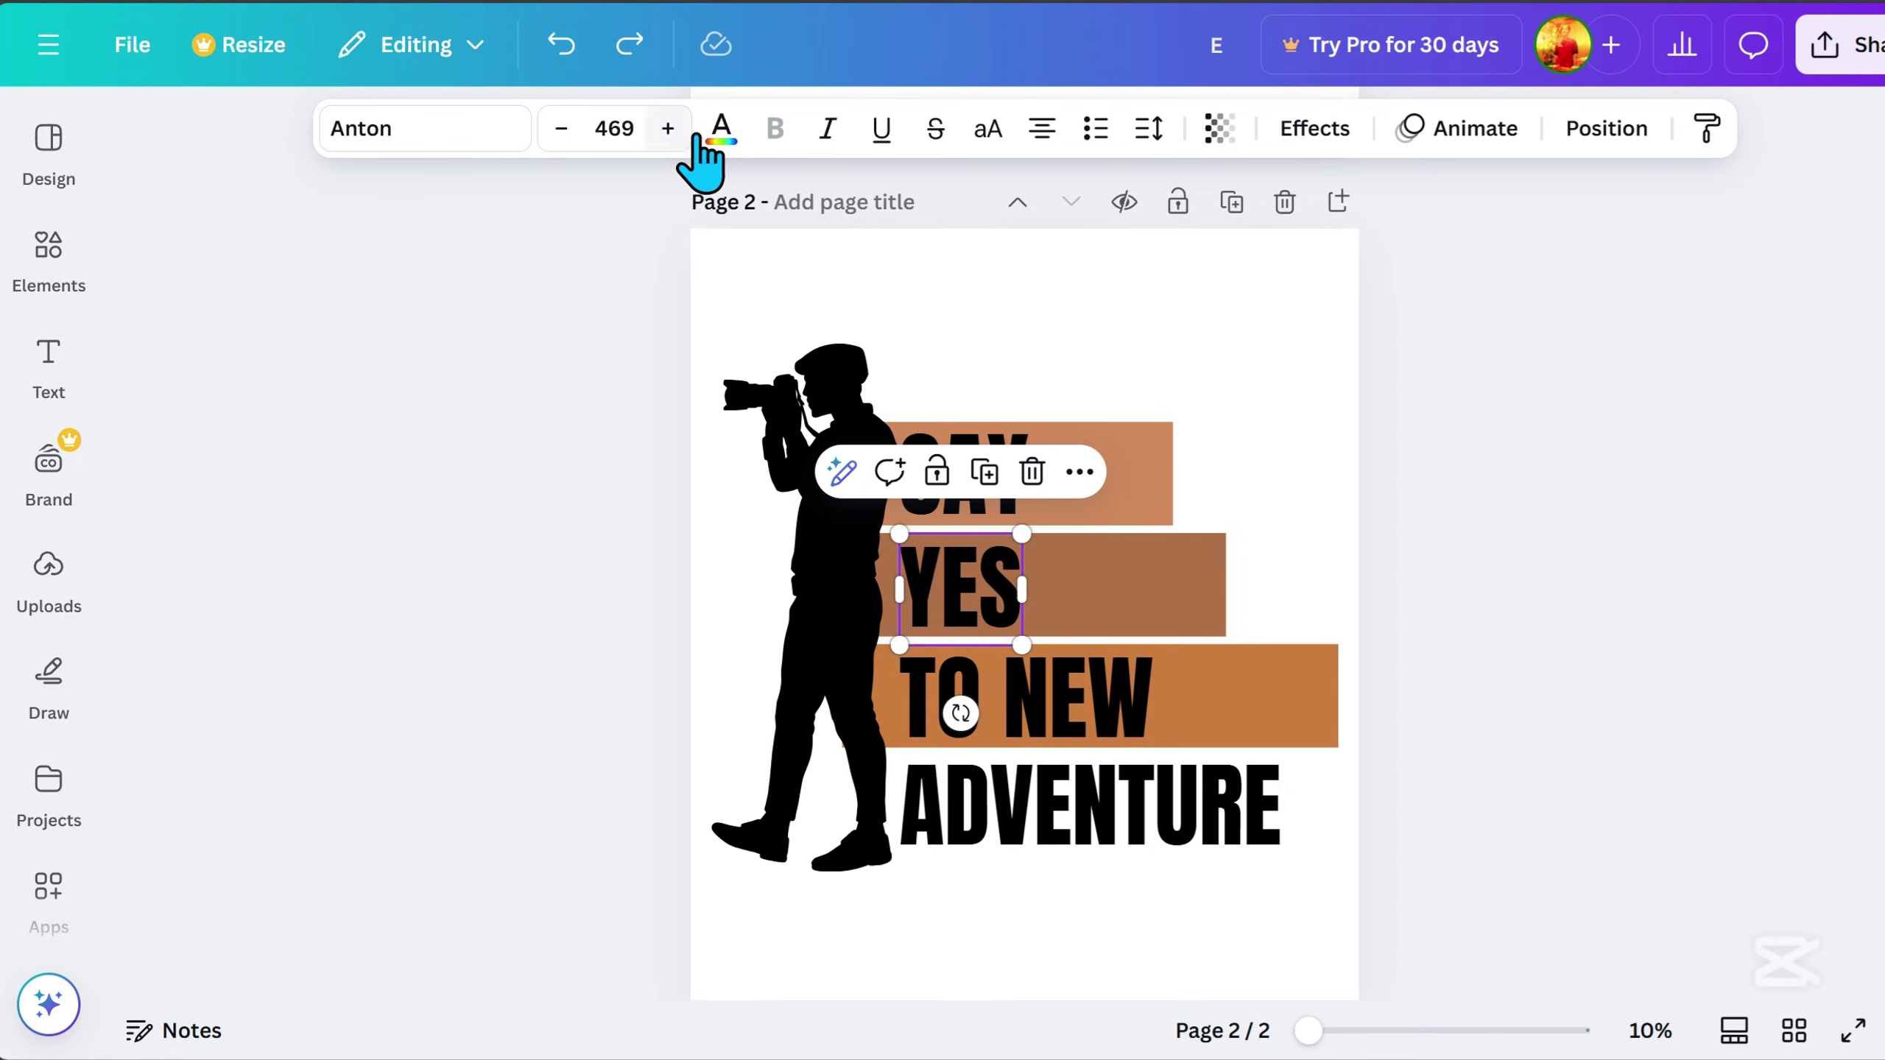
pyautogui.click(724, 132)
pyautogui.click(239, 516)
pyautogui.click(1064, 702)
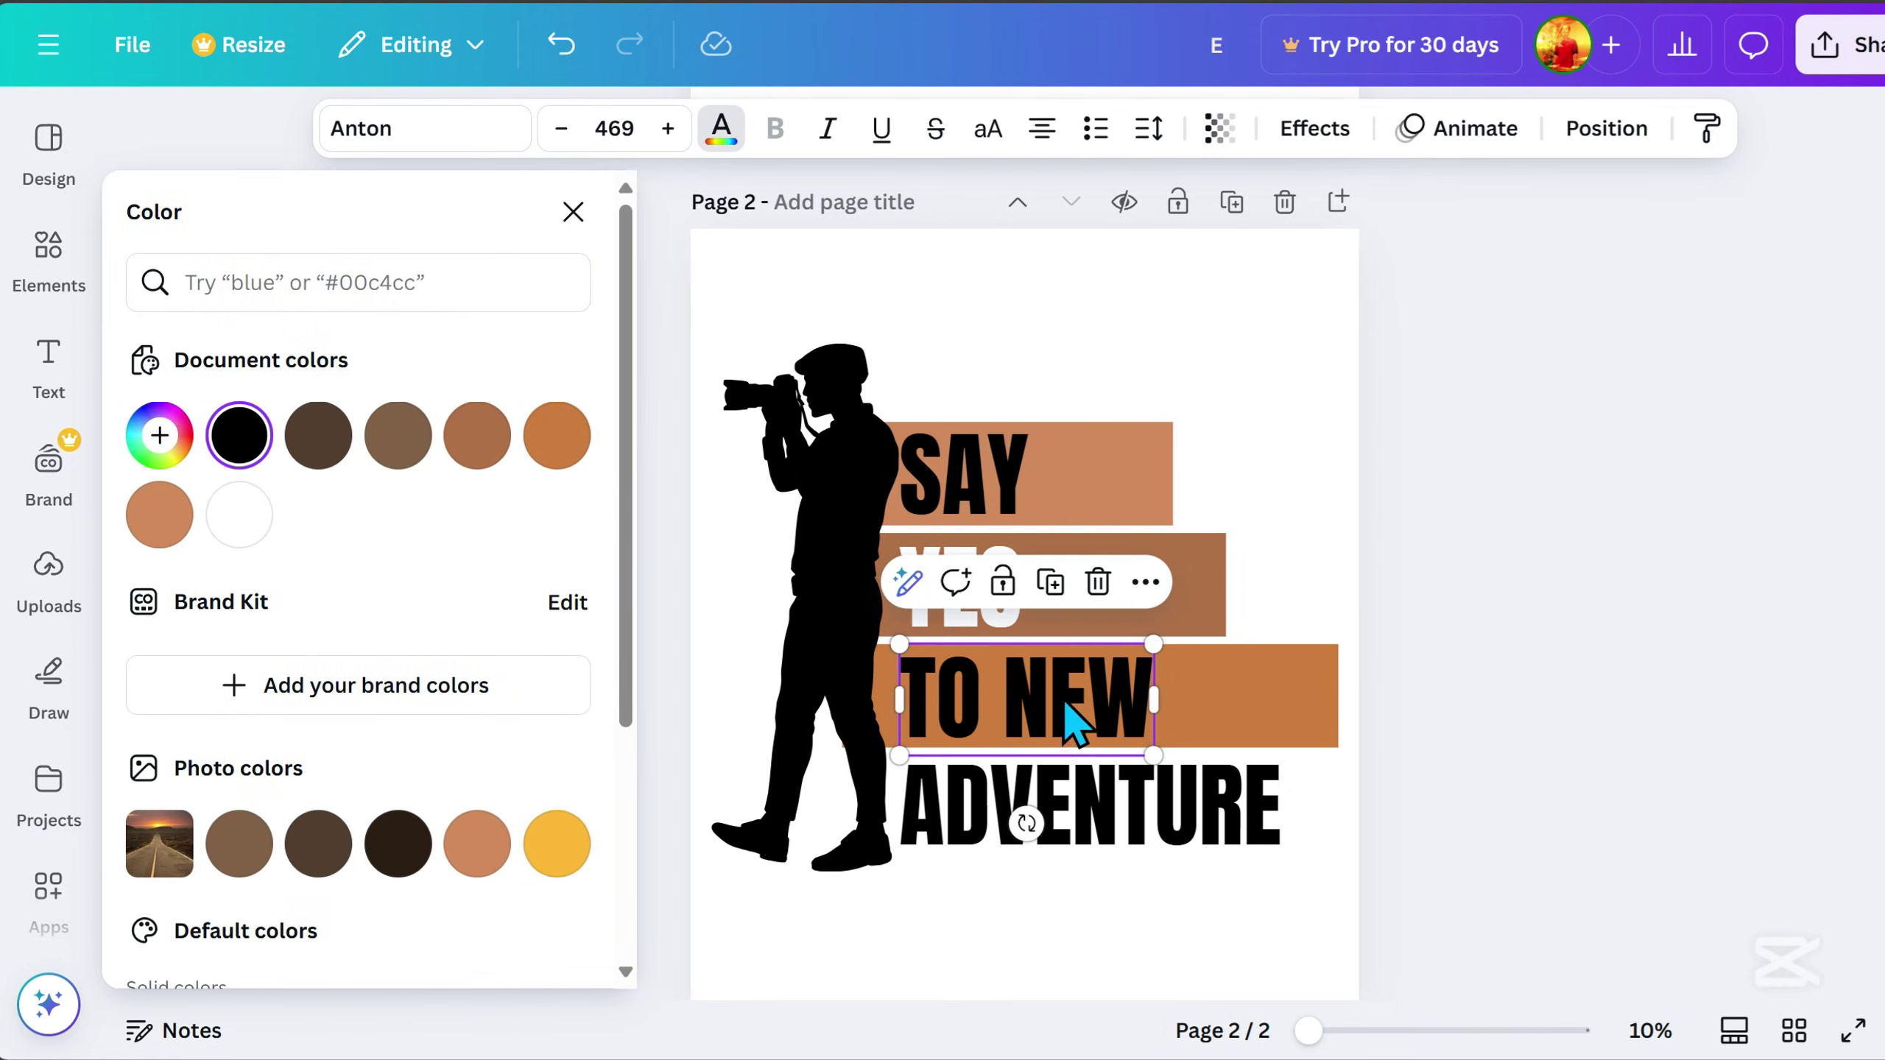
pyautogui.click(238, 519)
pyautogui.click(1428, 662)
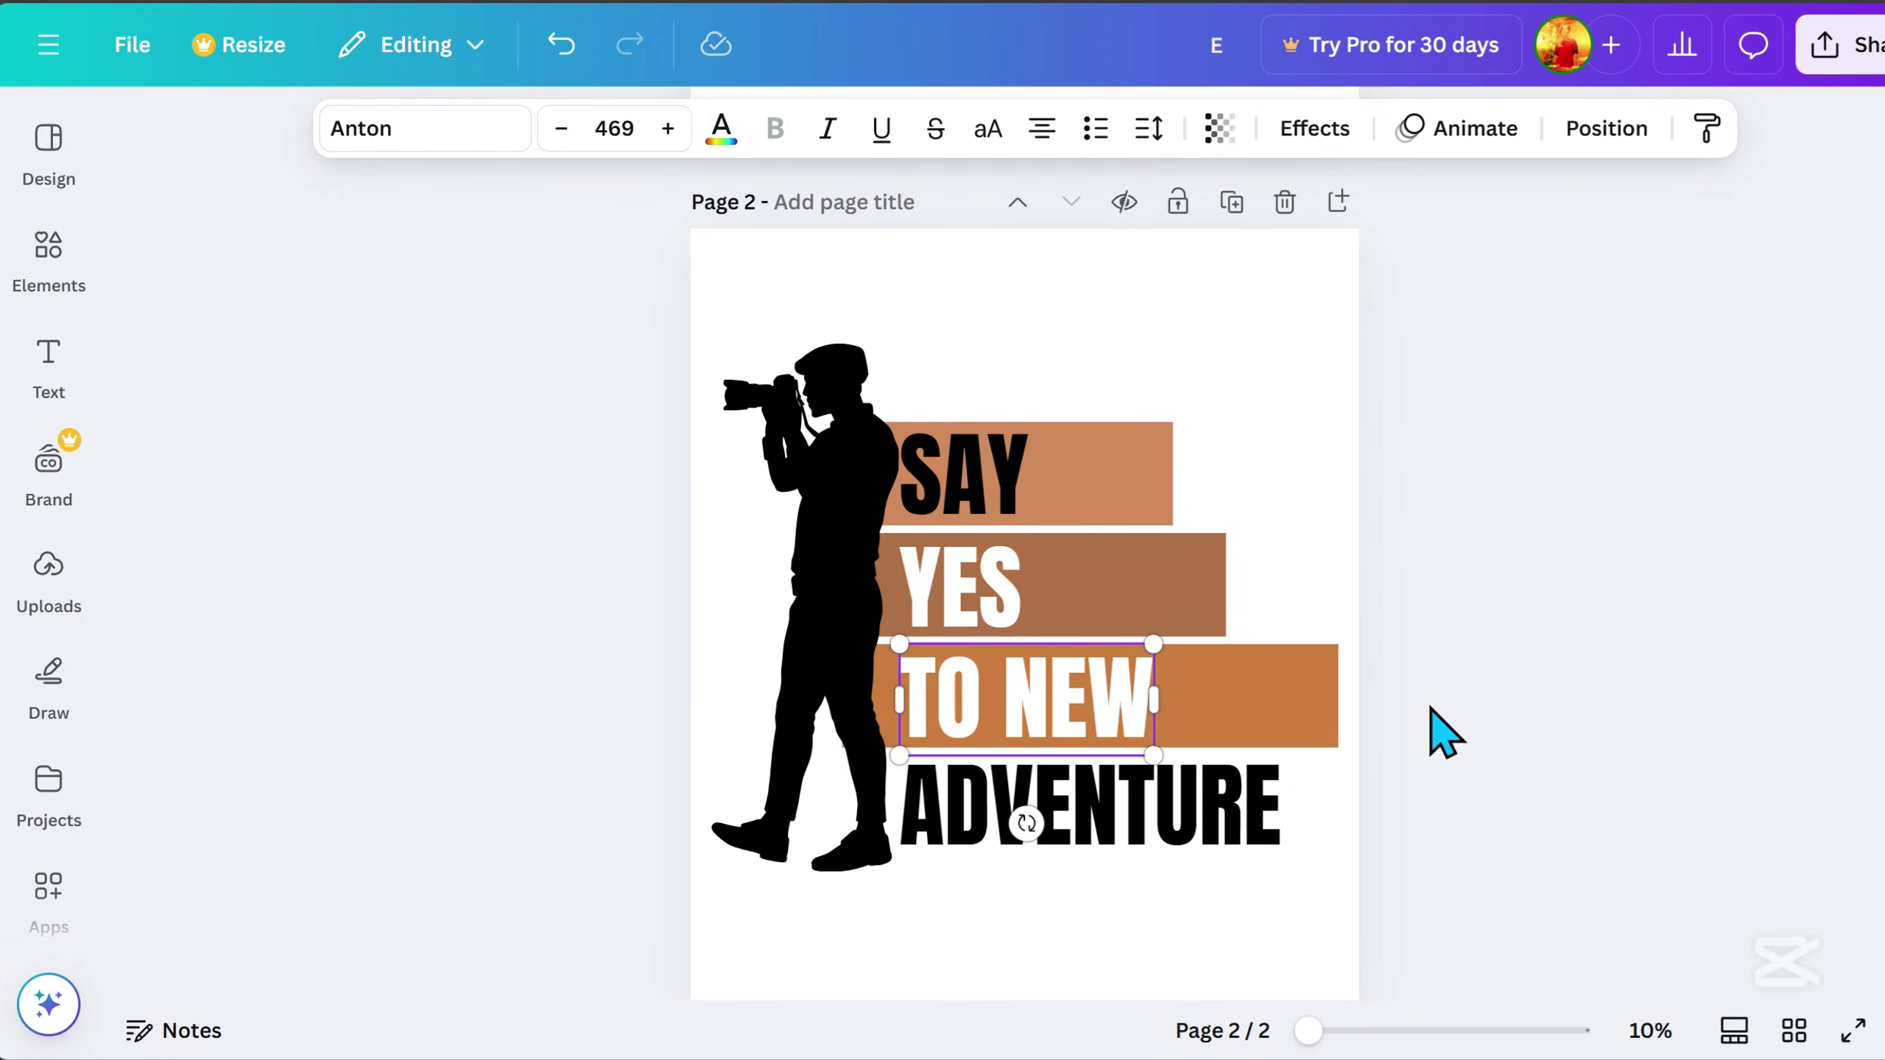
pyautogui.click(1436, 669)
# Place a copy of YES beside the original on its bar and give the copy the Hollow effect.
pyautogui.moveTo(994, 620); pyautogui.dragTo(1131, 620)
pyautogui.click(1314, 129)
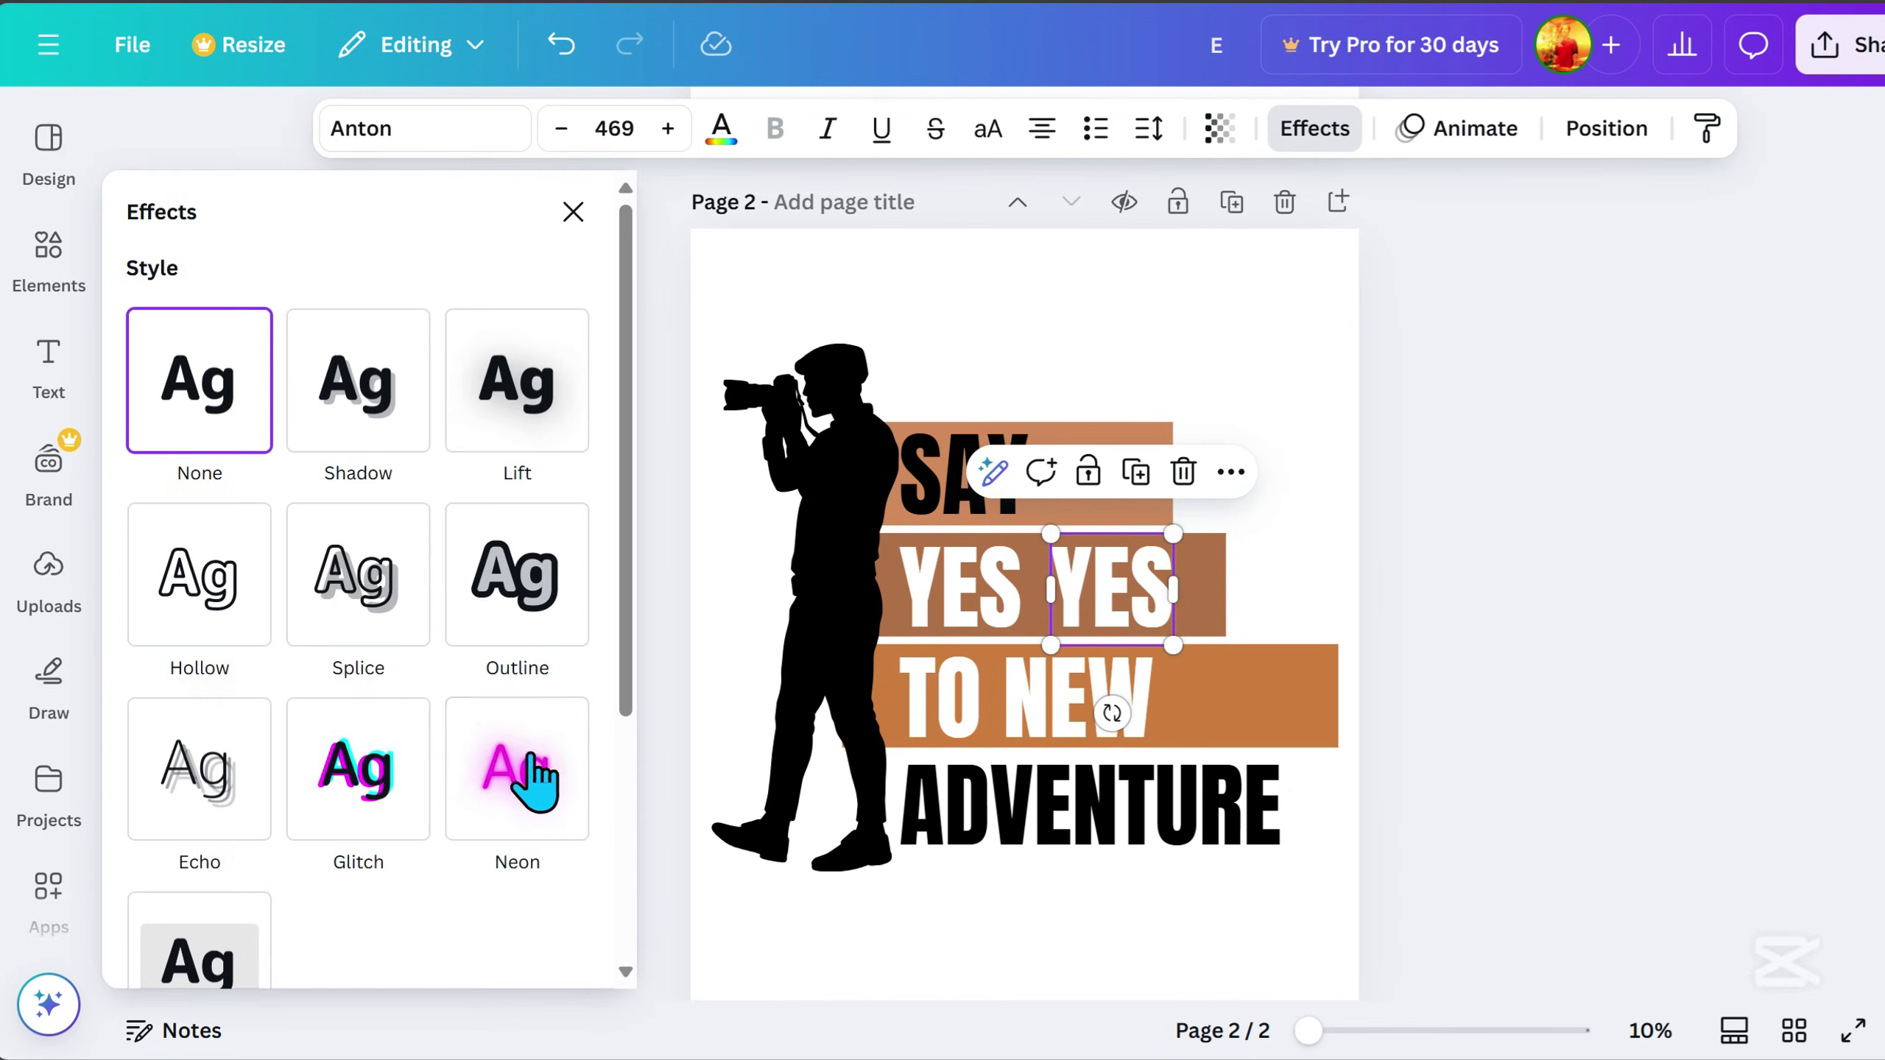
pyautogui.click(223, 613)
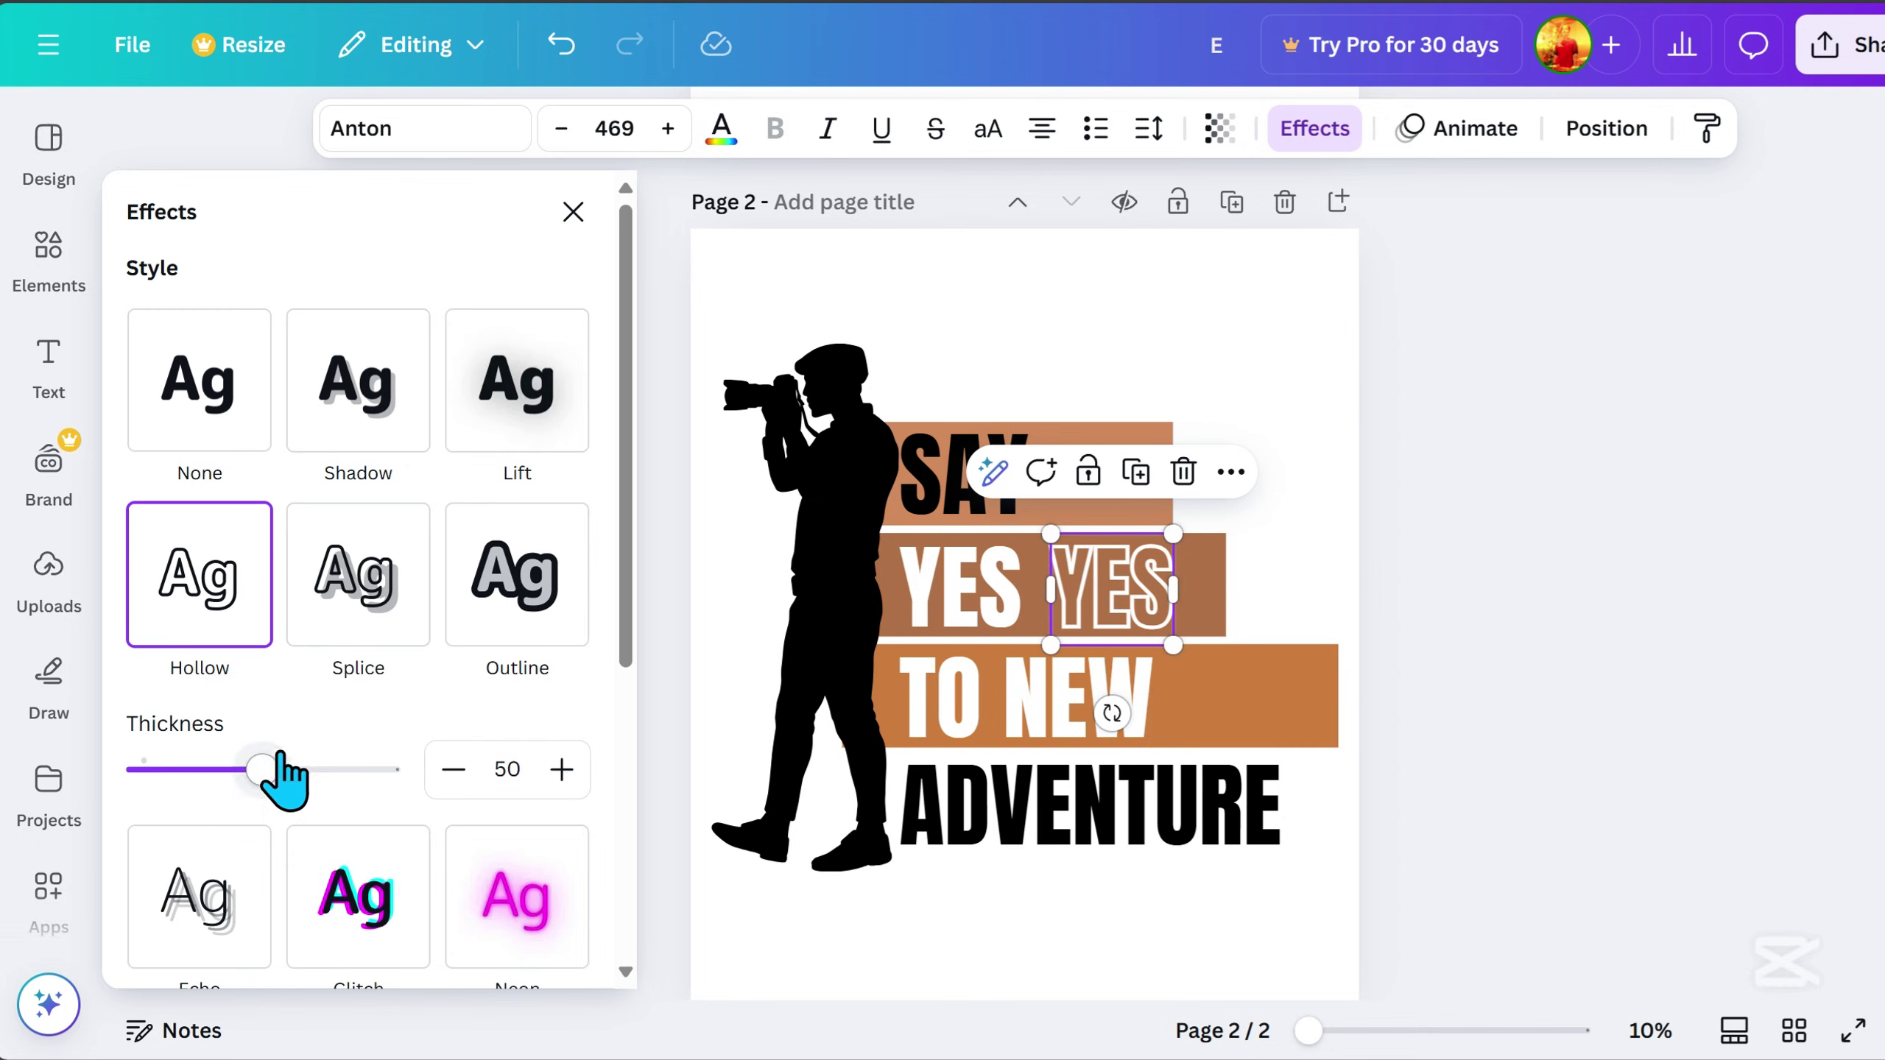
pyautogui.click(629, 808)
# Duplicate the TO NEW text, cut the copy down to NEW, and place it right after the original on the same bar.
pyautogui.click(1052, 707)
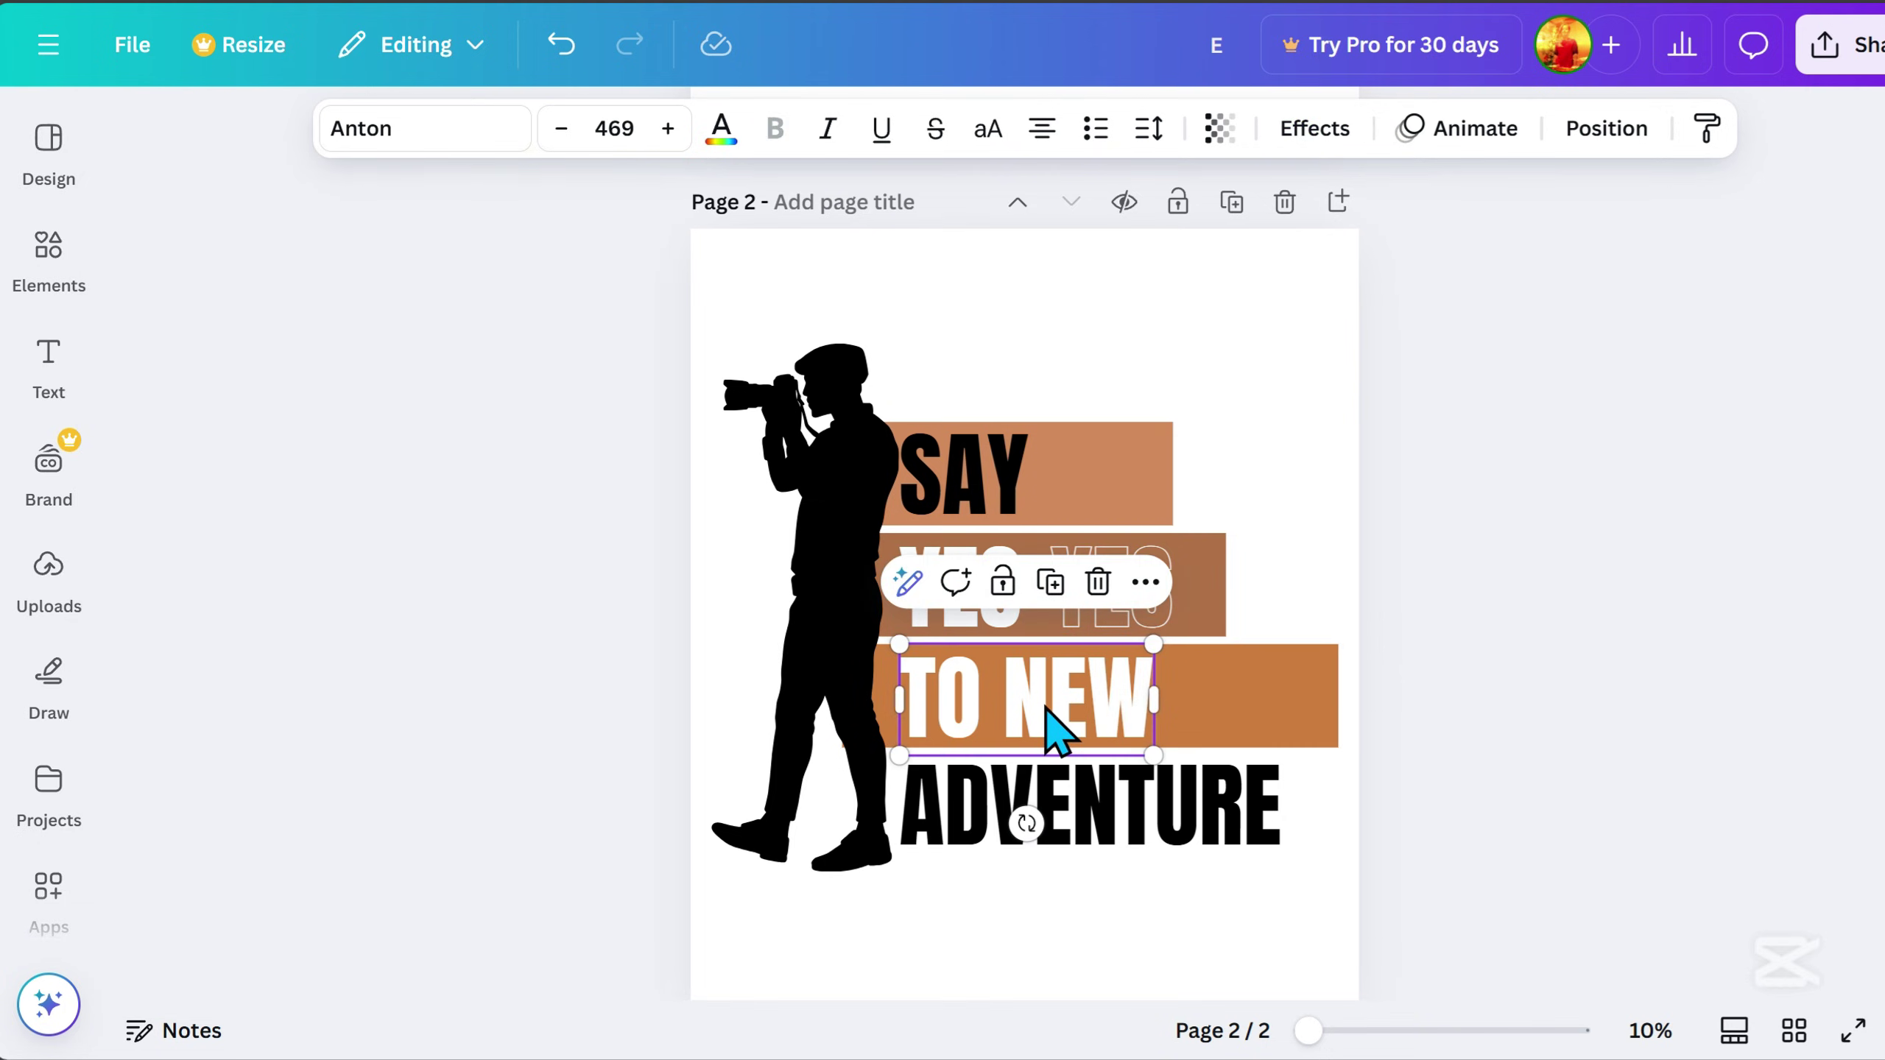
pyautogui.moveTo(1002, 708); pyautogui.dragTo(1265, 702)
pyautogui.moveTo(1093, 698); pyautogui.dragTo(1158, 700)
pyautogui.press('BackSpace')
pyautogui.click(1545, 688)
pyautogui.moveTo(1280, 694); pyautogui.dragTo(1224, 692)
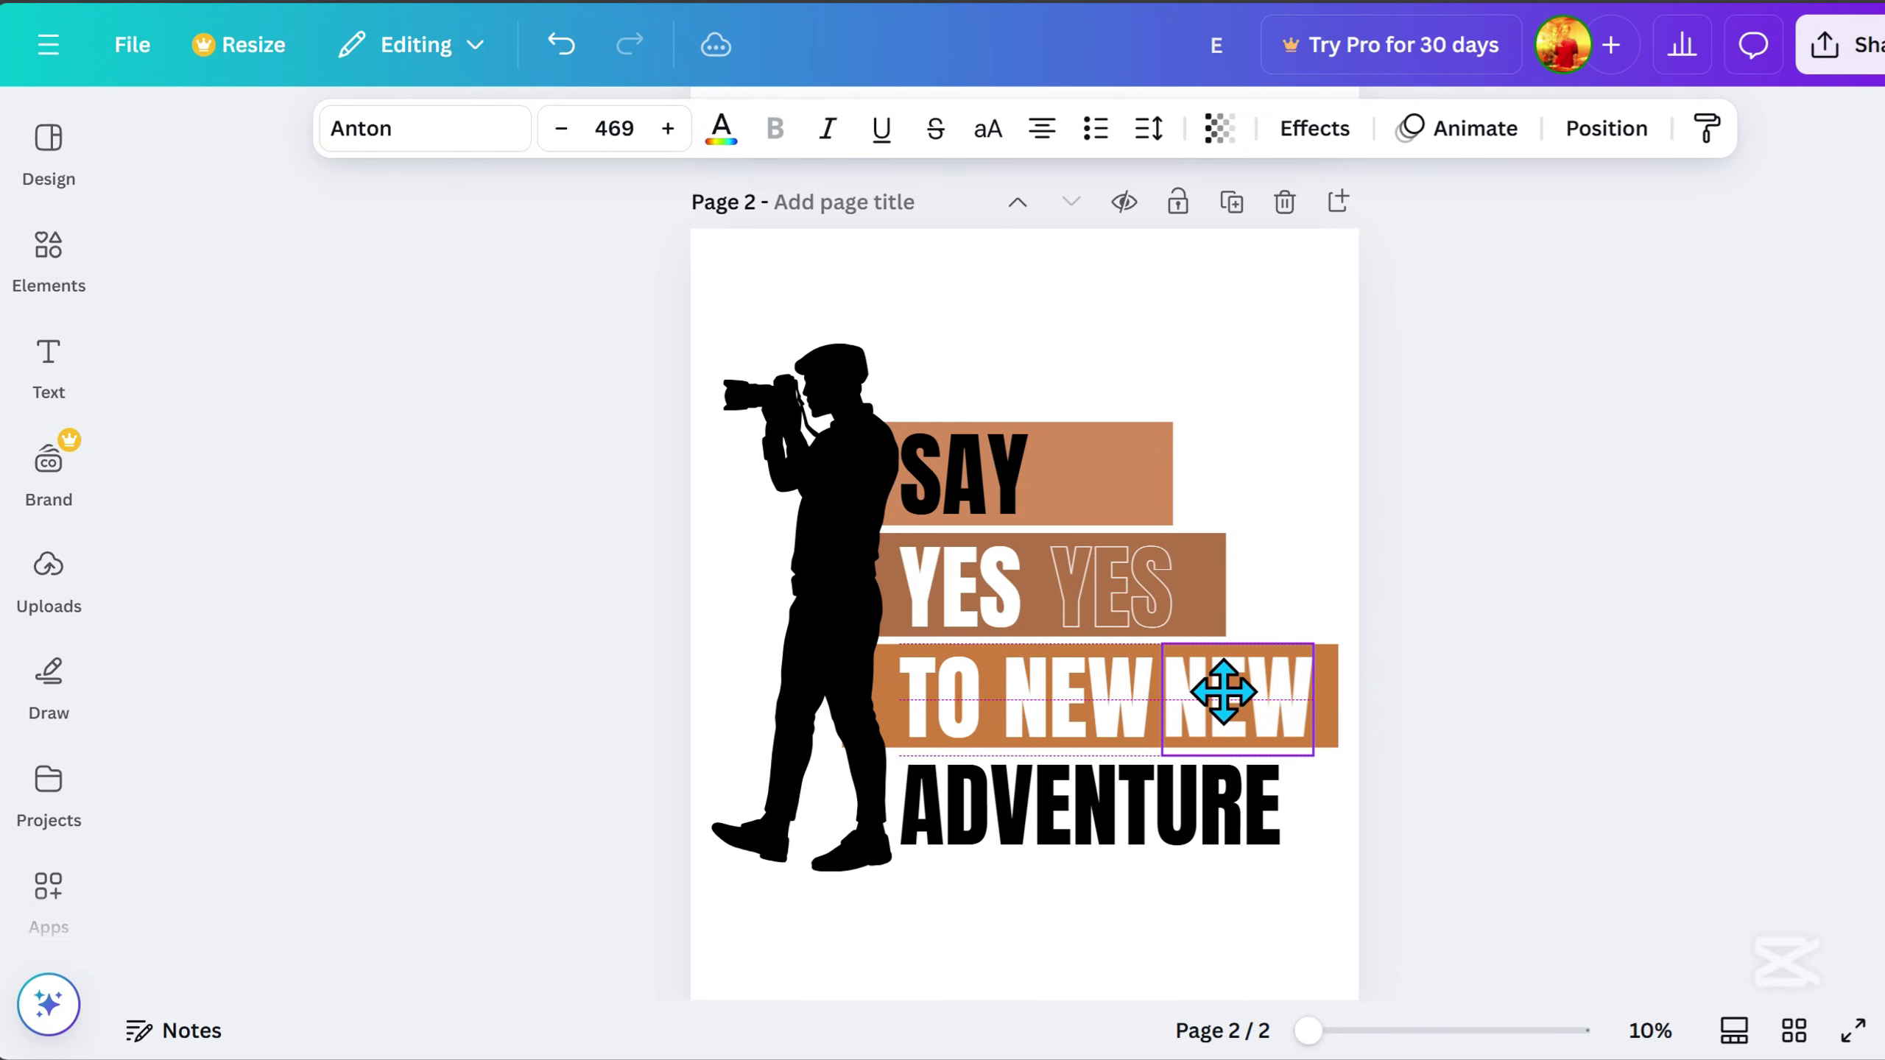
# Apply the Hollow effect to the copied word NEW.
pyautogui.click(1314, 127)
pyautogui.click(244, 616)
pyautogui.press('Escape')
# Shorten the bar behind SAY so it ends a little past the word.
pyautogui.click(1625, 705)
pyautogui.click(1143, 486)
pyautogui.moveTo(1170, 472); pyautogui.dragTo(1052, 484)
# Search the graphics for "MOUNTAIN" and place the line-drawn mountain range above the SAY bar beside the photographer's head.
pyautogui.click(45, 252)
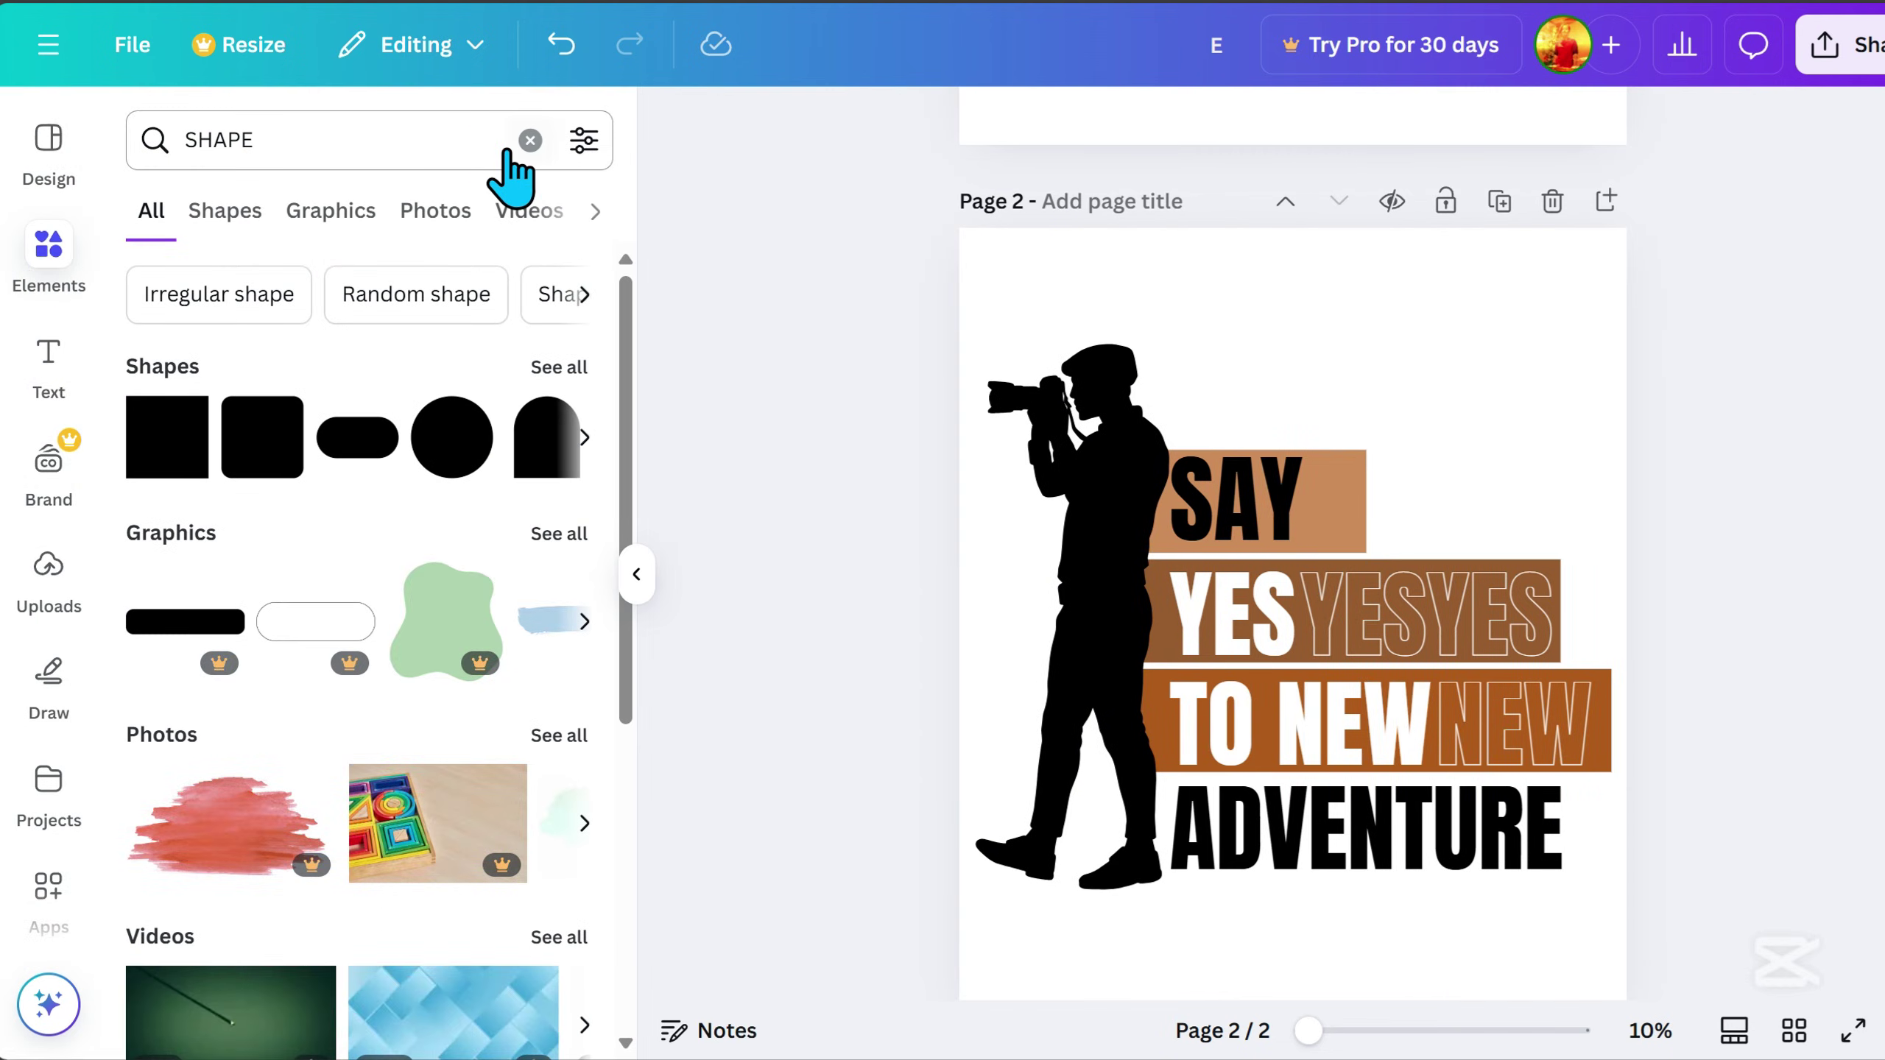
pyautogui.click(530, 141)
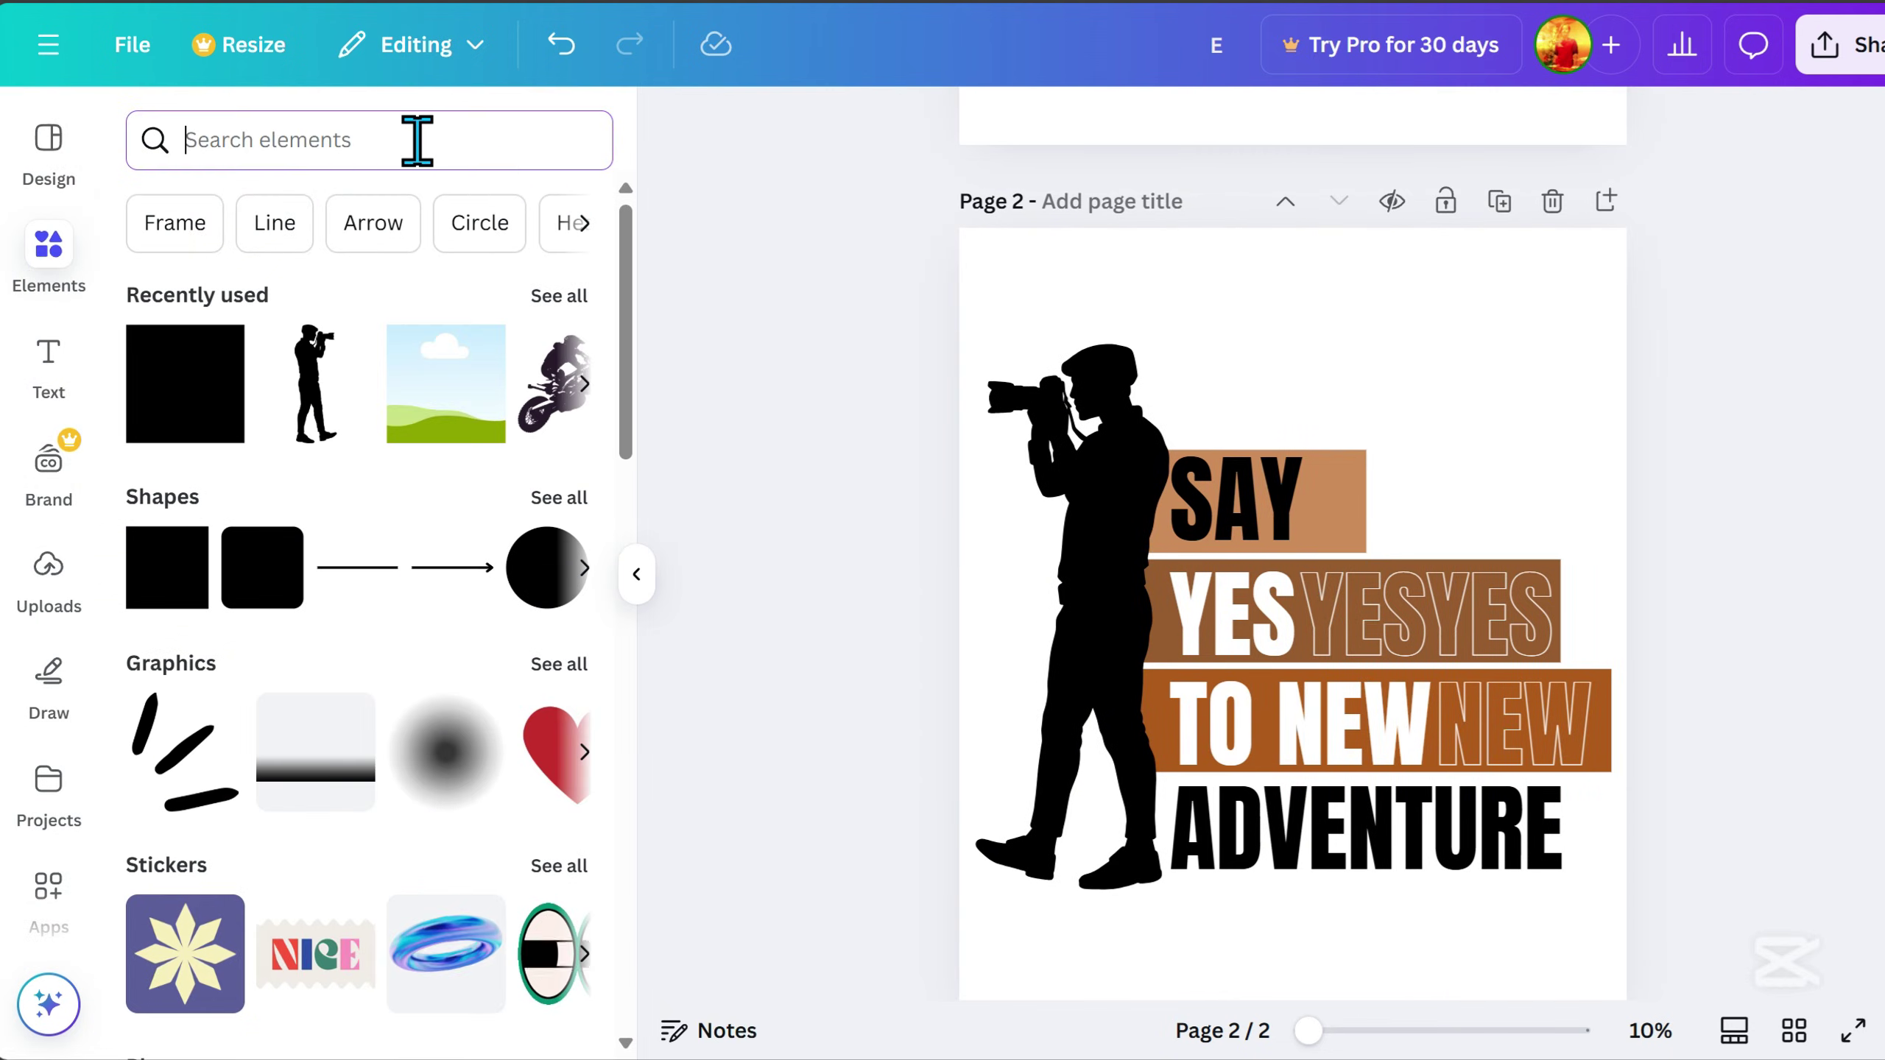
pyautogui.write('MOUNTAIN')
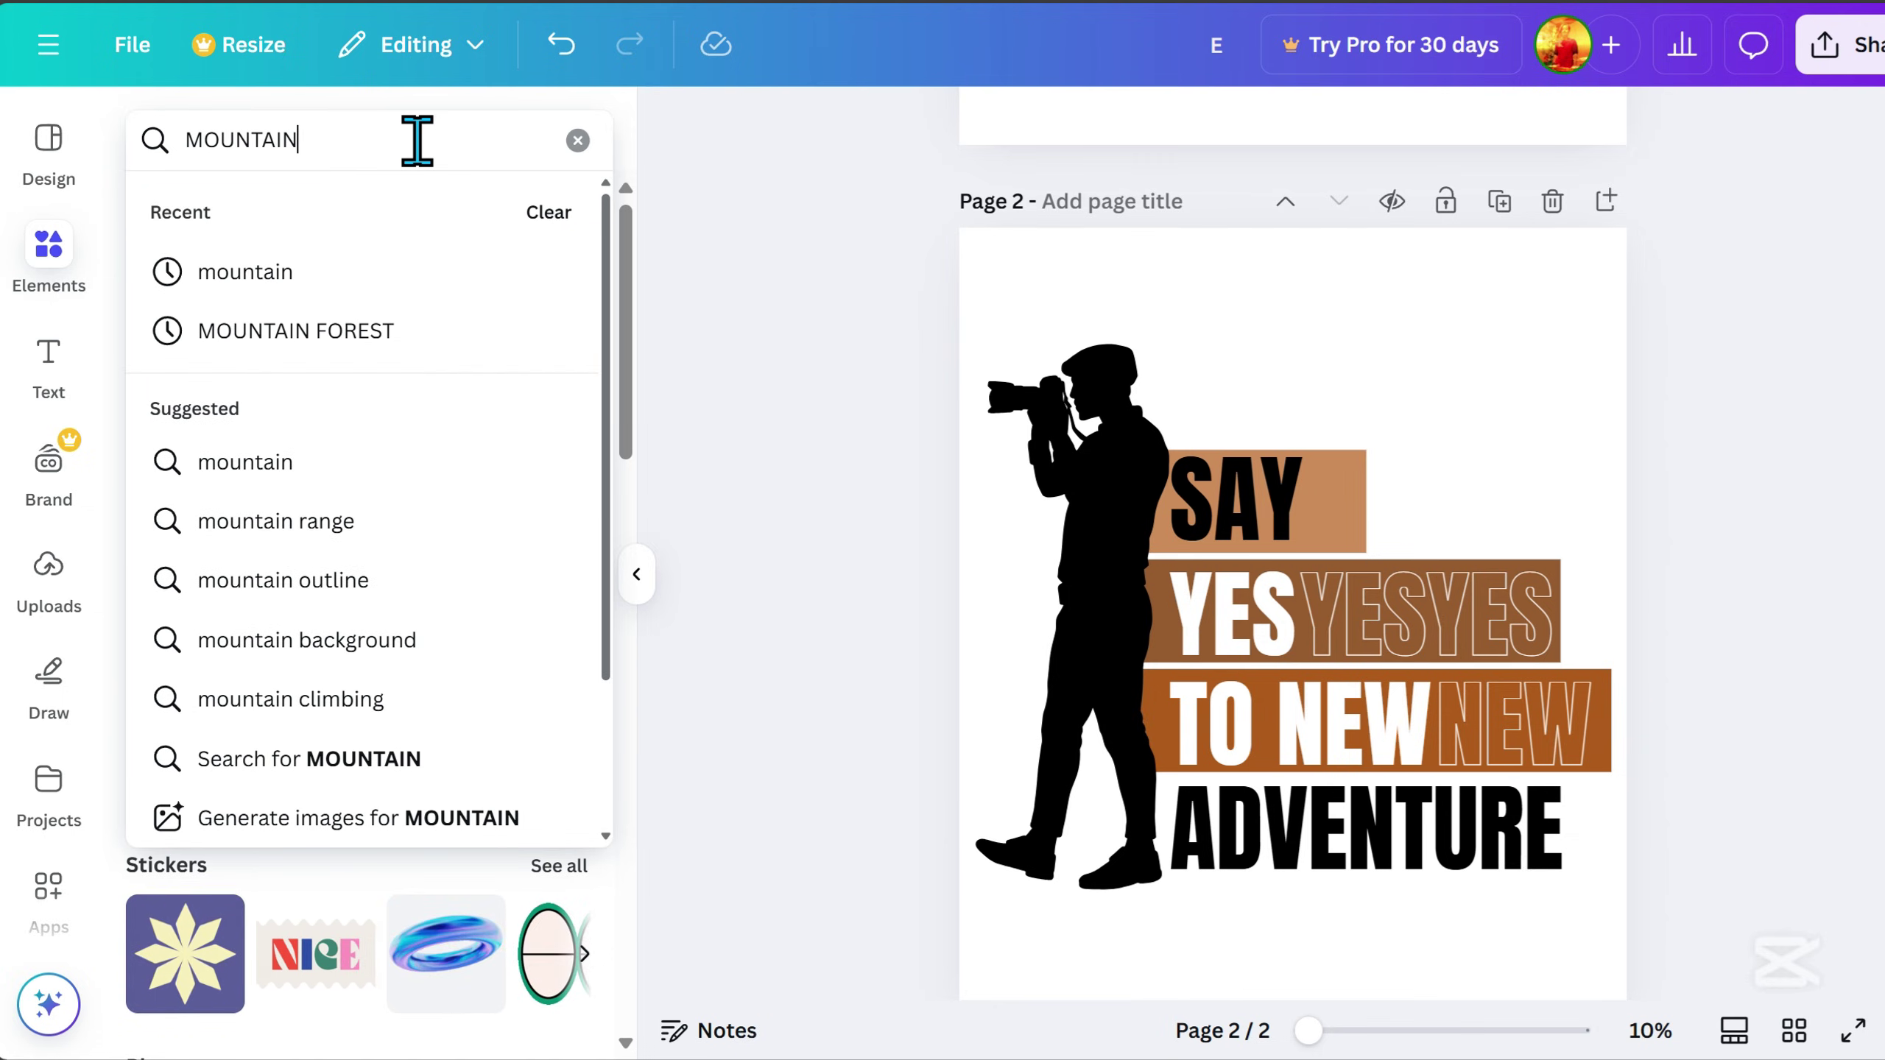
pyautogui.press('Return')
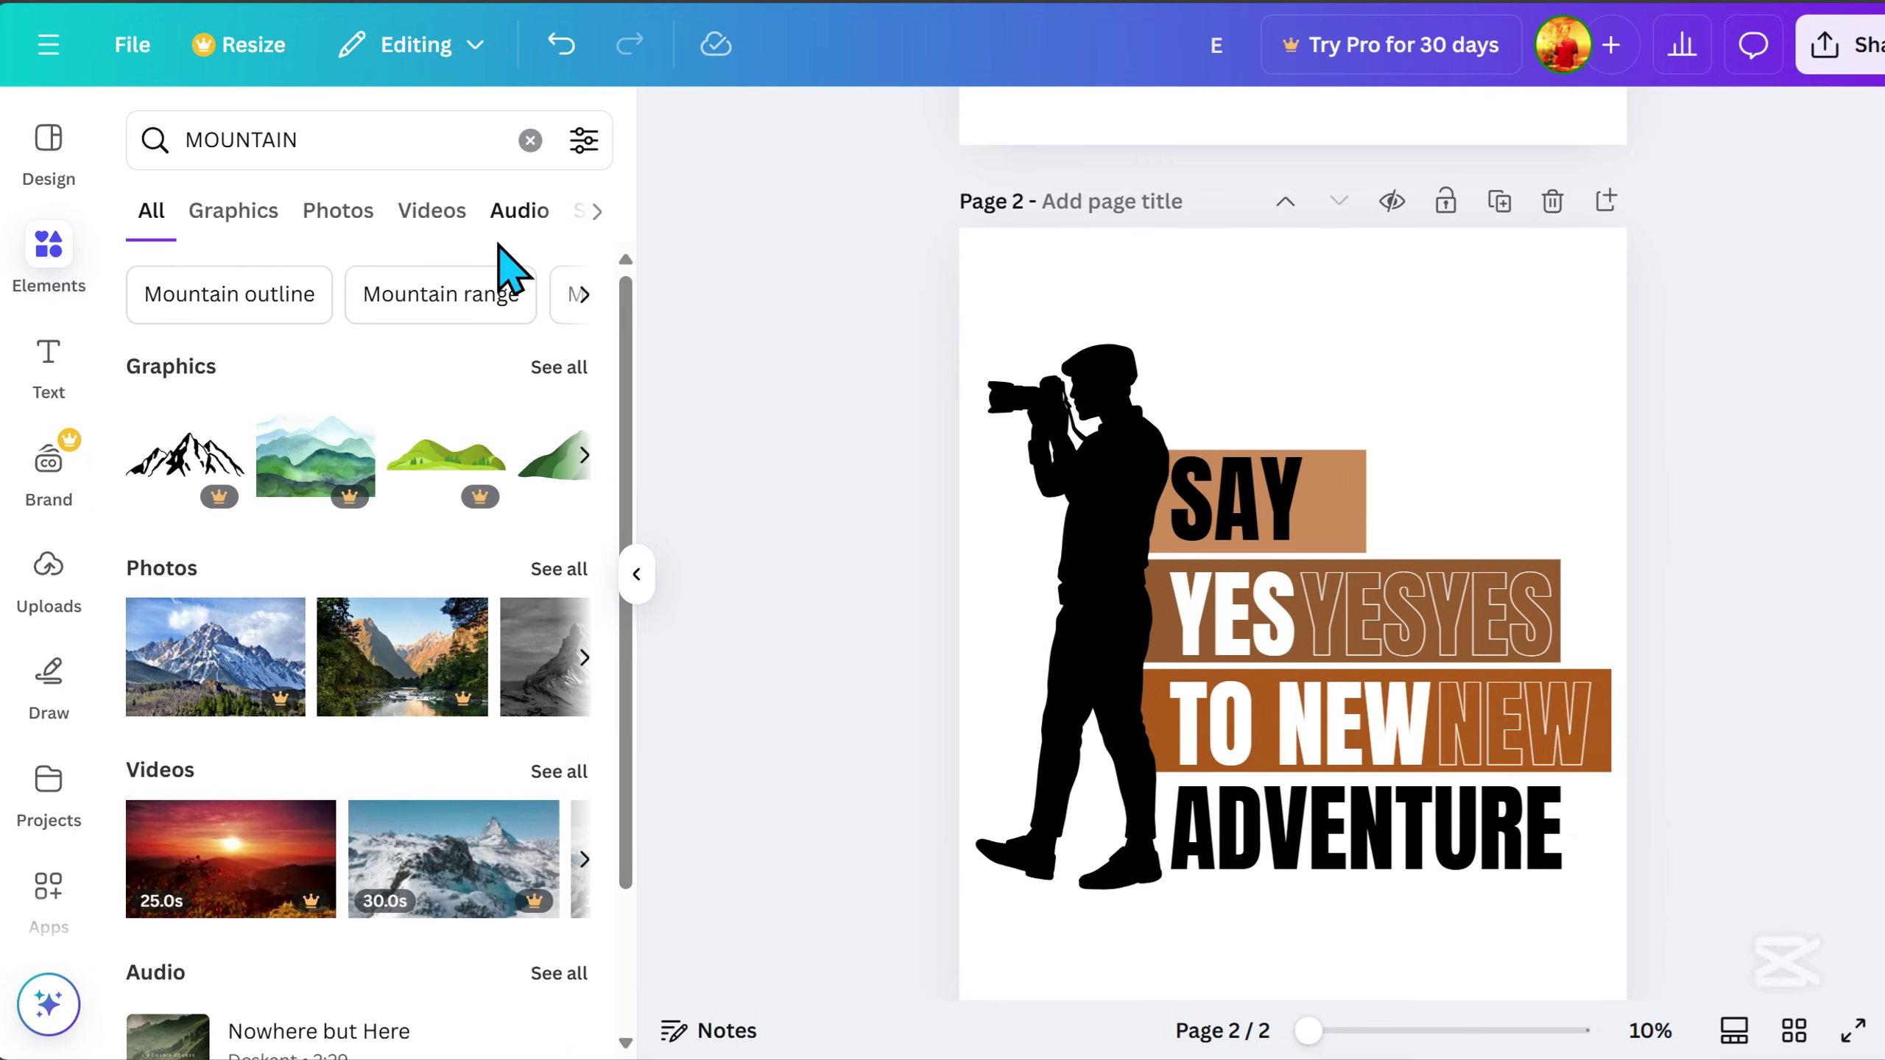
pyautogui.scroll(-3, 438, 579)
pyautogui.click(233, 210)
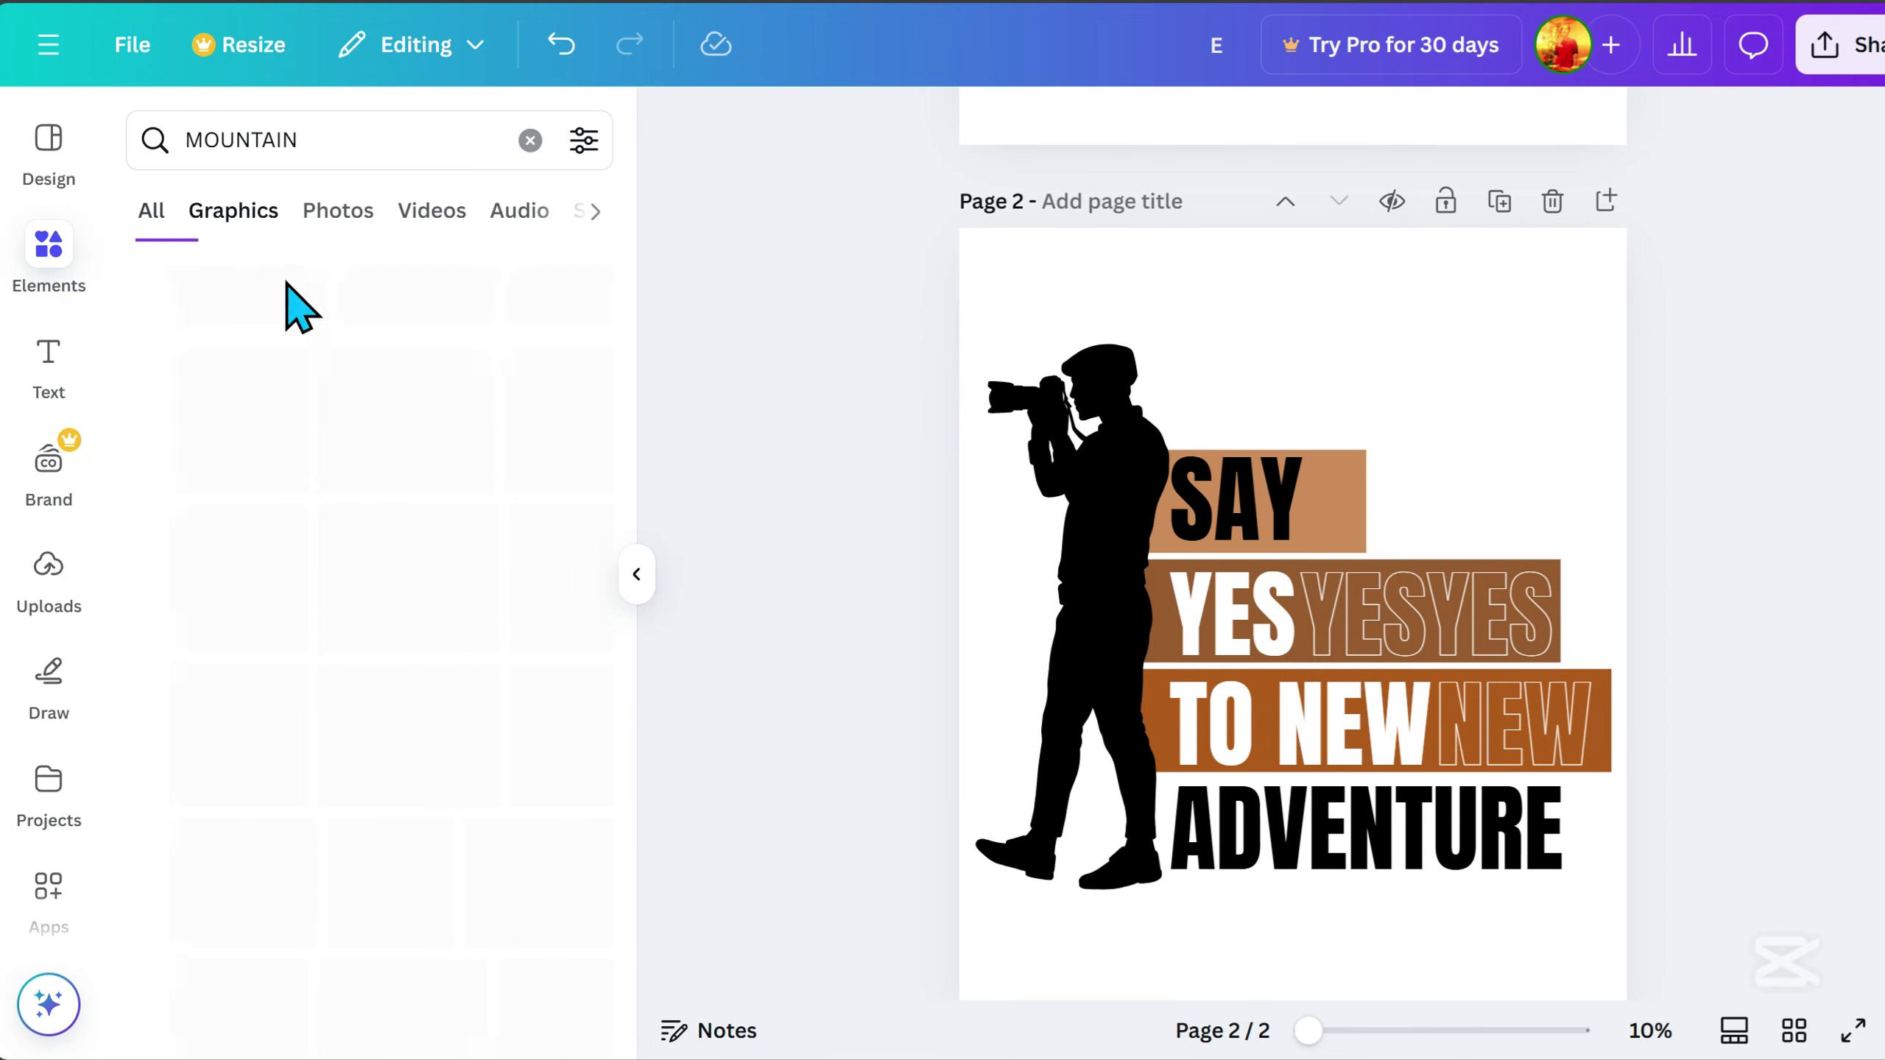
pyautogui.moveTo(408, 644)
pyautogui.mouseDown()
pyautogui.moveTo(1430, 421)
pyautogui.moveTo(1418, 400)
pyautogui.moveTo(1438, 397)
pyautogui.mouseUp()
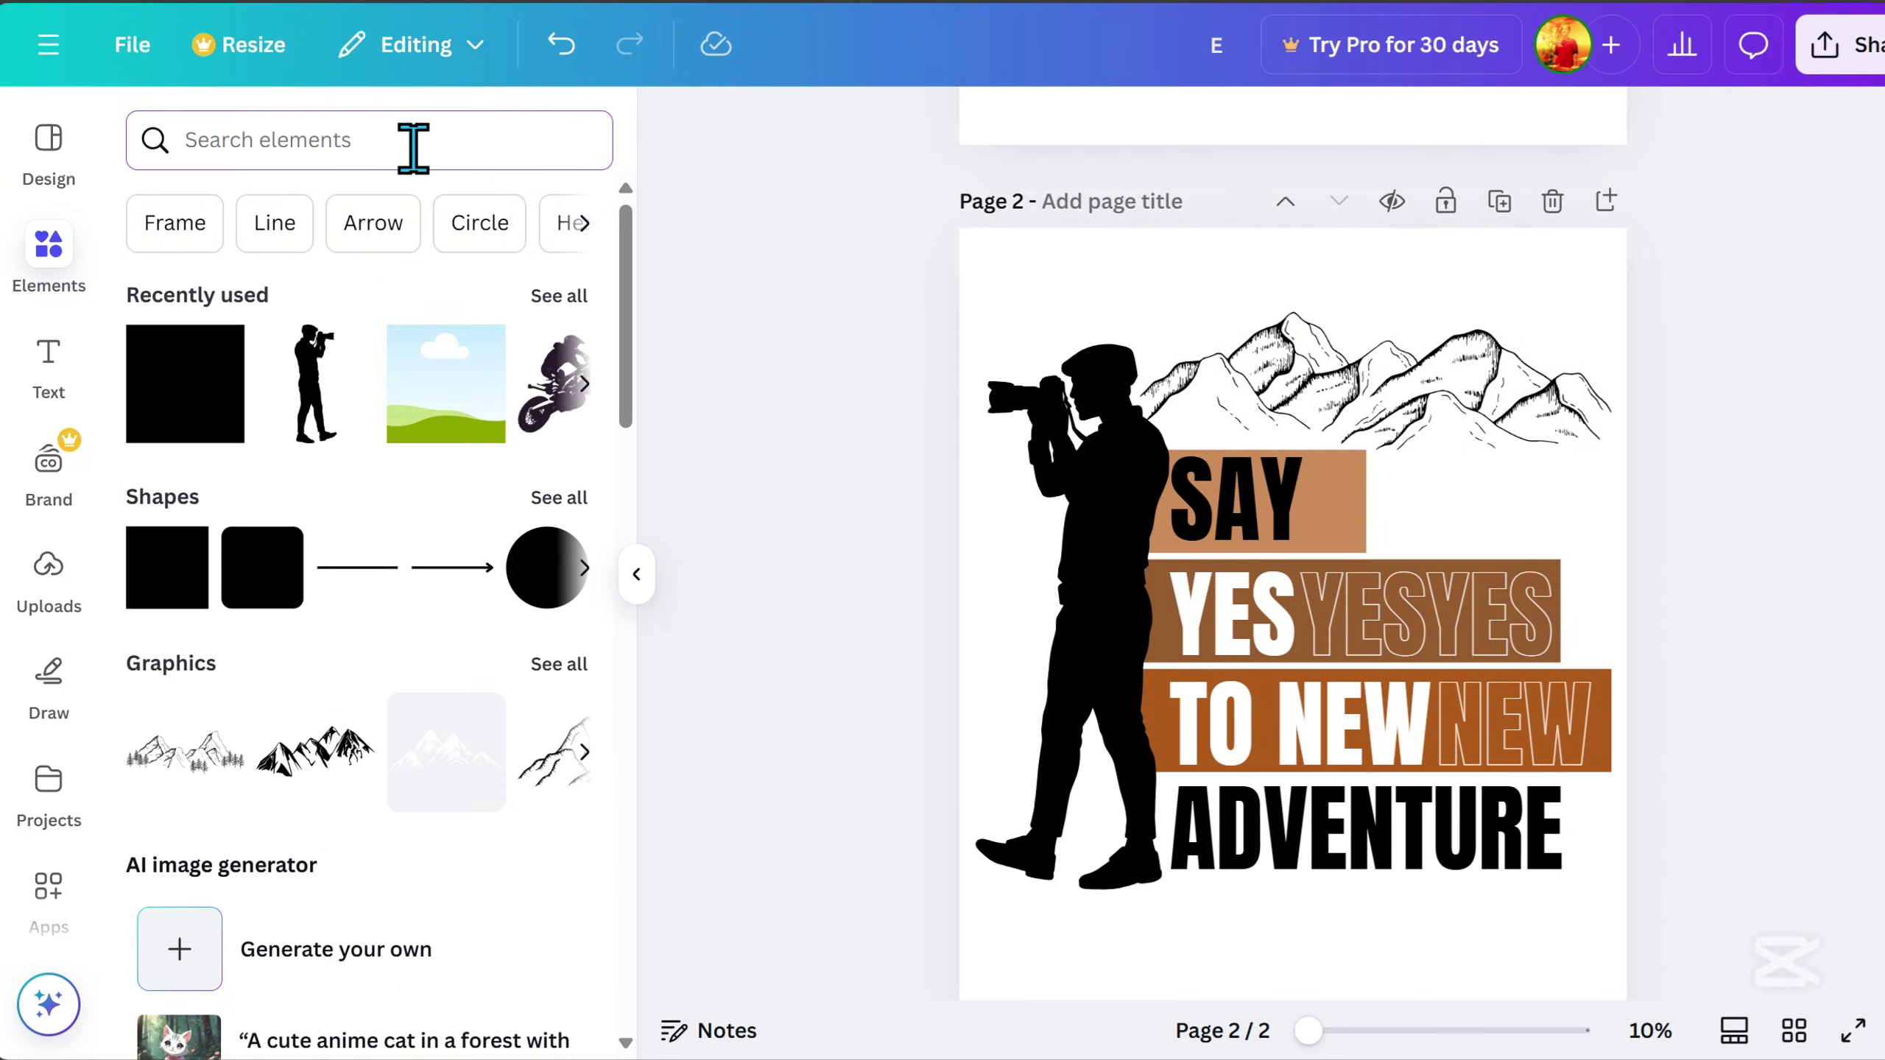
# Search the graphics for "BIKER" and place the dark dirt-bike rider at the end of the SAY bar, above the YES bar.
pyautogui.write('BIKER')
pyautogui.press('Return')
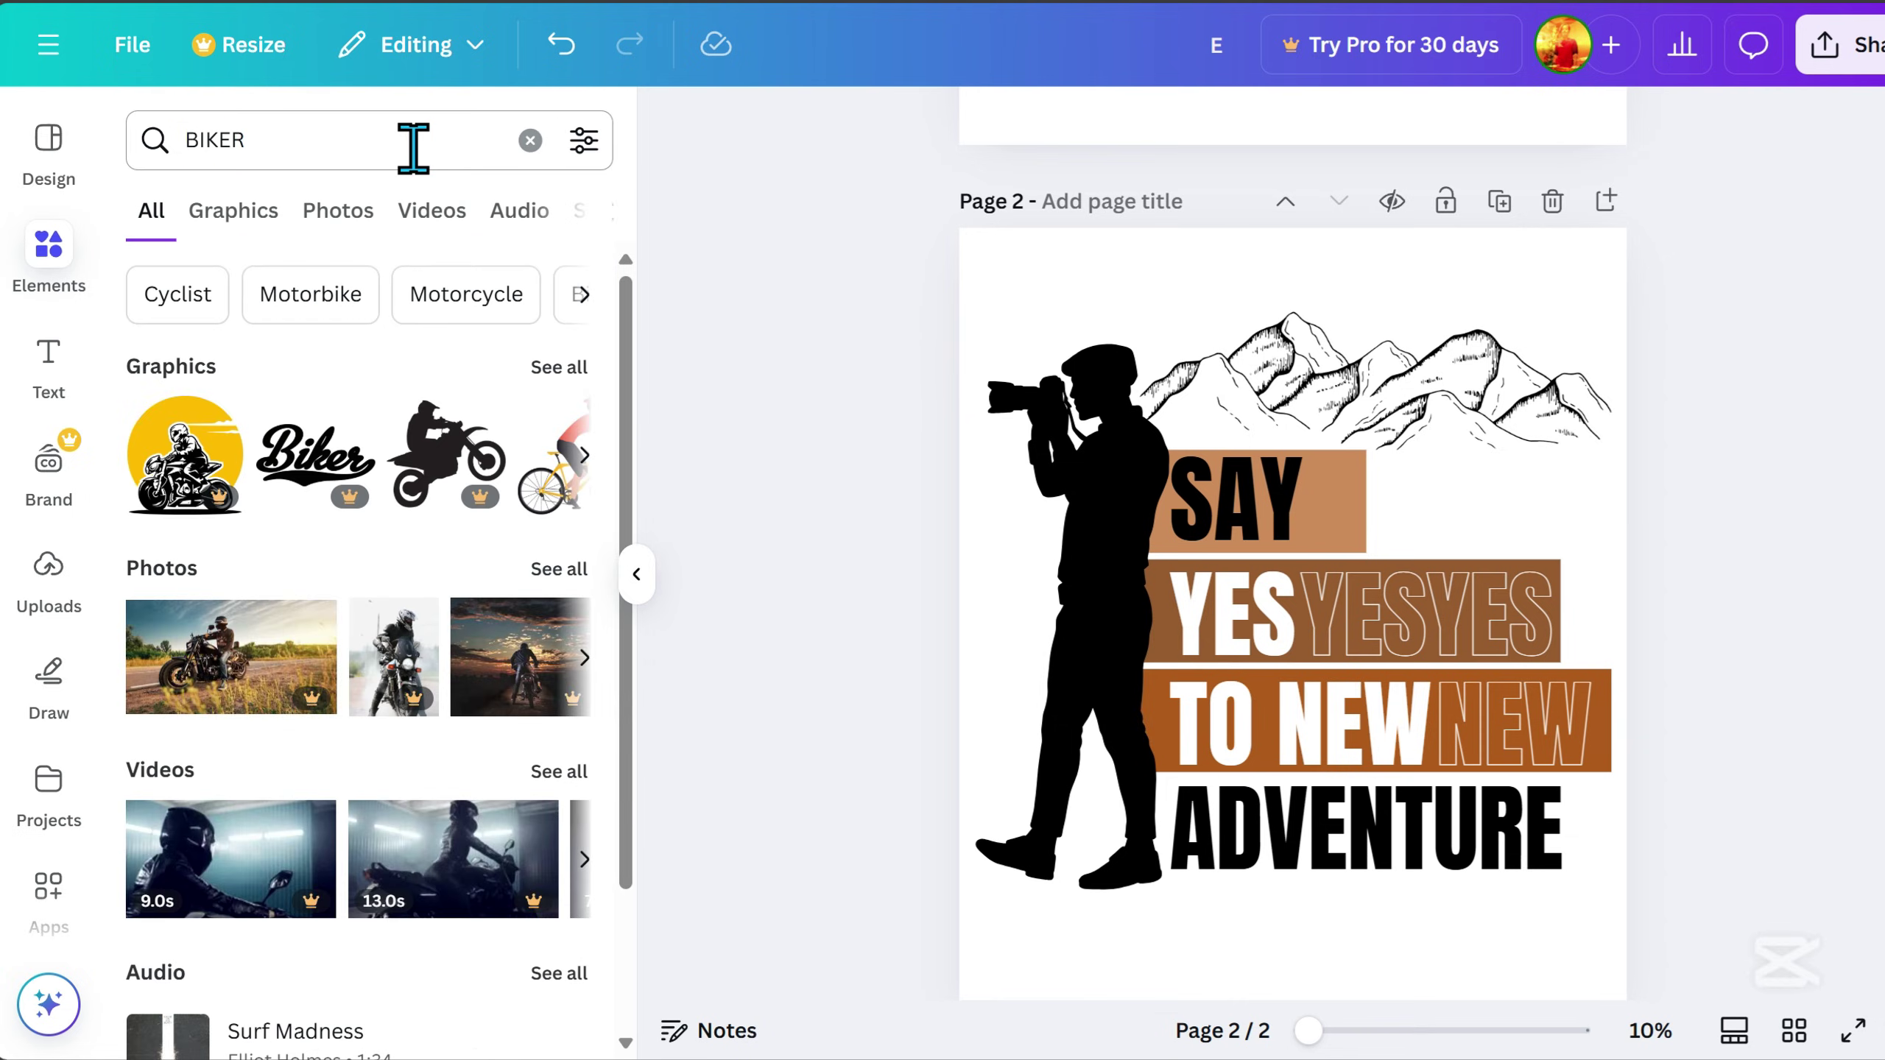
pyautogui.scroll(-3, 304, 252)
pyautogui.click(260, 213)
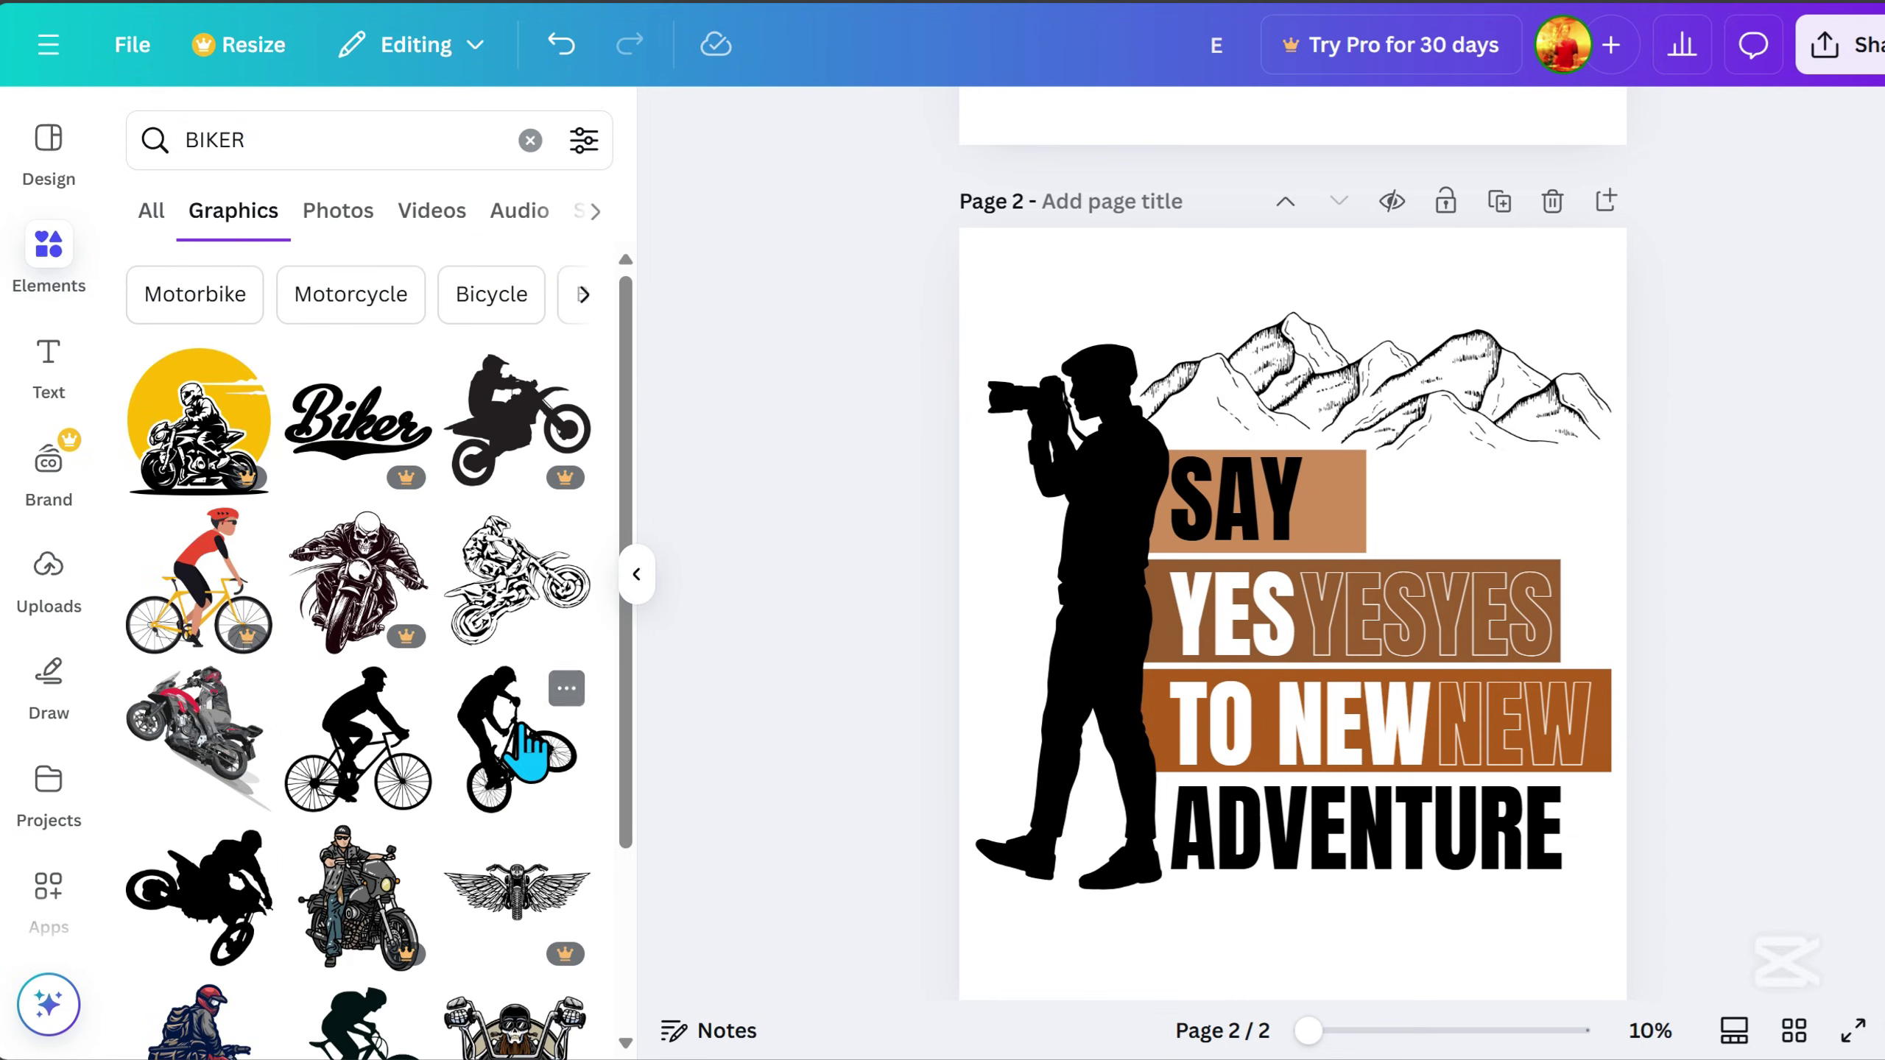
pyautogui.scroll(-3, 526, 754)
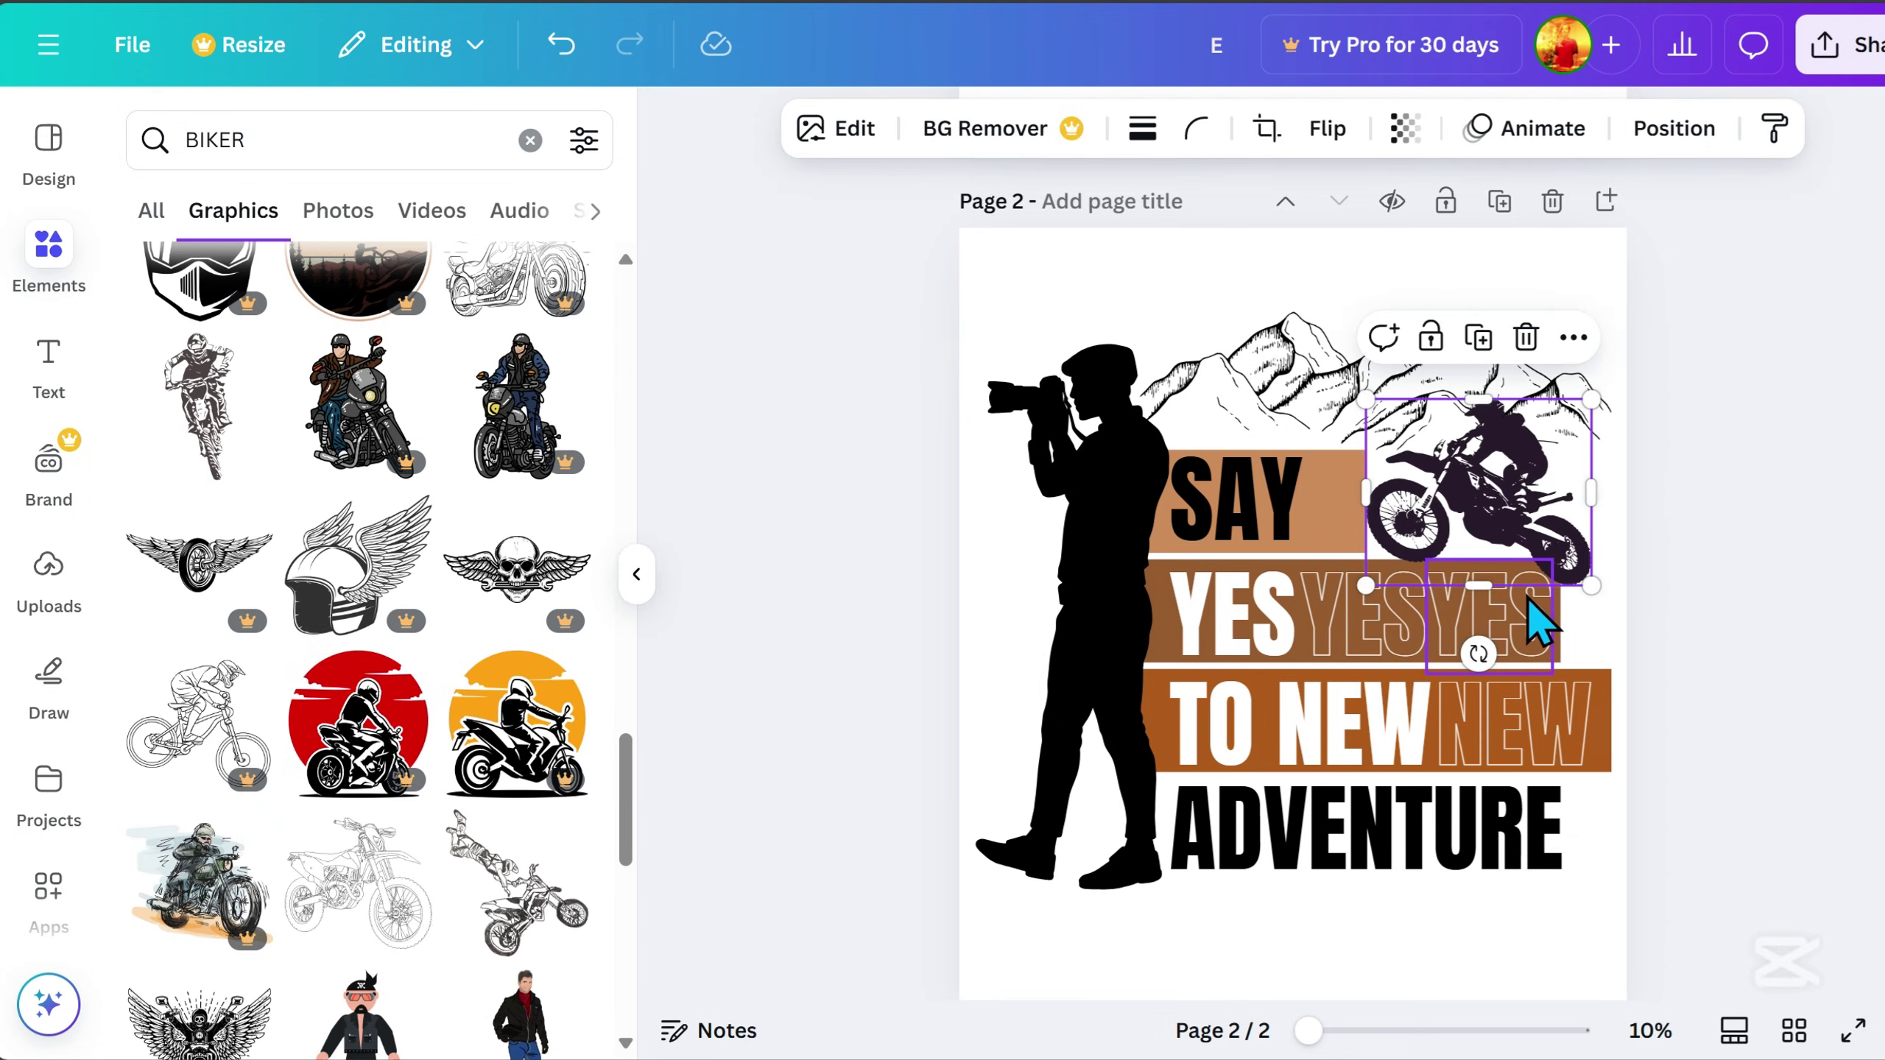
pyautogui.click(1828, 629)
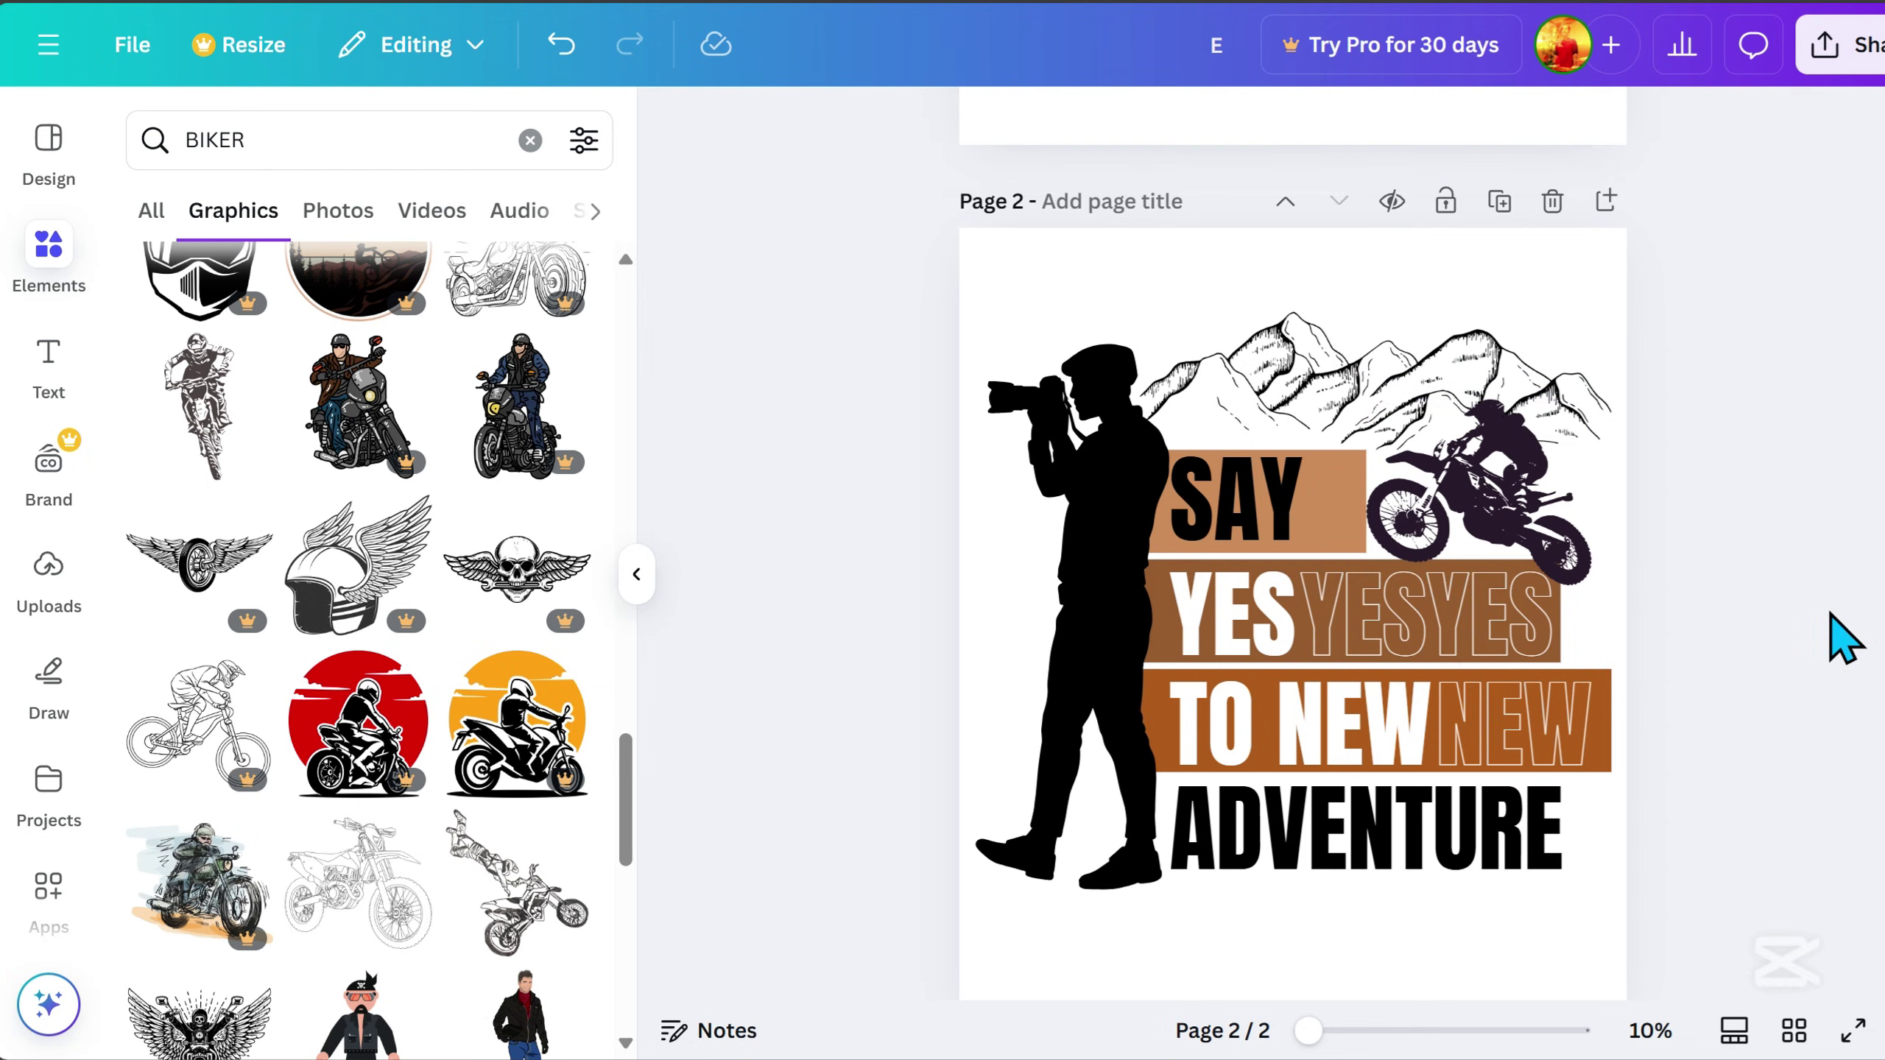
# Add a blank third page to the design.
pyautogui.scroll(-2, 1770, 801)
pyautogui.scroll(2, 1770, 801)
pyautogui.scroll(-2, 1558, 742)
pyautogui.click(1414, 958)
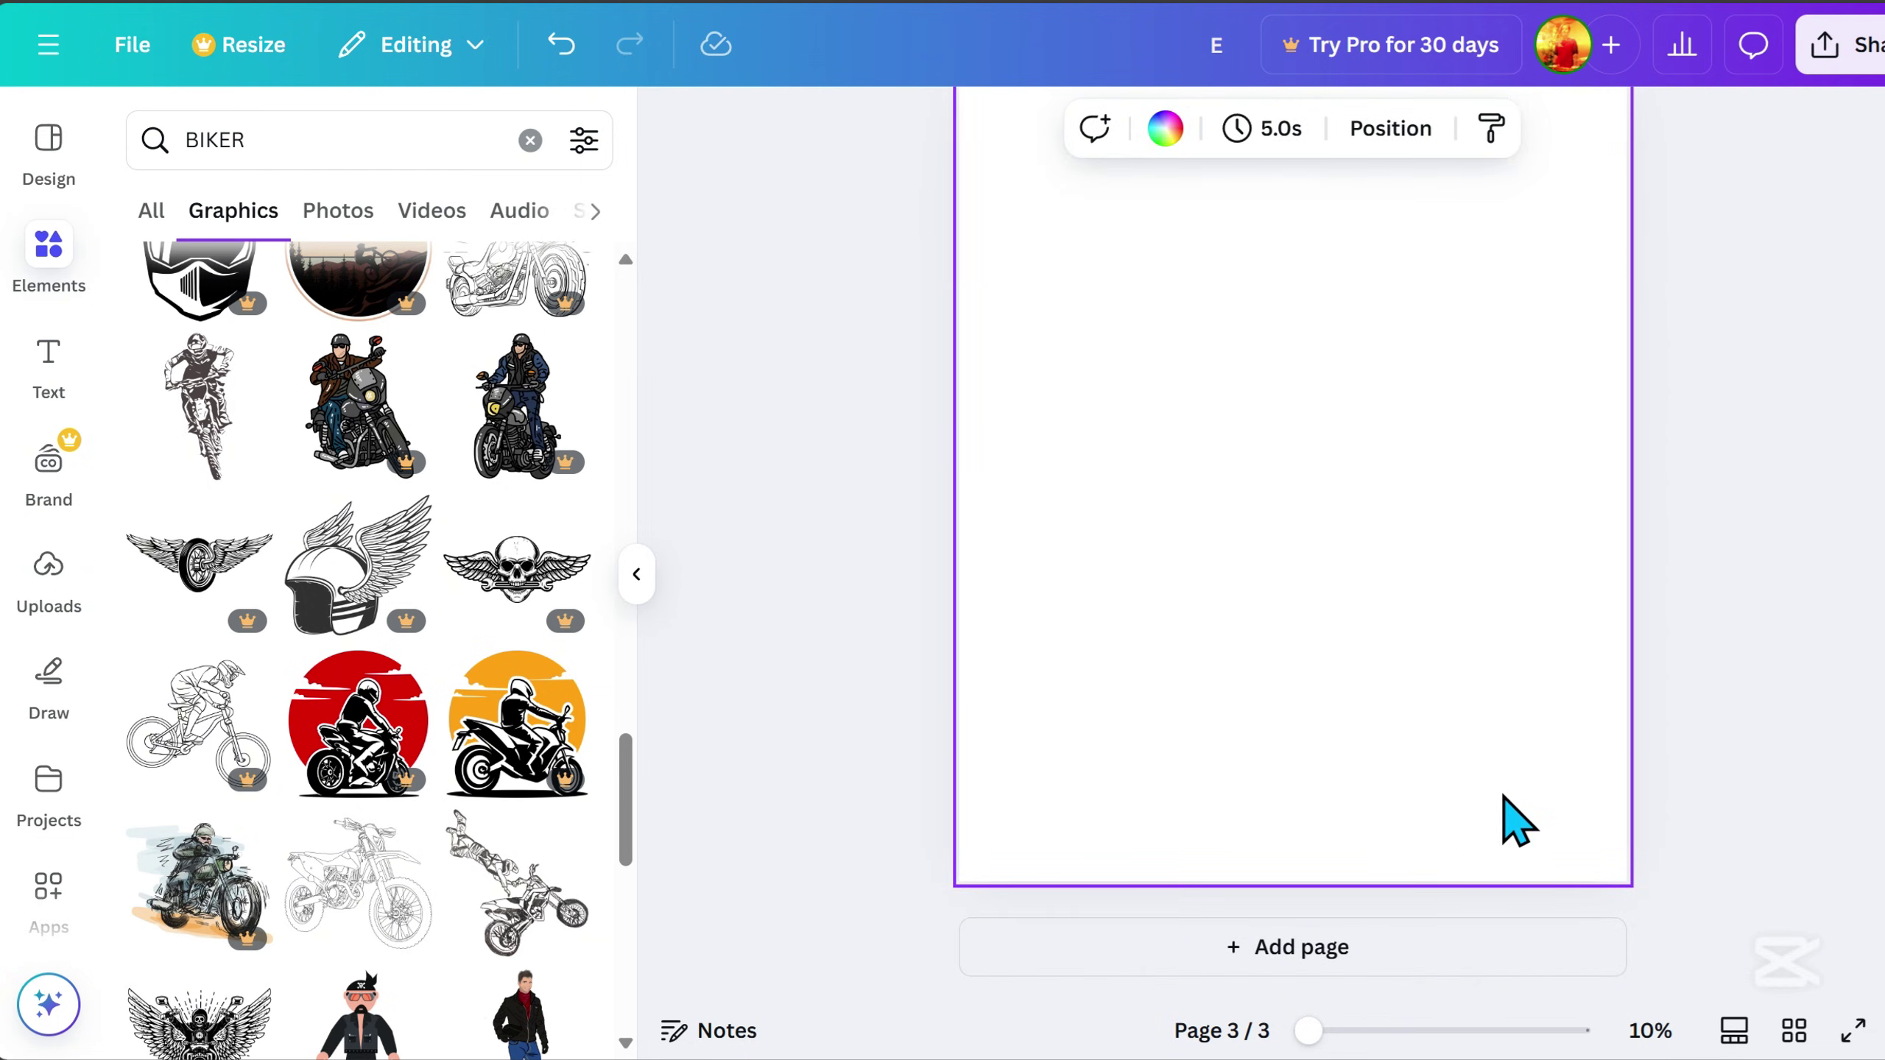
pyautogui.click(1699, 672)
pyautogui.scroll(2, 1495, 605)
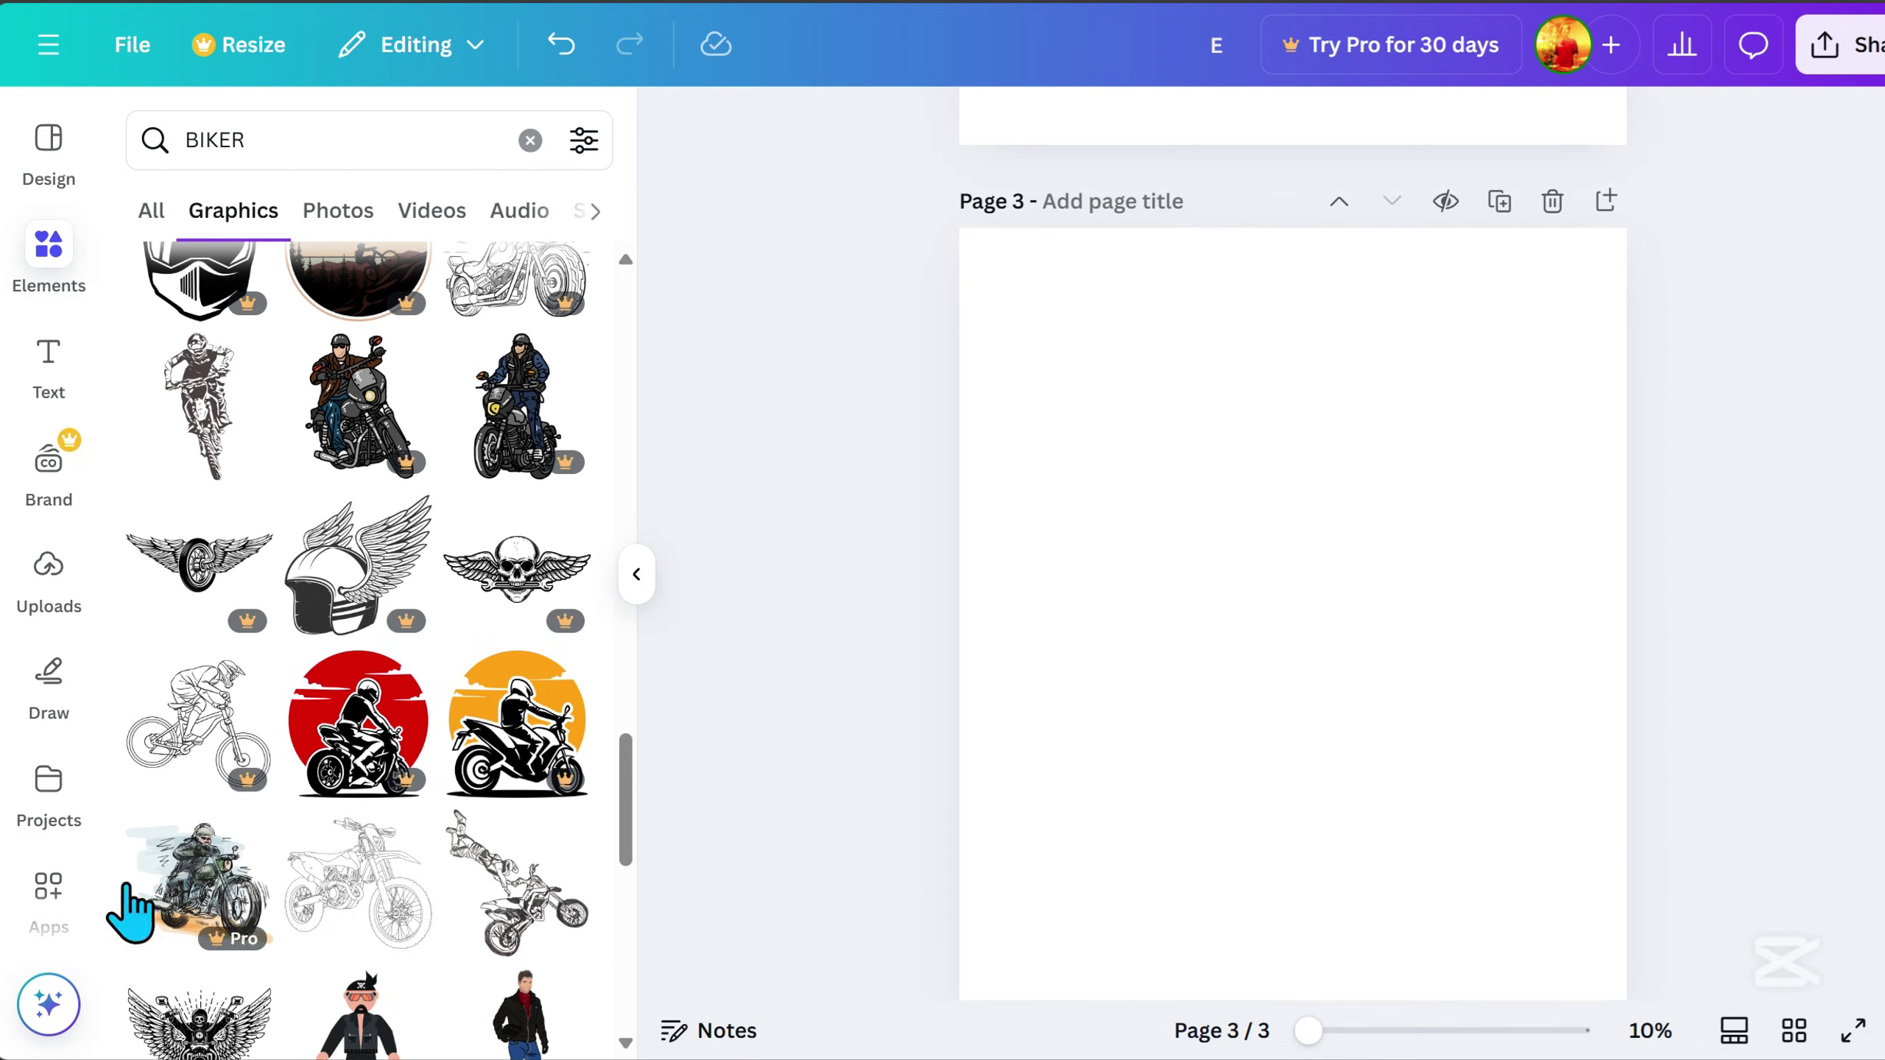
# Add a subheading reading "THE MOUNTAINS ARE CALLING" to the third page.
pyautogui.click(46, 371)
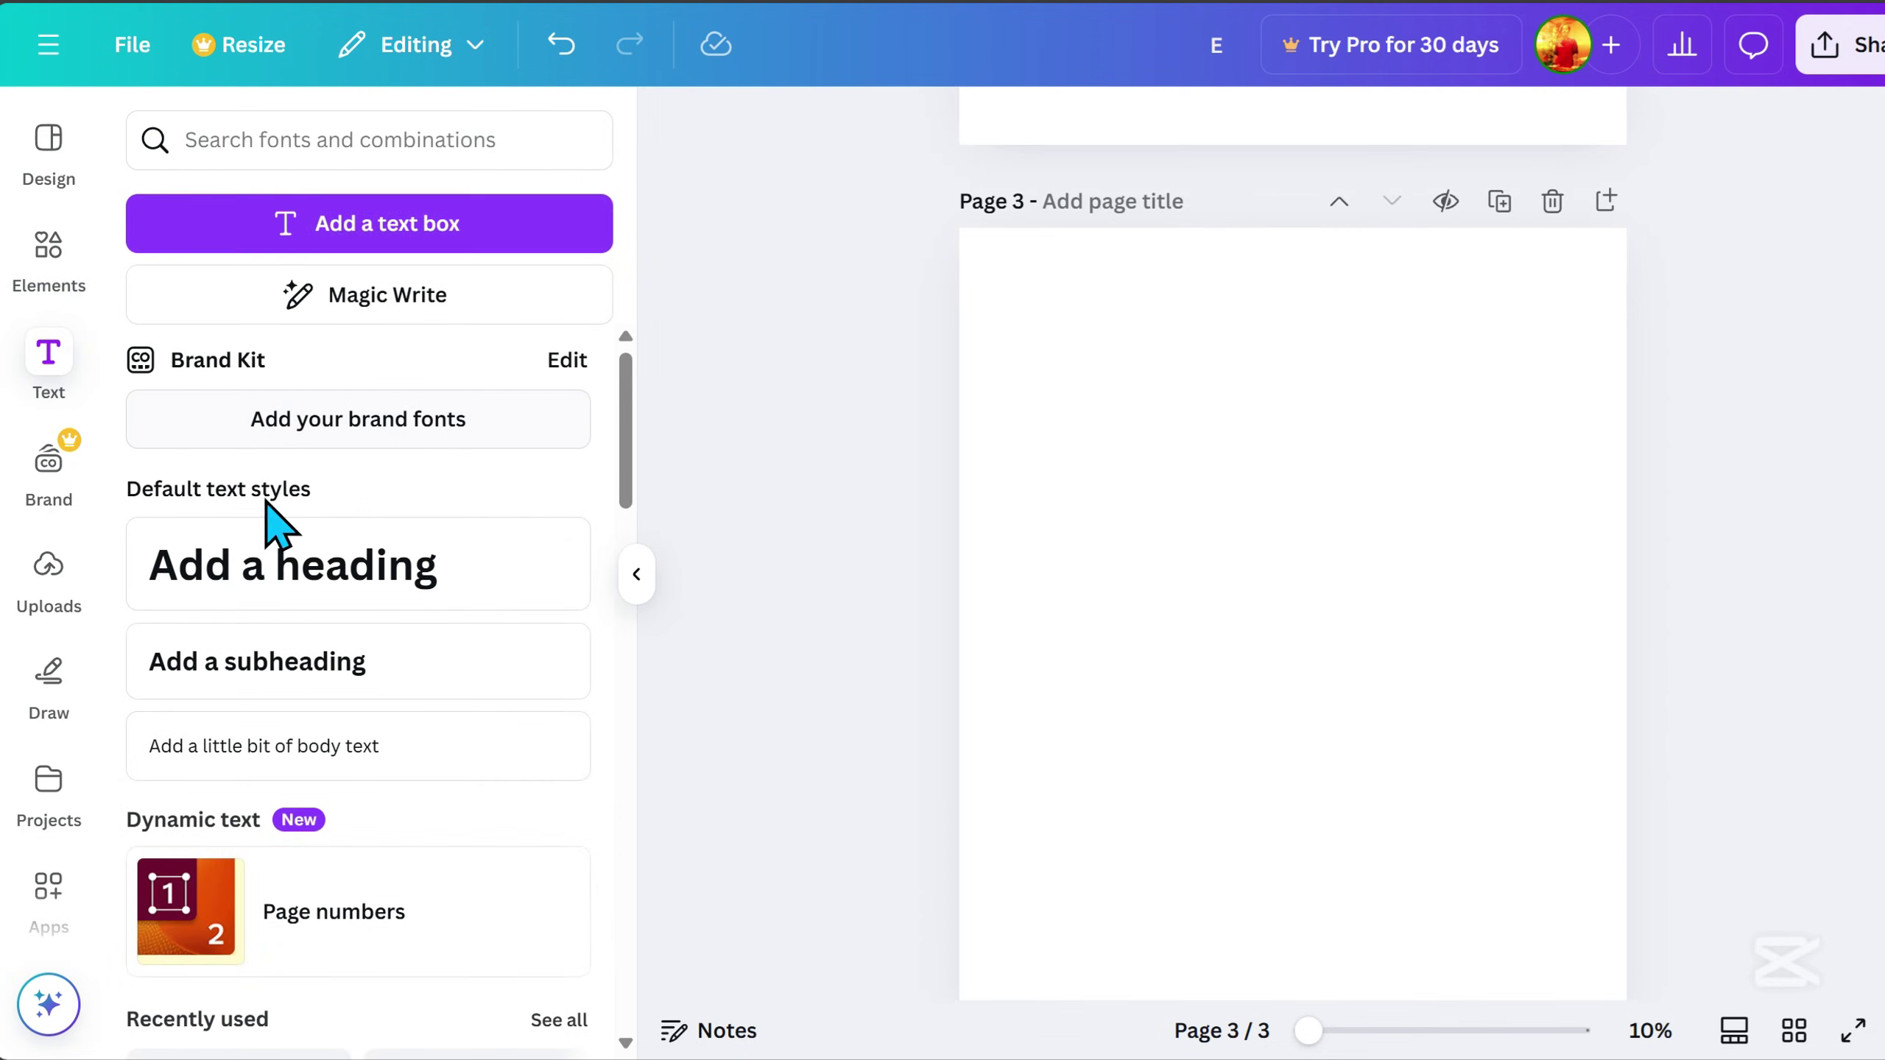
pyautogui.click(293, 659)
pyautogui.write('THE MOUN')
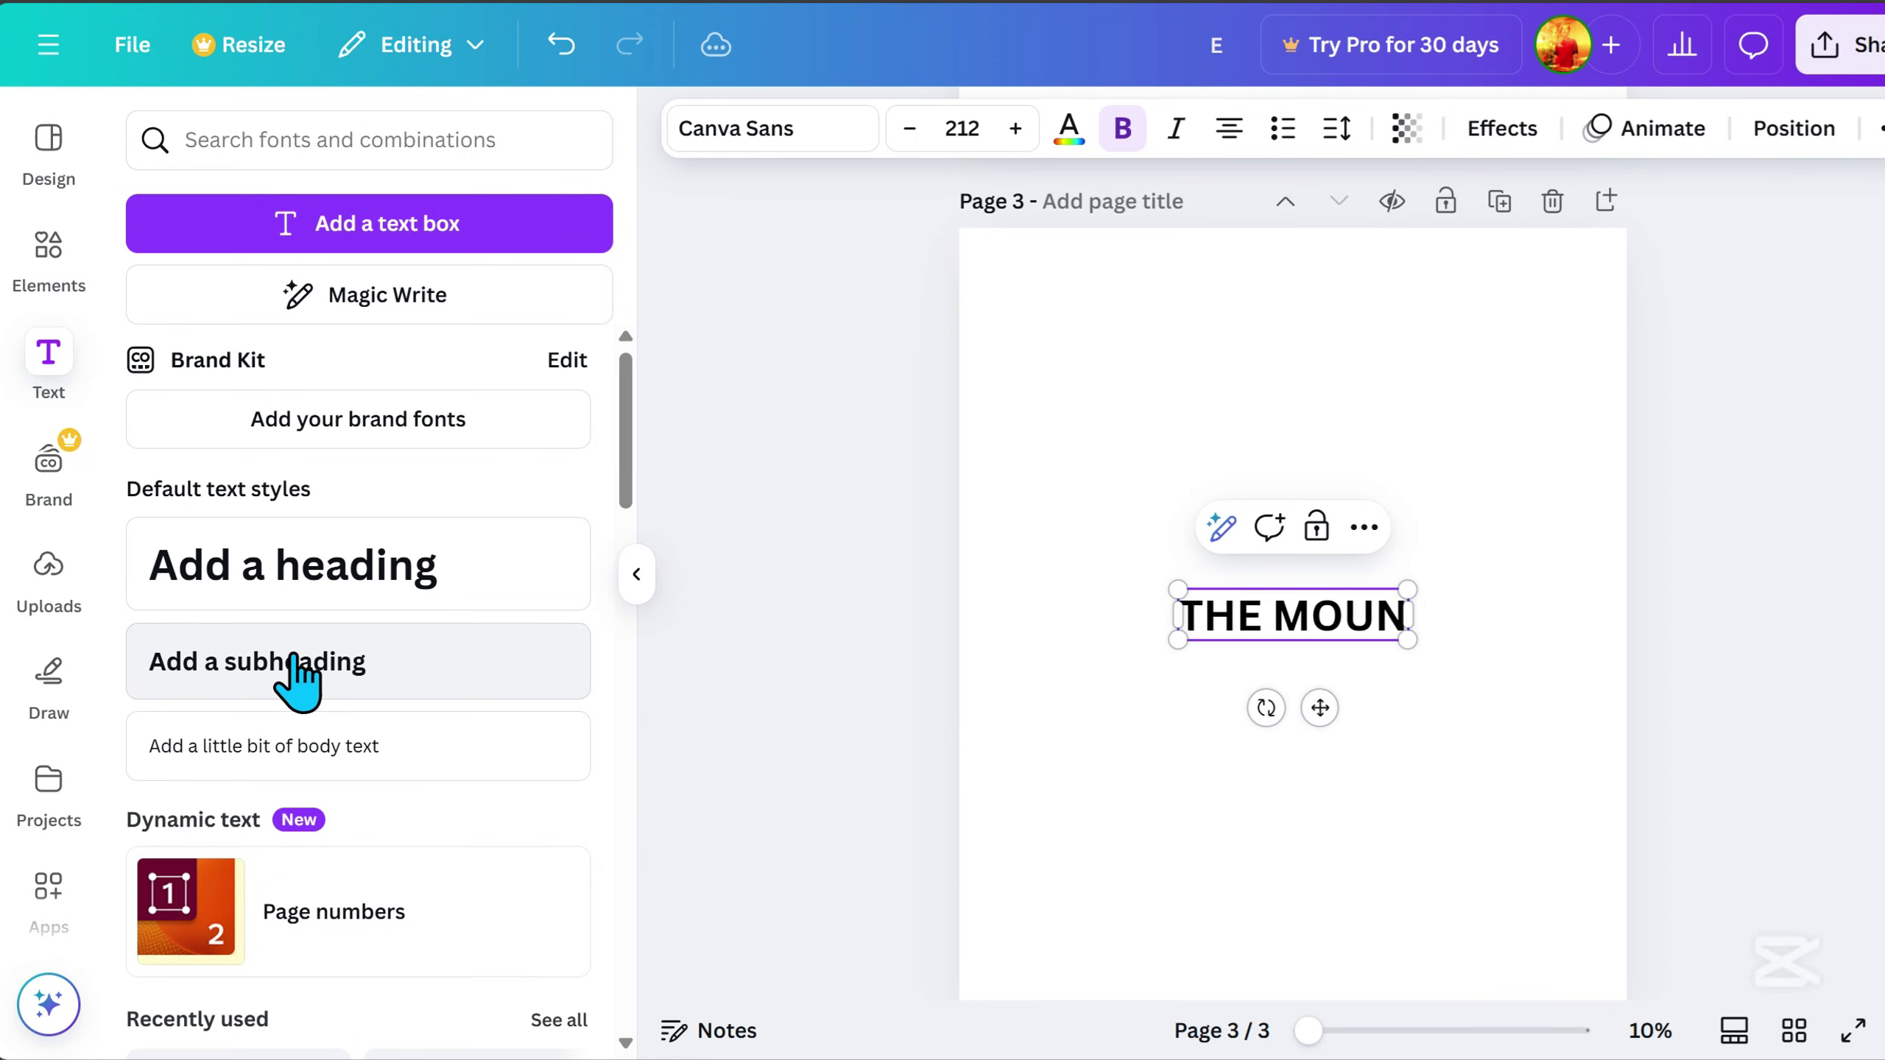
pyautogui.write('TAINS ARE CALLING')
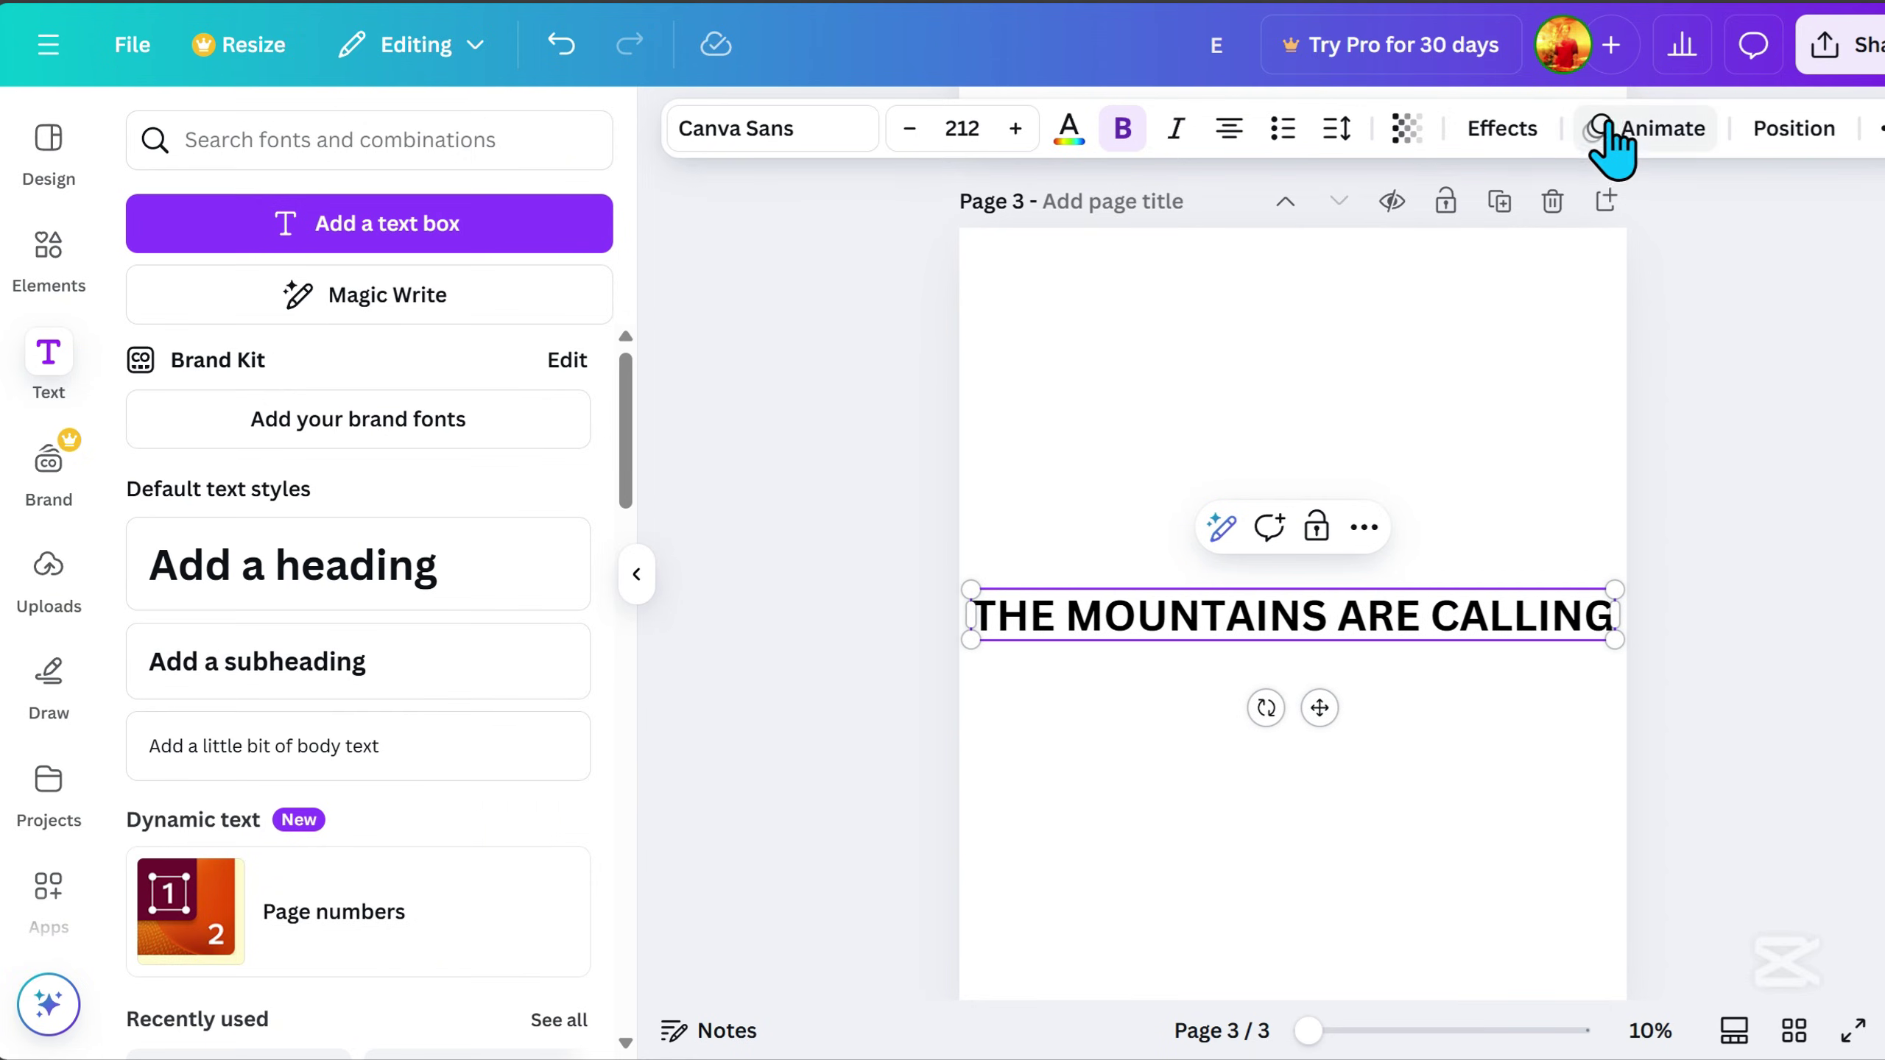
# Curve the mountains text into an arch, rotate it counterclockwise, and move it to sweep around the page's upper-left corner.
pyautogui.click(1539, 130)
pyautogui.scroll(-3, 407, 742)
pyautogui.click(364, 965)
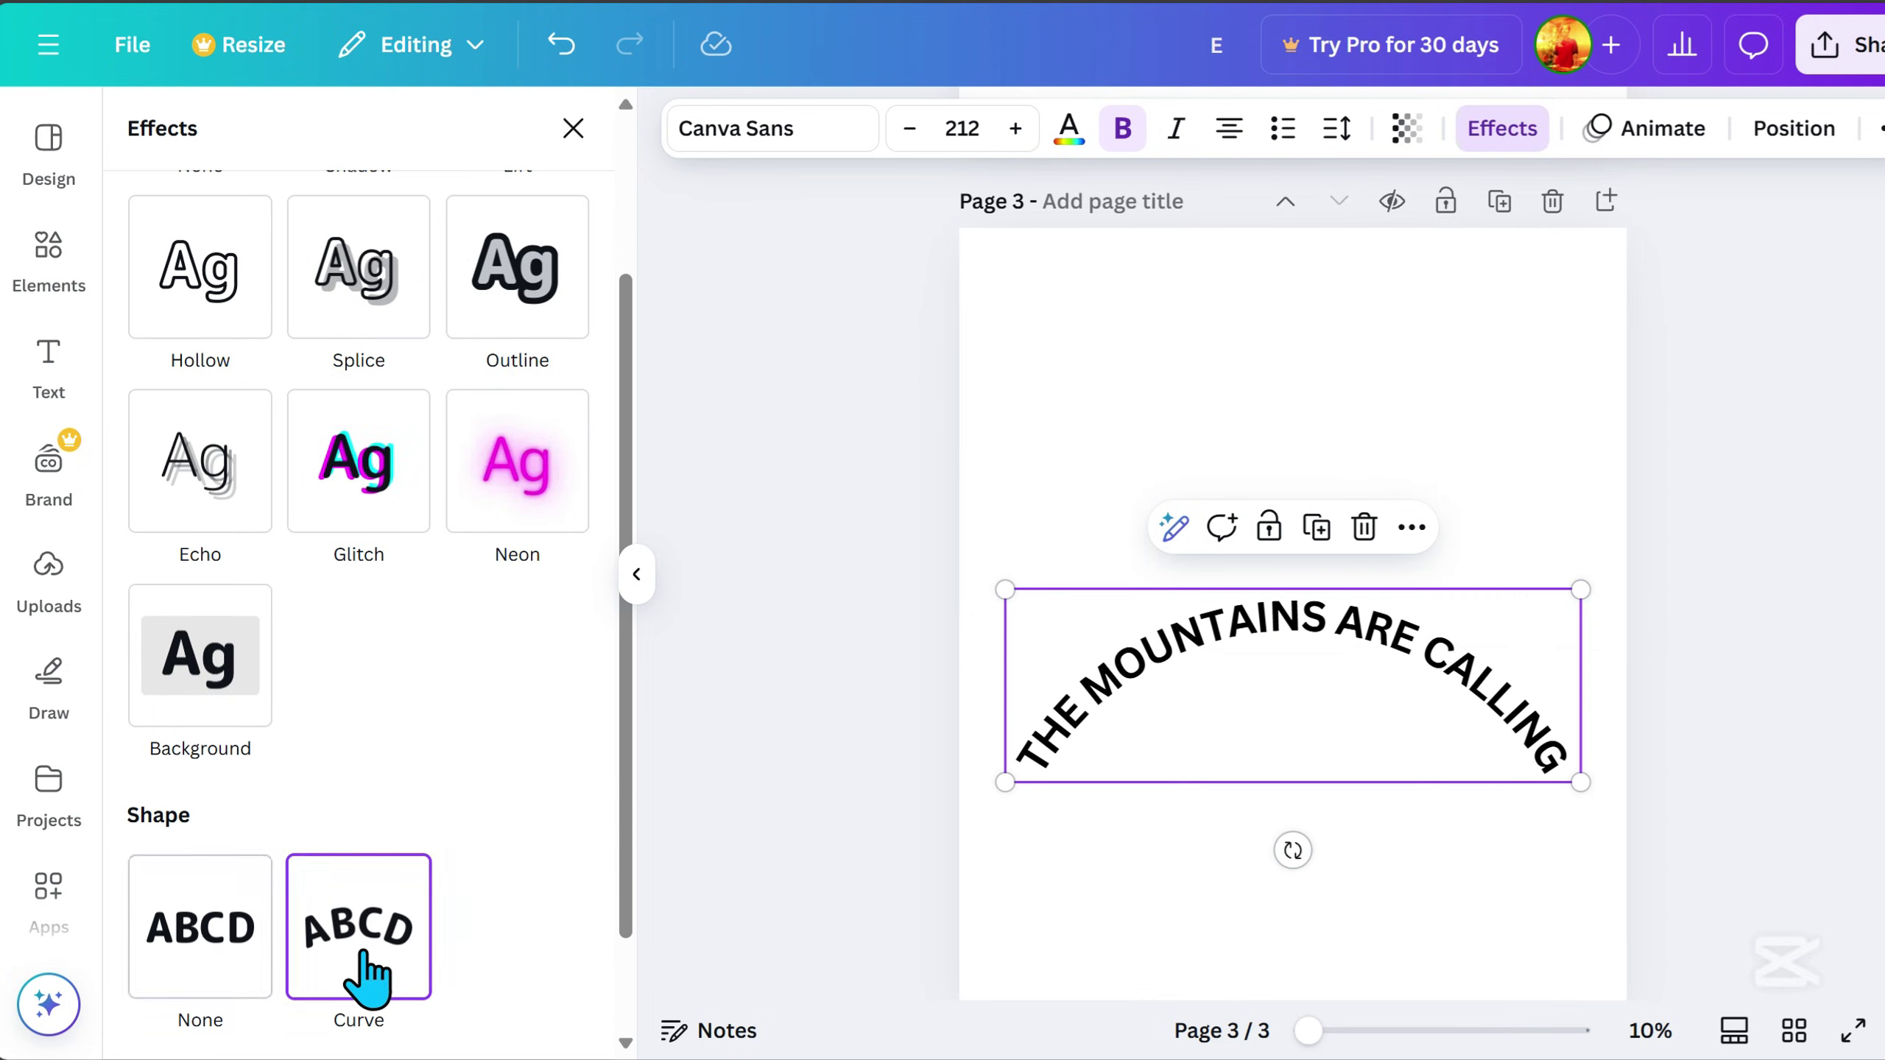
pyautogui.moveTo(1292, 851); pyautogui.dragTo(1401, 808)
pyautogui.moveTo(1275, 721); pyautogui.dragTo(1135, 492)
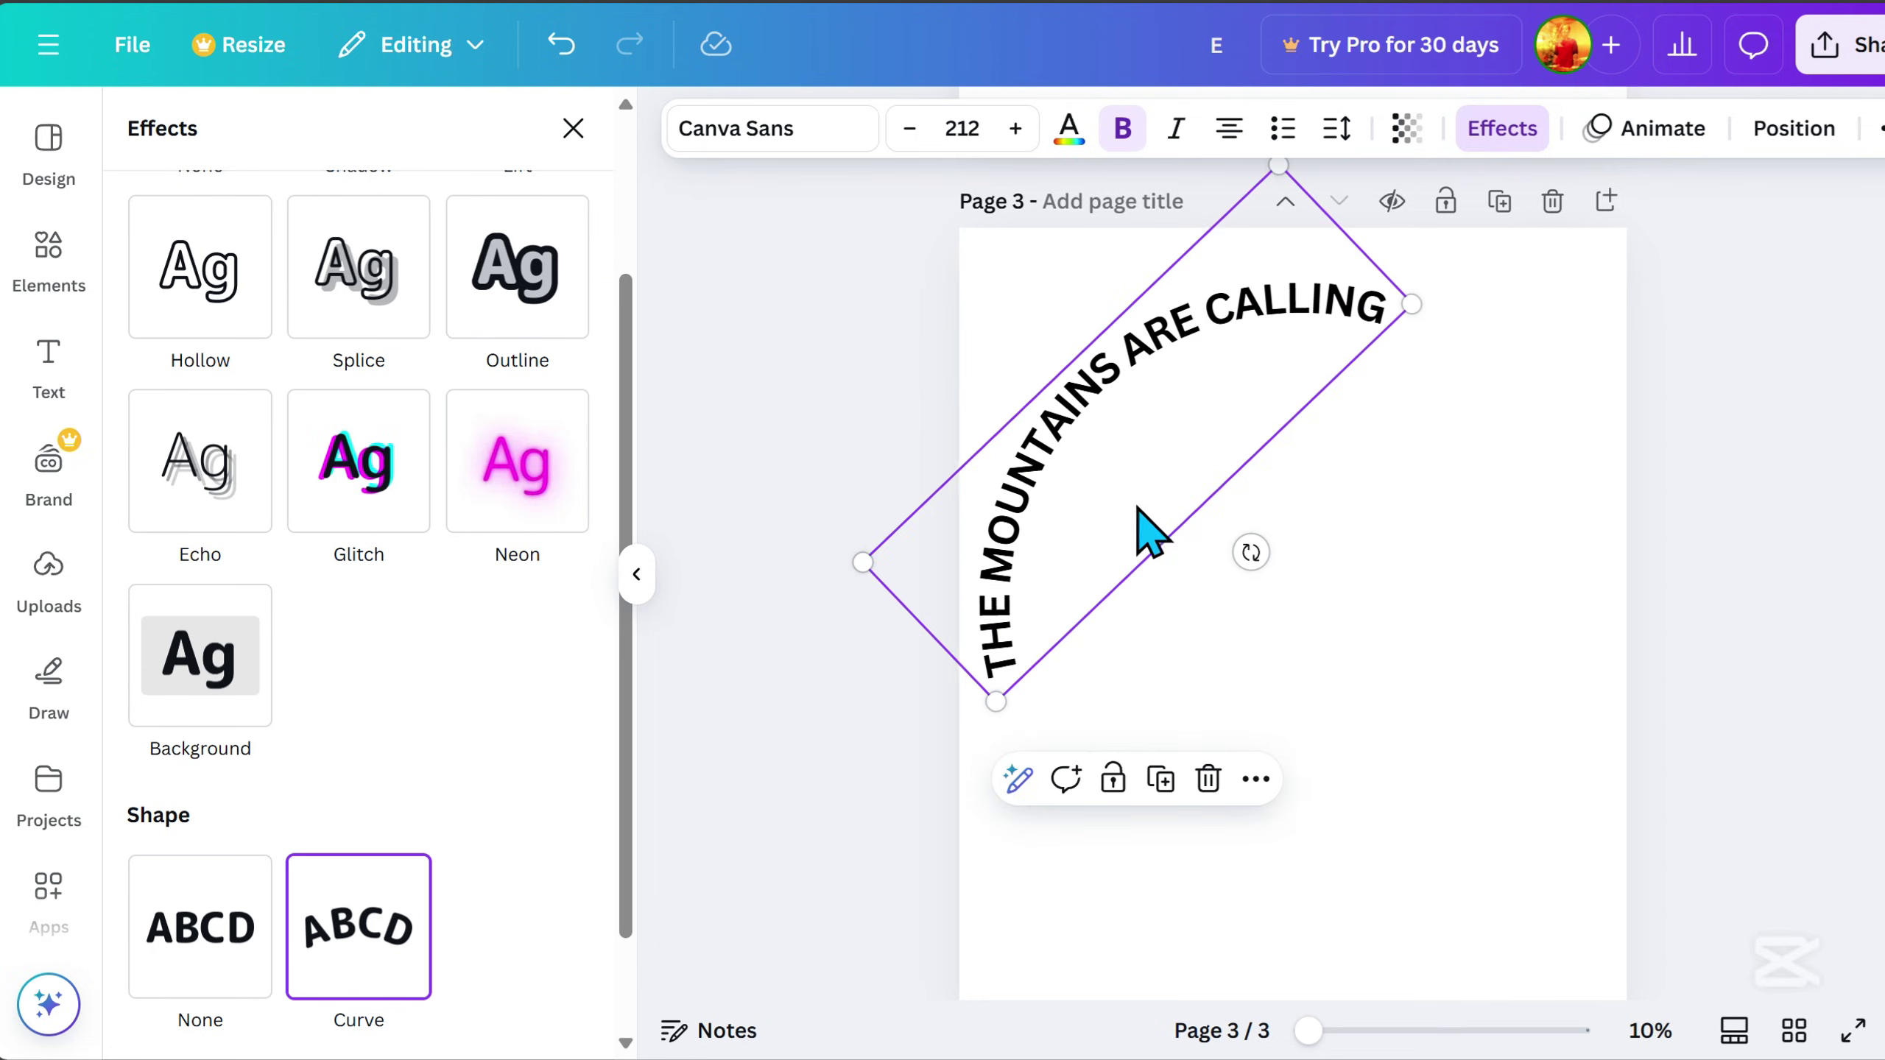
# Change the curved text's font to League Spartan.
pyautogui.click(1249, 350)
pyautogui.click(735, 160)
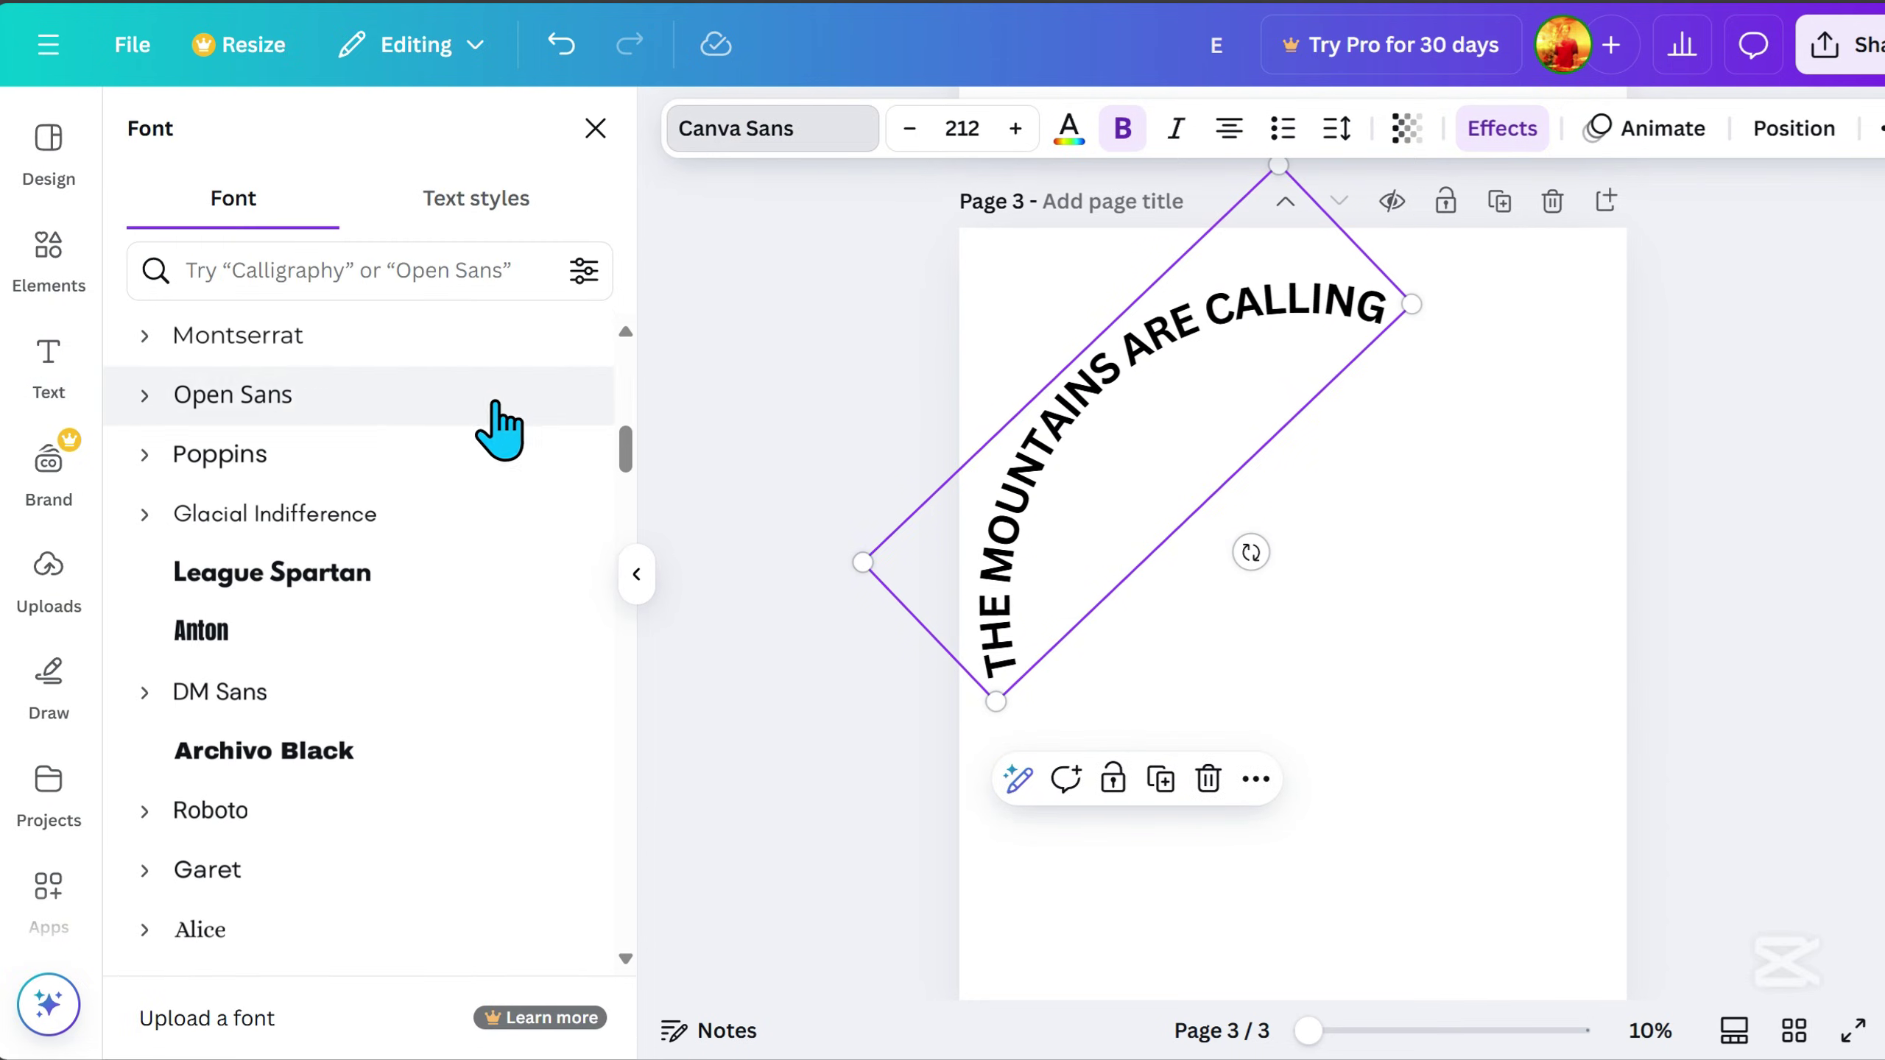
pyautogui.click(361, 564)
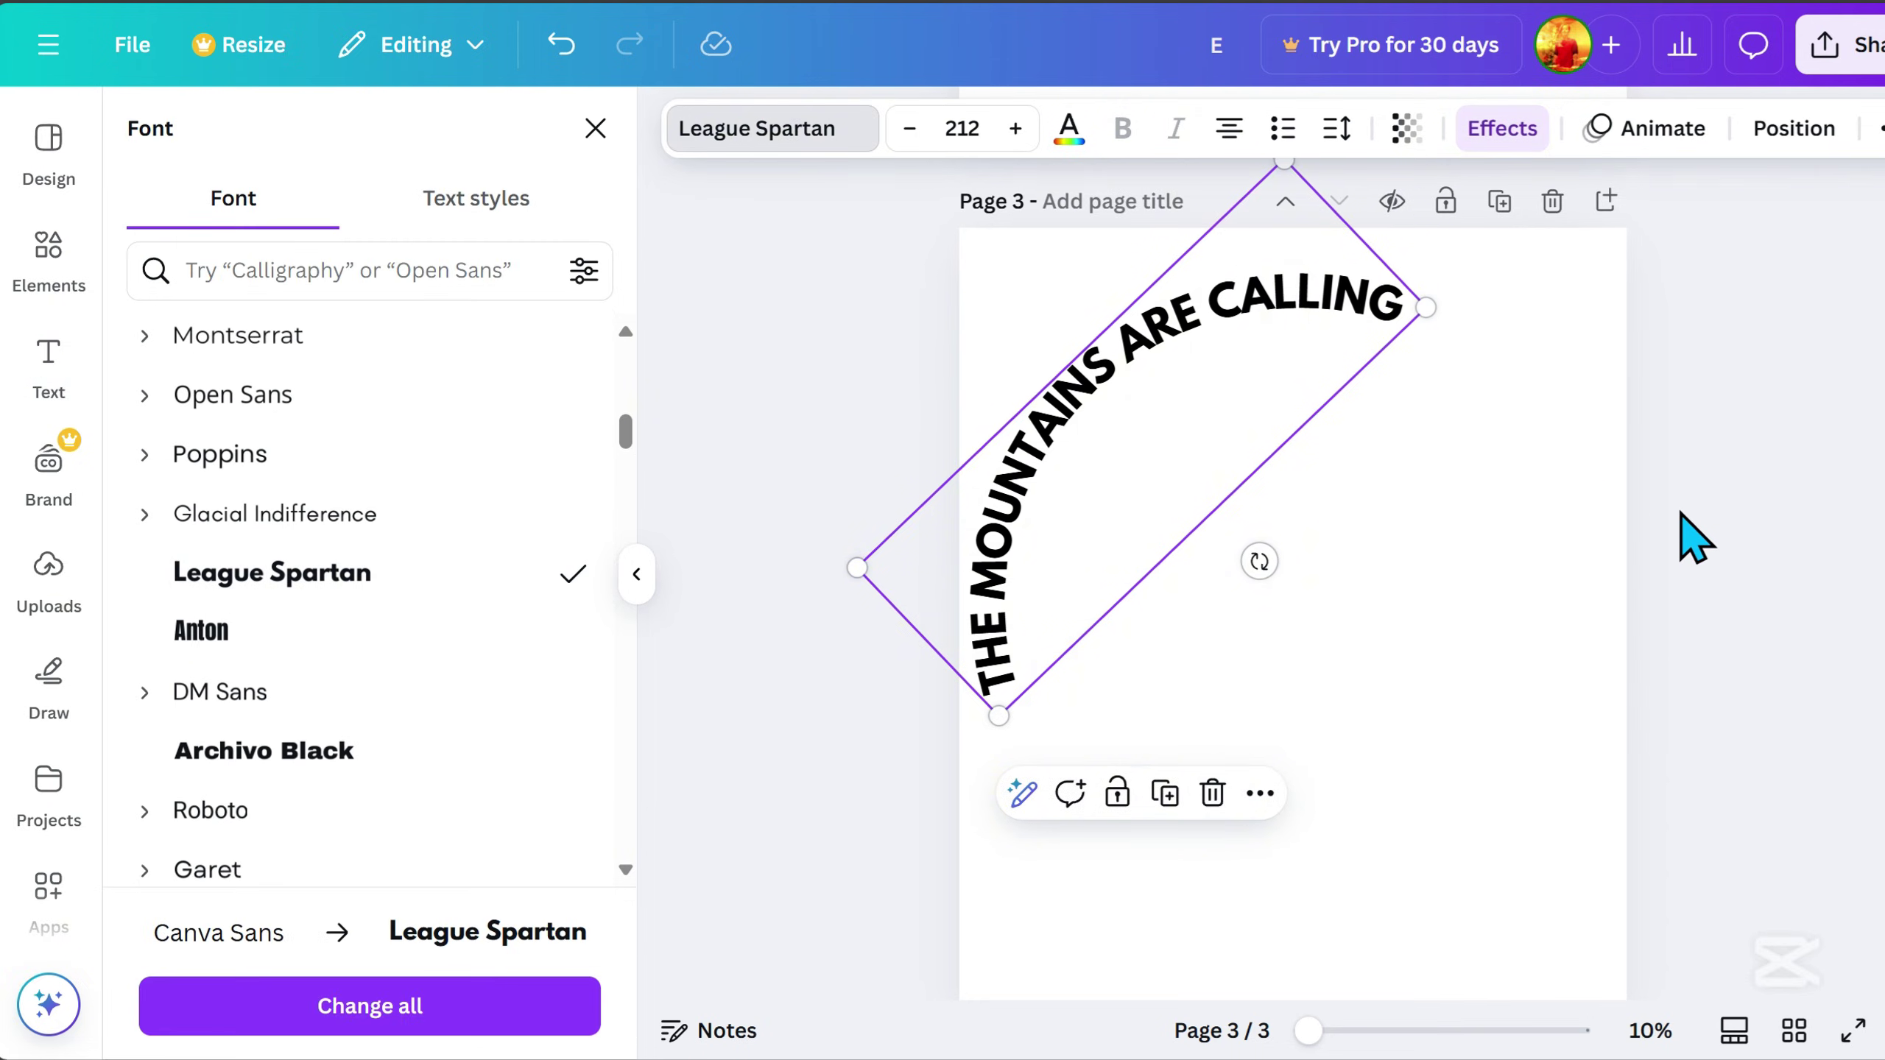
pyautogui.click(595, 128)
# Search the graphics for "MOUNTAIN" and add the circular illustration of orange mountains and a green lake to the third page.
pyautogui.click(44, 252)
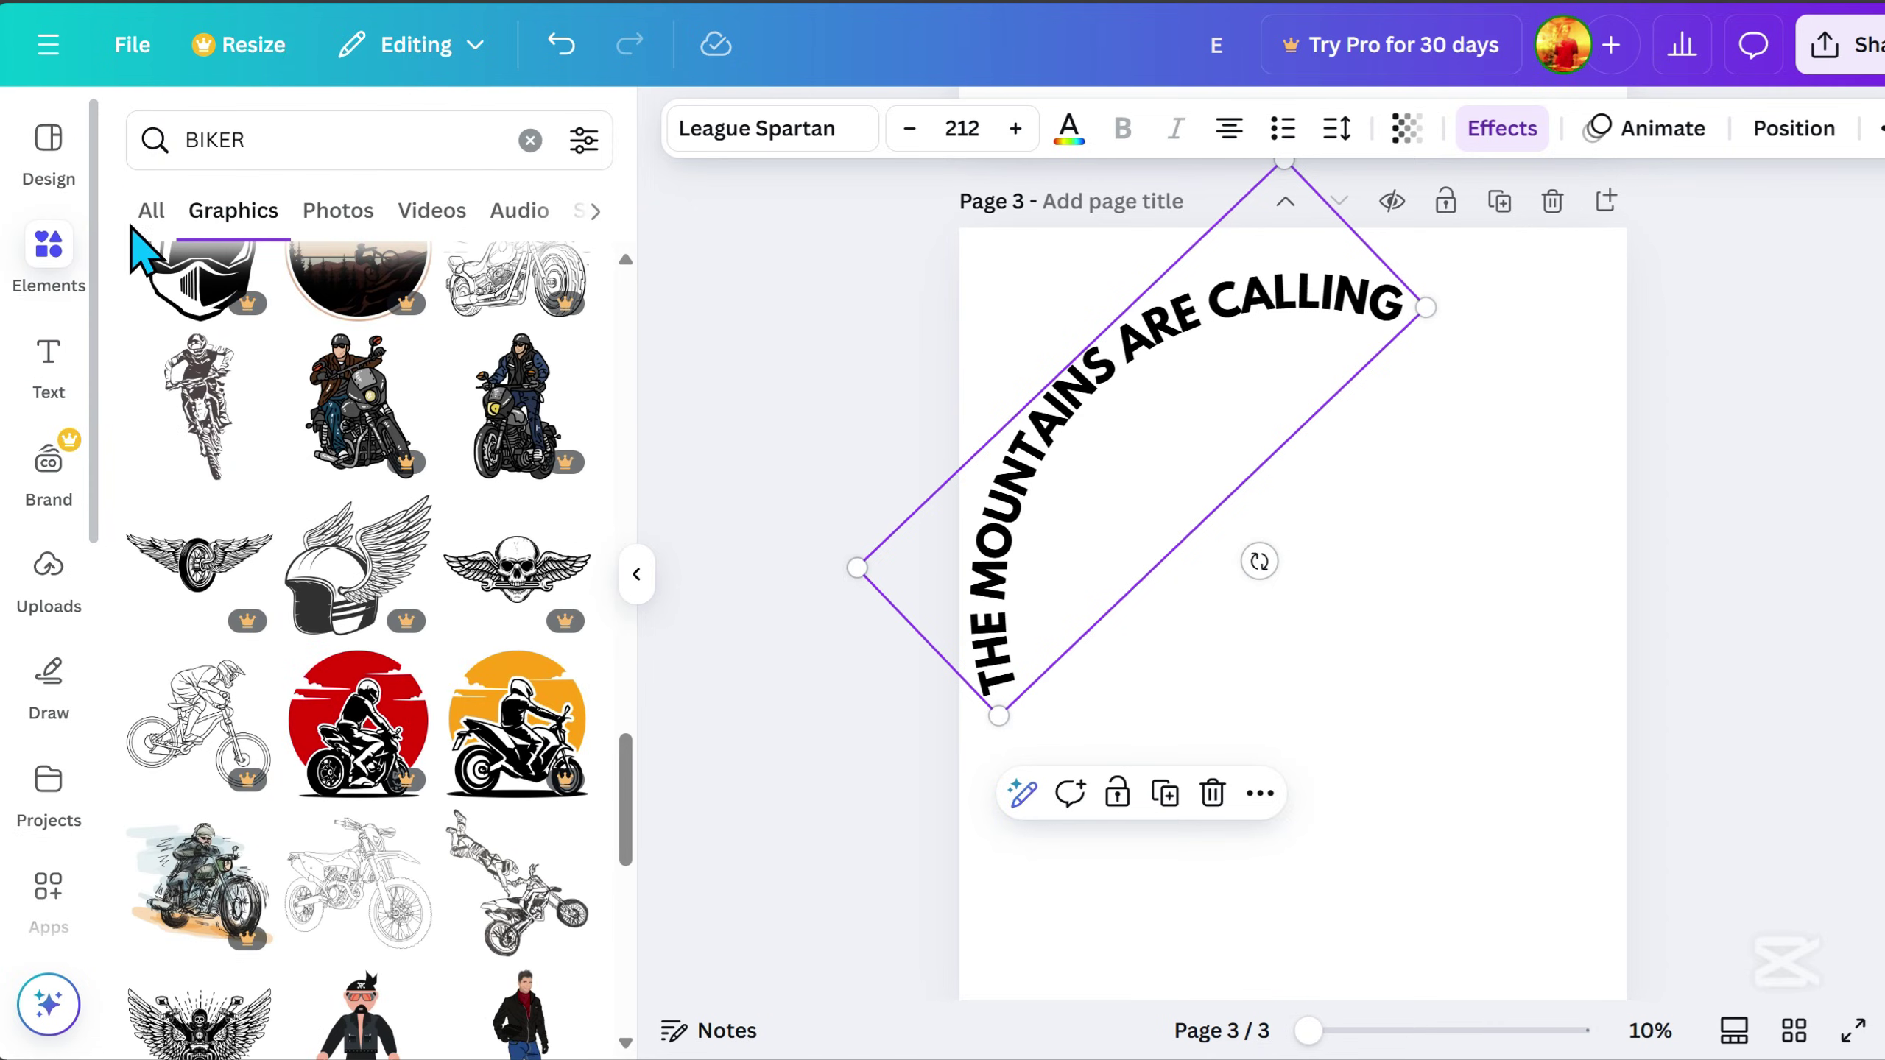
pyautogui.tripleClick(298, 138)
pyautogui.write('MOUNTAIN')
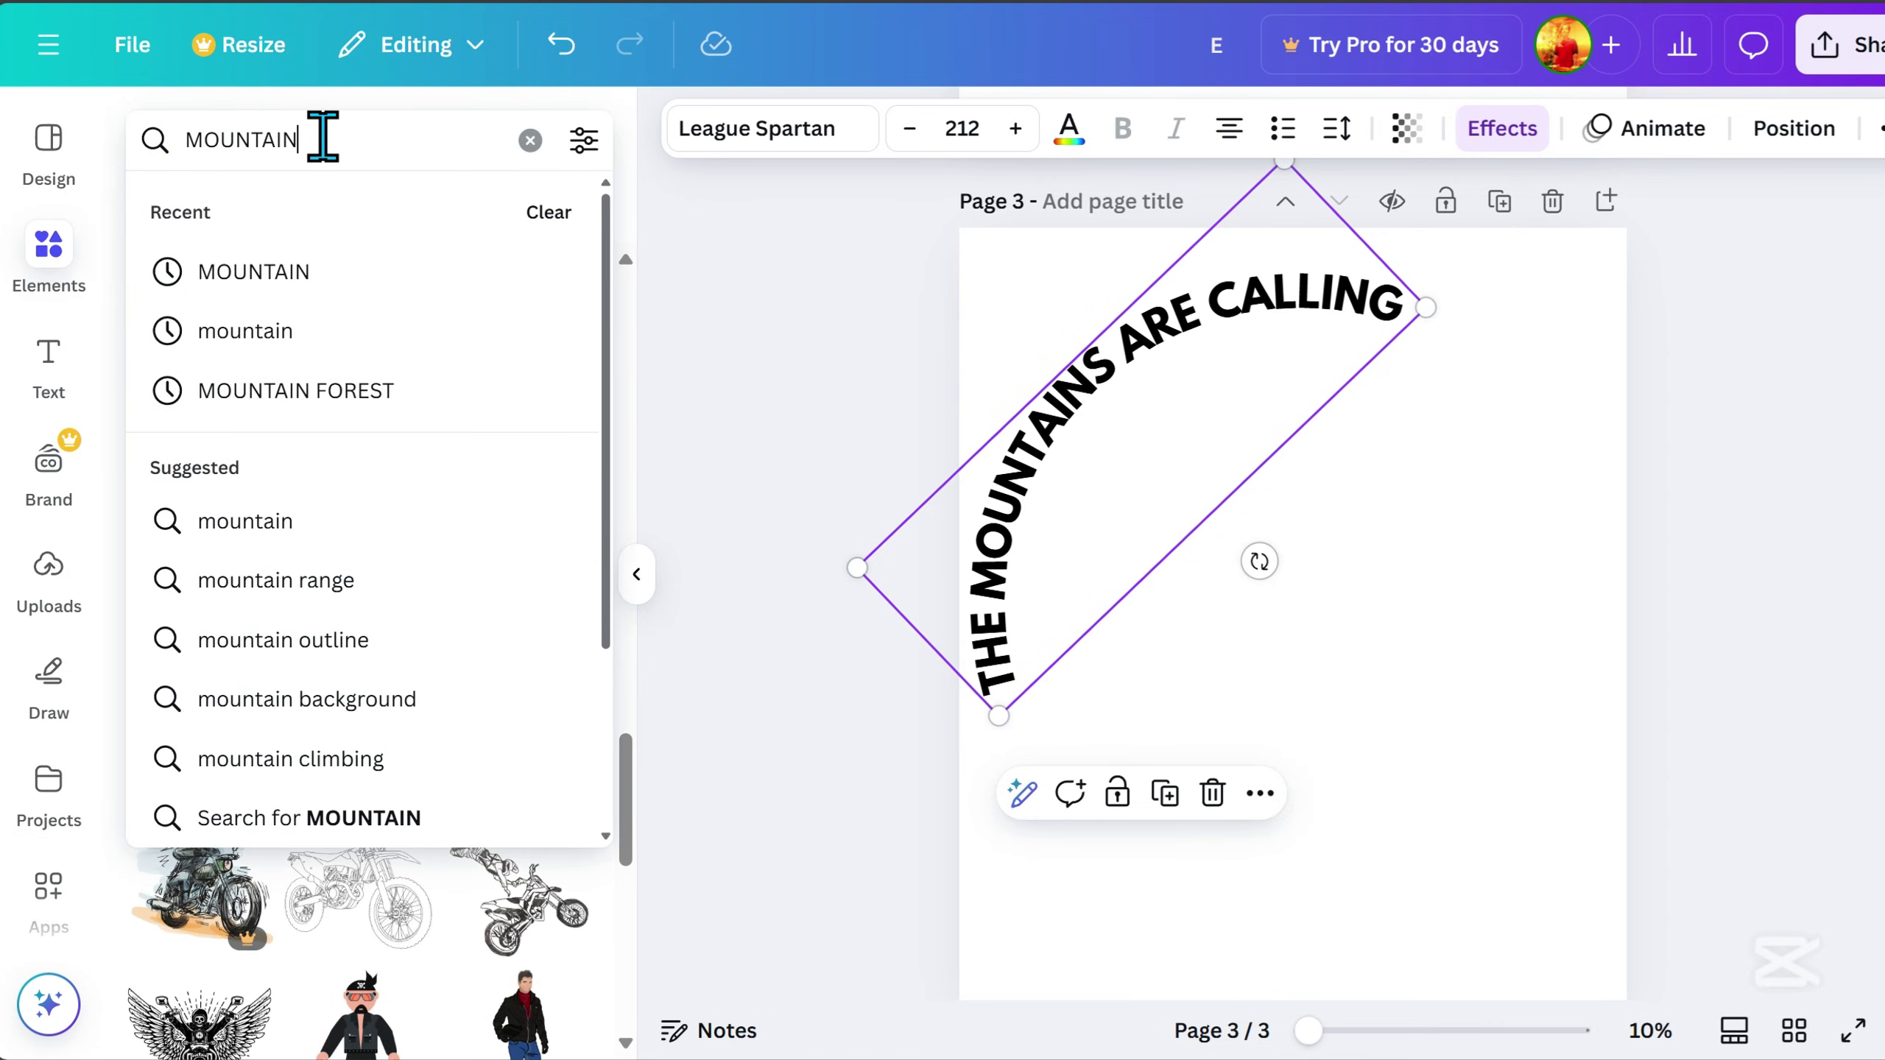
pyautogui.press('Return')
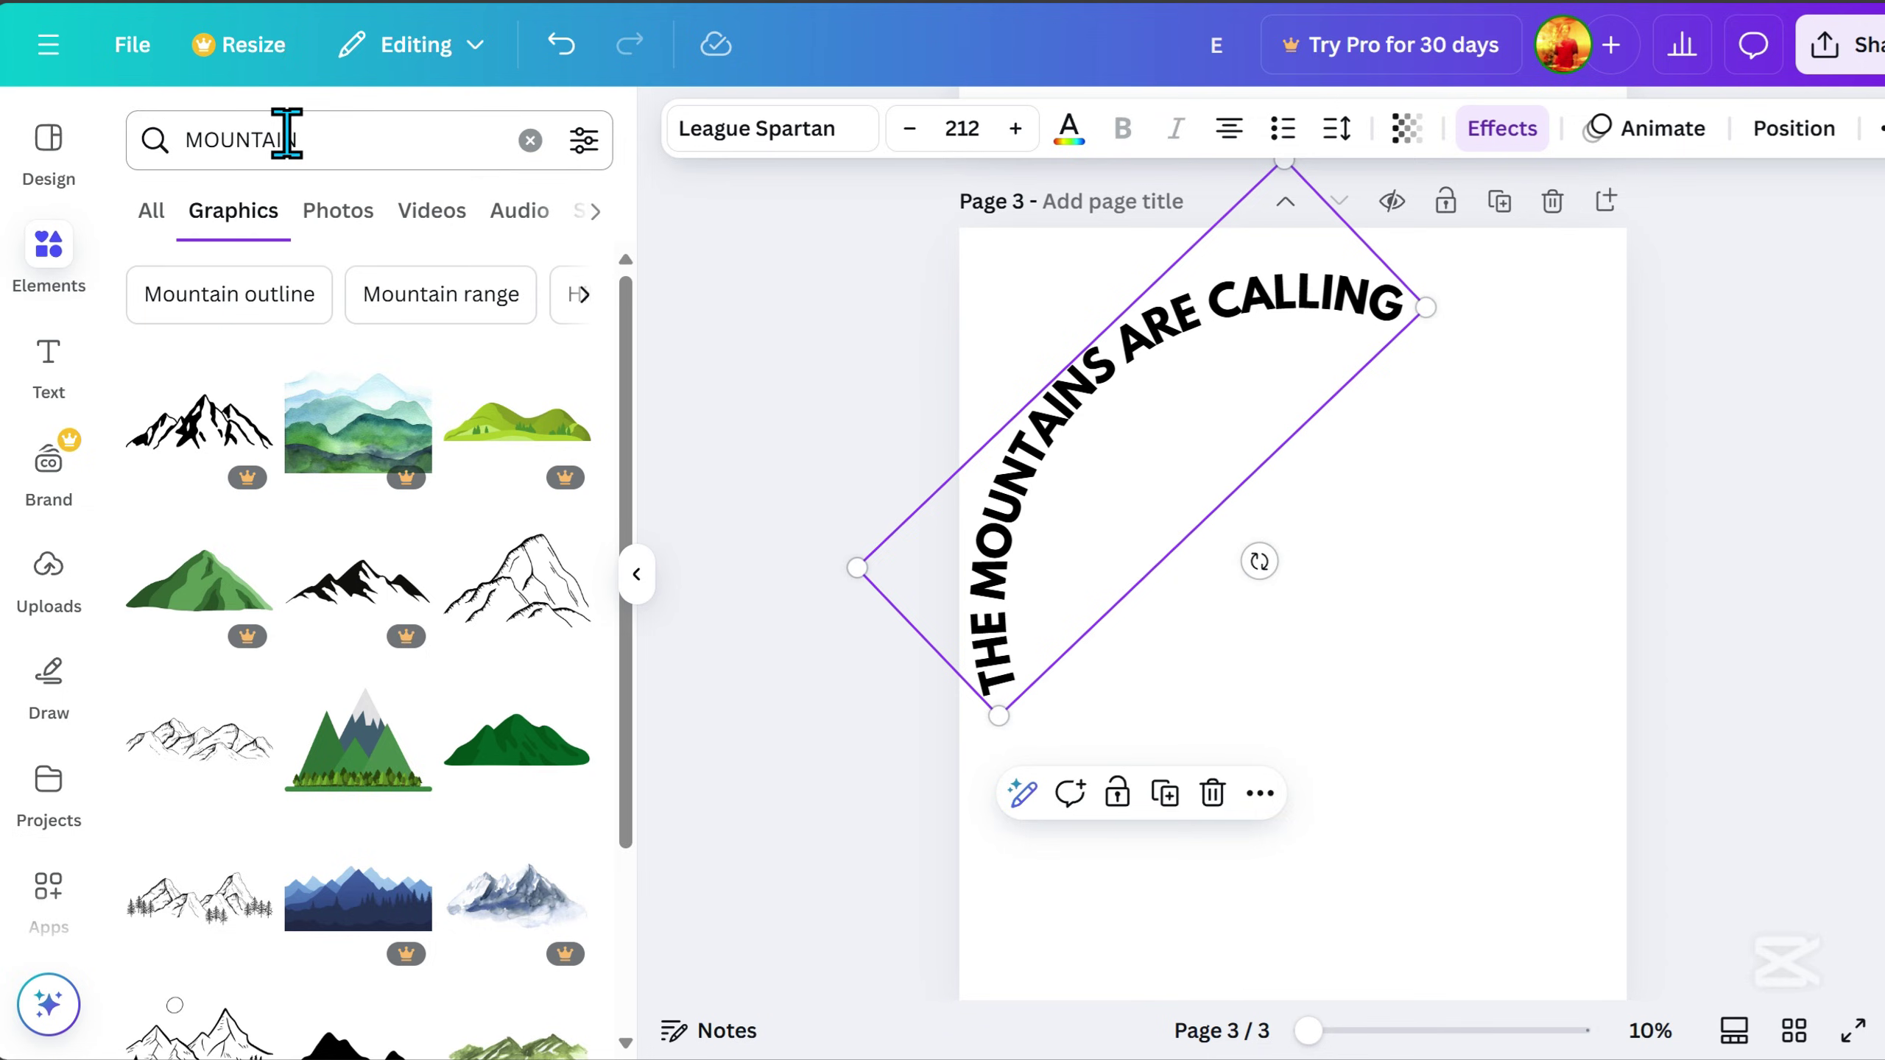
pyautogui.scroll(-10, 496, 706)
pyautogui.click(410, 583)
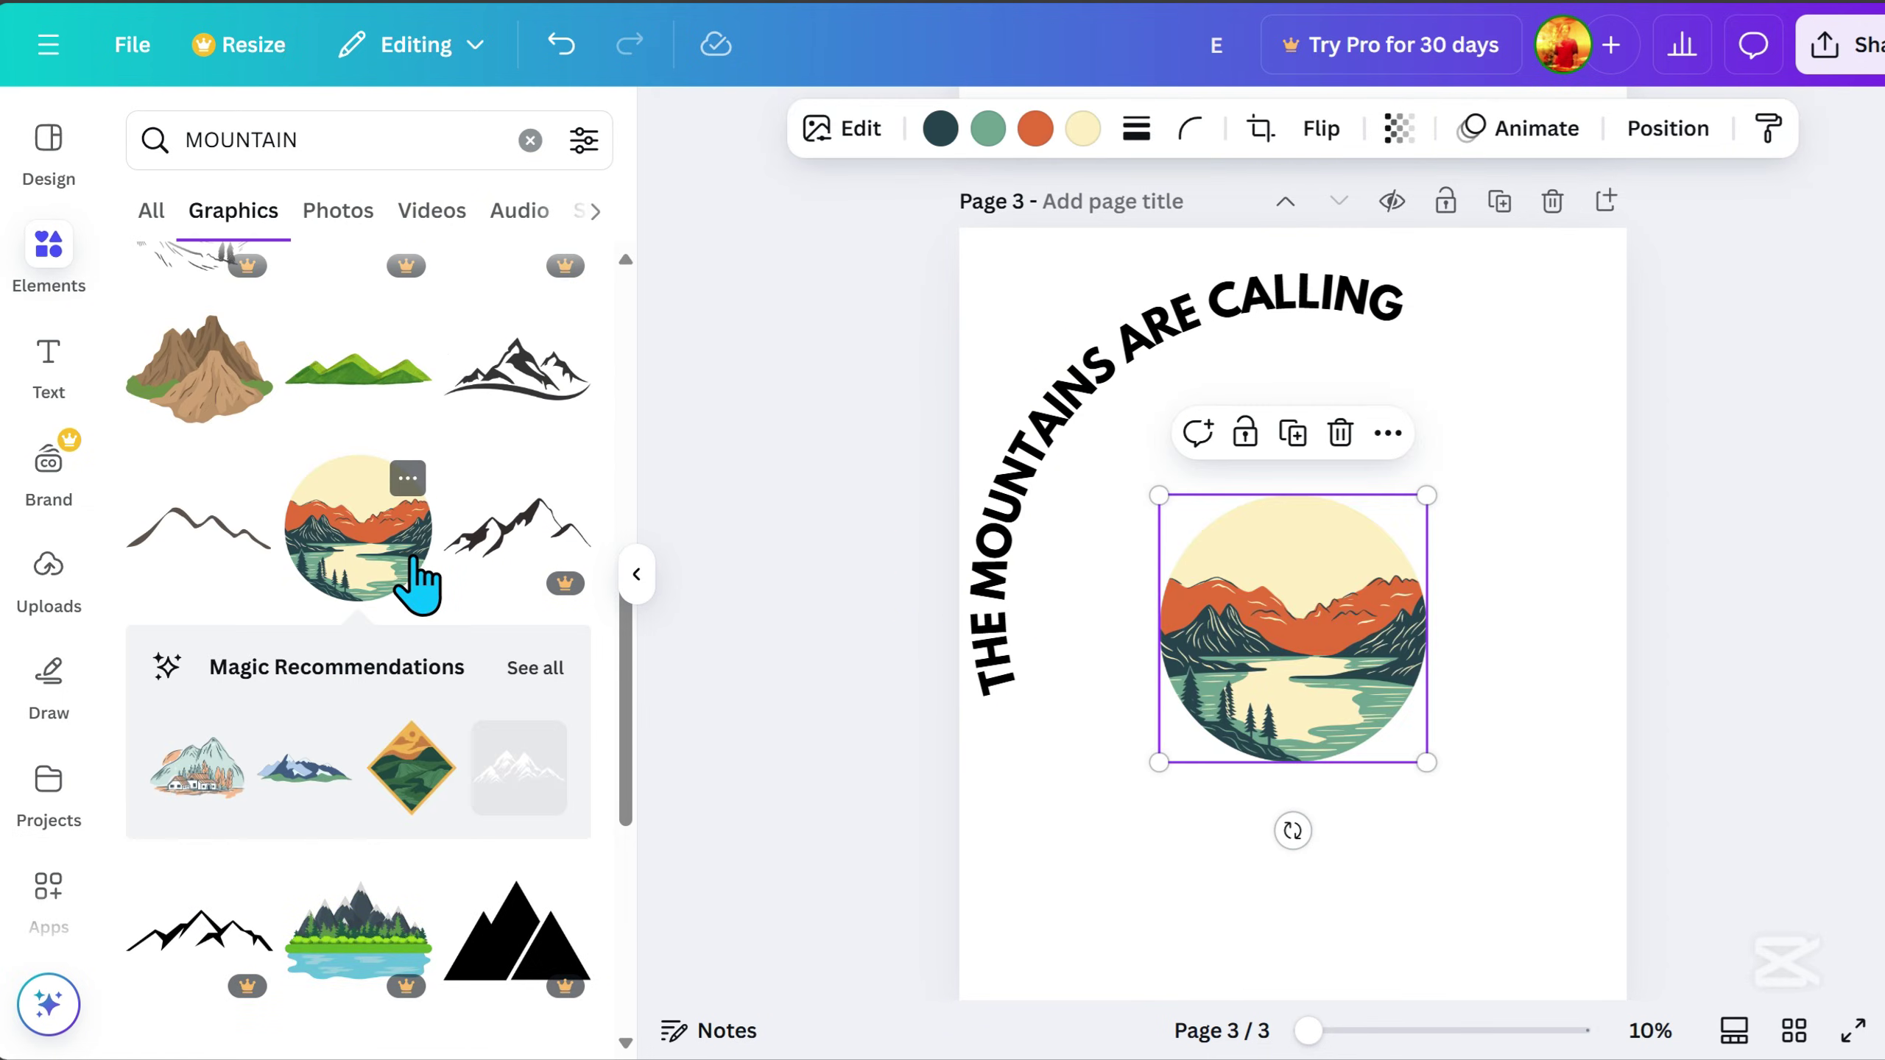
# Enlarge the circular mountain illustration, centre it under the curved text, and adjust the text's curve and position to follow the circle's edge.
pyautogui.moveTo(1426, 495); pyautogui.dragTo(1599, 316)
pyautogui.moveTo(1451, 593); pyautogui.dragTo(1328, 631)
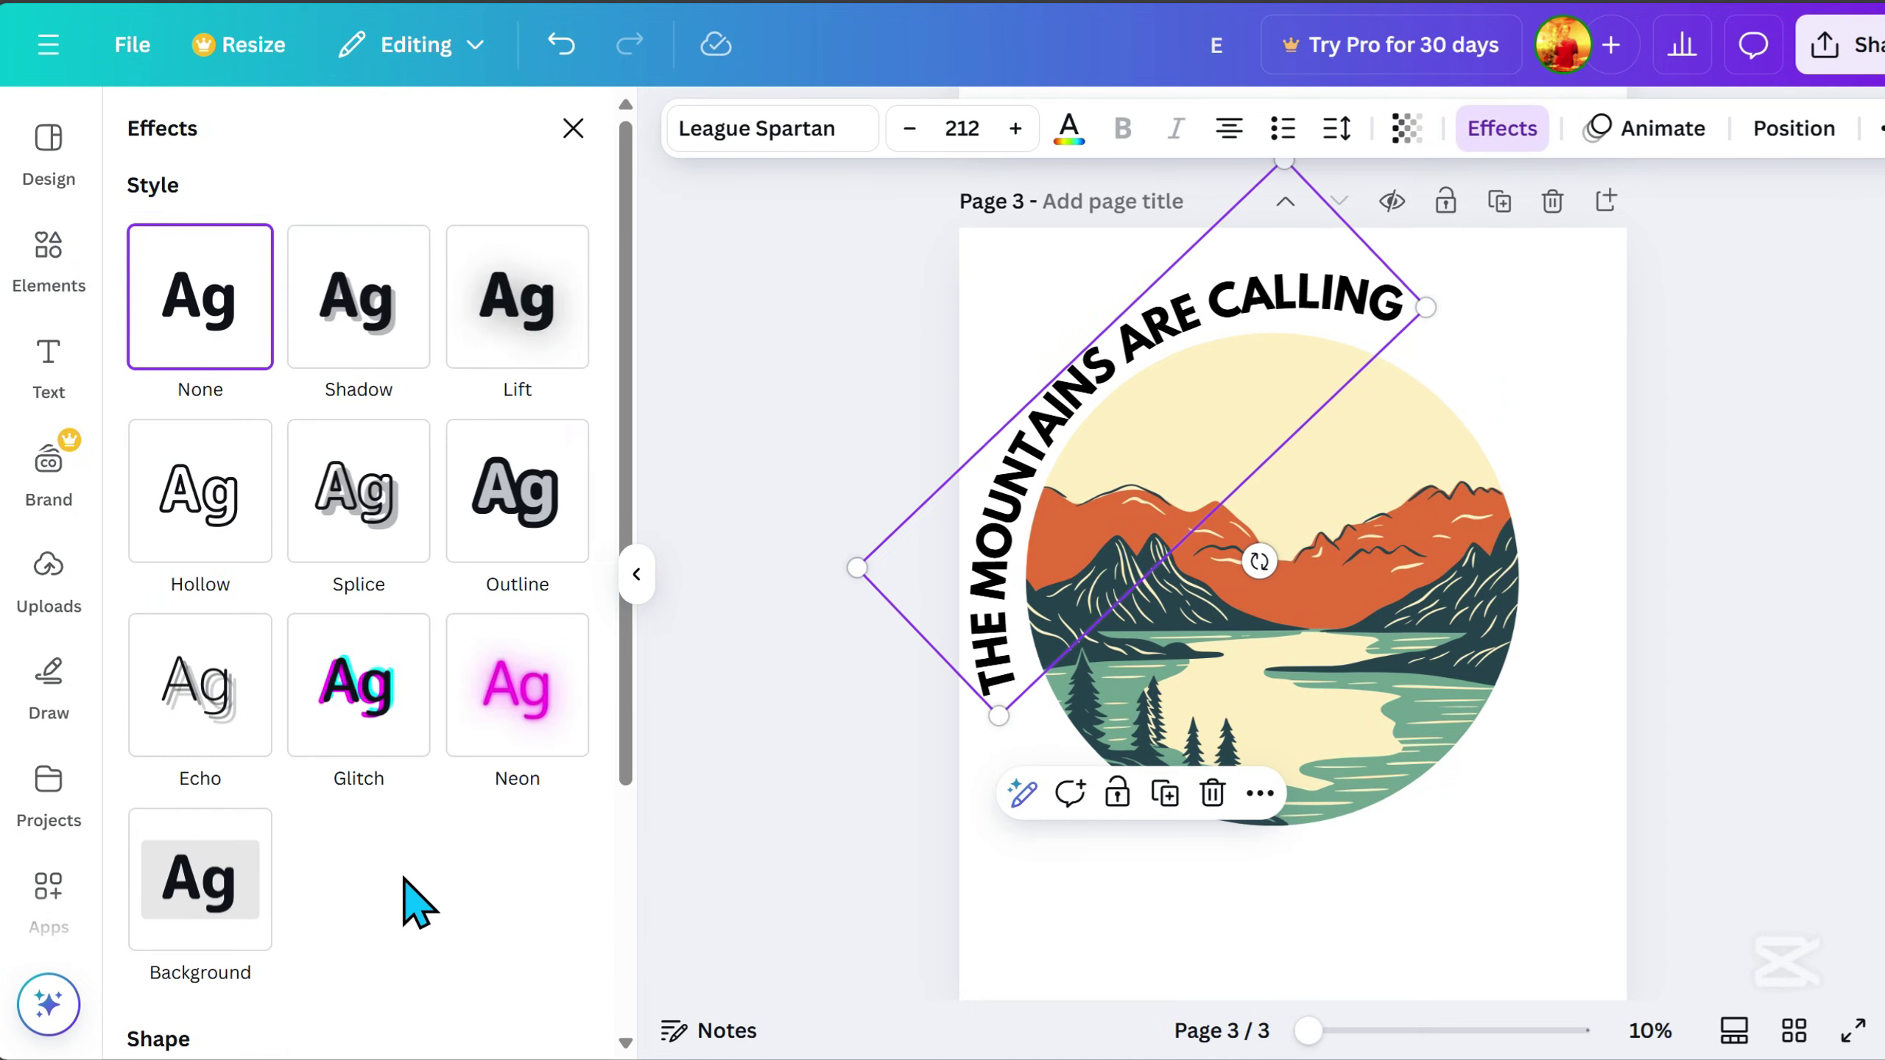
pyautogui.scroll(-5, 415, 901)
pyautogui.moveTo(306, 995); pyautogui.dragTo(317, 995)
pyautogui.click(1321, 379)
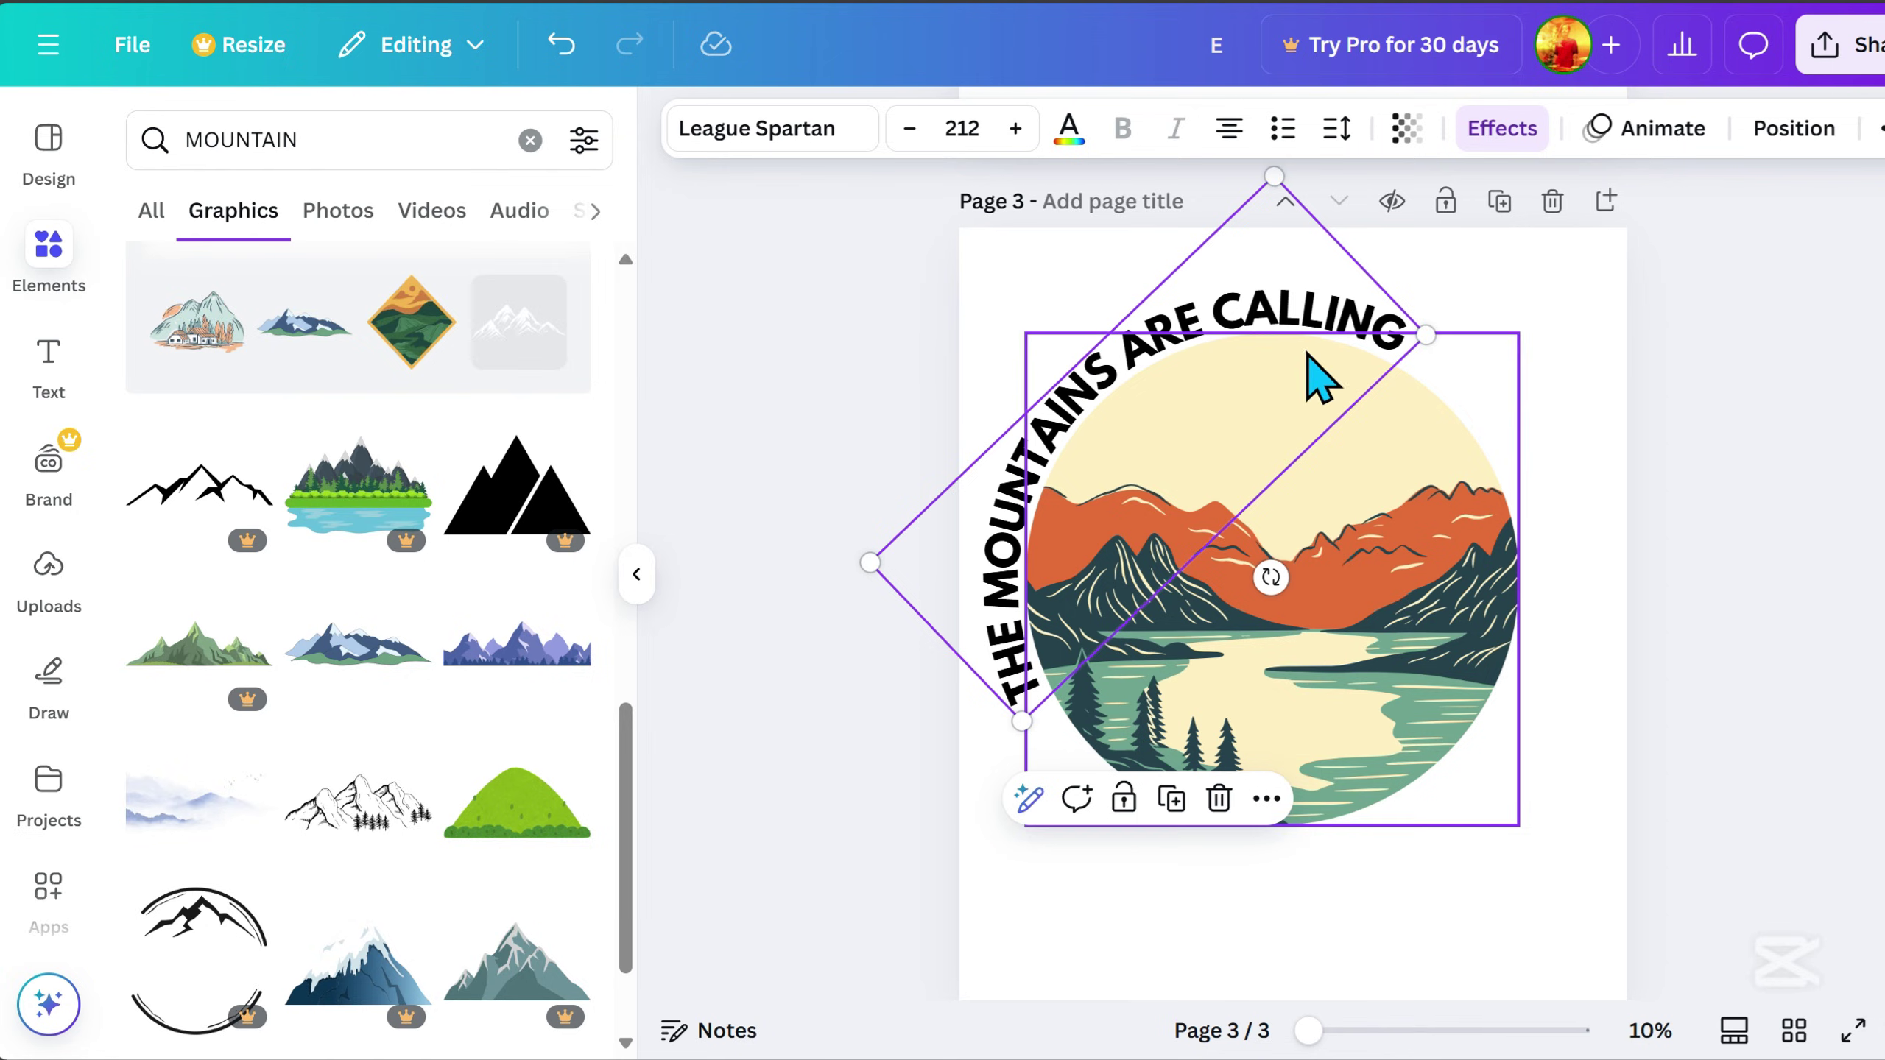
# Recolor the curved mountains text dark brown and enlarge it to size 239 around the circular illustration.
pyautogui.click(1069, 130)
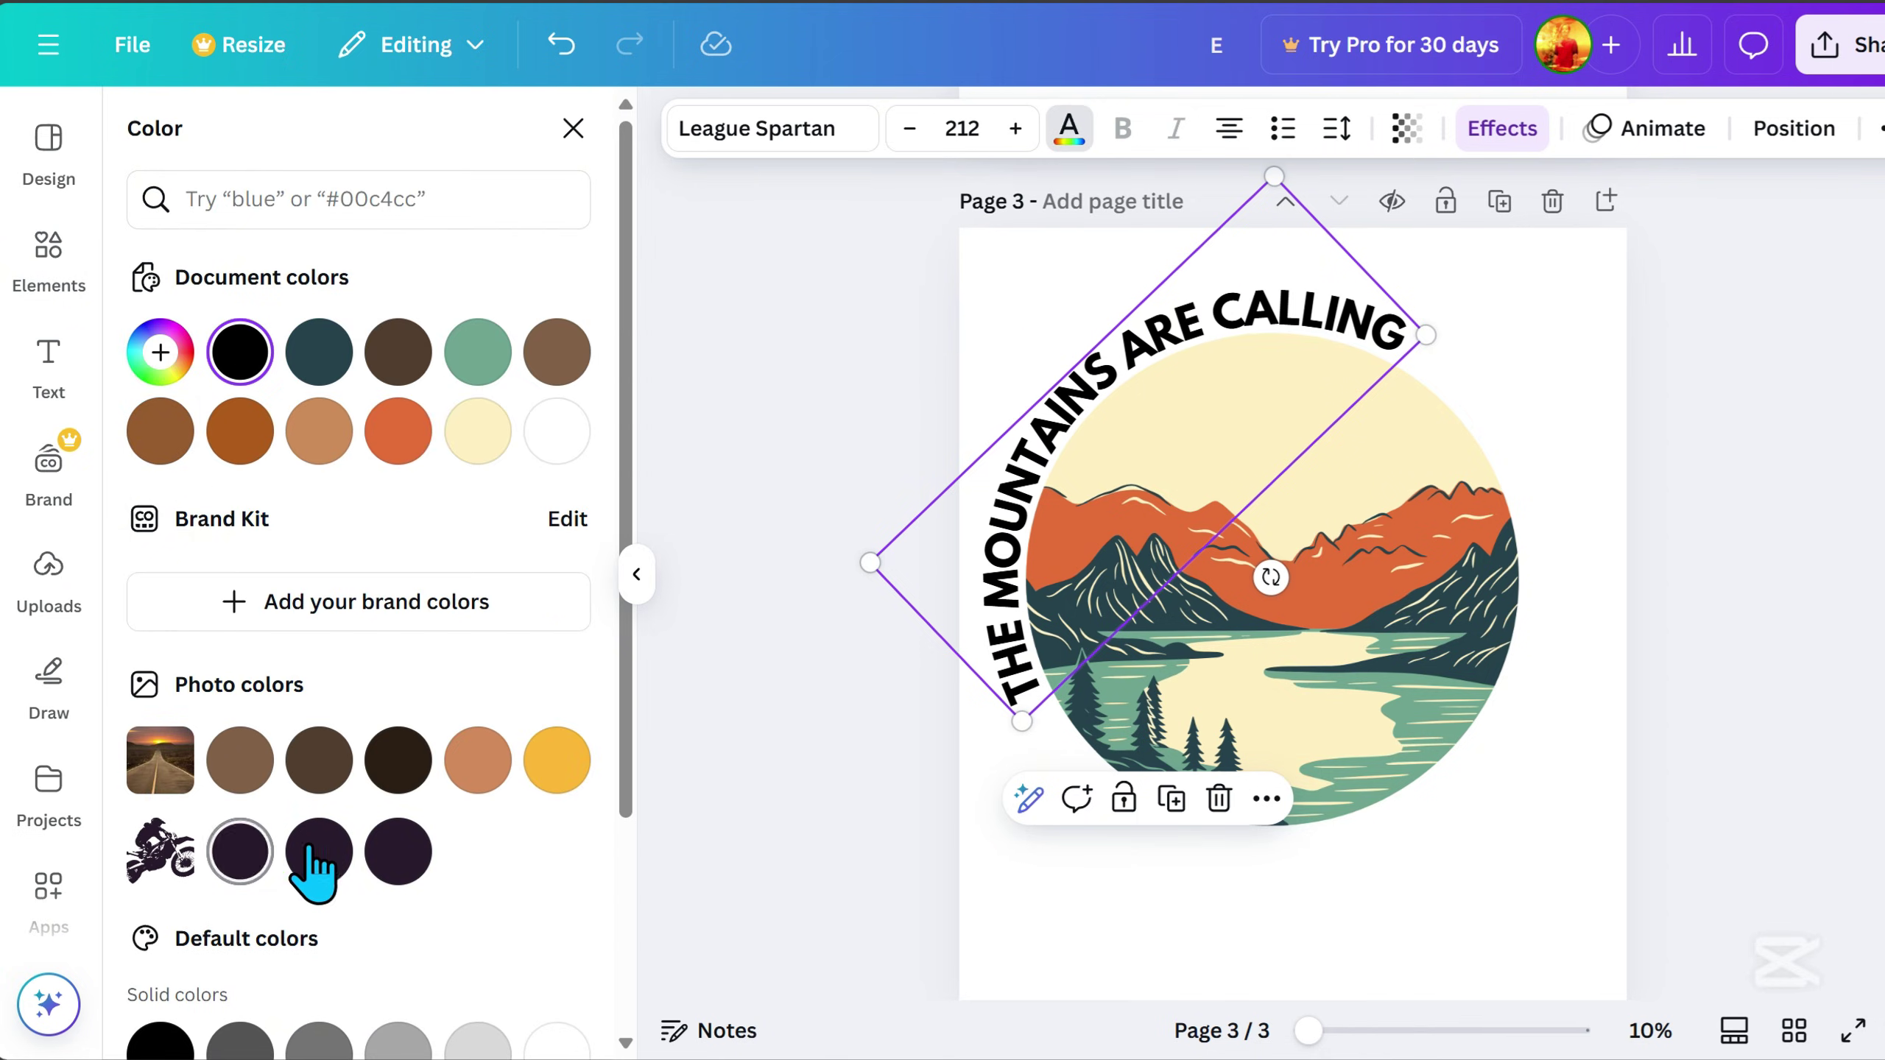
pyautogui.click(240, 761)
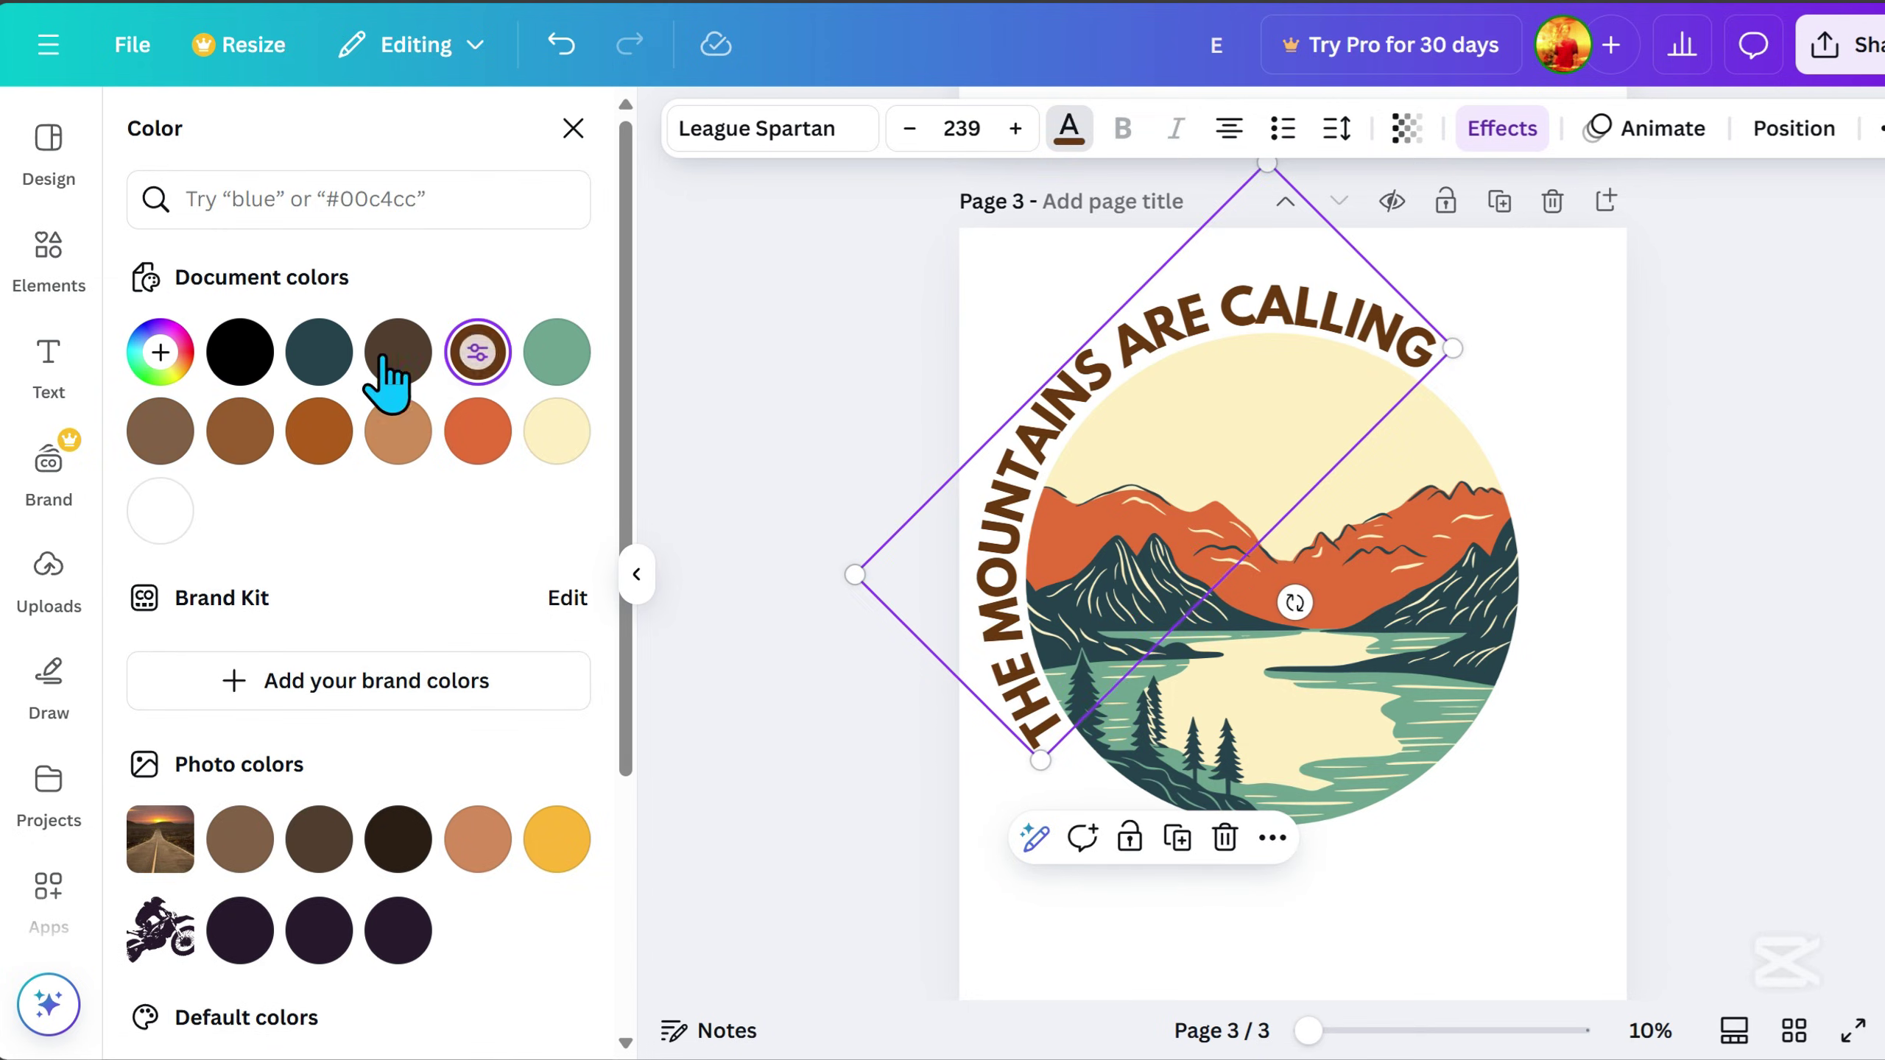
pyautogui.click(1759, 542)
# Search the graphics for "BIKER" and browse the motorbike rider illustrations.
pyautogui.click(530, 140)
pyautogui.write('BIKER')
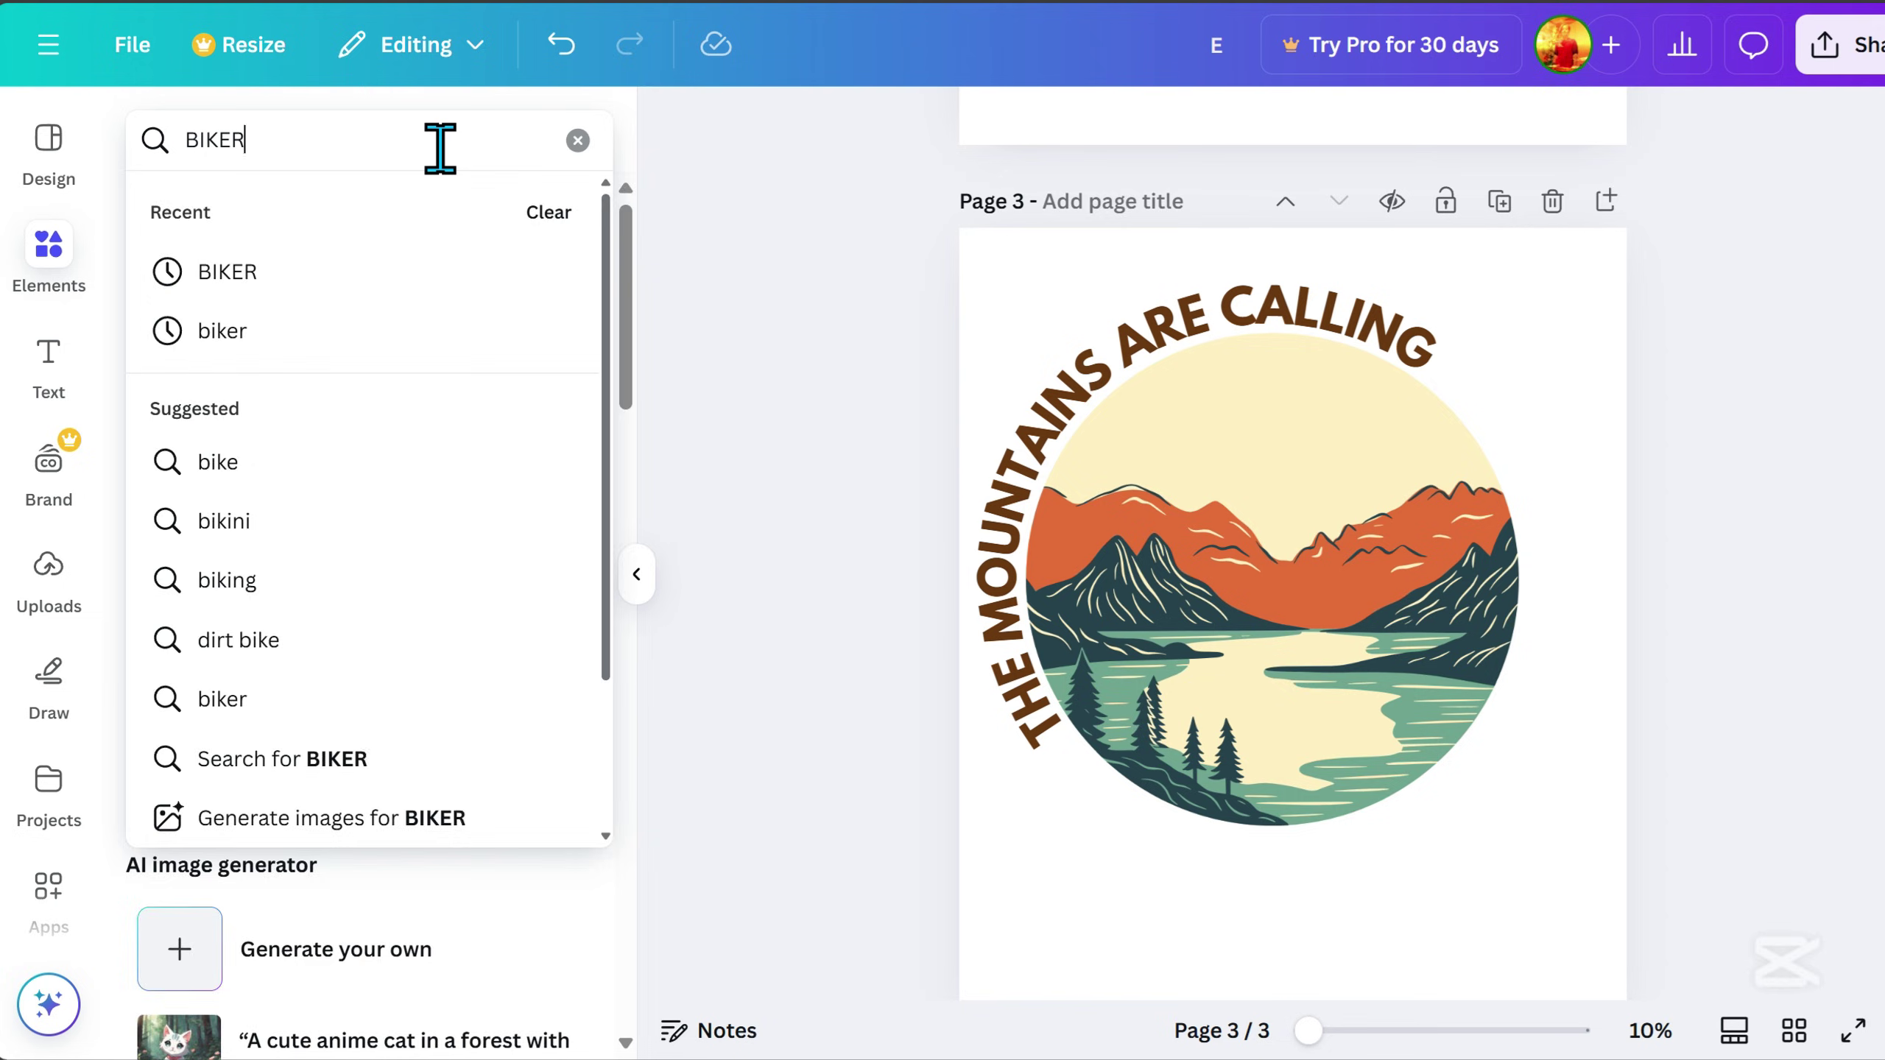
pyautogui.press('Return')
pyautogui.scroll(-3, 460, 817)
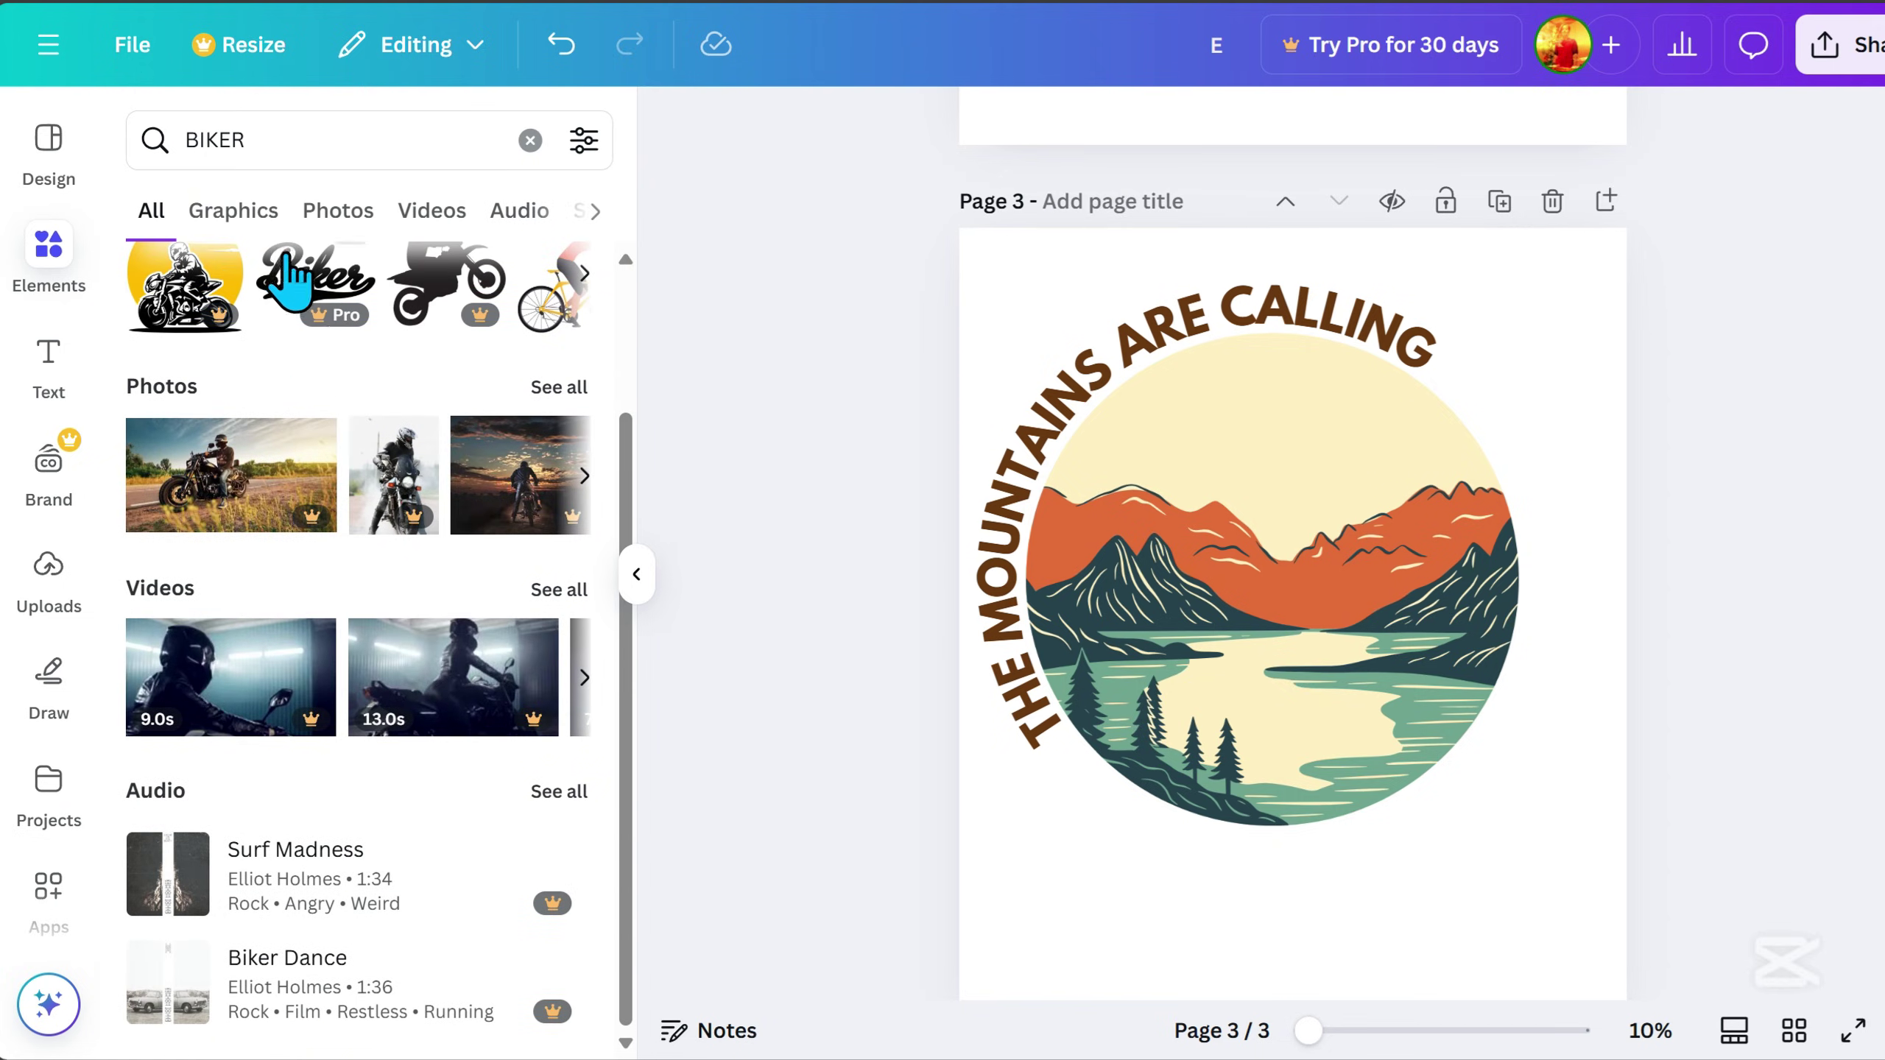
pyautogui.click(260, 219)
pyautogui.scroll(-10, 457, 887)
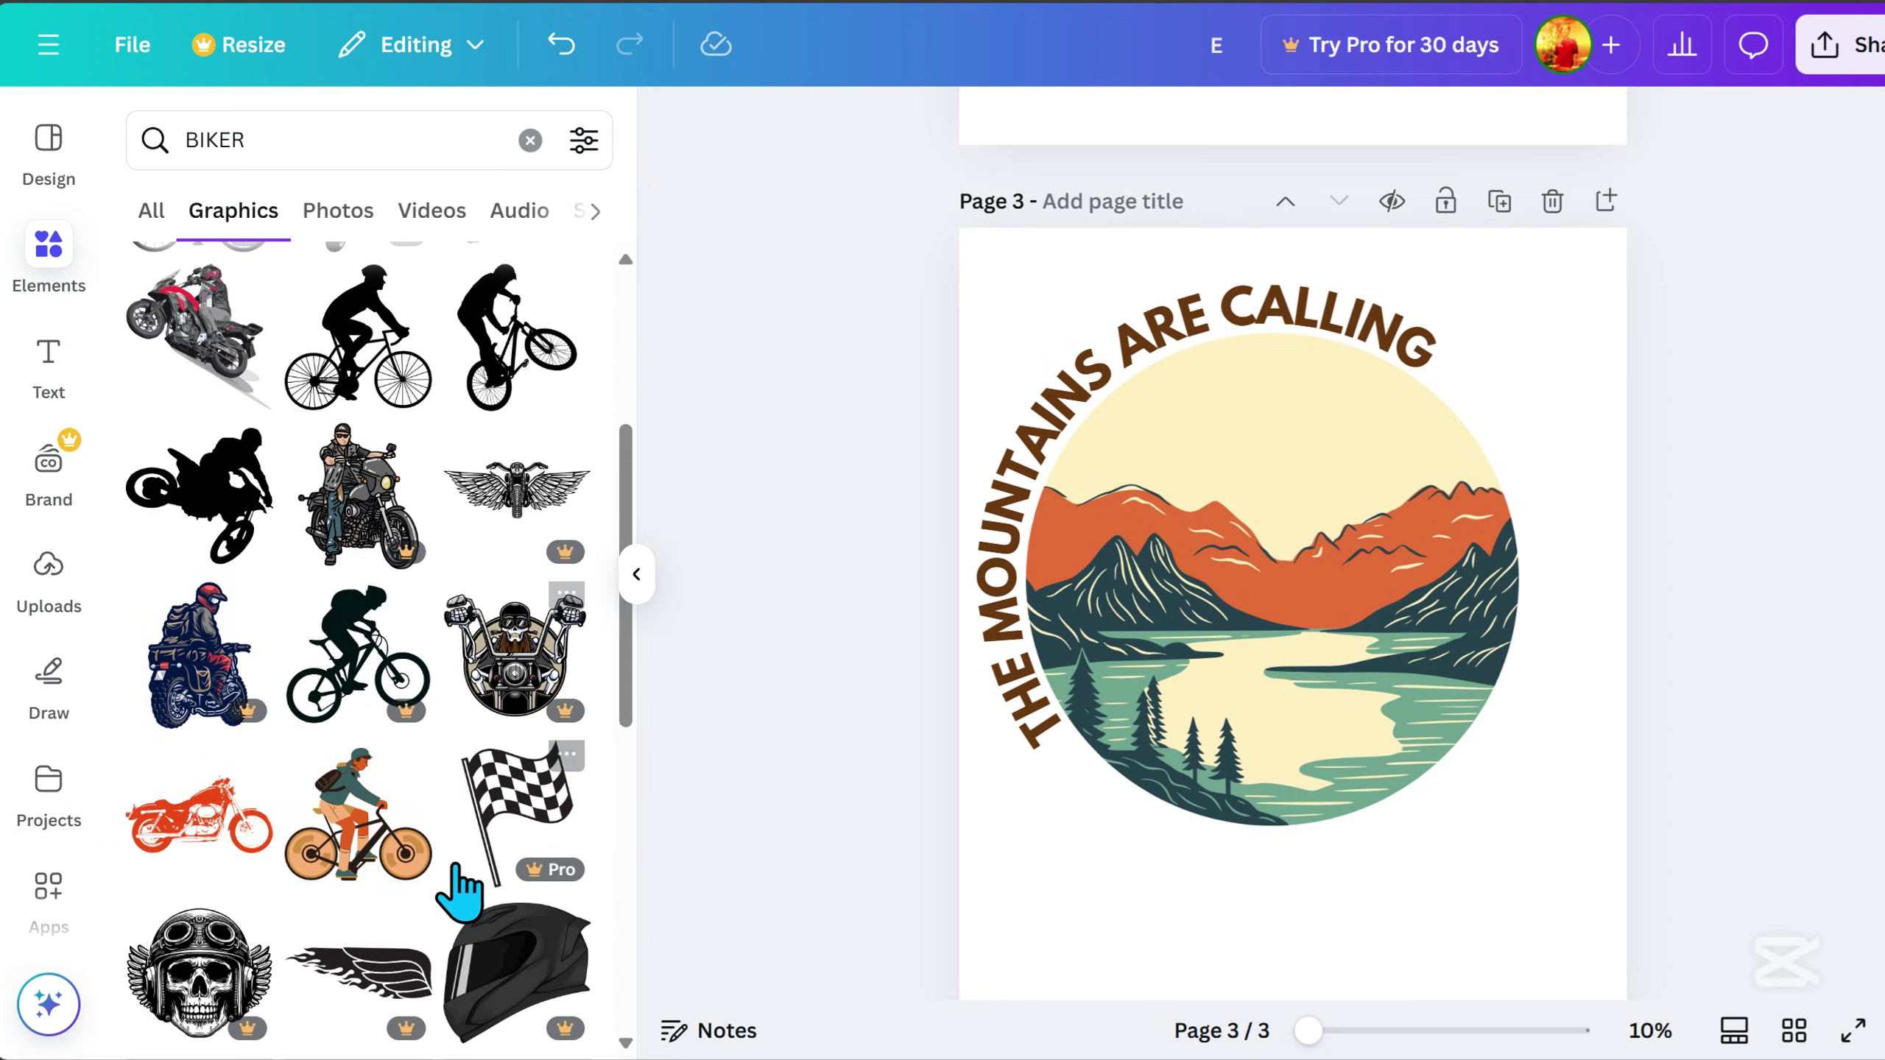
# Paste the black dirt-bike rider silhouette onto the third page and position it over the circular mountain illustration.
pyautogui.hotkey('ctrl', 'v')
pyautogui.moveTo(1290, 695); pyautogui.dragTo(1264, 652)
pyautogui.click(905, 520)
# Add a subheading reading "and I must go" to the third page.
pyautogui.click(74, 390)
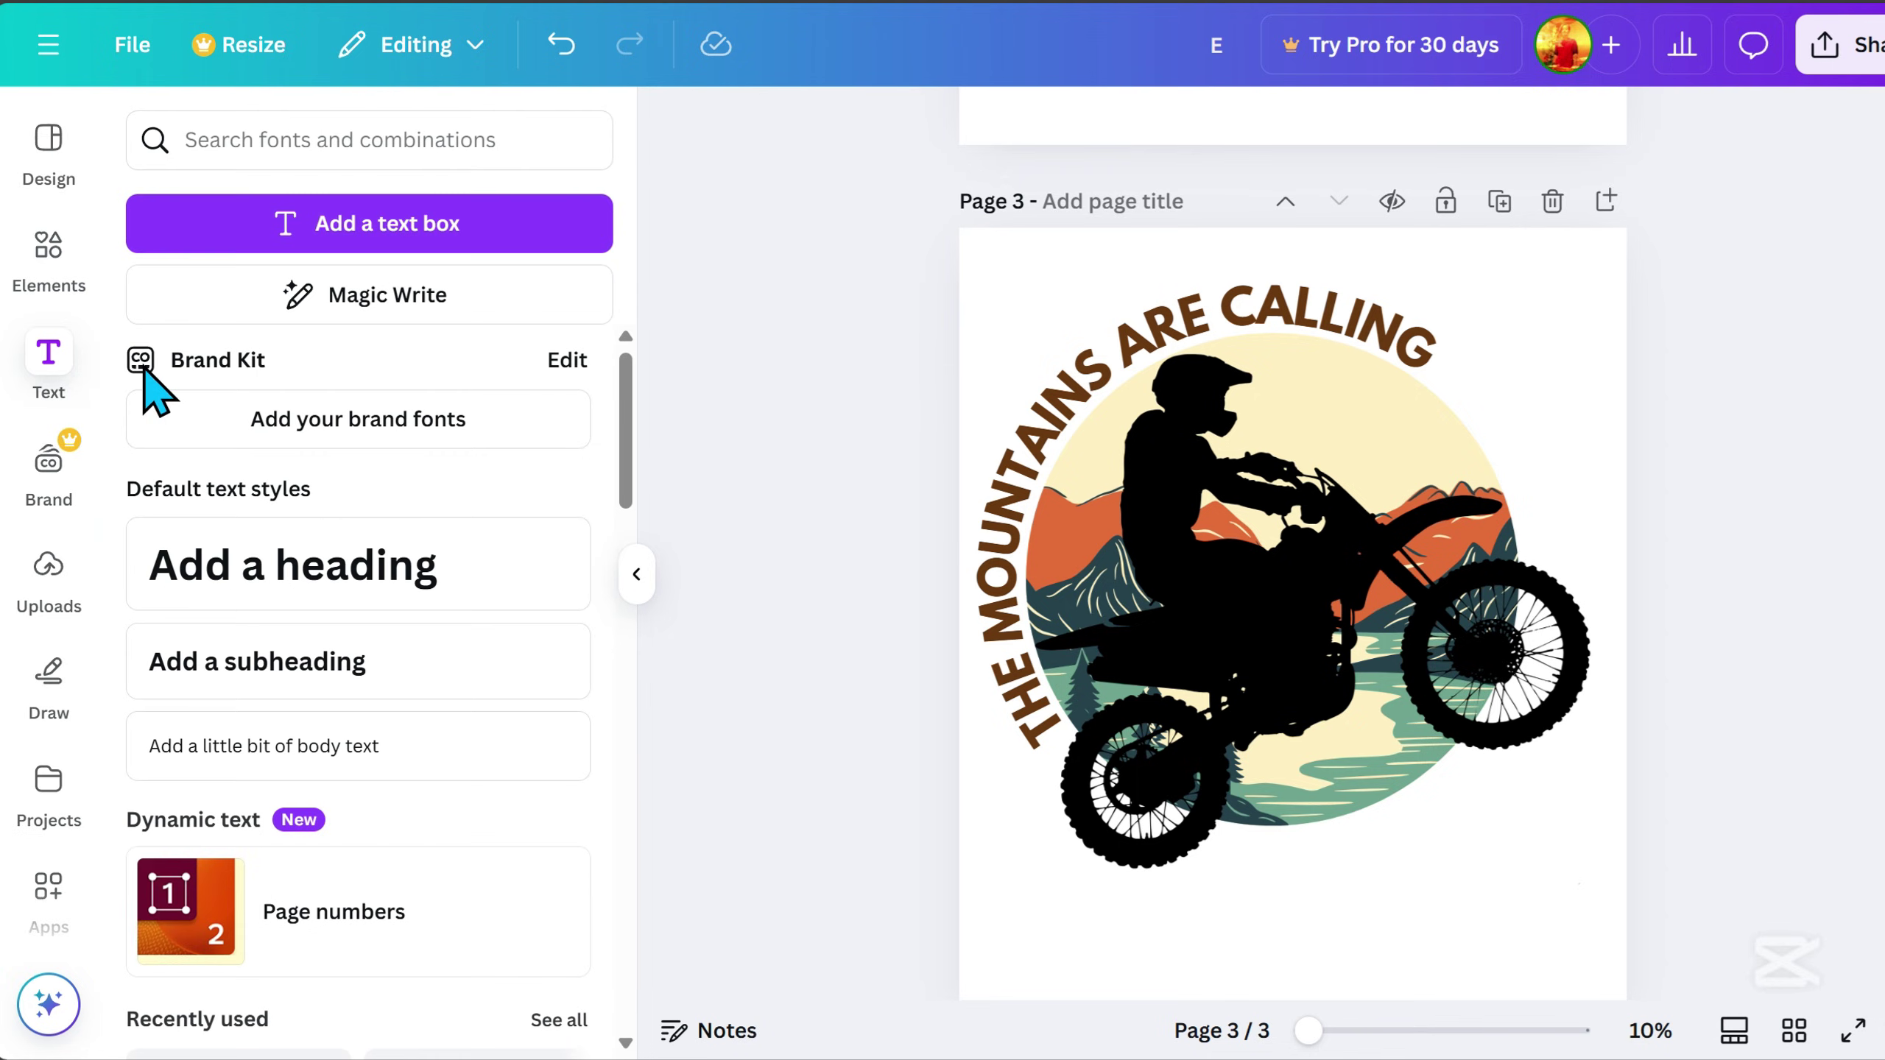
pyautogui.click(362, 695)
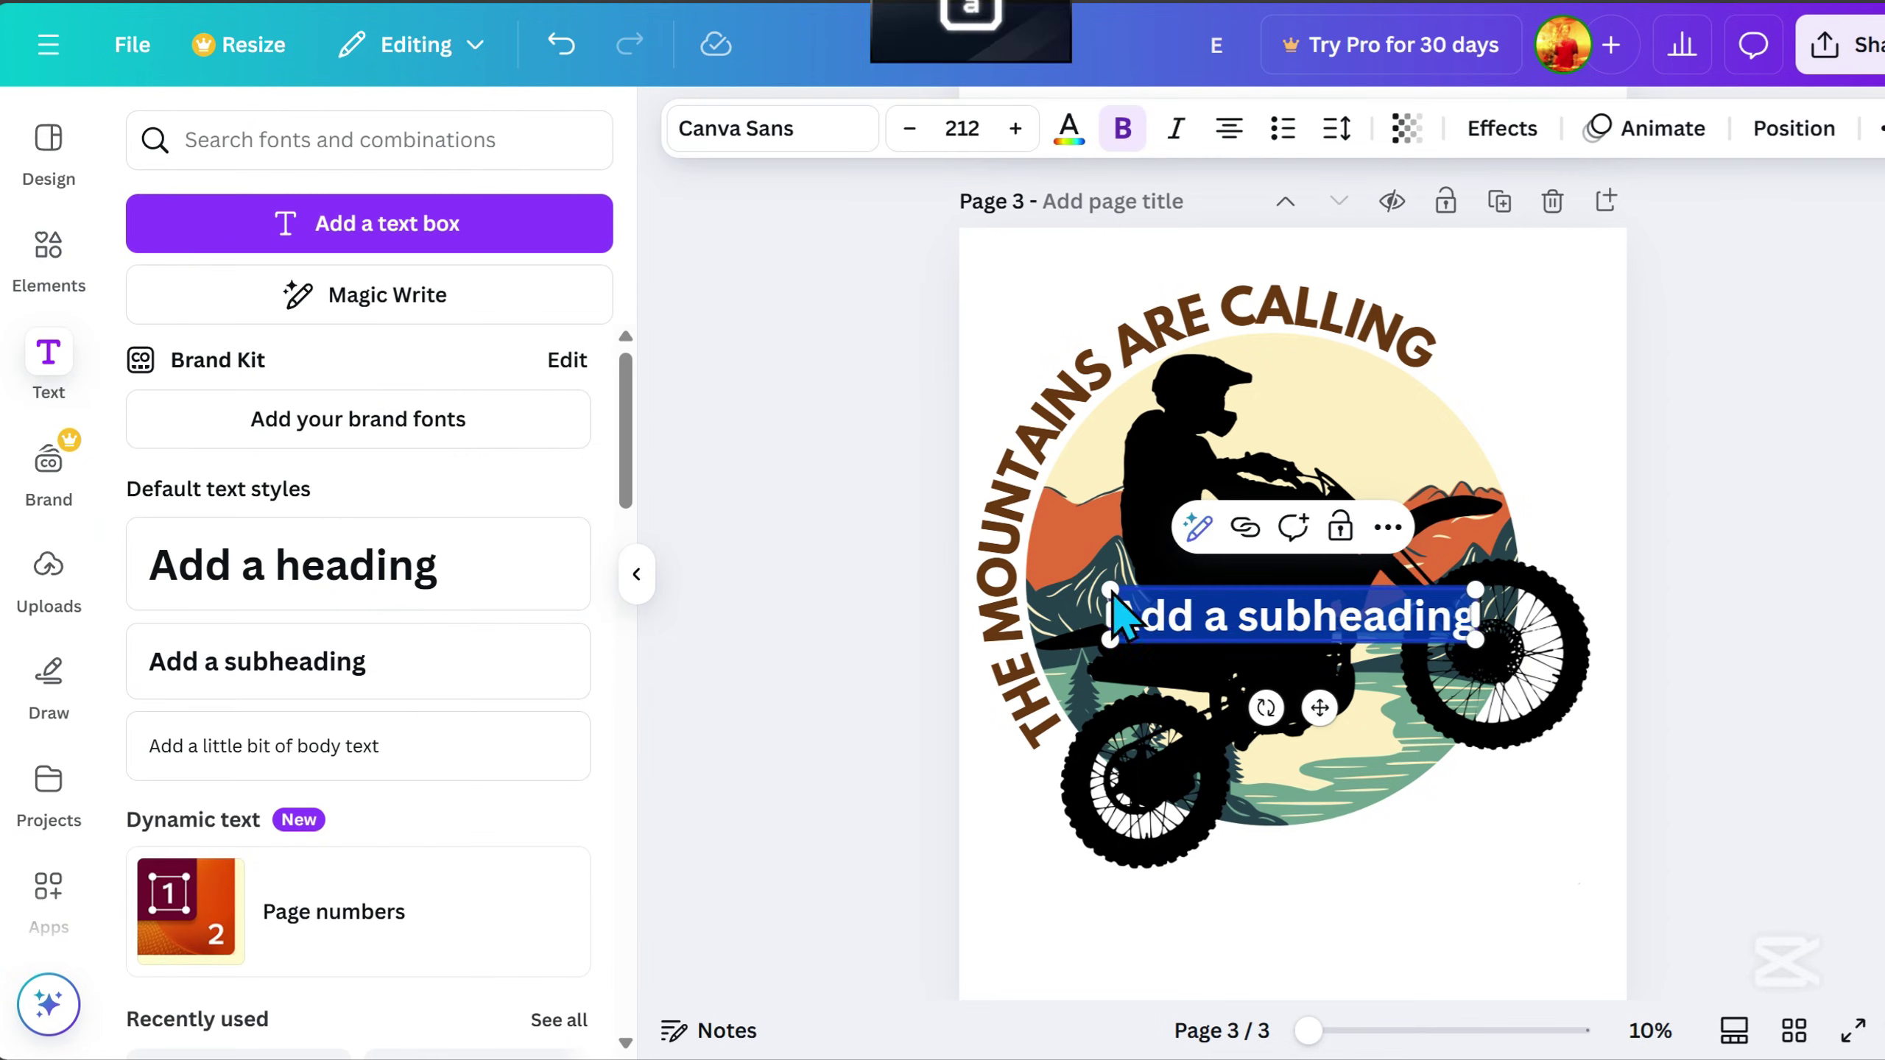
pyautogui.write('and')
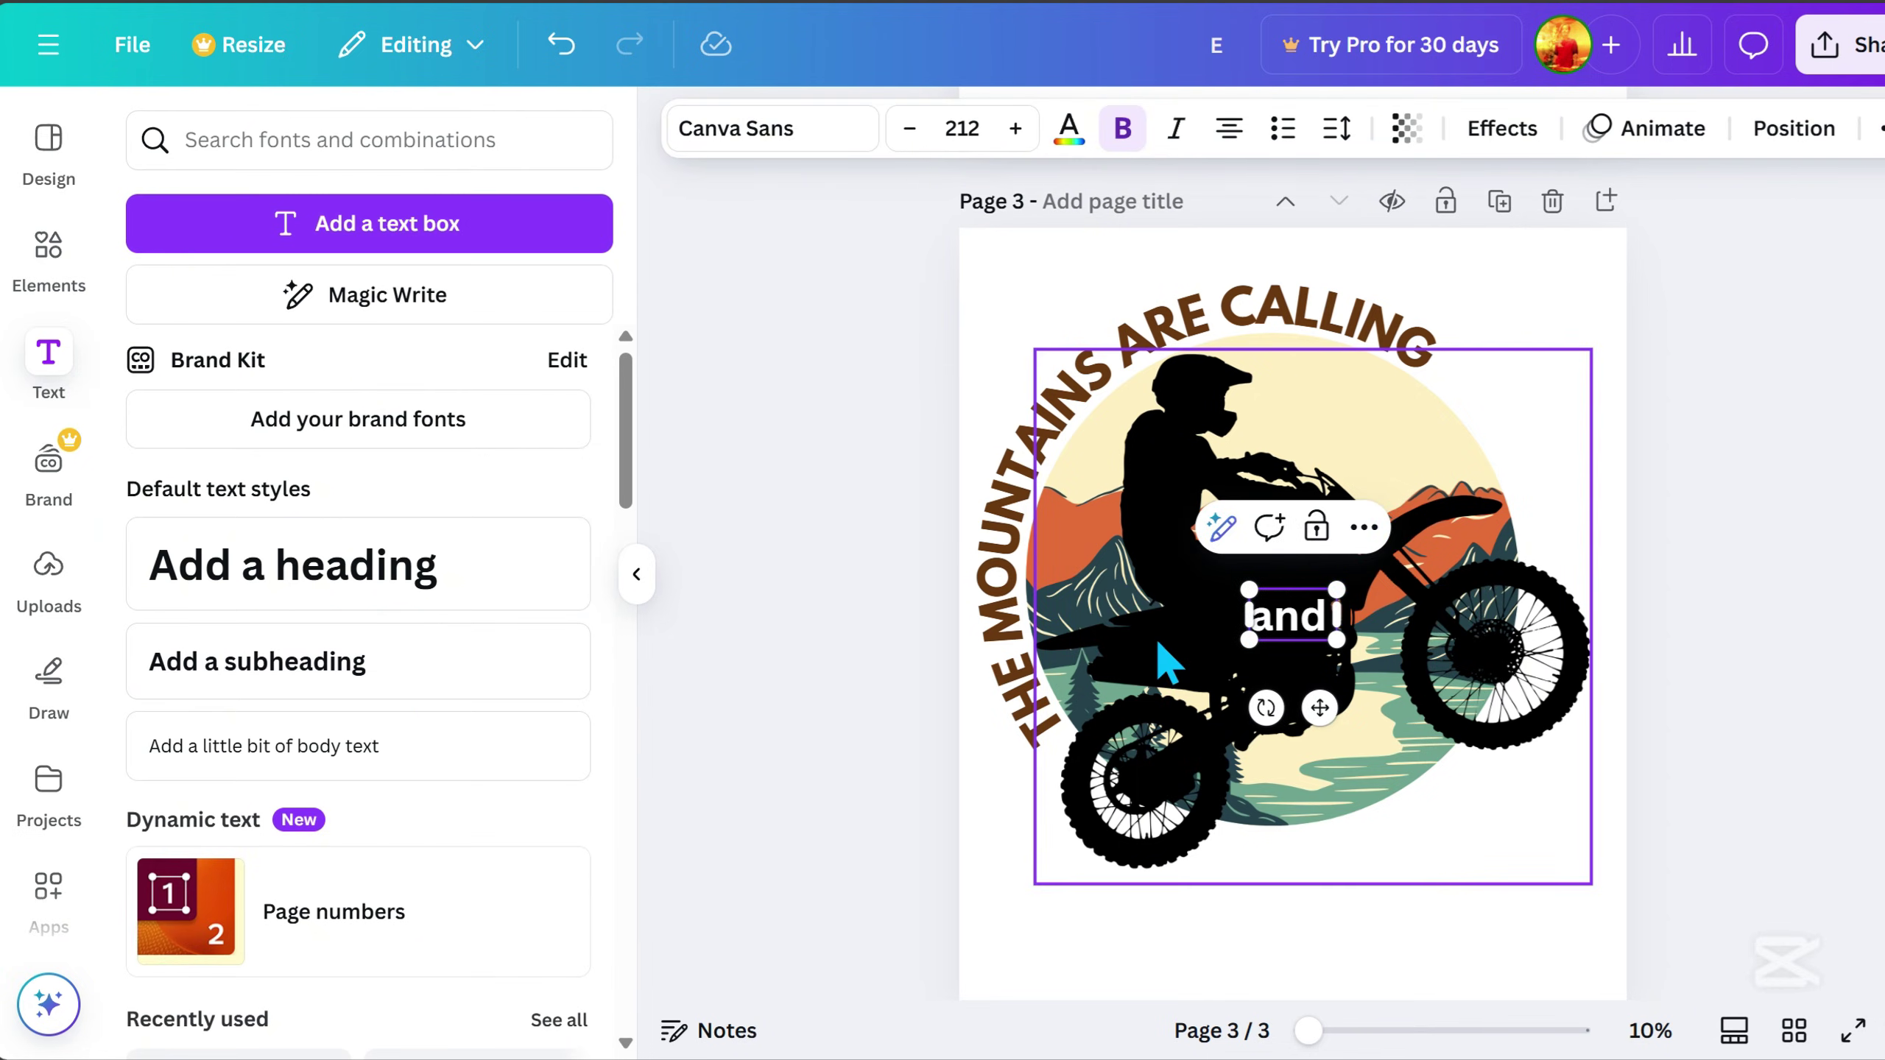
pyautogui.write(' I must go')
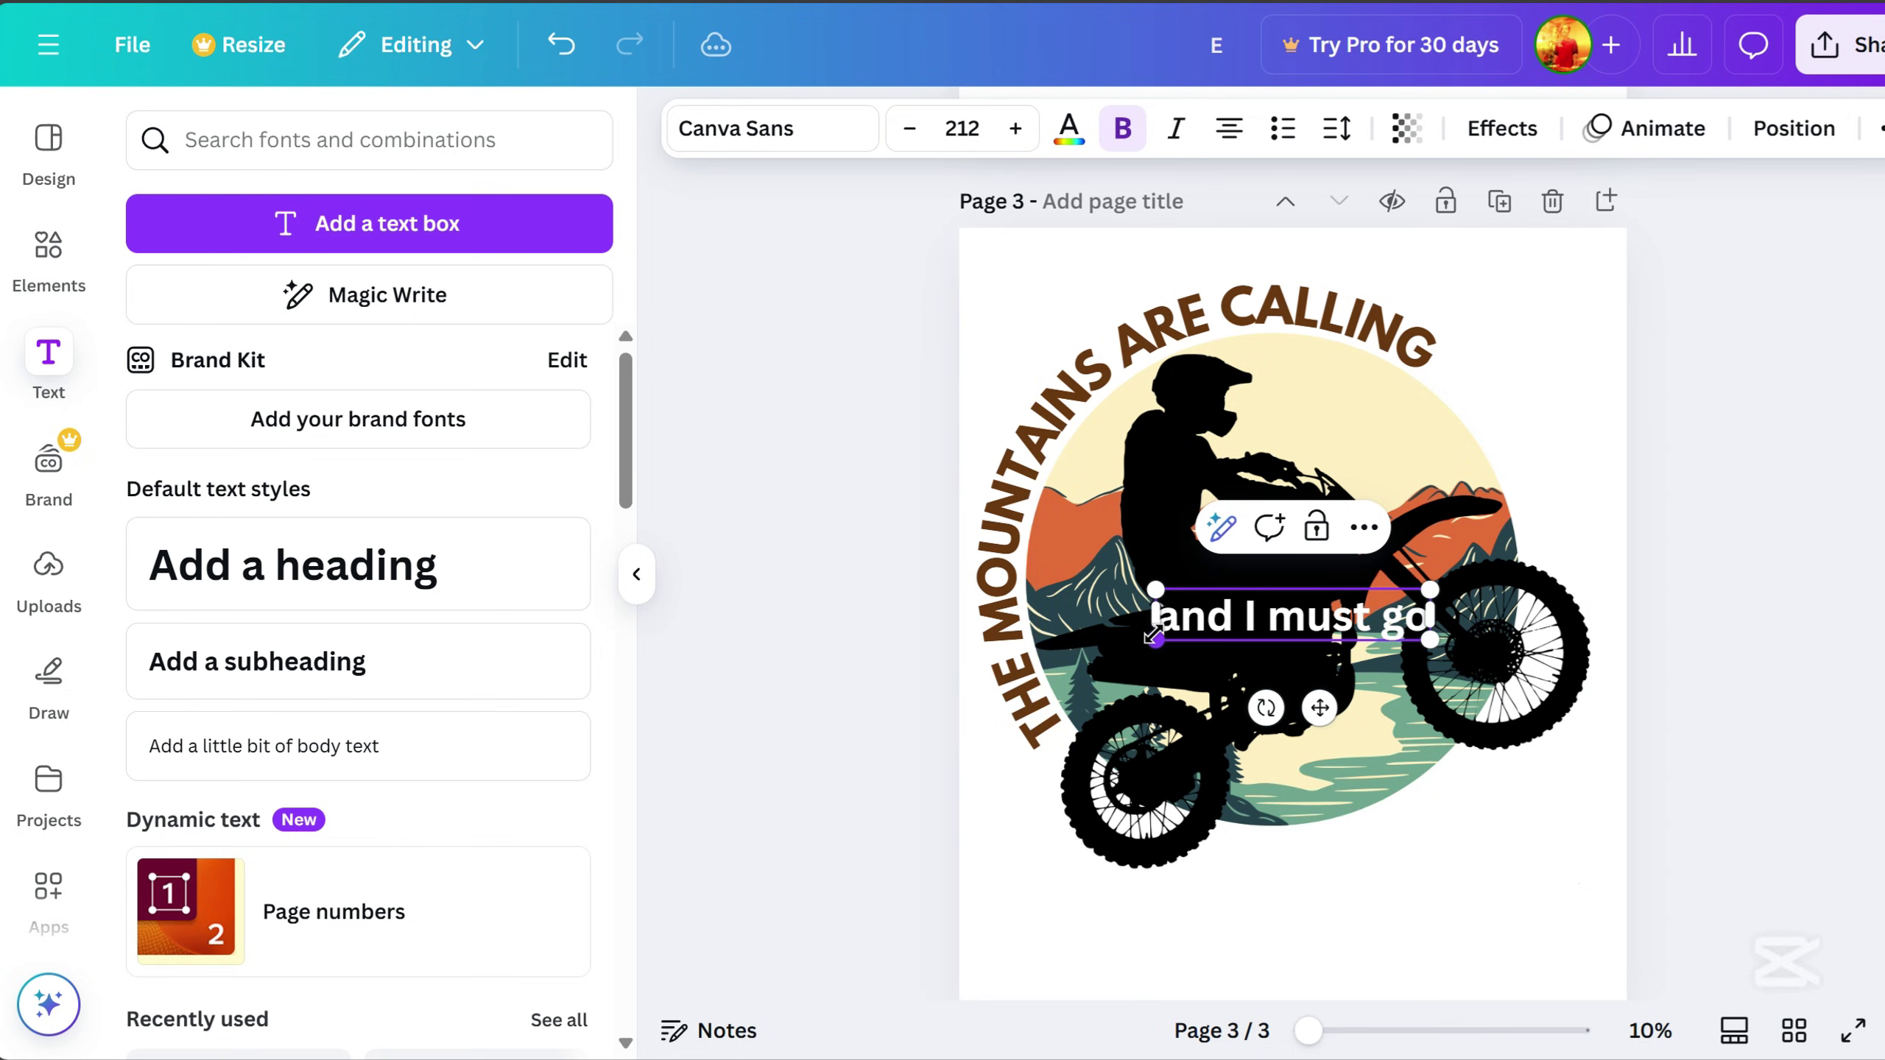
# Set the "and I must go" text in Amsterdam Four, enlarge it to size 361, and move it below the bike's front wheel.
pyautogui.click(813, 126)
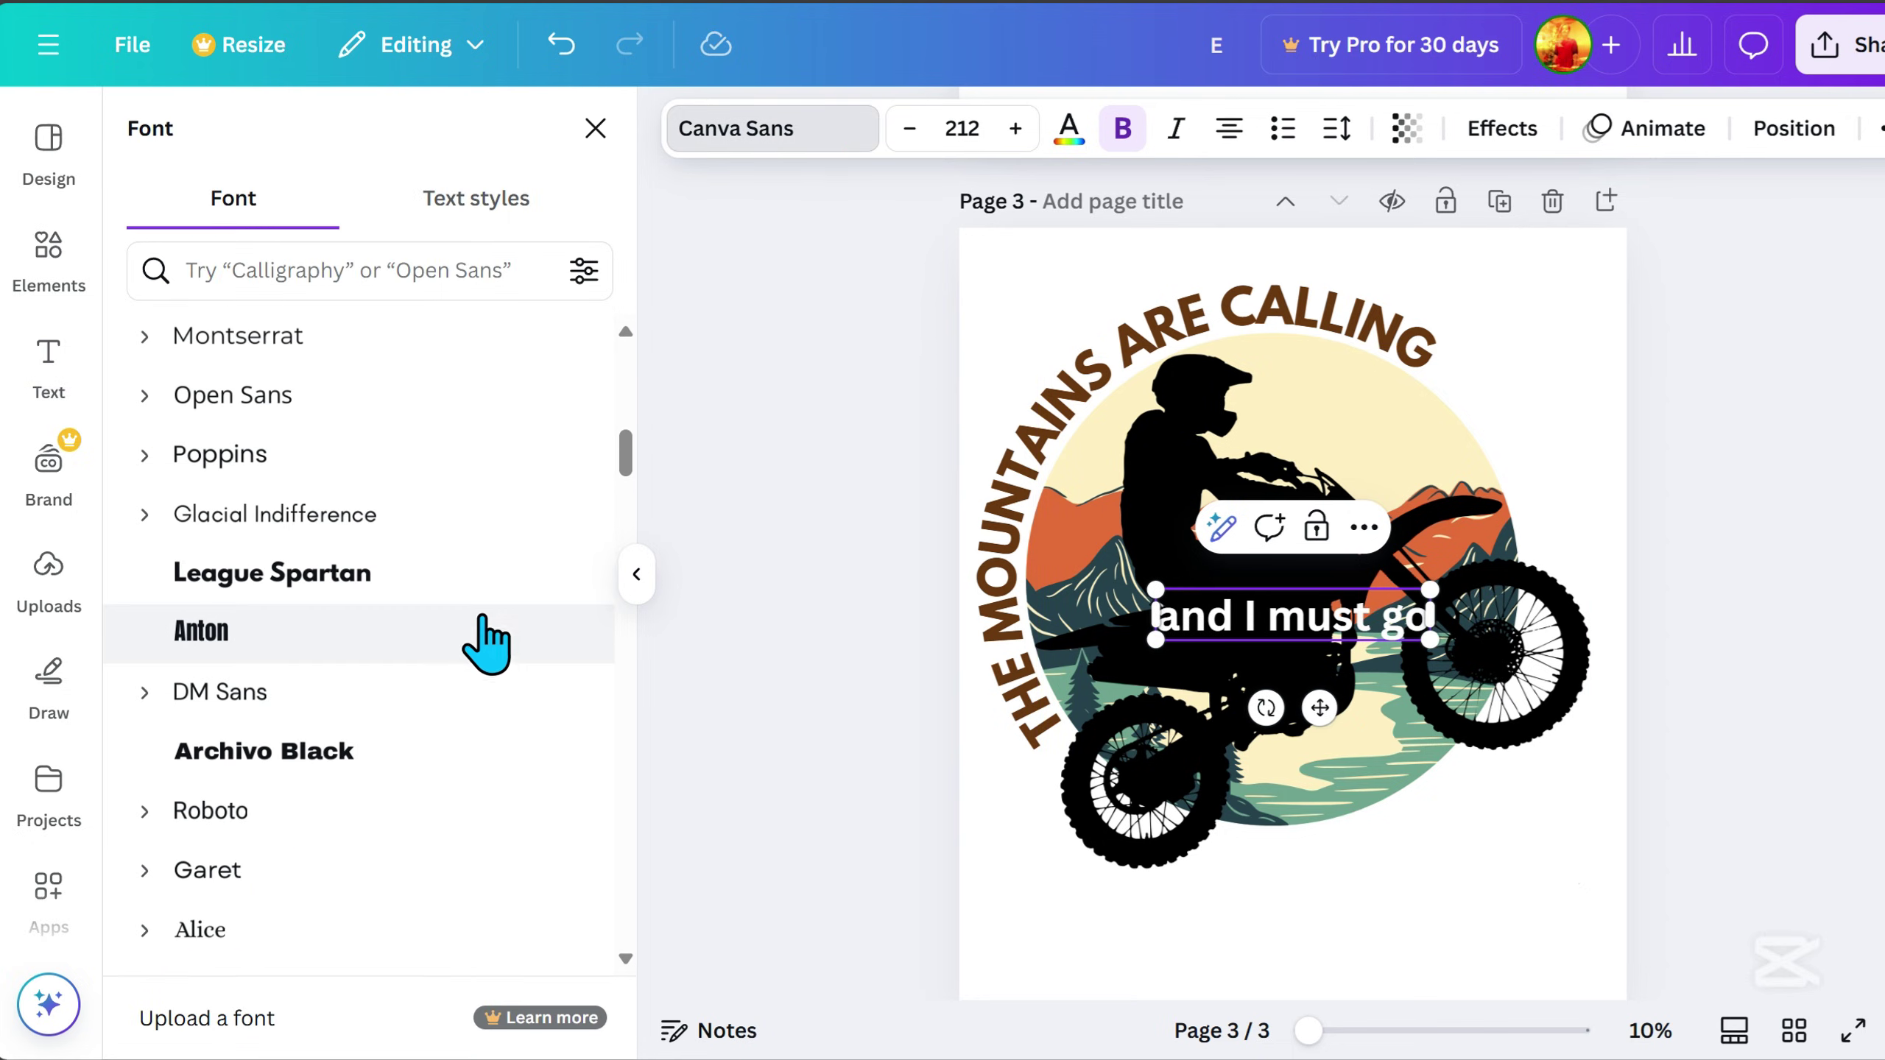
pyautogui.scroll(-10, 483, 653)
pyautogui.scroll(2, 315, 534)
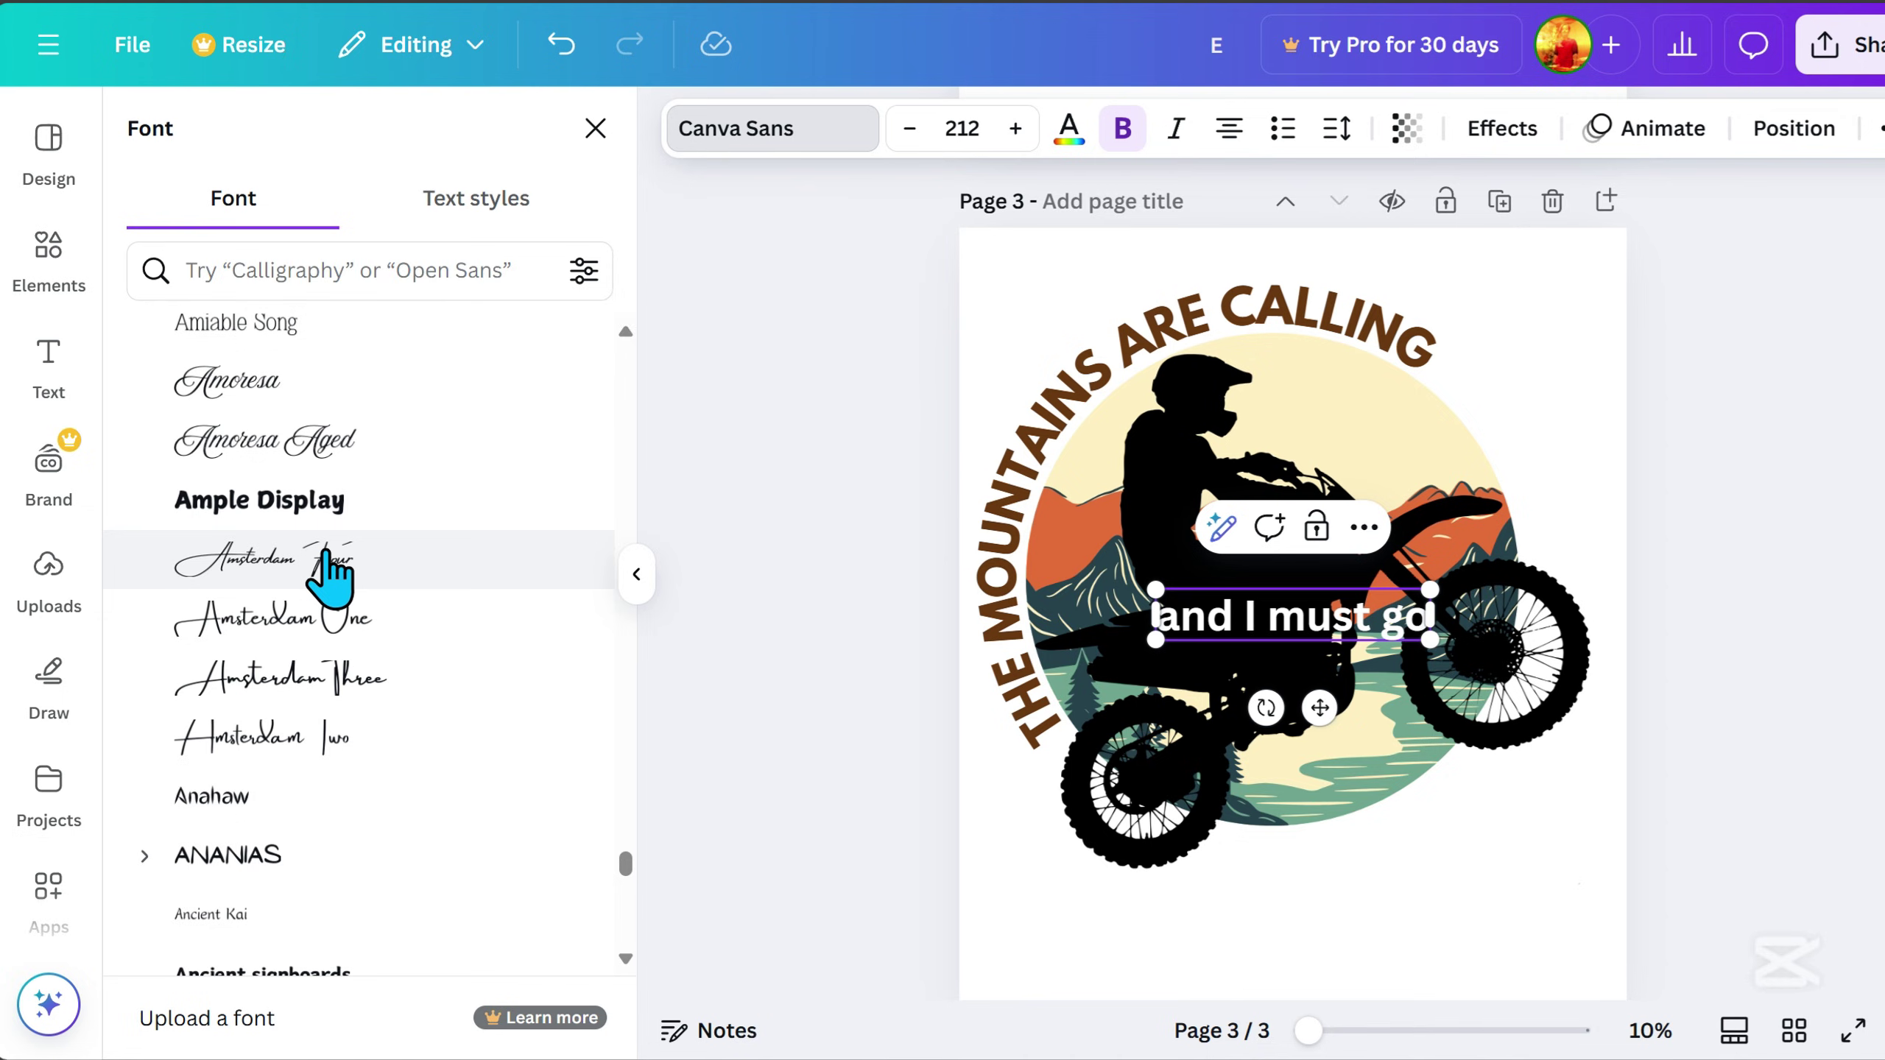
pyautogui.moveTo(1430, 588); pyautogui.dragTo(1560, 553)
pyautogui.click(1348, 595)
pyautogui.moveTo(1348, 595); pyautogui.dragTo(1393, 902)
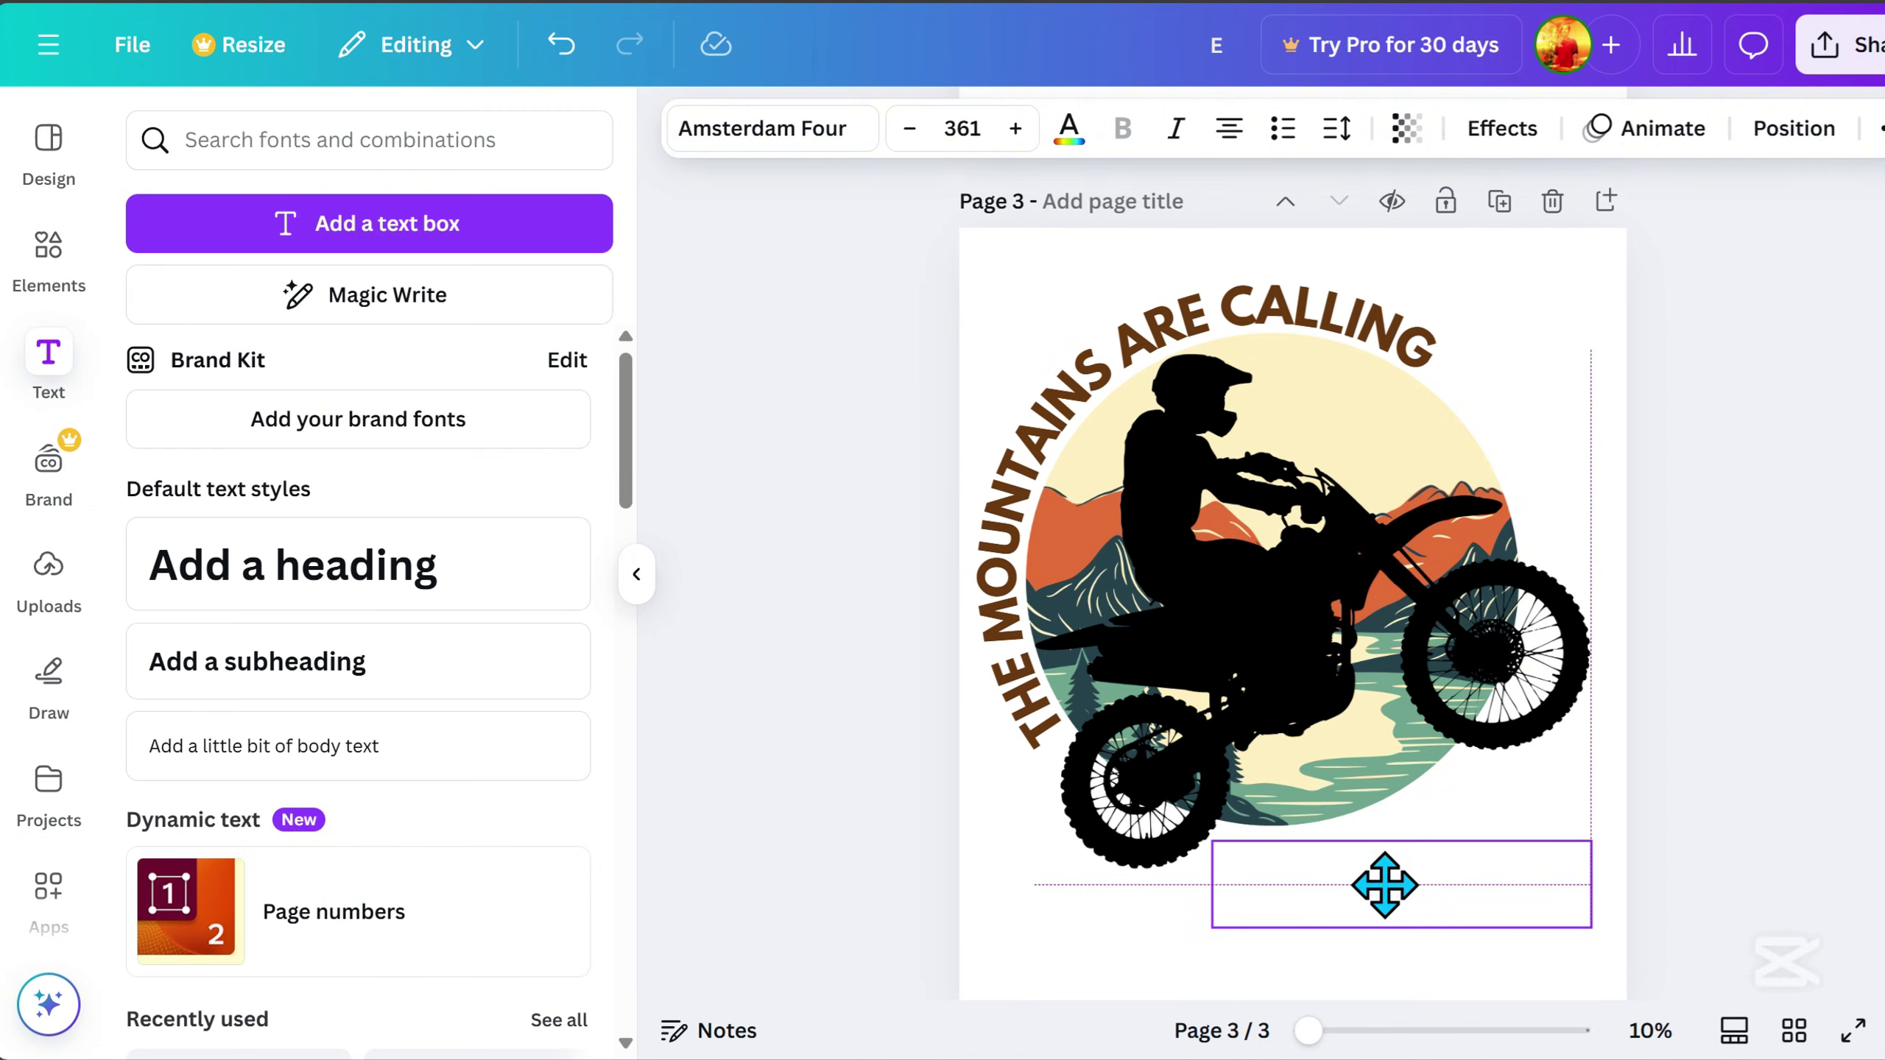
# Recolor the "and I must go" text black.
pyautogui.click(1068, 127)
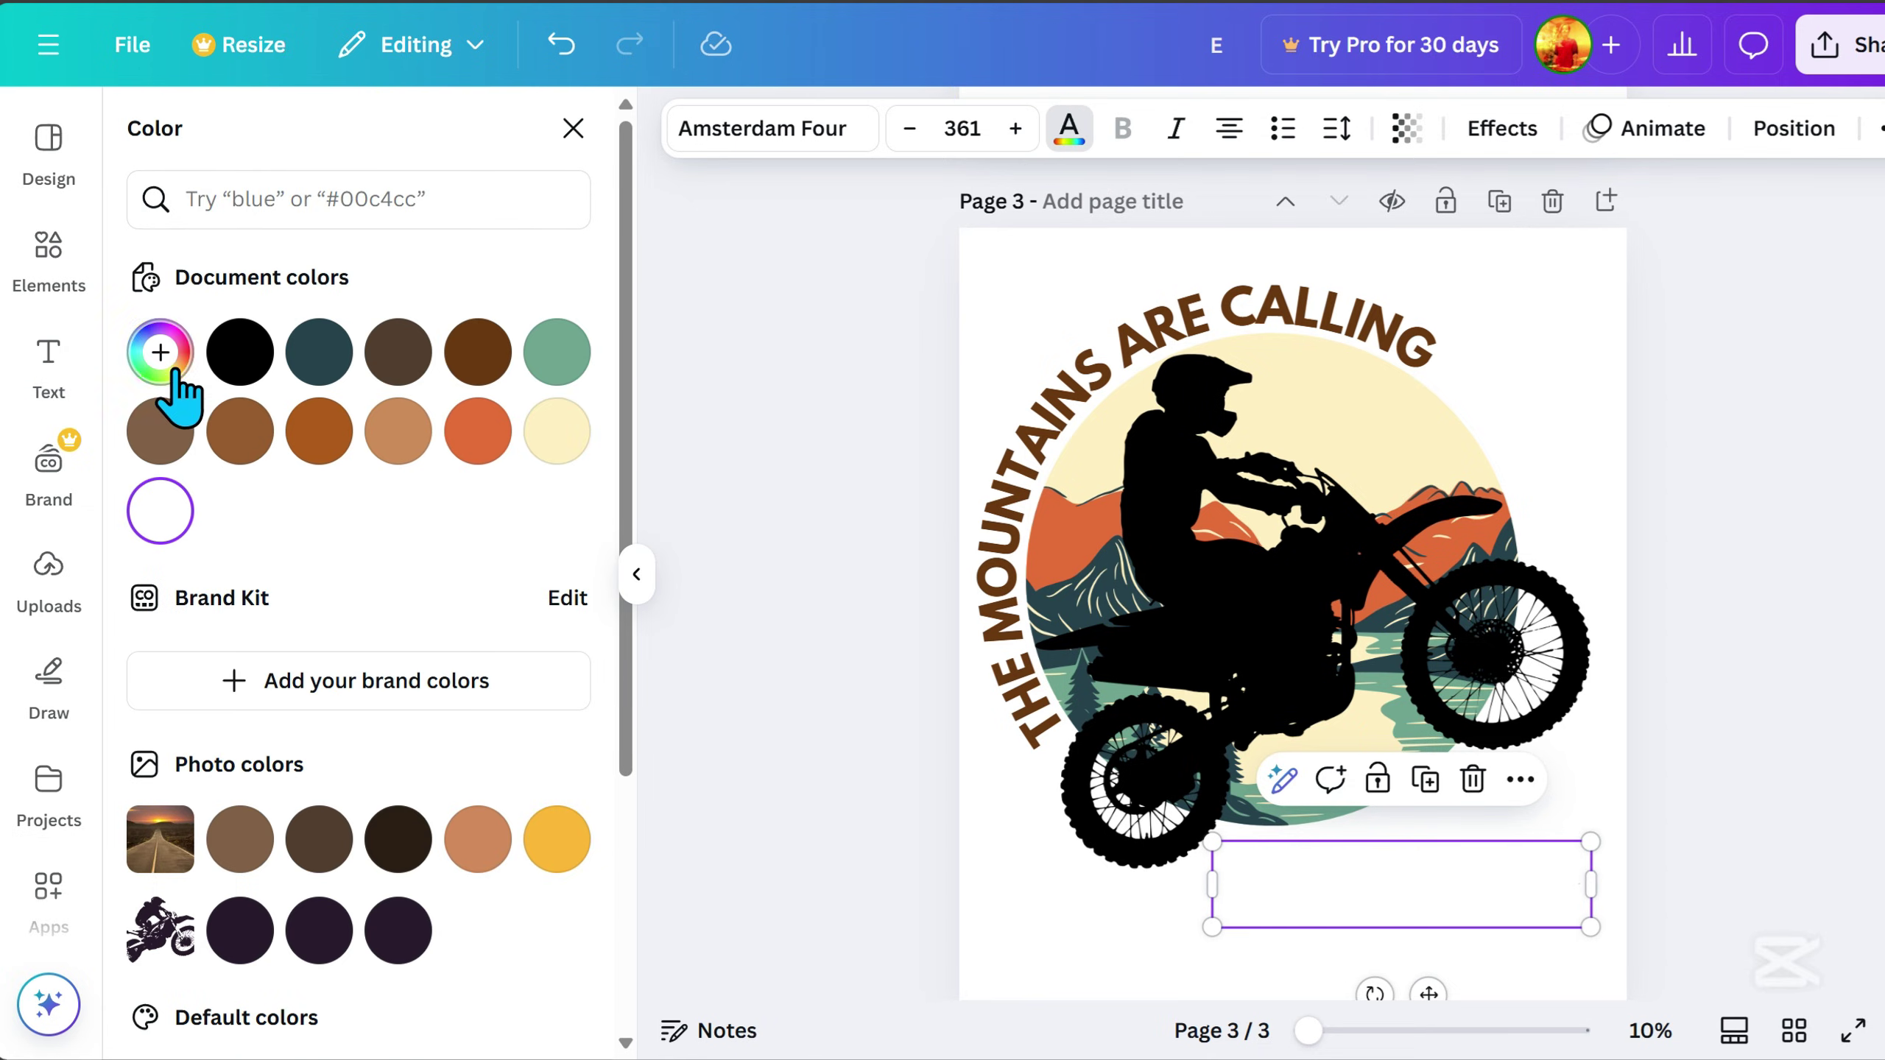
pyautogui.click(161, 352)
pyautogui.moveTo(371, 522); pyautogui.dragTo(159, 591)
pyautogui.click(1817, 829)
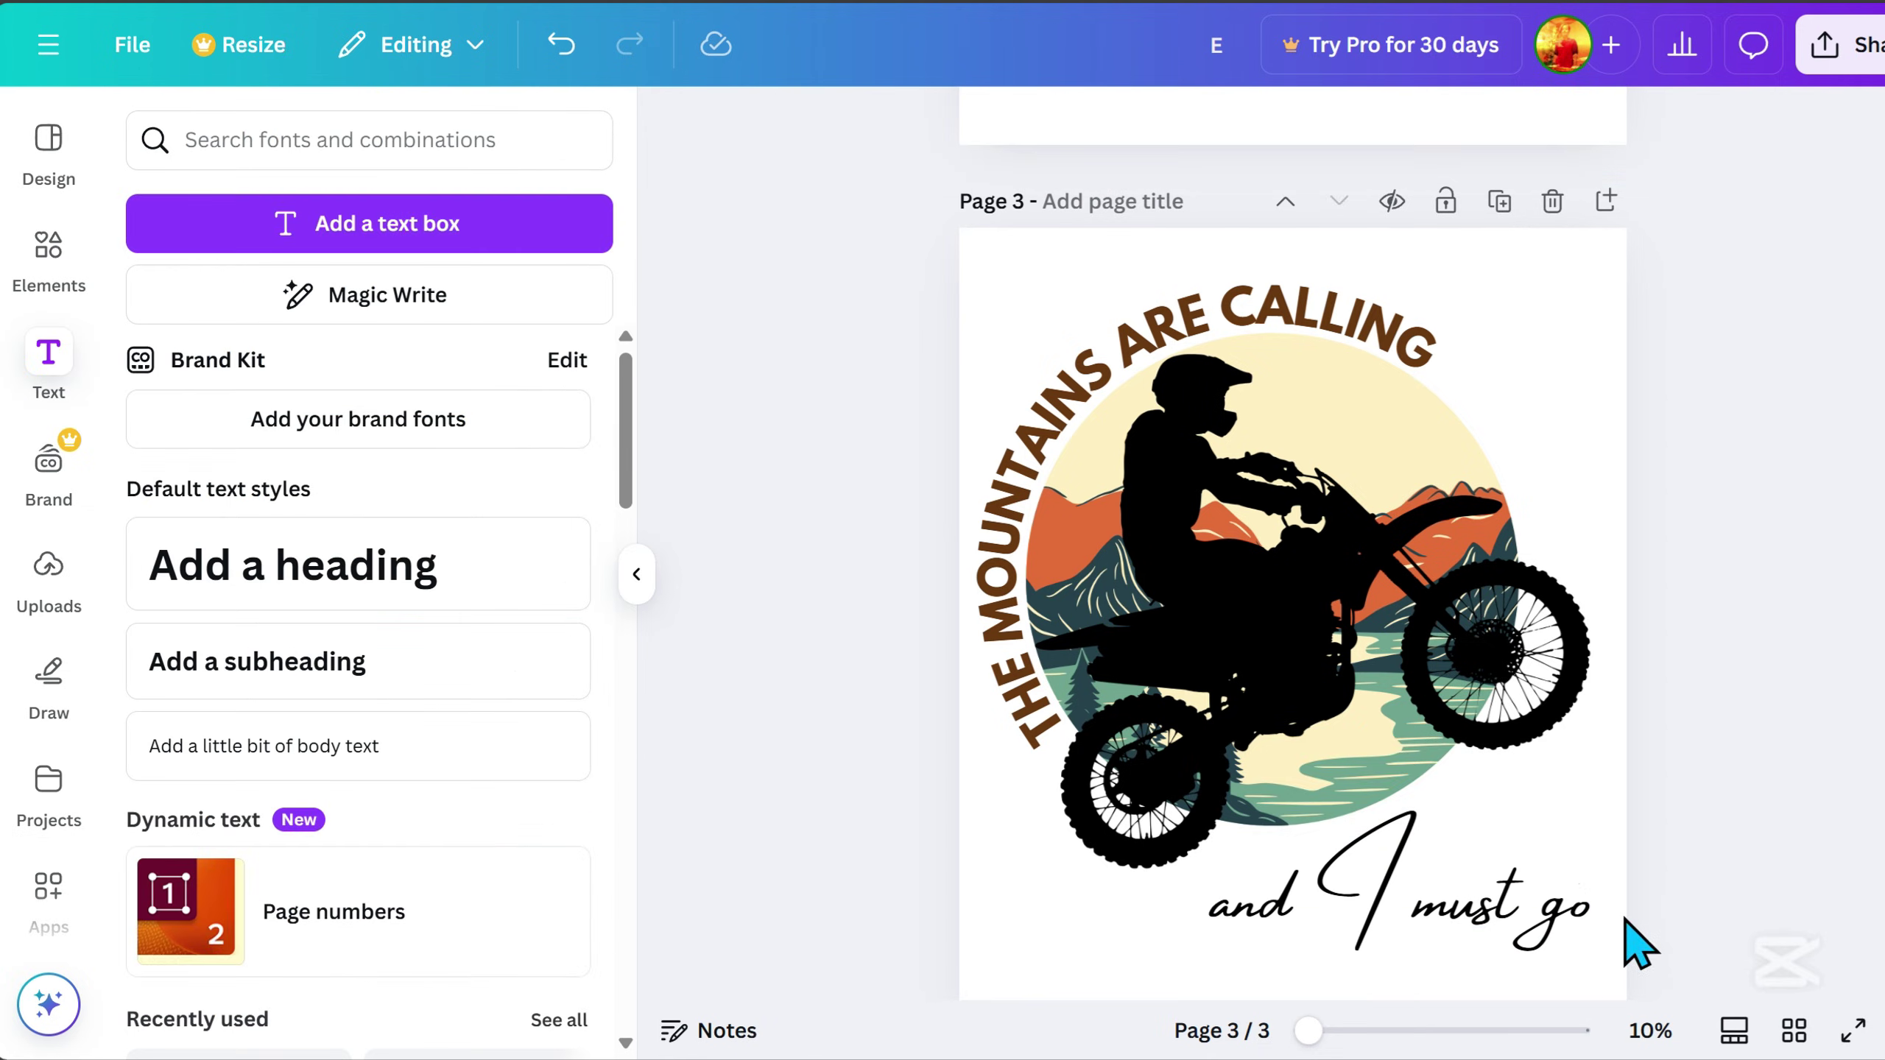
# Shrink the "and I must go" text to about size 303 and fine-tune its position beneath the circular illustration.
pyautogui.click(1477, 900)
pyautogui.moveTo(1477, 900); pyautogui.dragTo(1474, 886)
pyautogui.click(1753, 738)
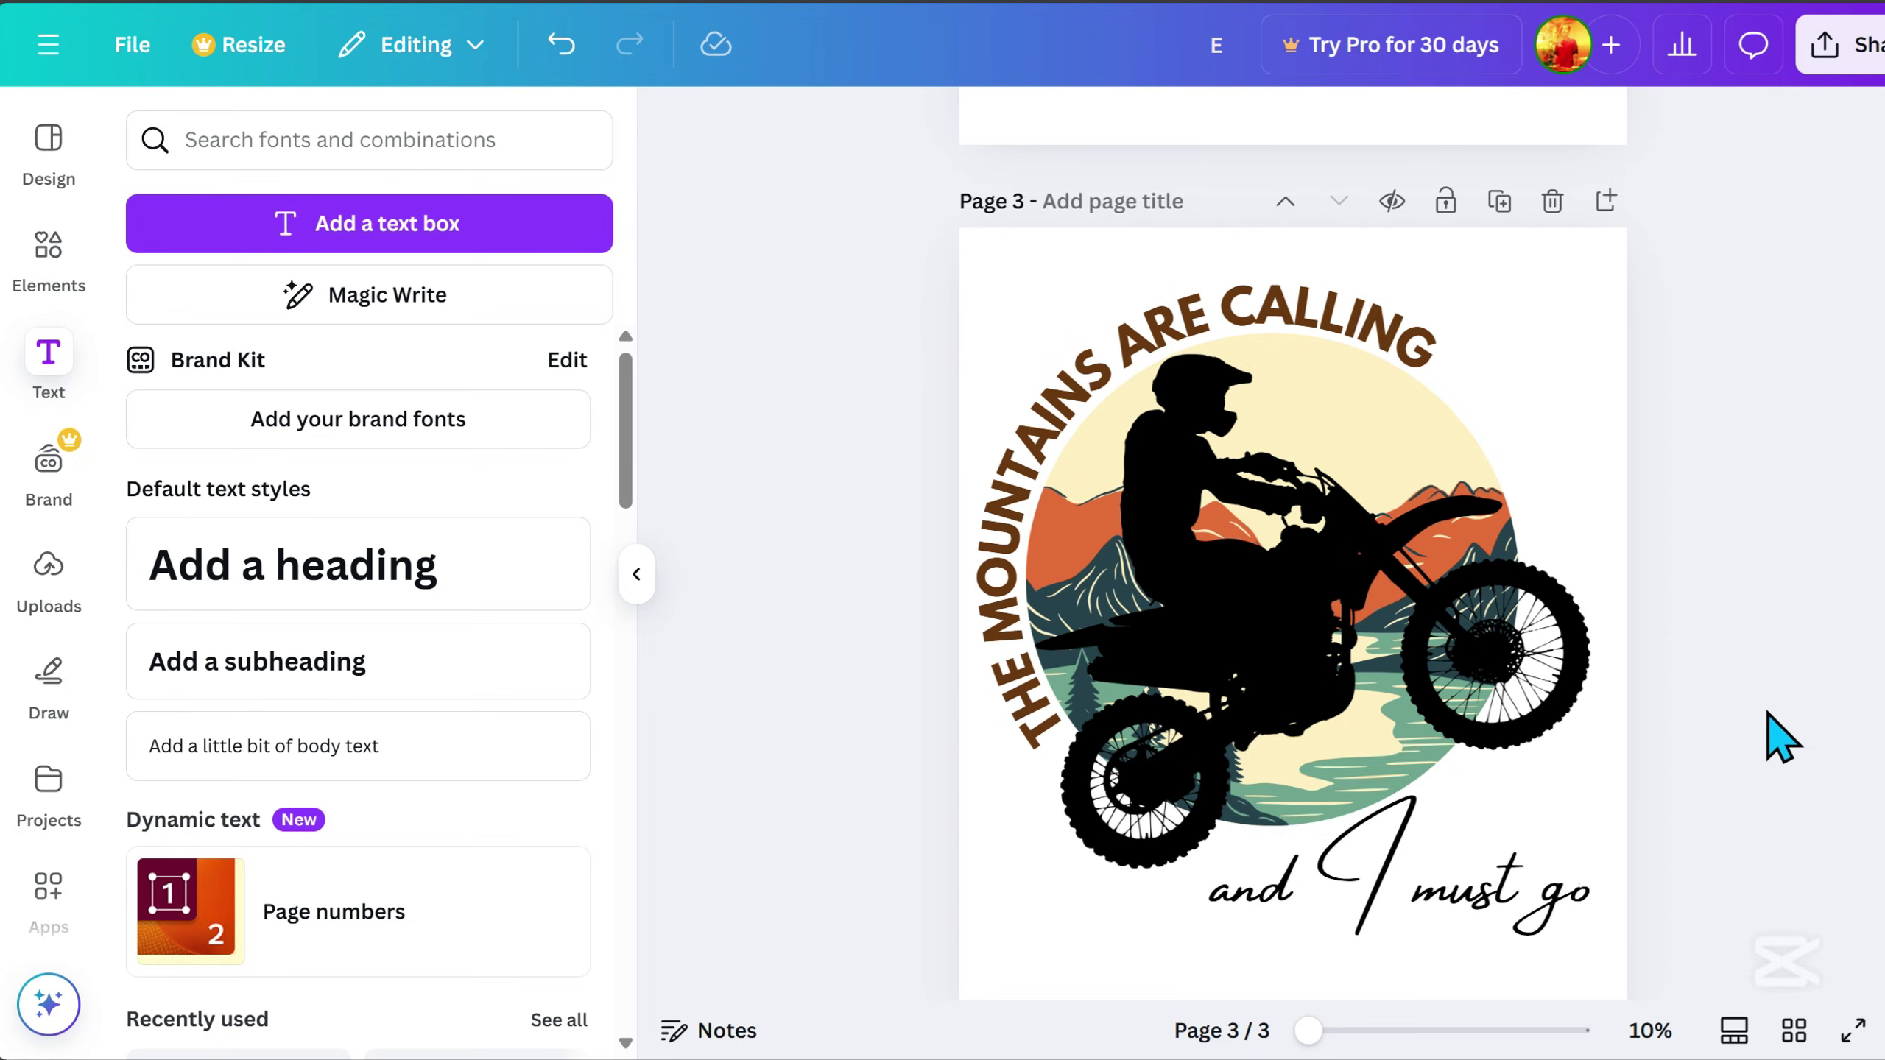
pyautogui.click(1559, 887)
pyautogui.moveTo(1601, 848); pyautogui.dragTo(1539, 863)
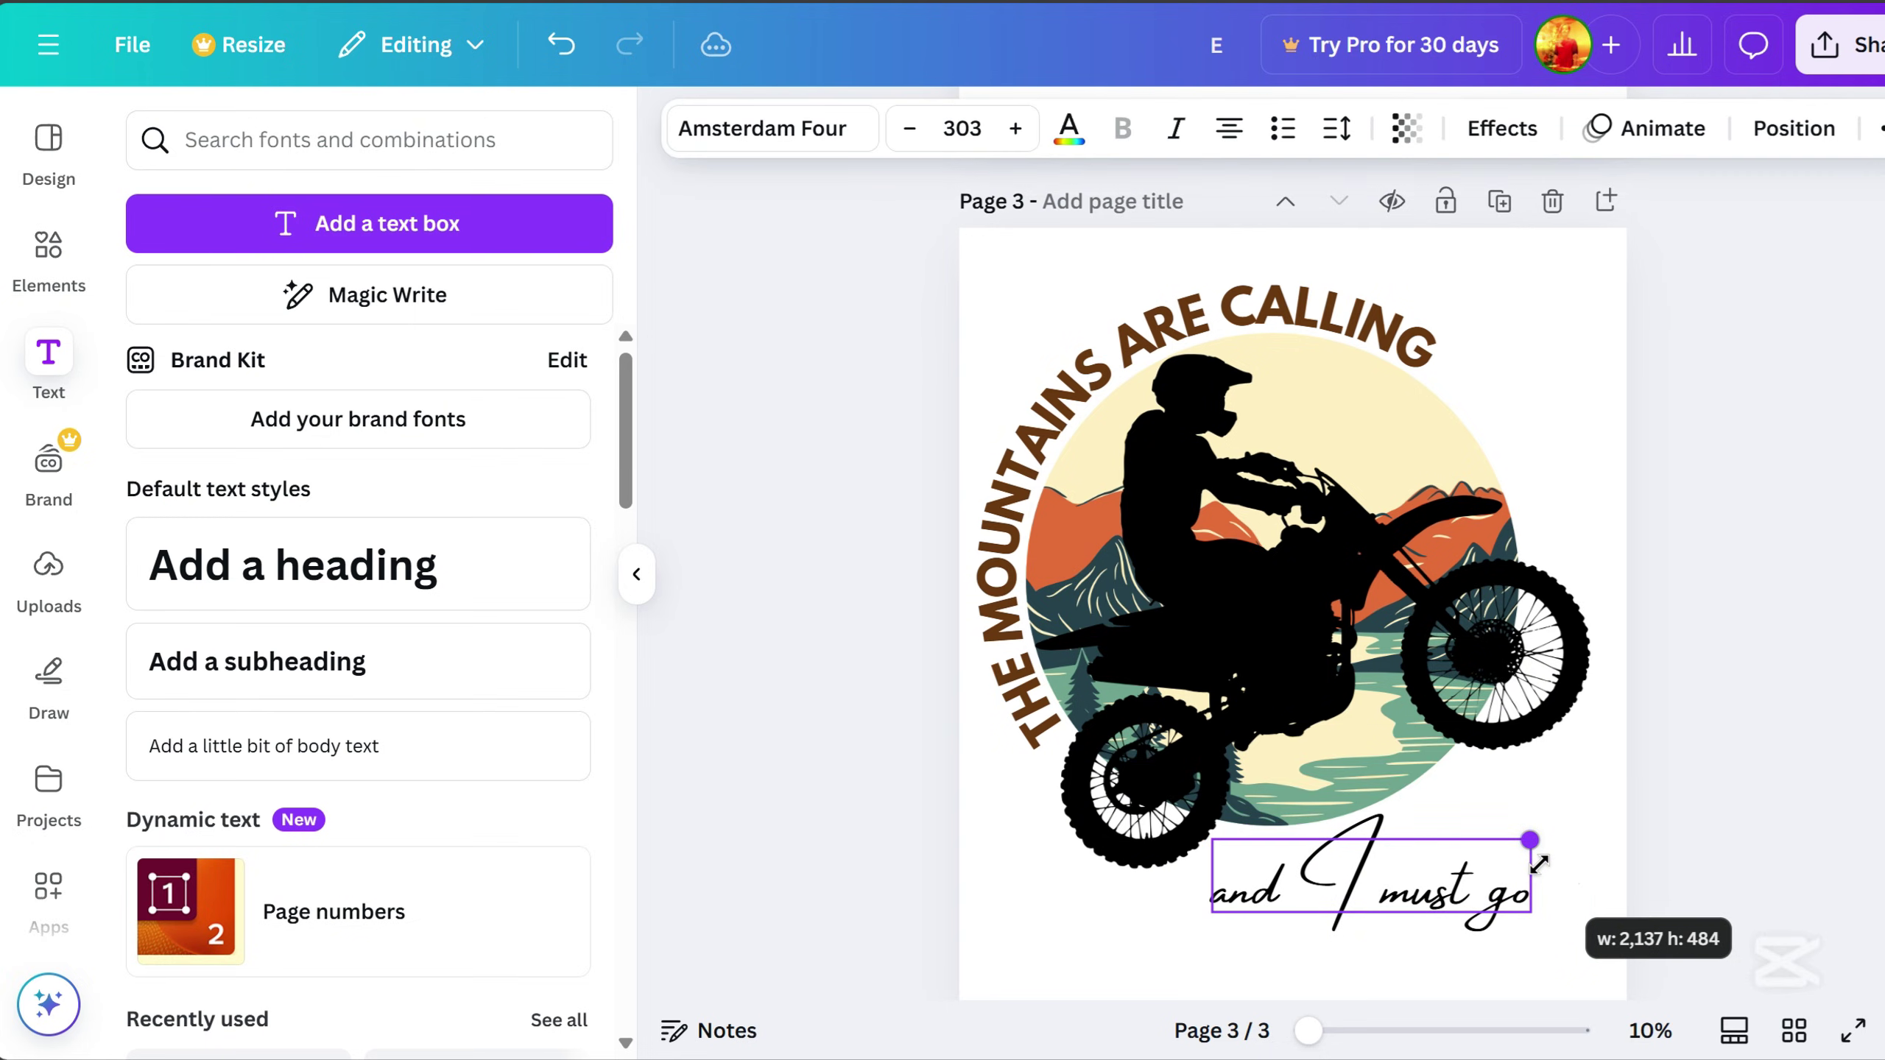
pyautogui.click(1725, 828)
pyautogui.click(1472, 917)
pyautogui.moveTo(1472, 917); pyautogui.dragTo(1477, 891)
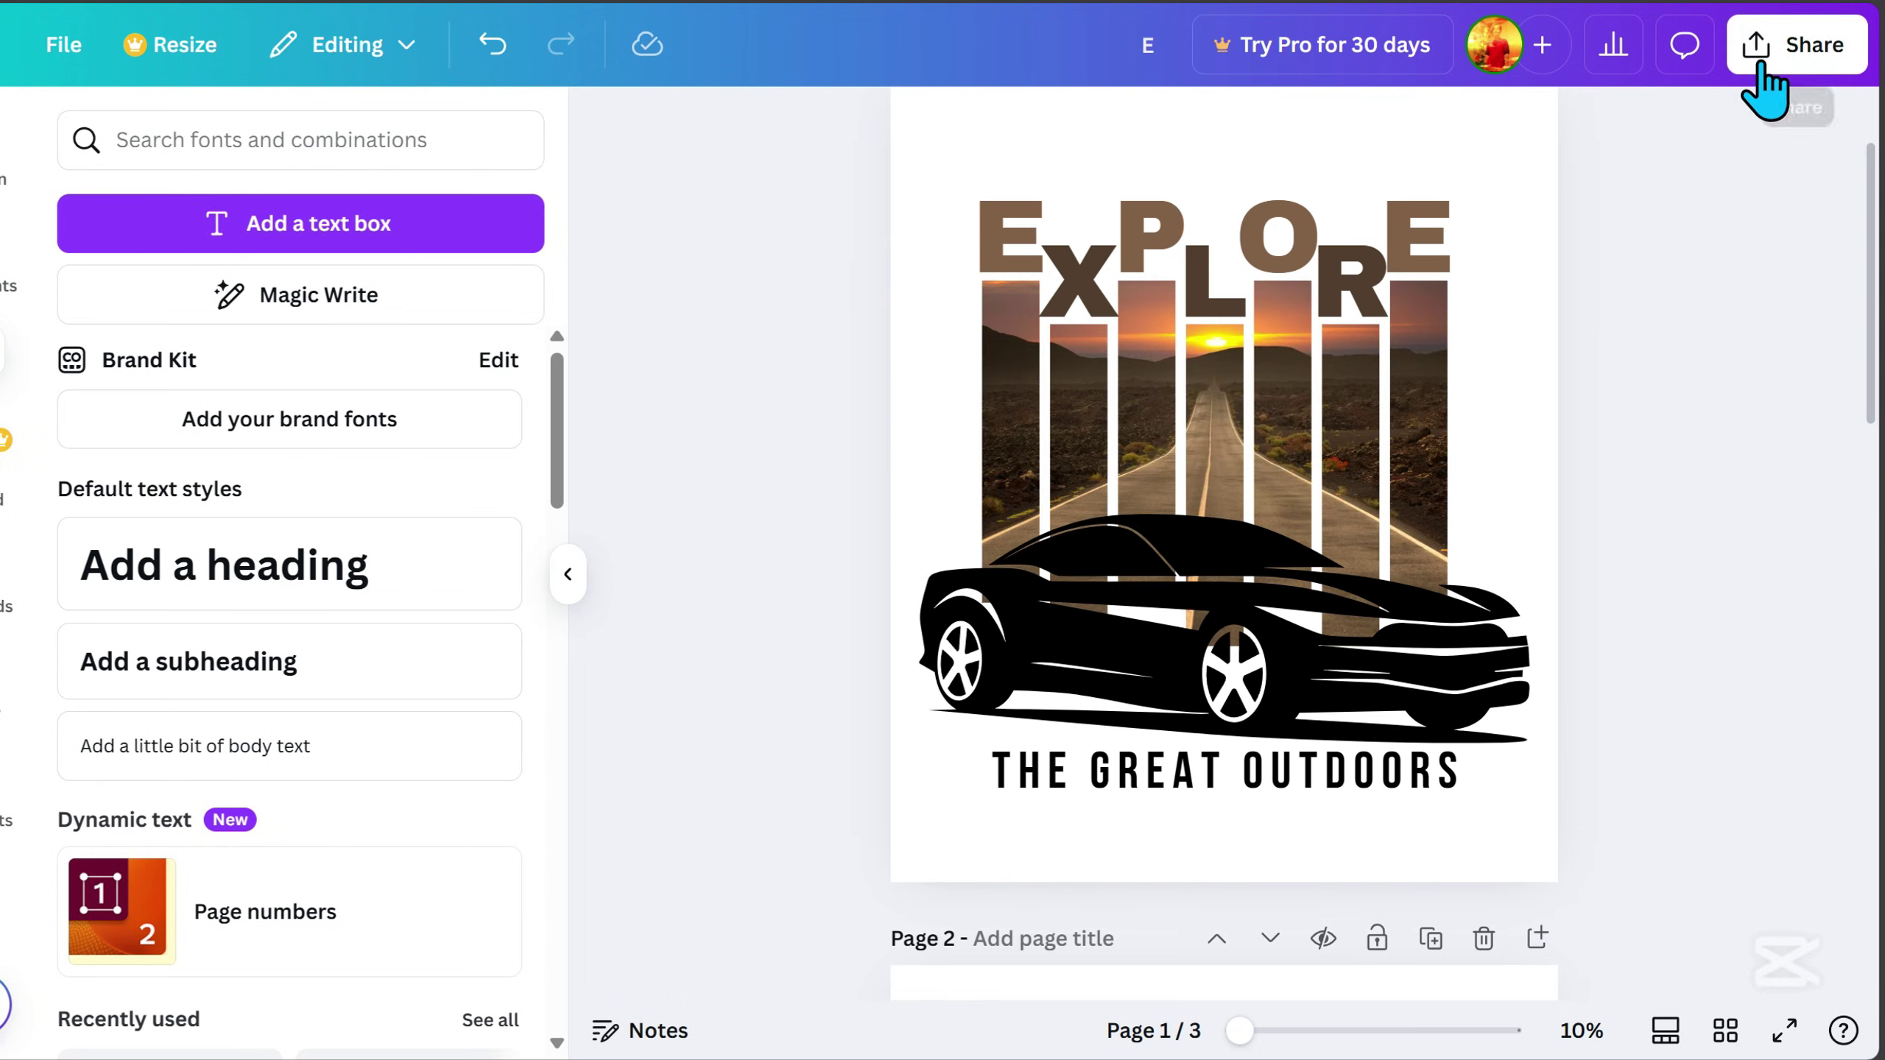
# Open the download settings for the design and choose PNG as the file type.
pyautogui.click(1839, 52)
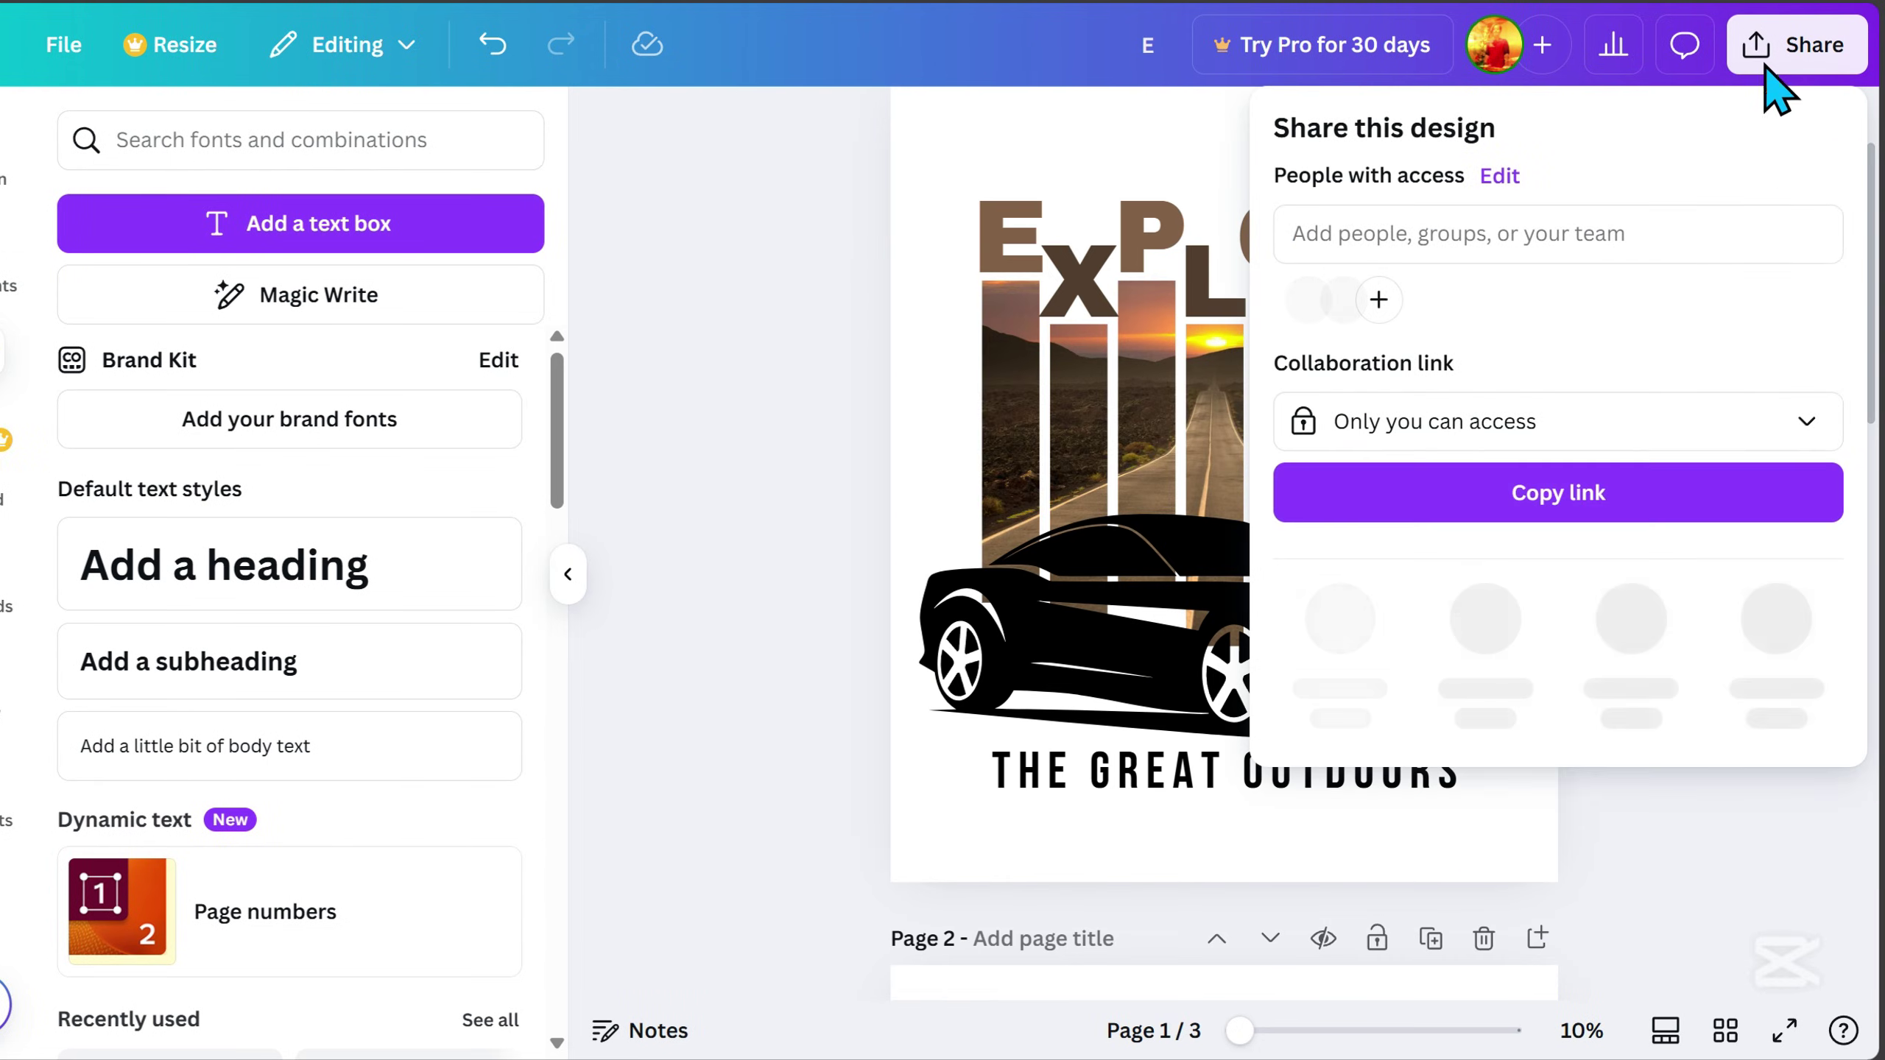
pyautogui.click(1340, 631)
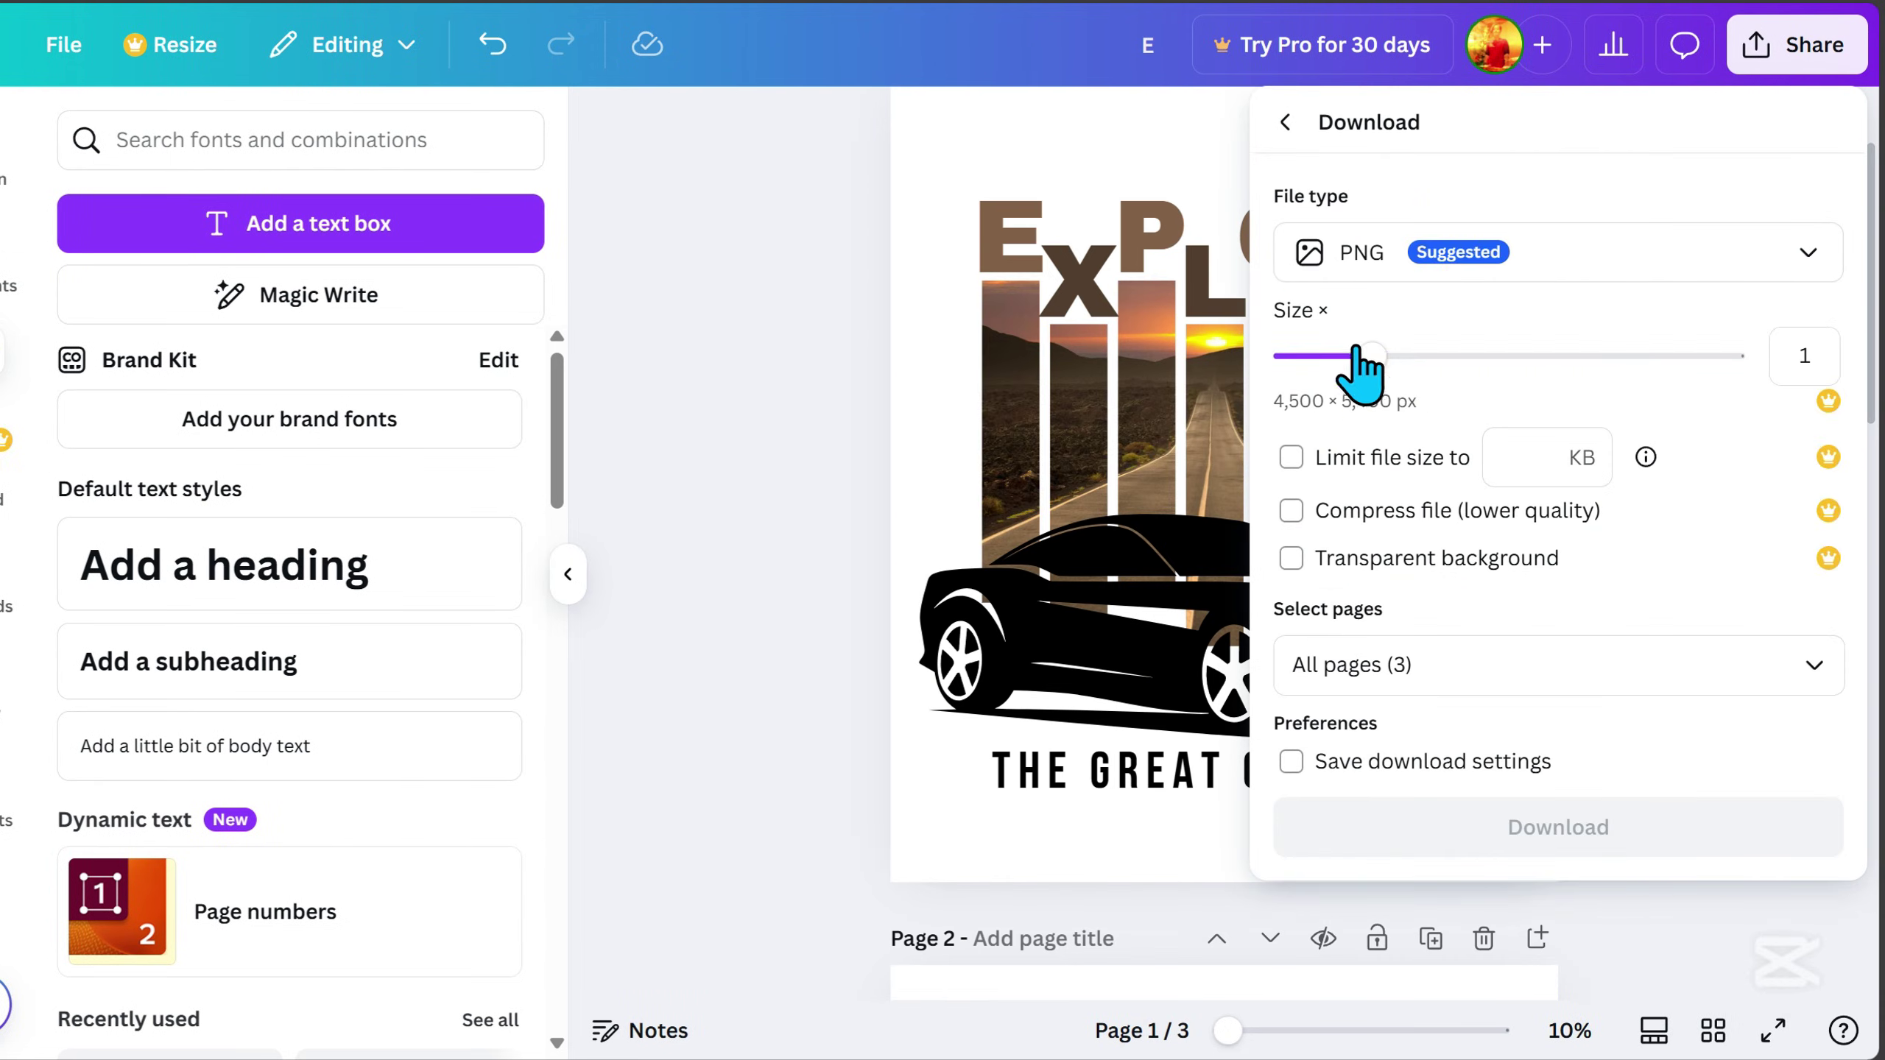
pyautogui.click(1356, 252)
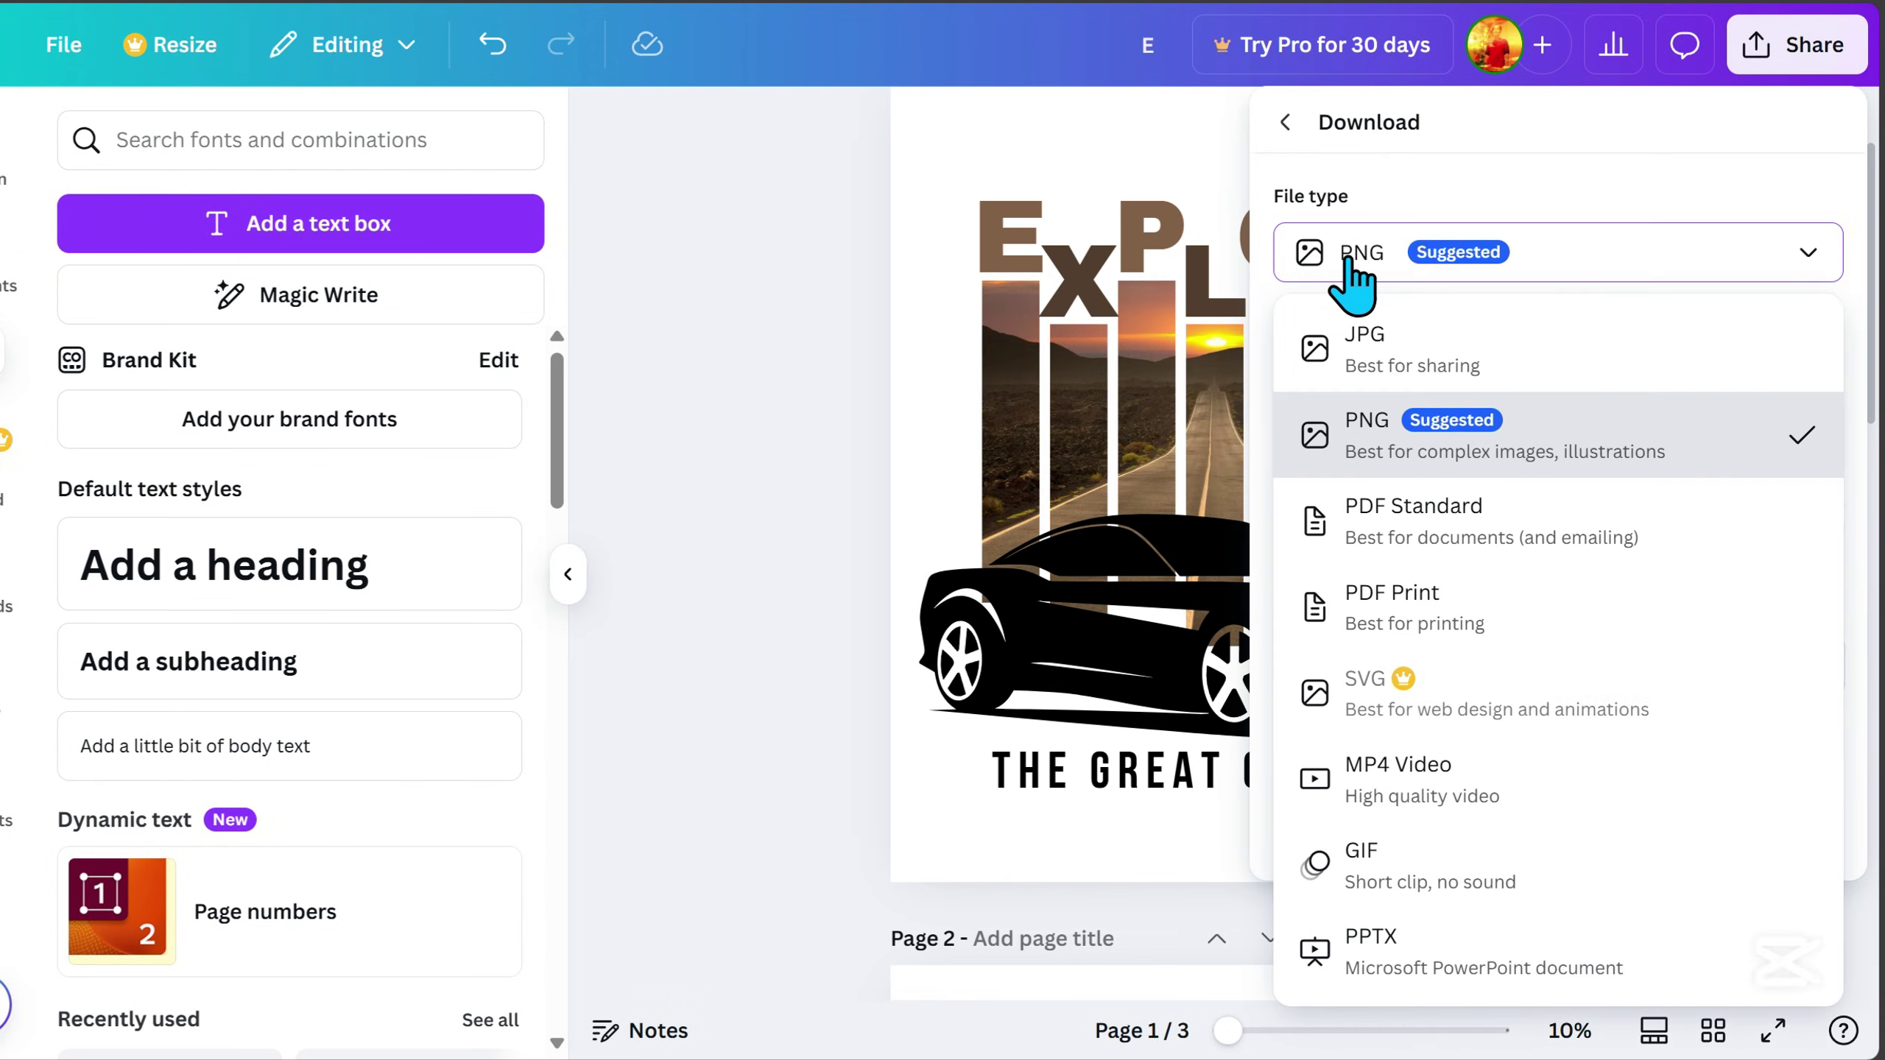
pyautogui.click(1513, 440)
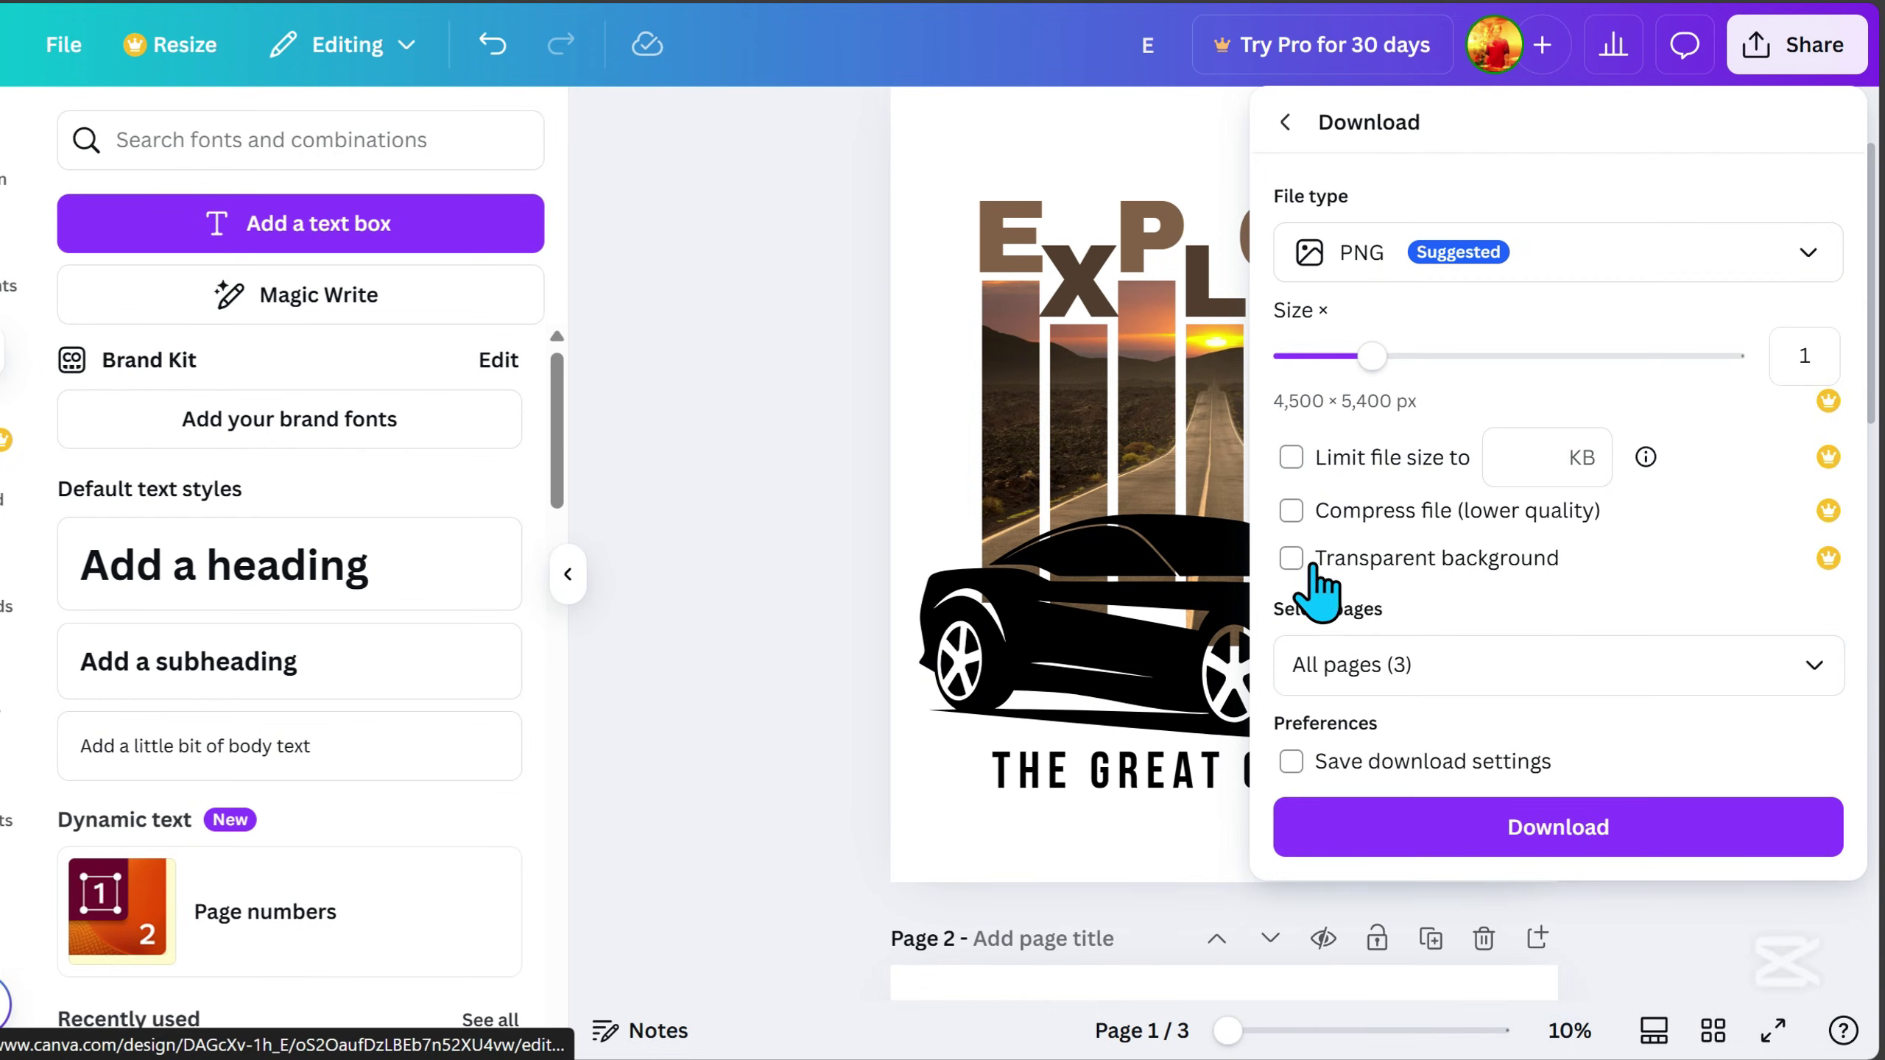